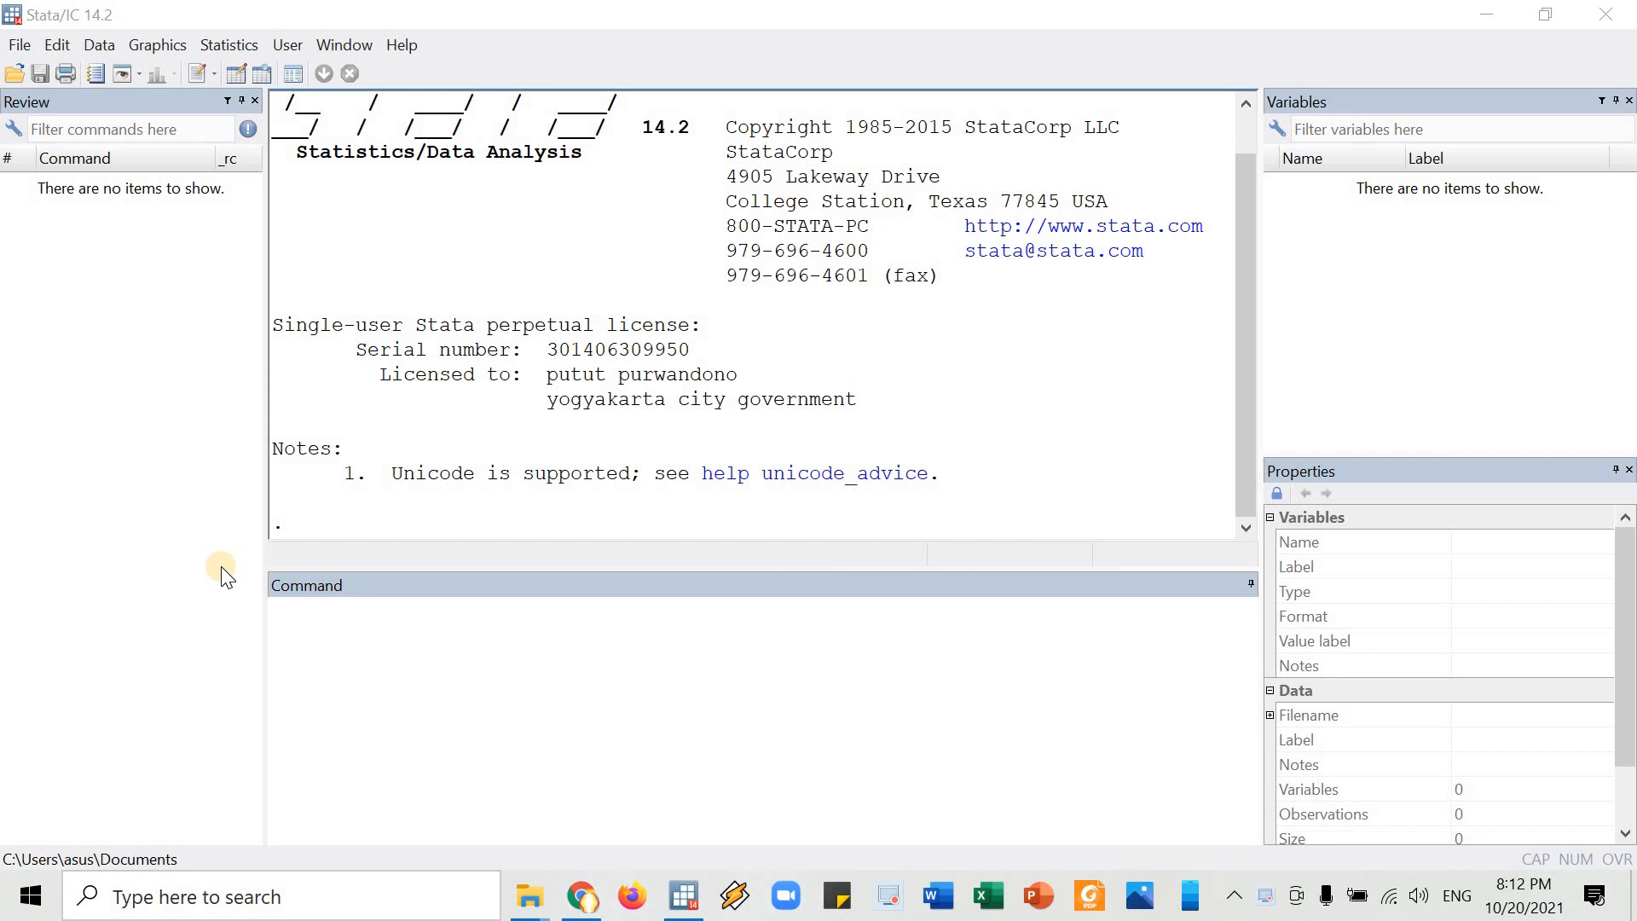
- Write the note "BLUE (best linier unbiased estimator)" on the command line, highlight "estimator", and clear the line
click(376, 662)
text(BLUE ()
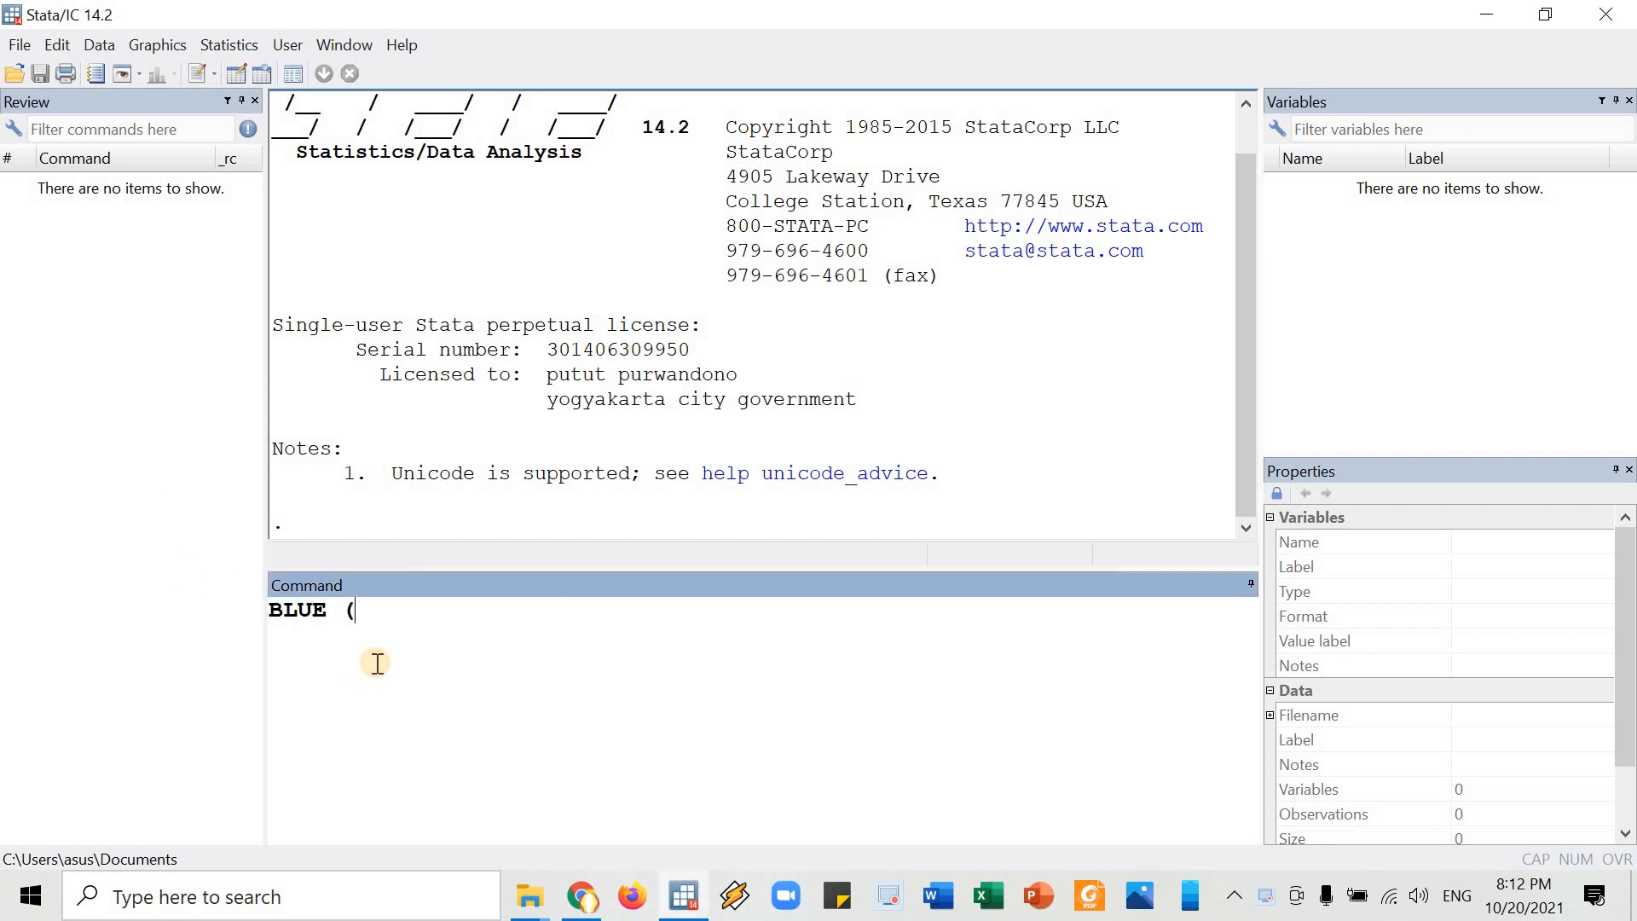
text(best linie)
key(BackSpace)
text(ier)
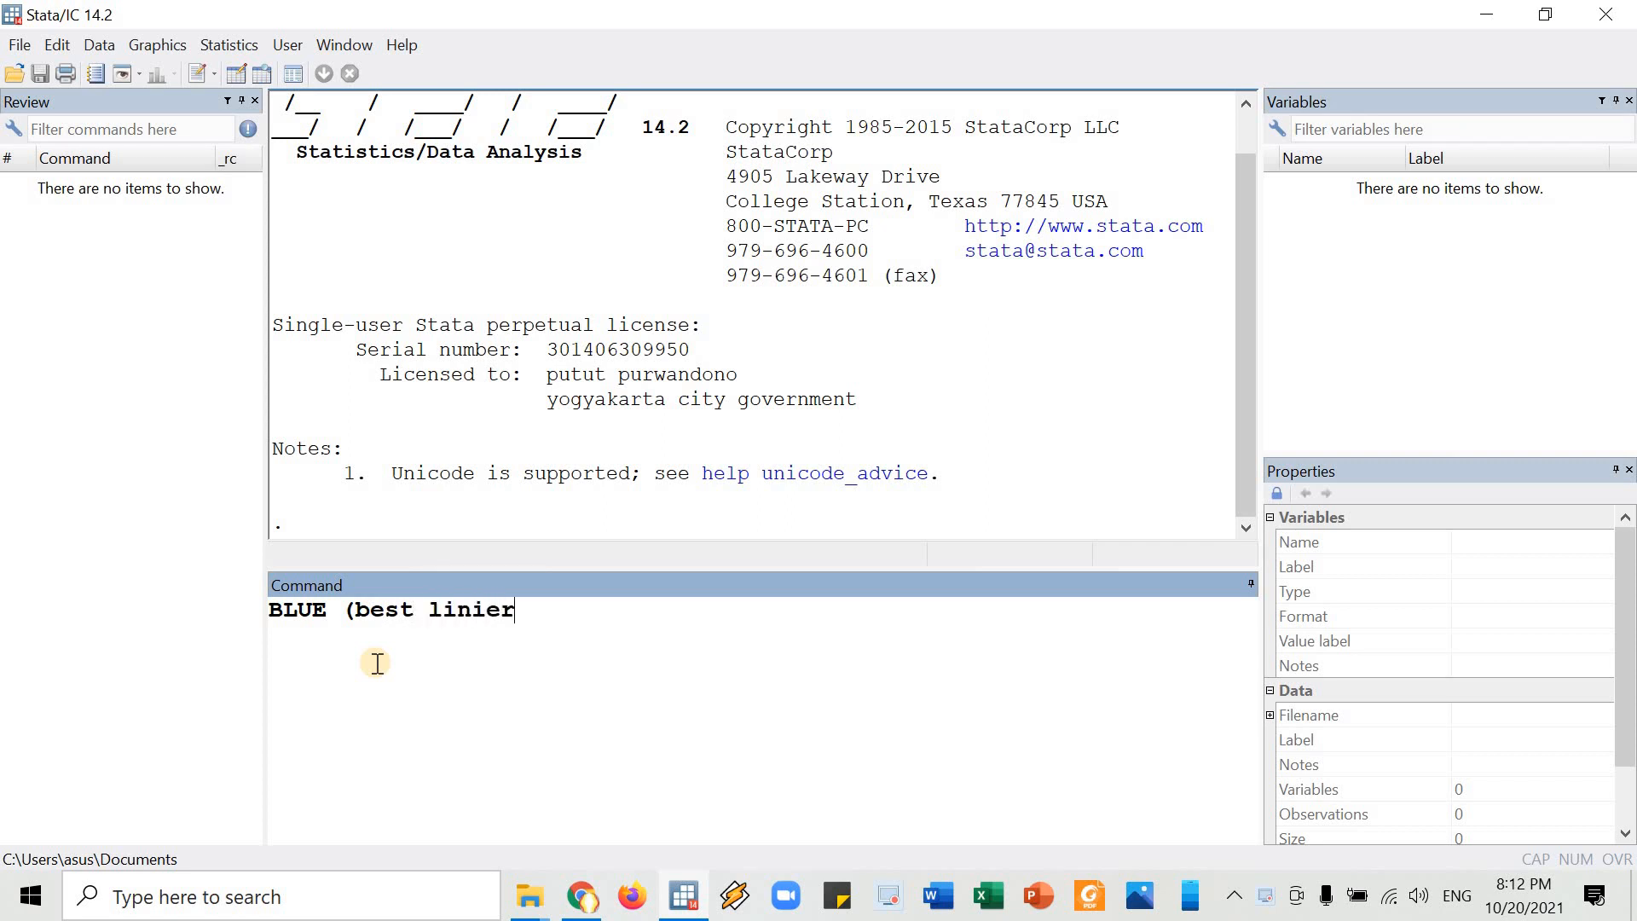
text( unbiased estimator))
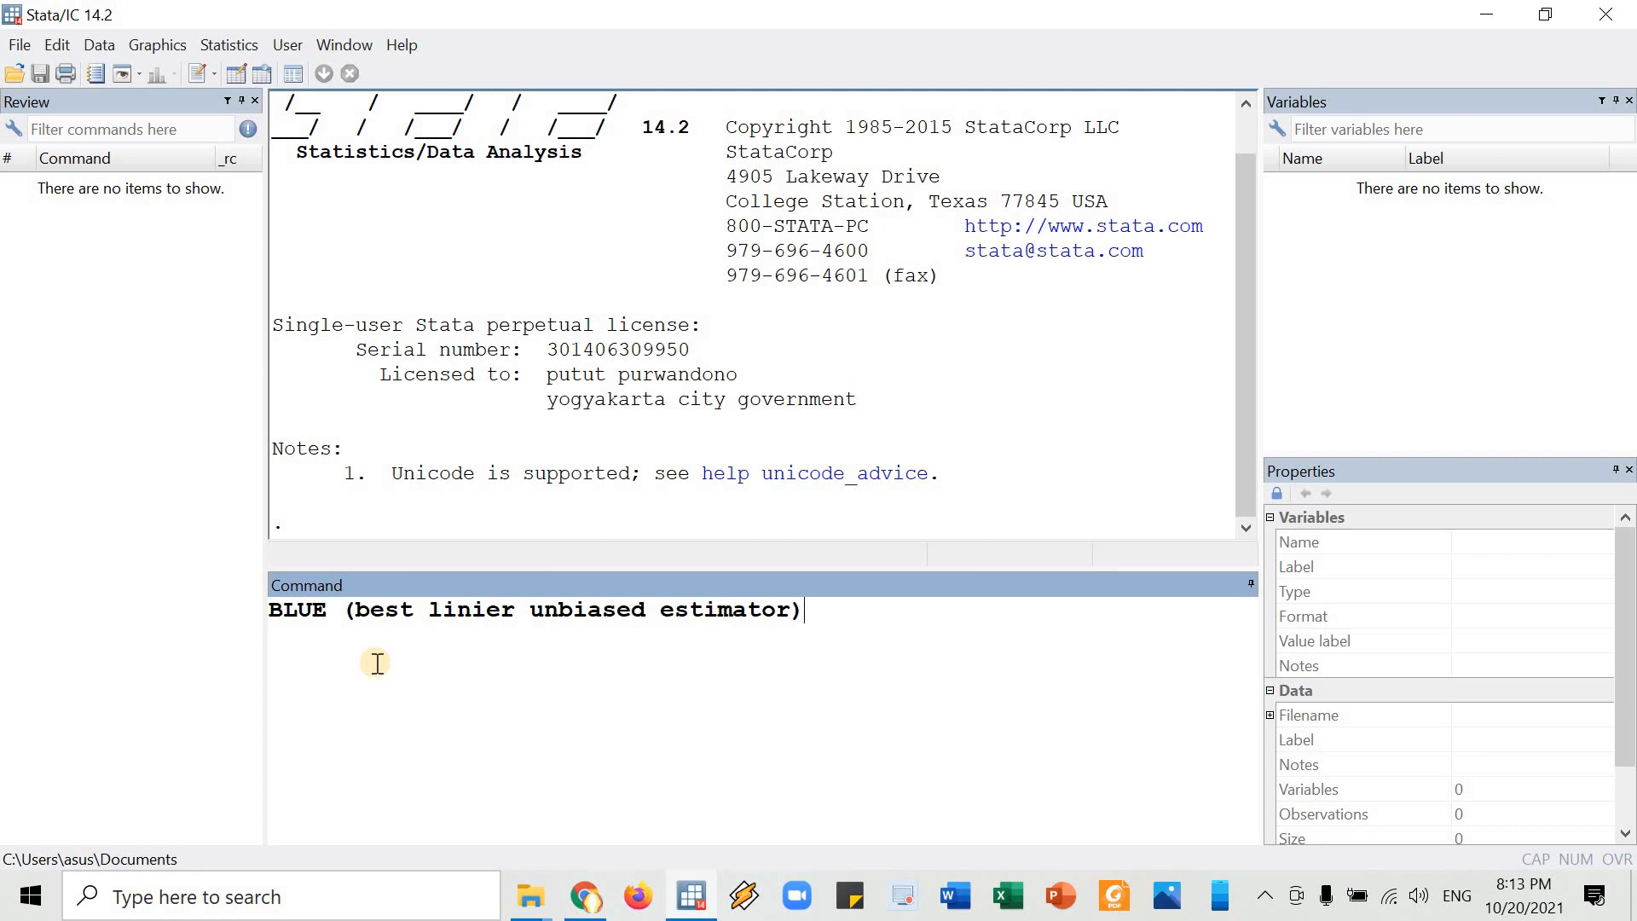
key(ctrl+shift+Left)
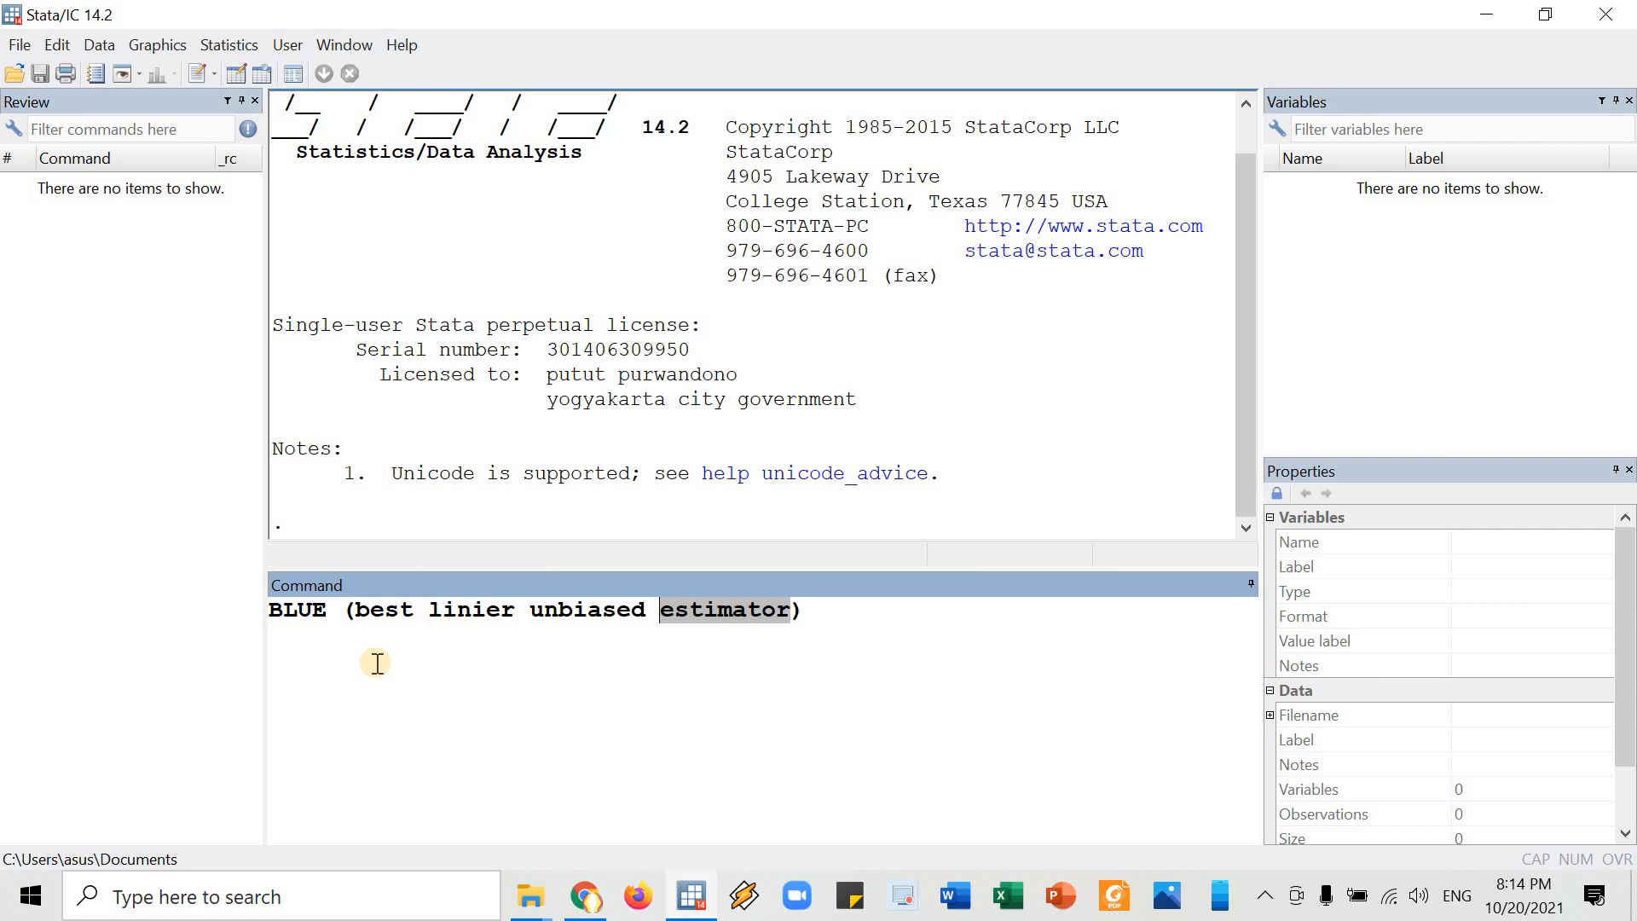
key(ctrl+a)
key(BackSpace)
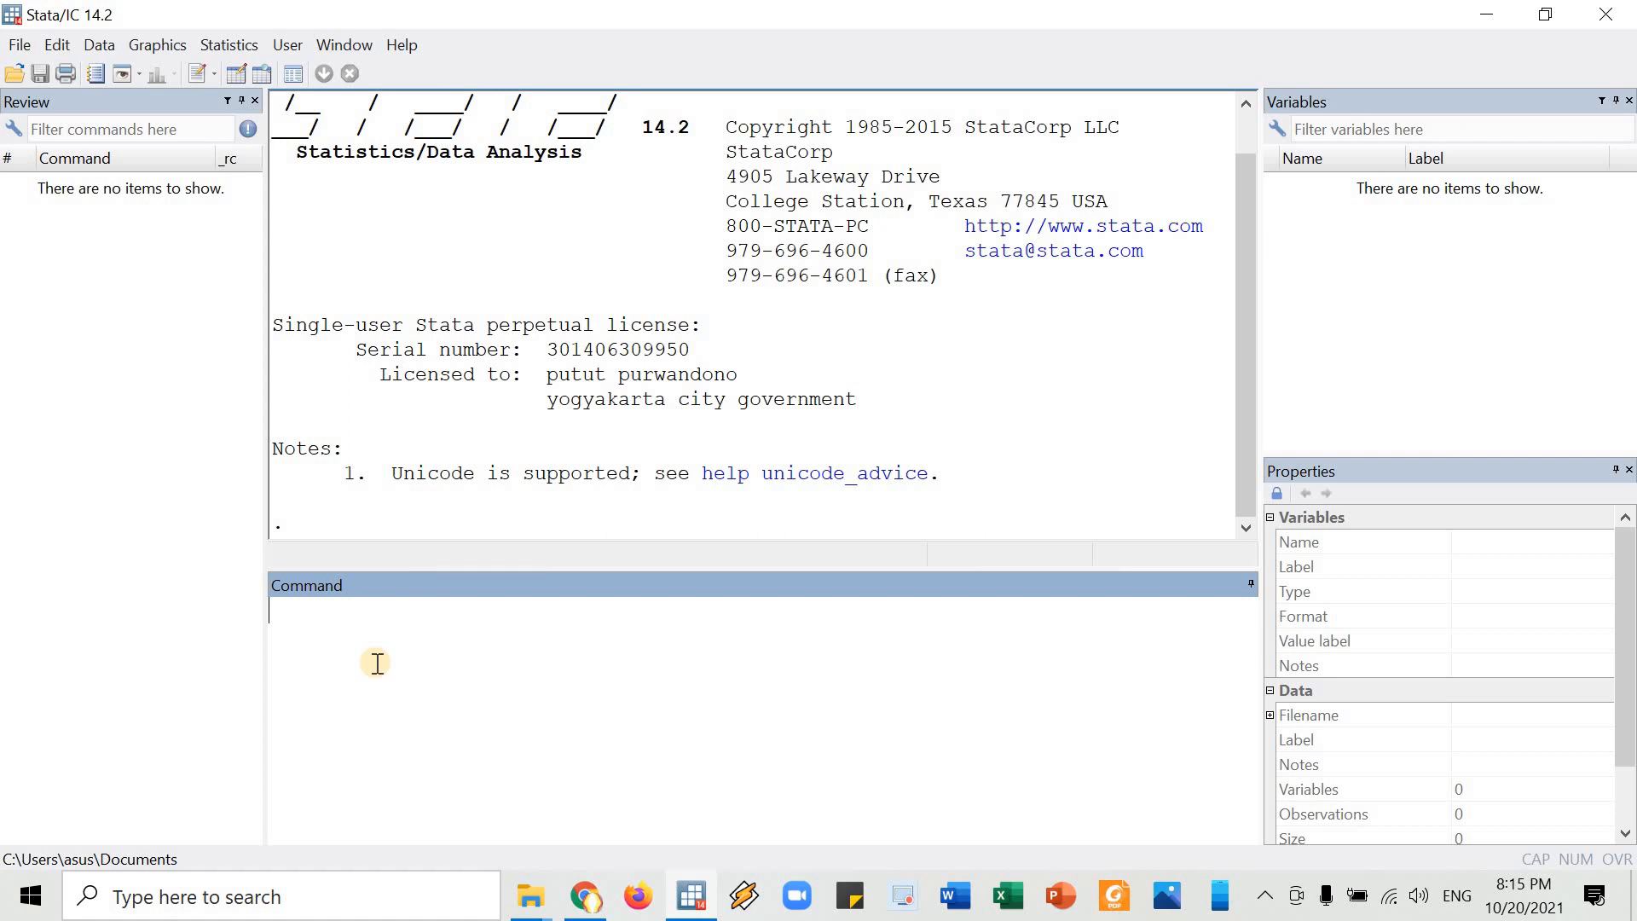
- Write the note "ROBUST OLS Regression" on the command line and clear it
text(ROBUST Regr)
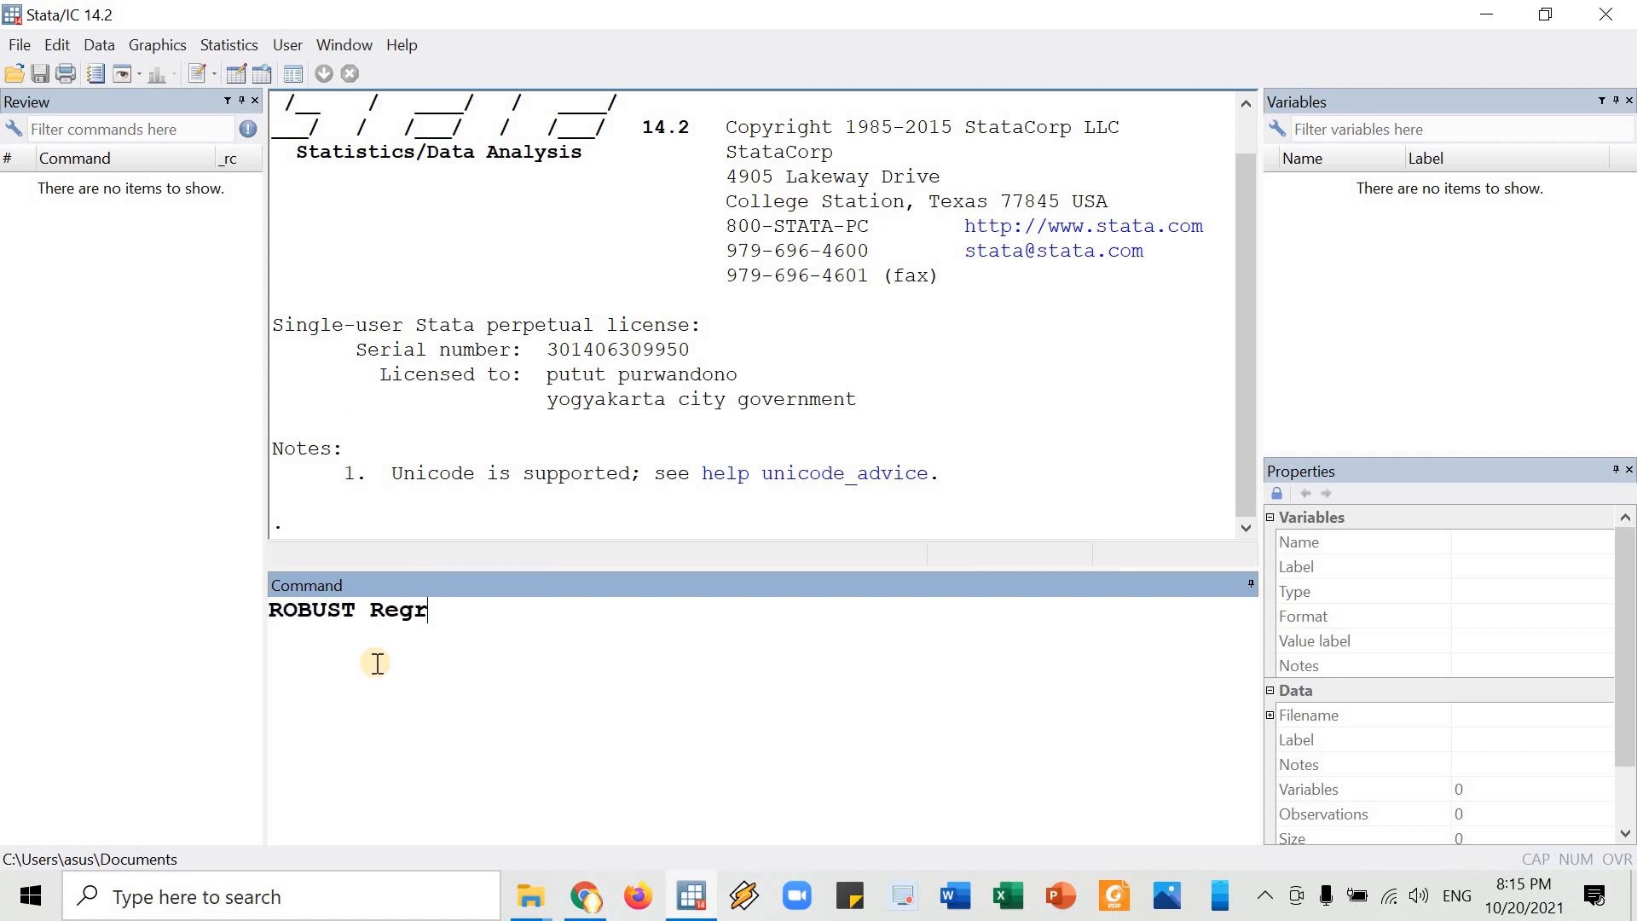
text(ession)
text(LS)
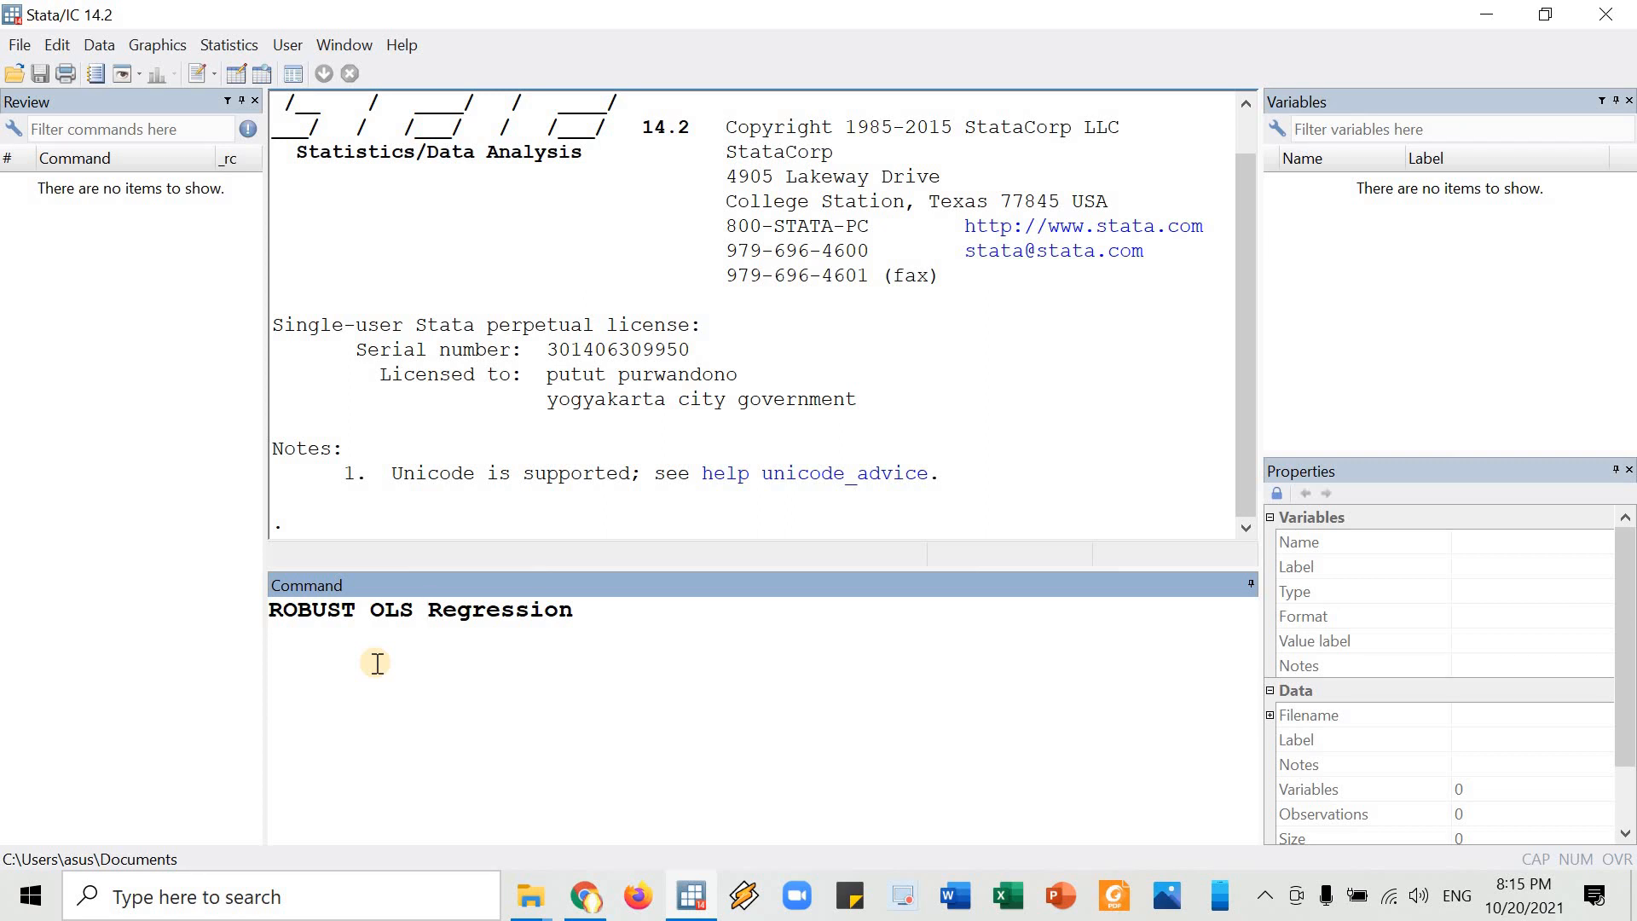
key(ctrl+a)
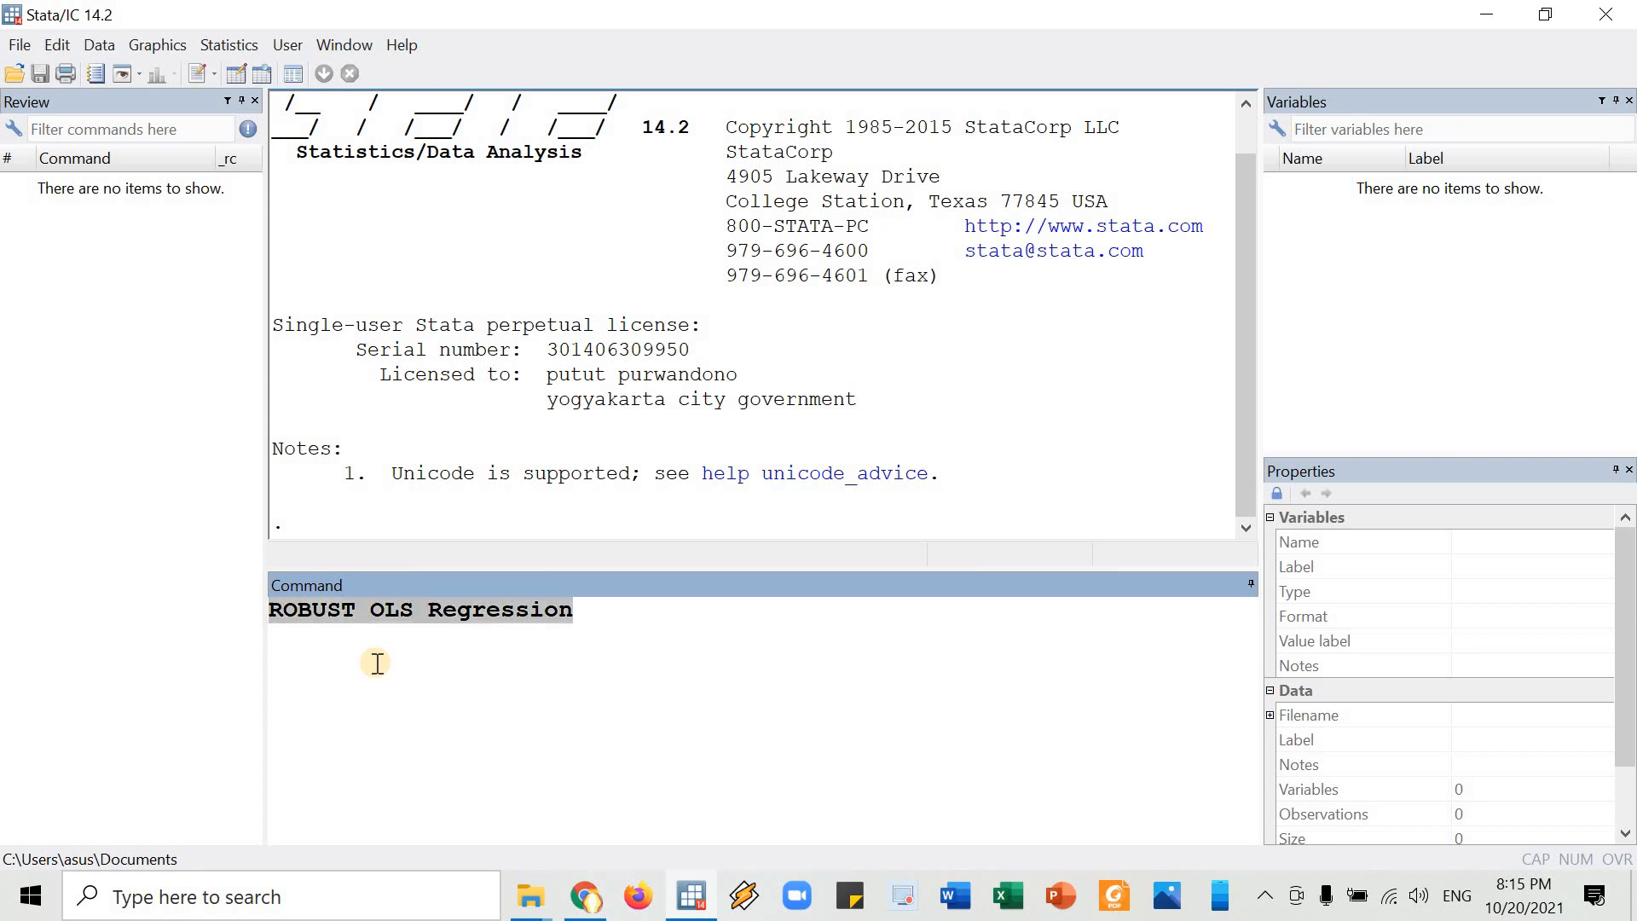
key(BackSpace)
- Switch to Chrome and open the Stata page for Robust Regression from UCLA's Annotated Output table
key(alt+Tab)
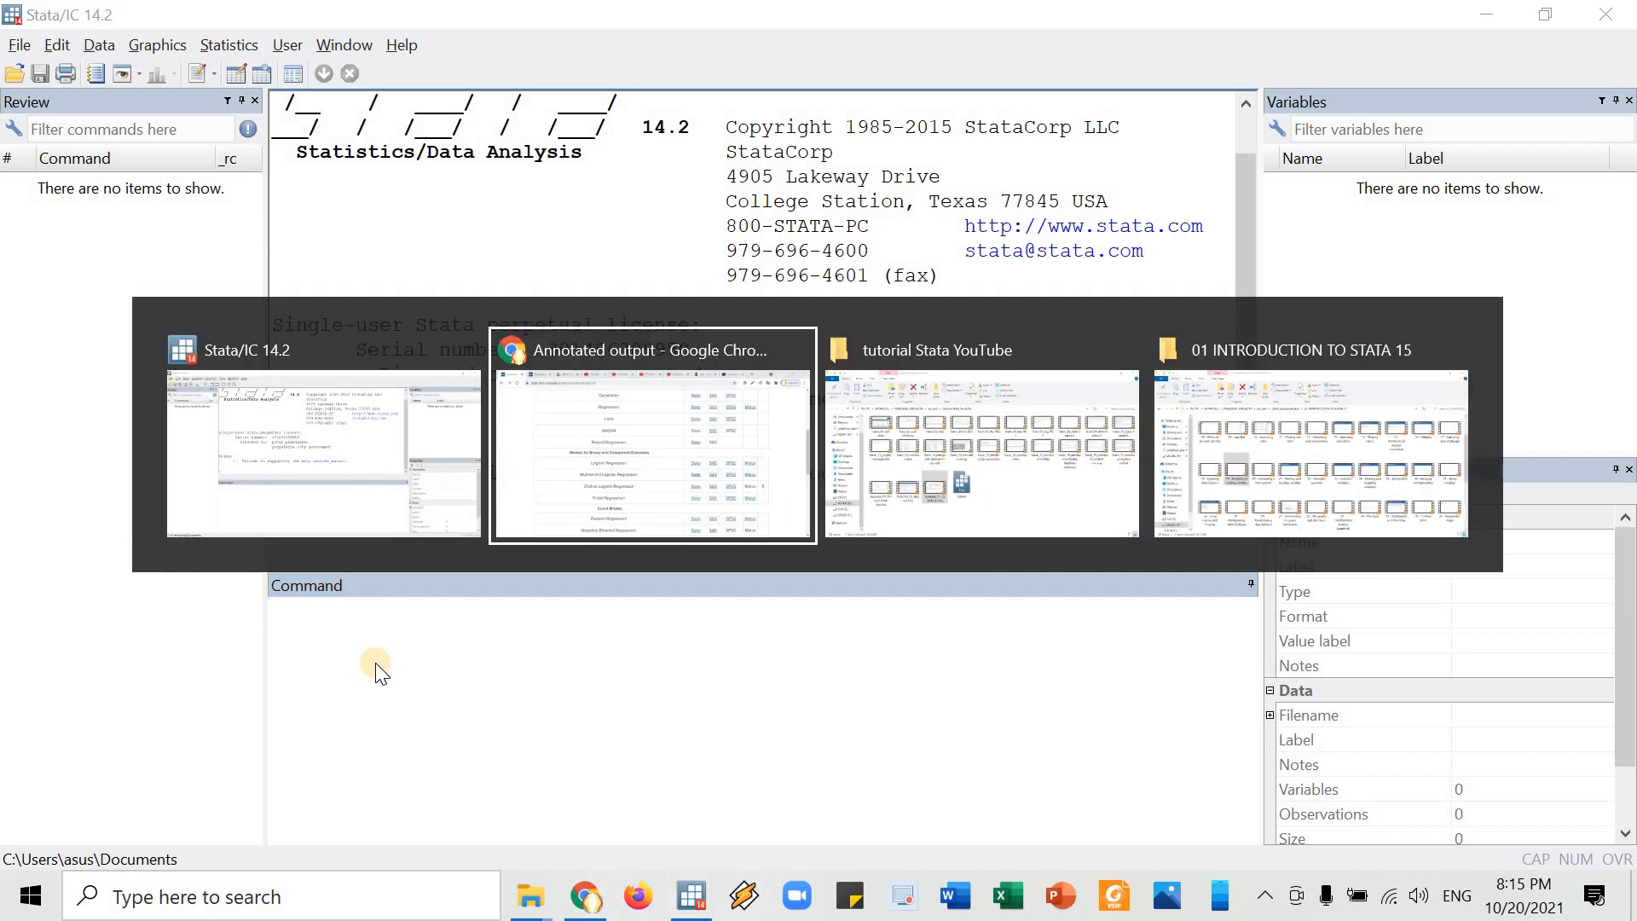
scroll(340, 413, up, 4)
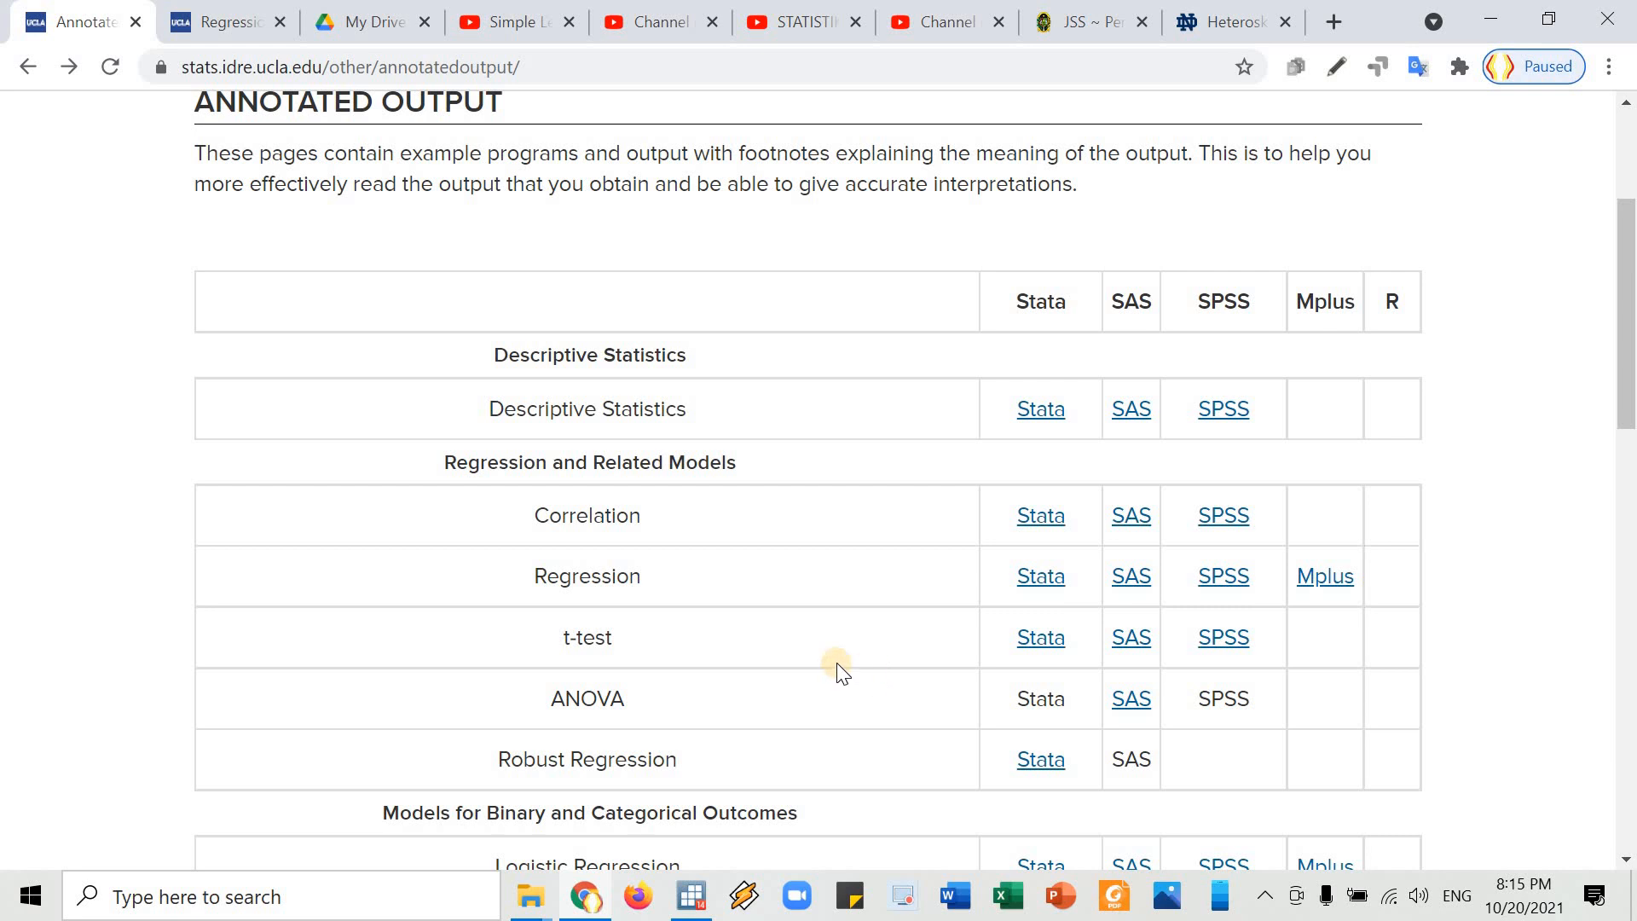
scroll(605, 627, down, 1)
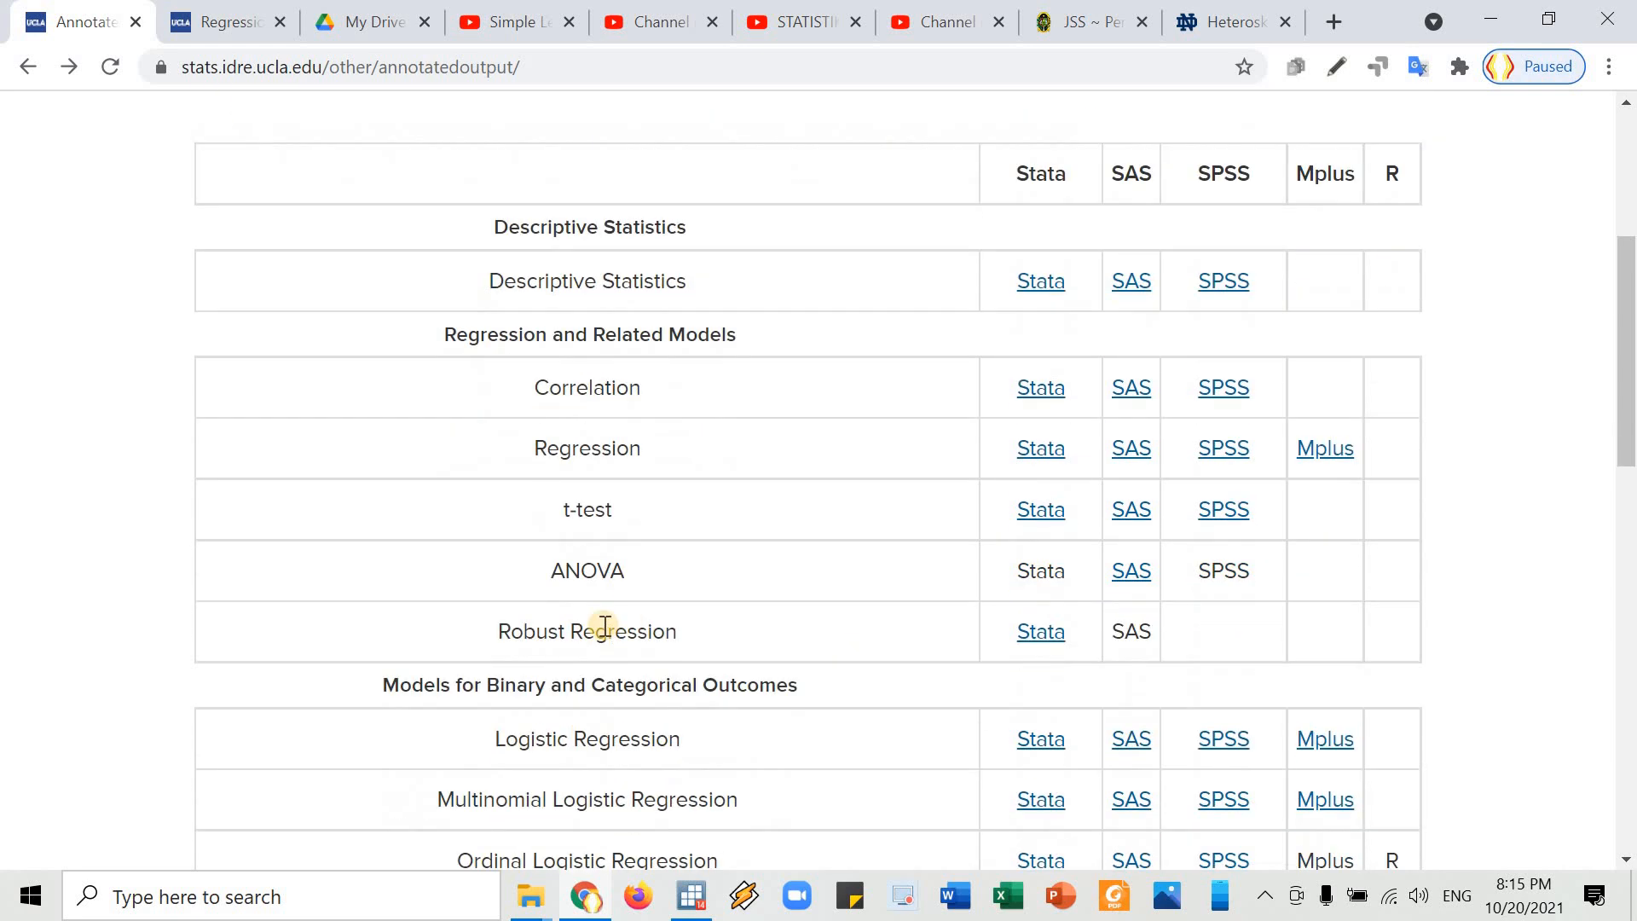
click(1015, 628)
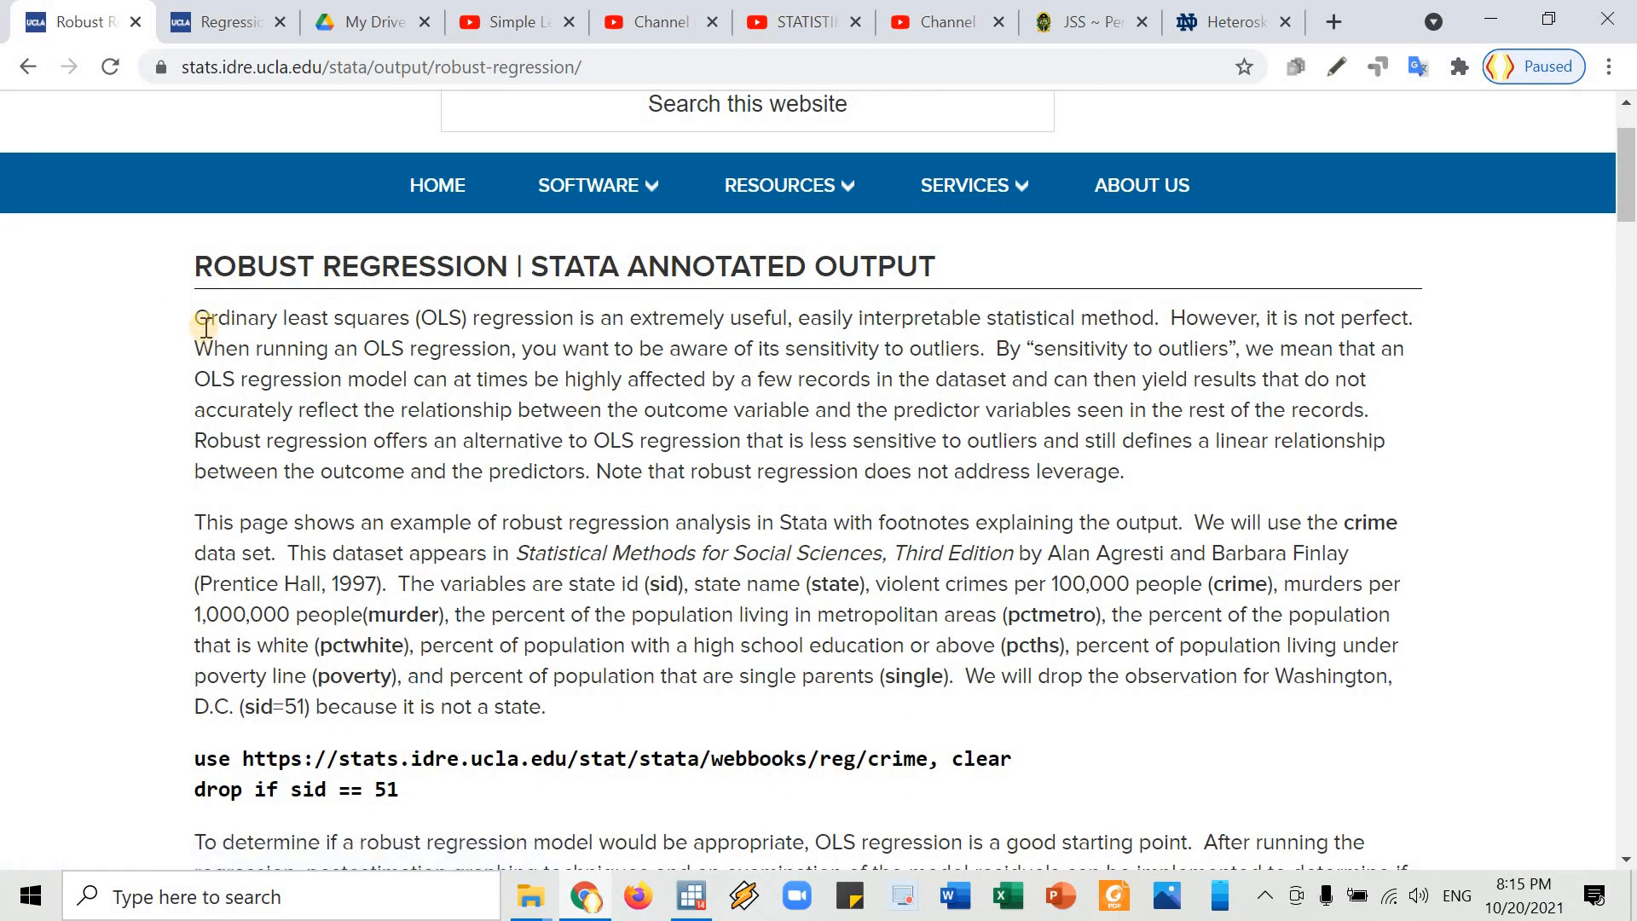
- Read the introductory paragraph on OLS sensitivity to outliers and robust regression, highlighting its key phrases
drag(218, 321, 742, 320)
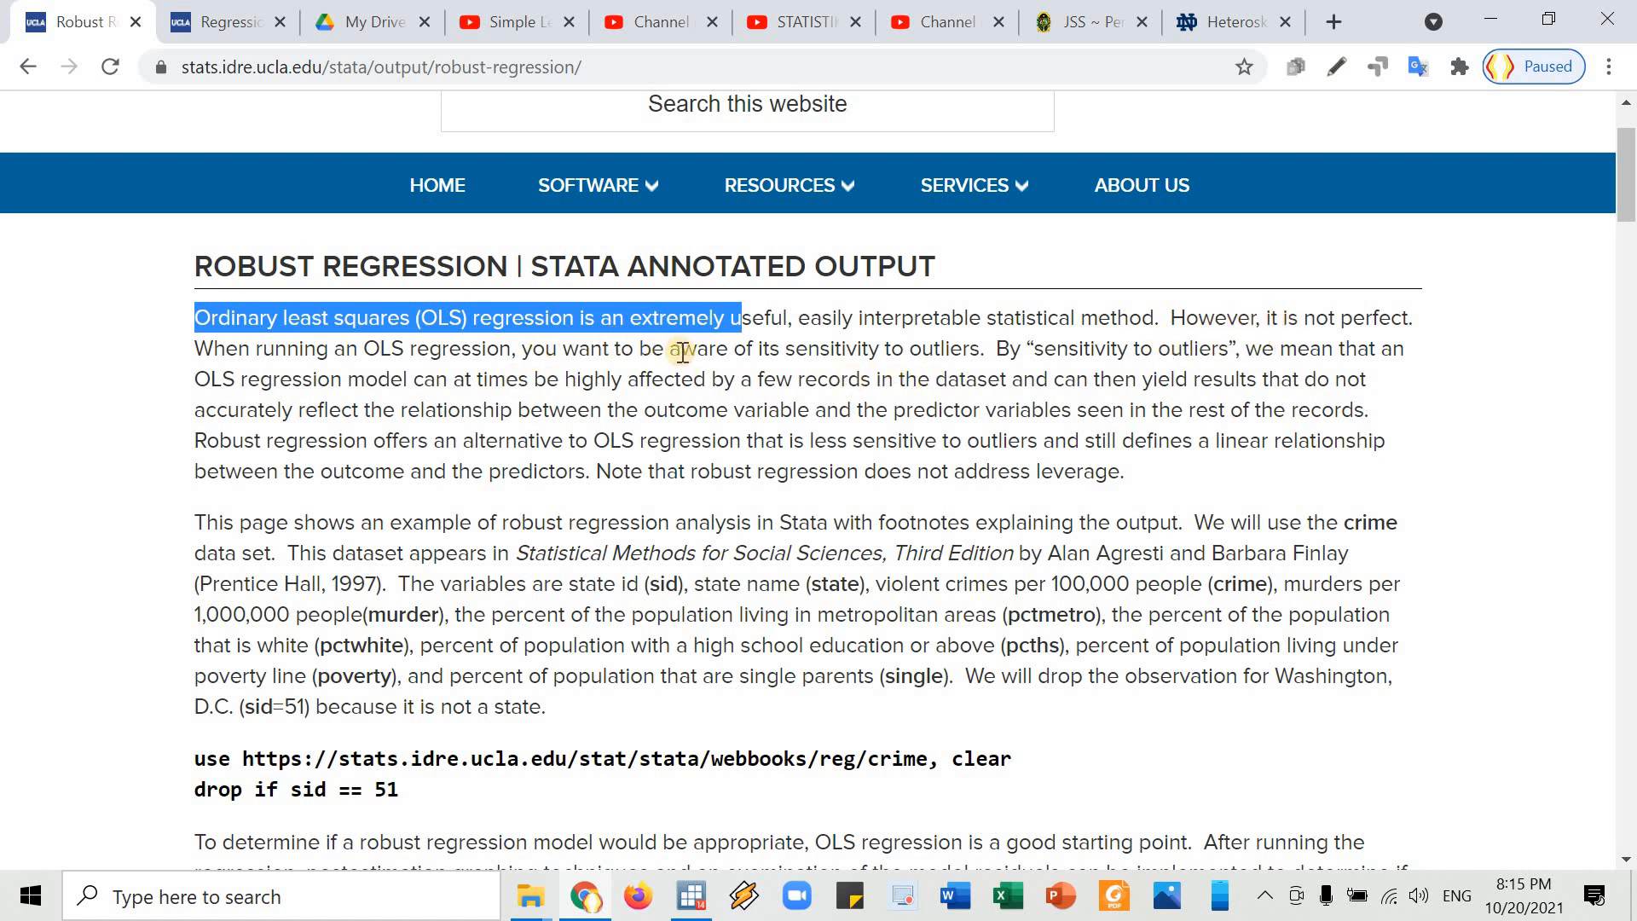
drag(785, 350, 980, 351)
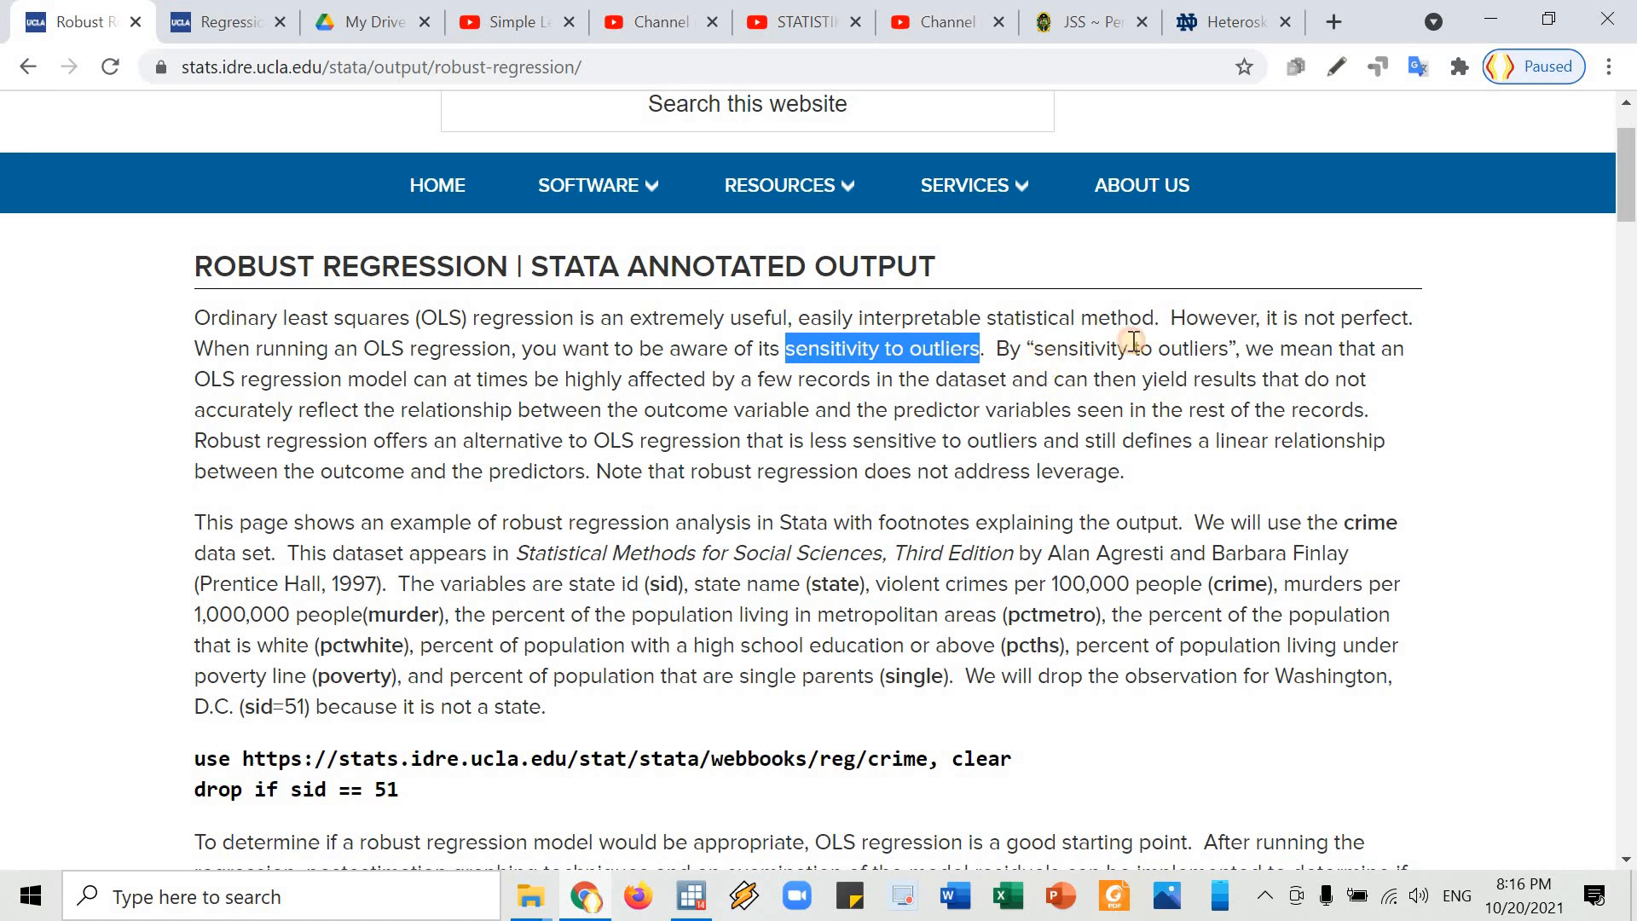
drag(1034, 350, 1225, 352)
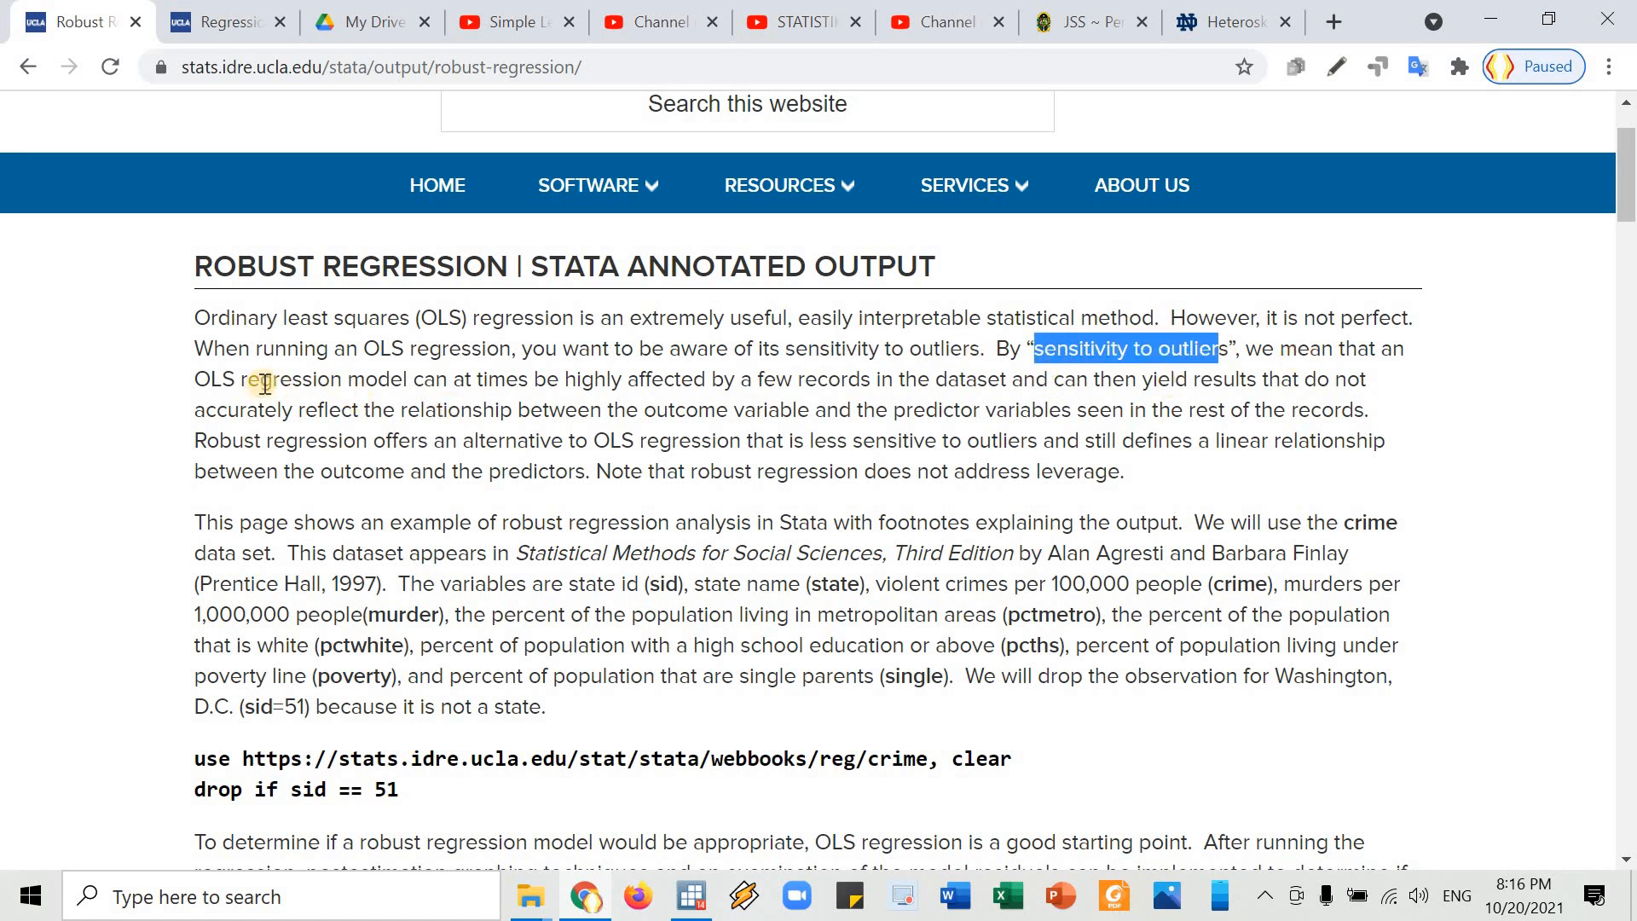
drag(260, 380, 408, 379)
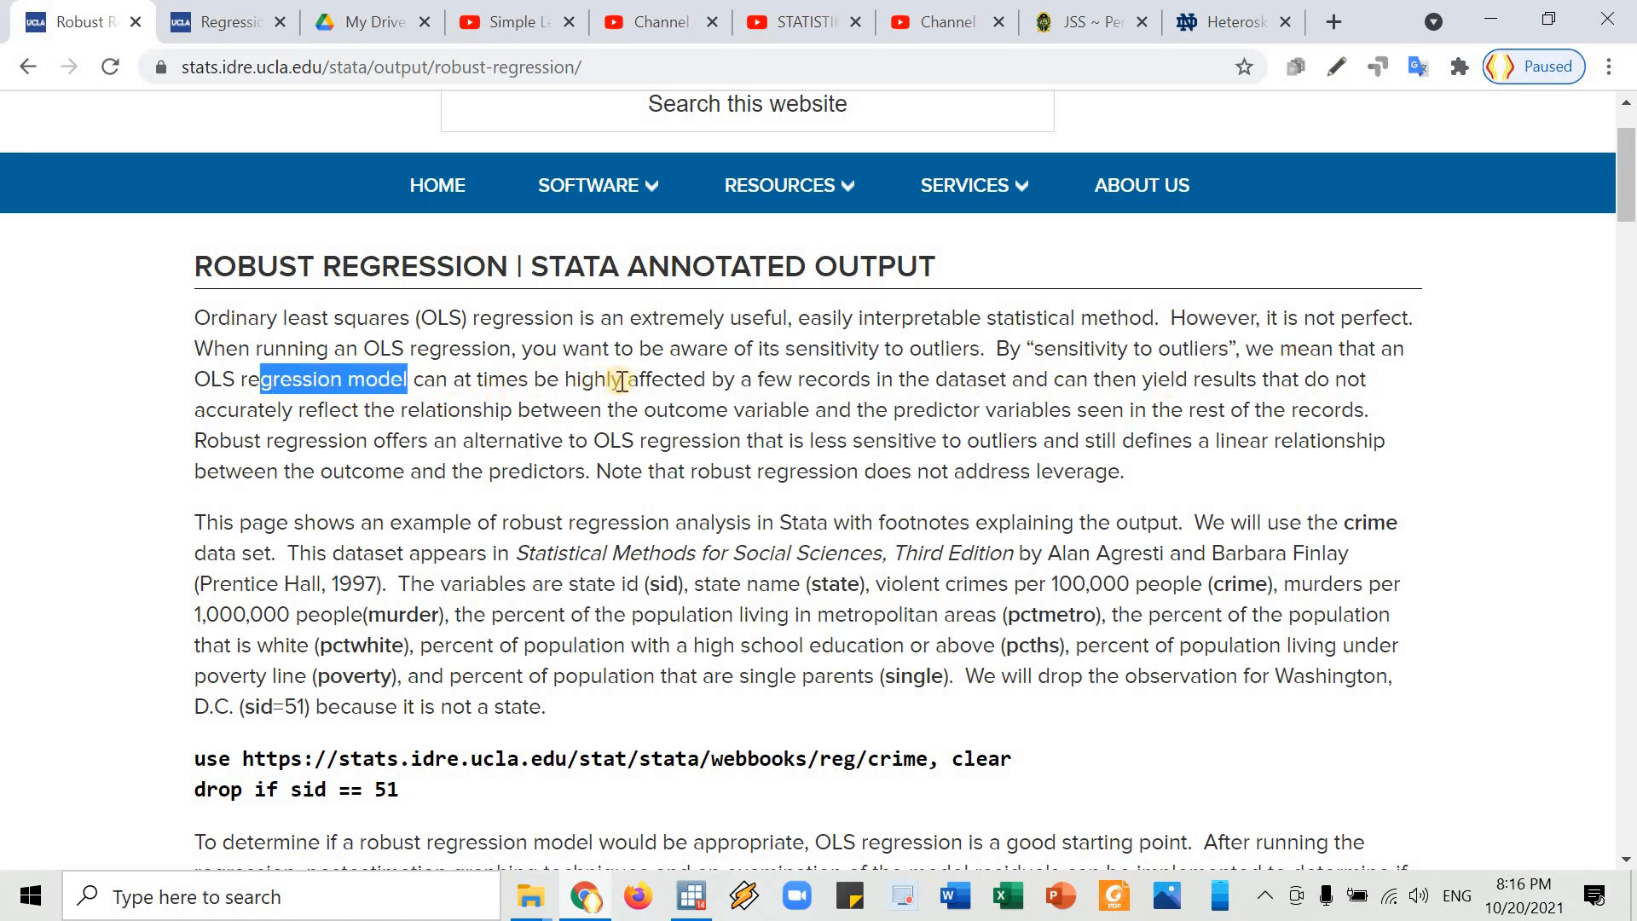
drag(577, 380, 692, 375)
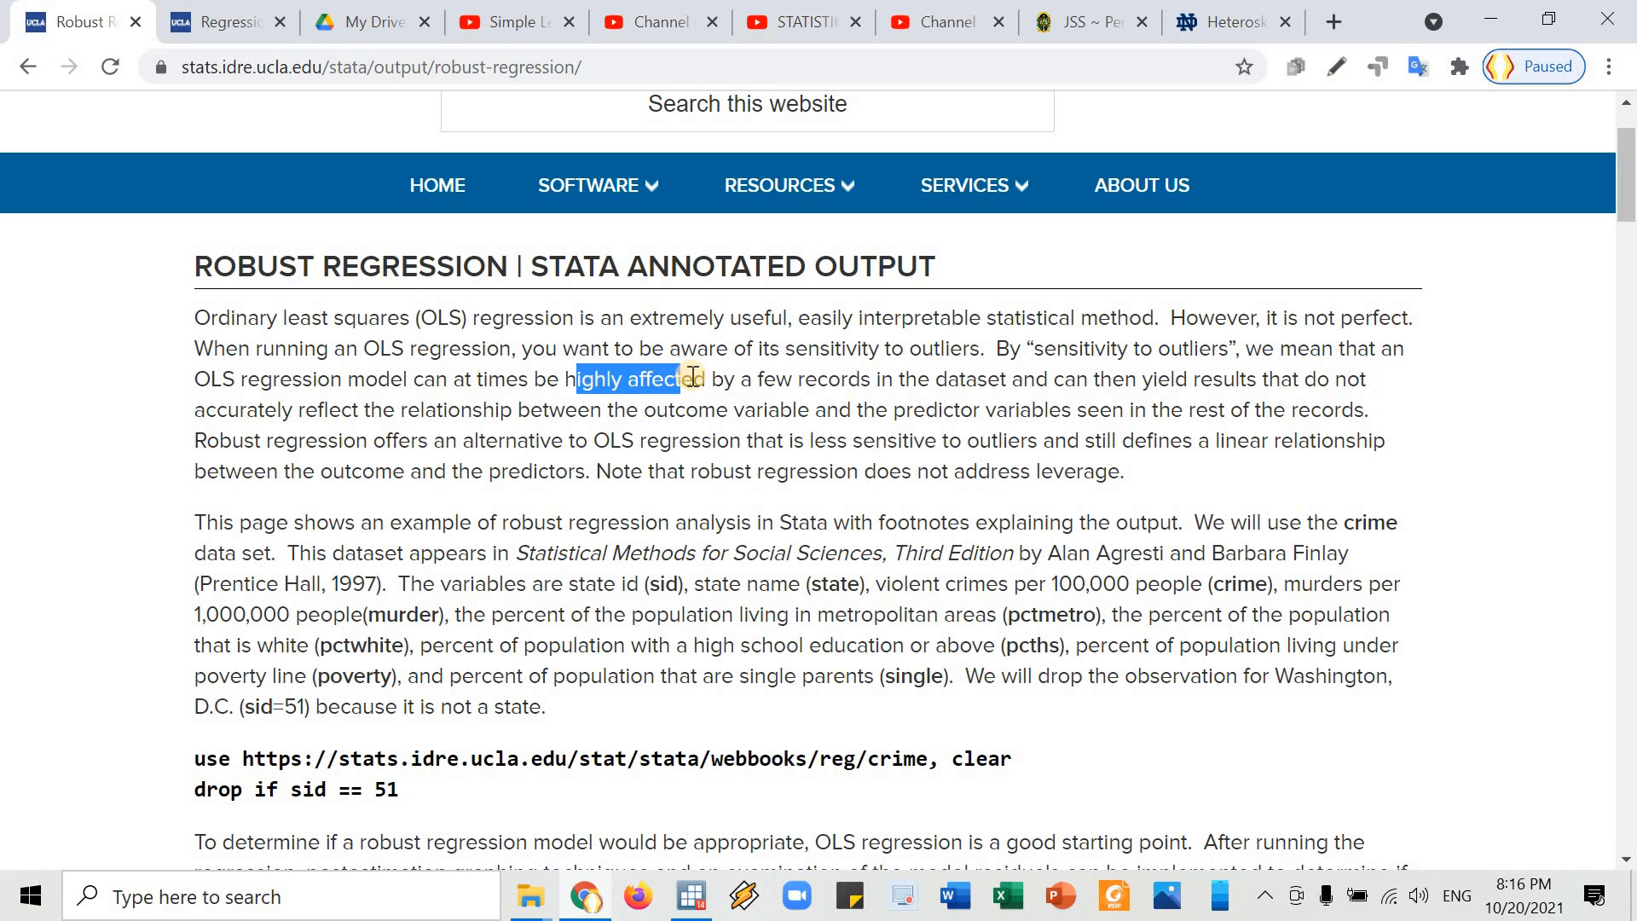
drag(776, 379, 978, 380)
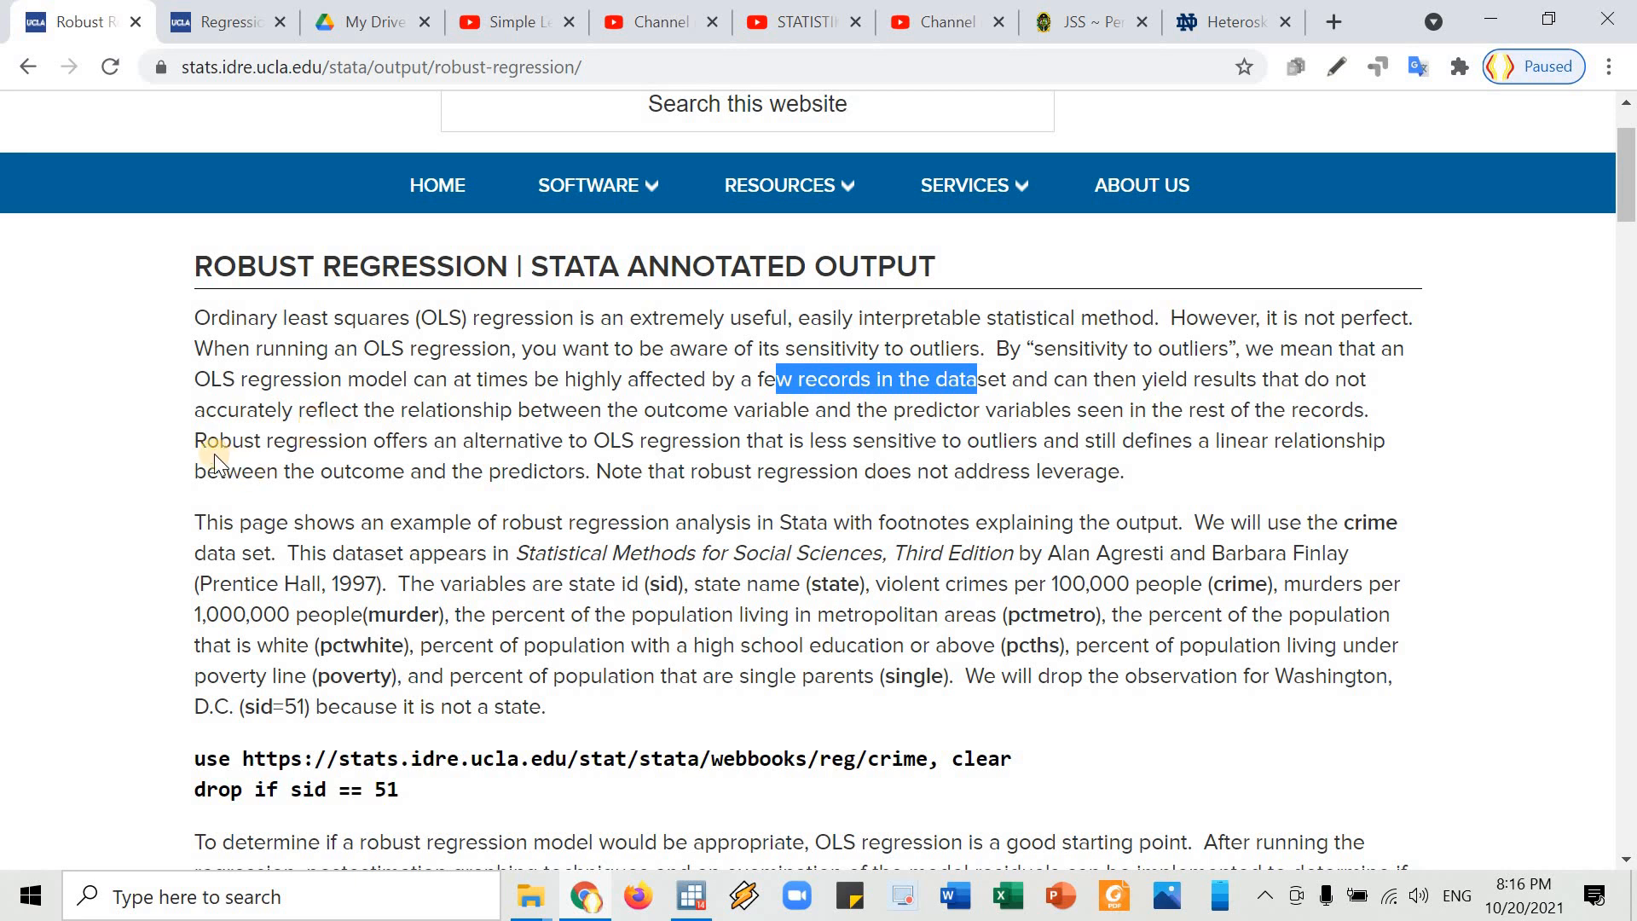
click(314, 449)
drag(195, 441, 355, 445)
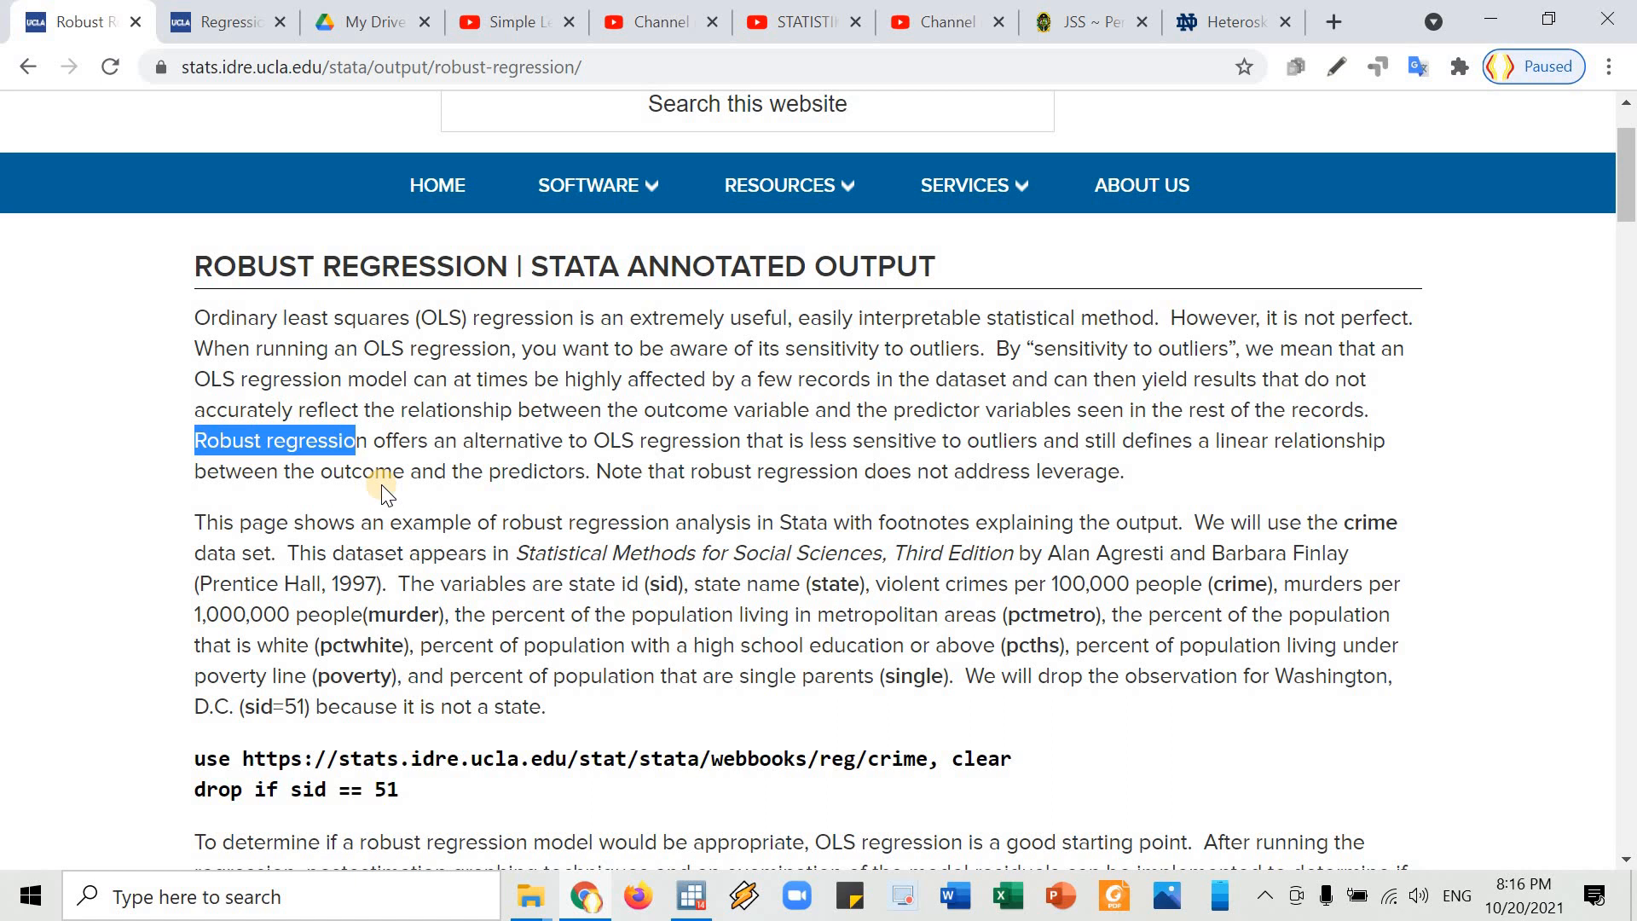
scroll(438, 432, down, 5)
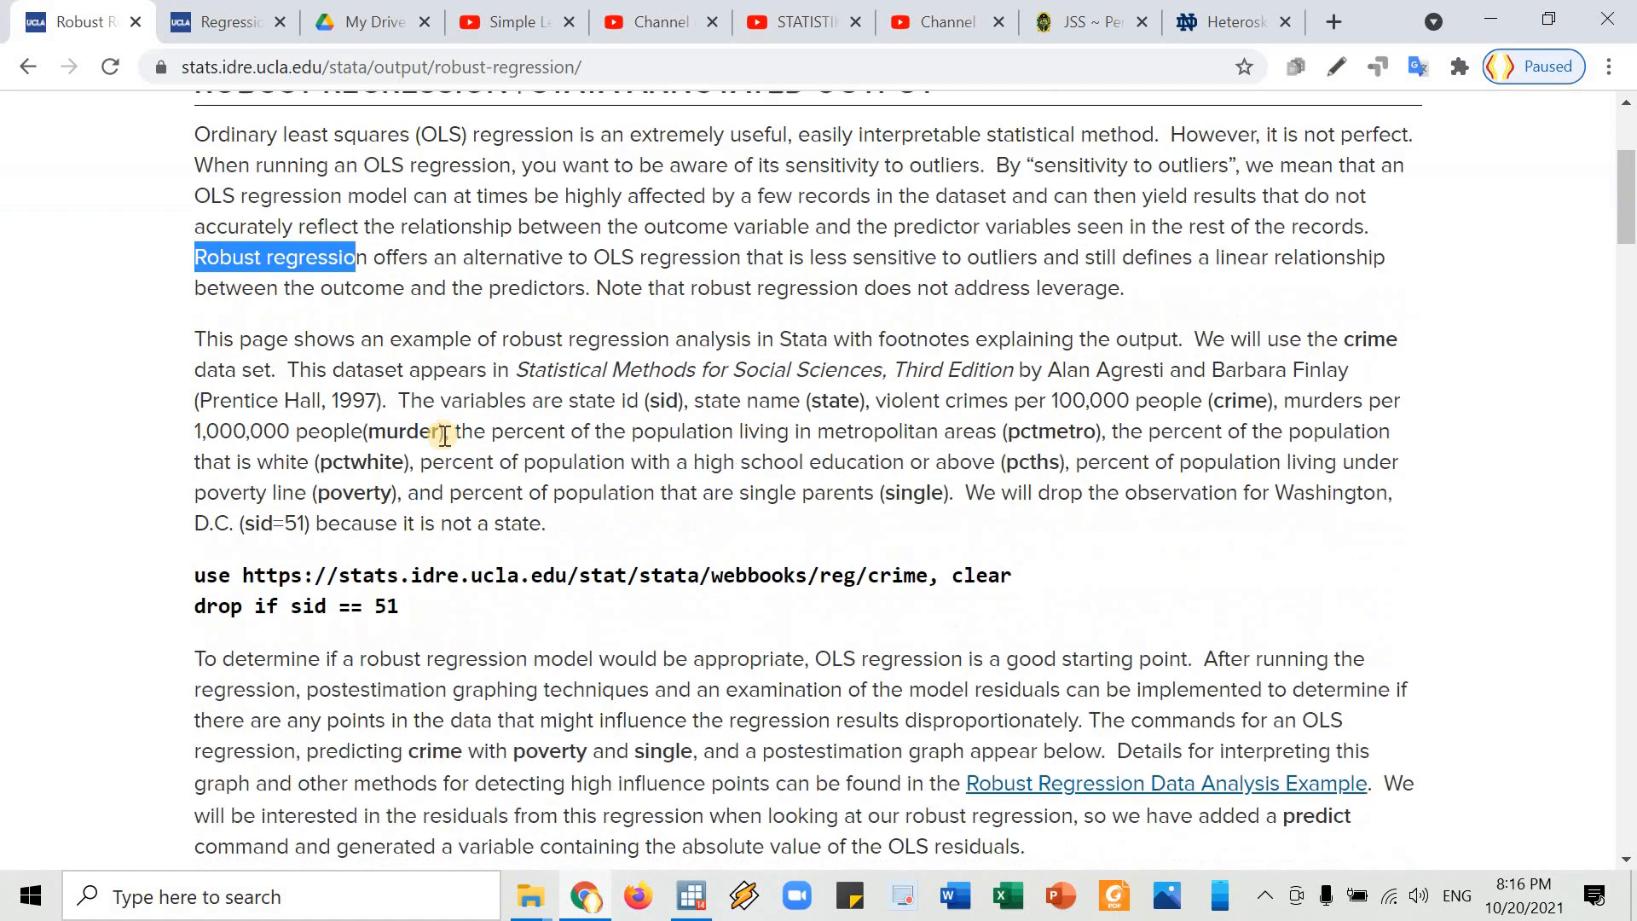
drag(197, 379, 1012, 375)
key(ctrl+c)
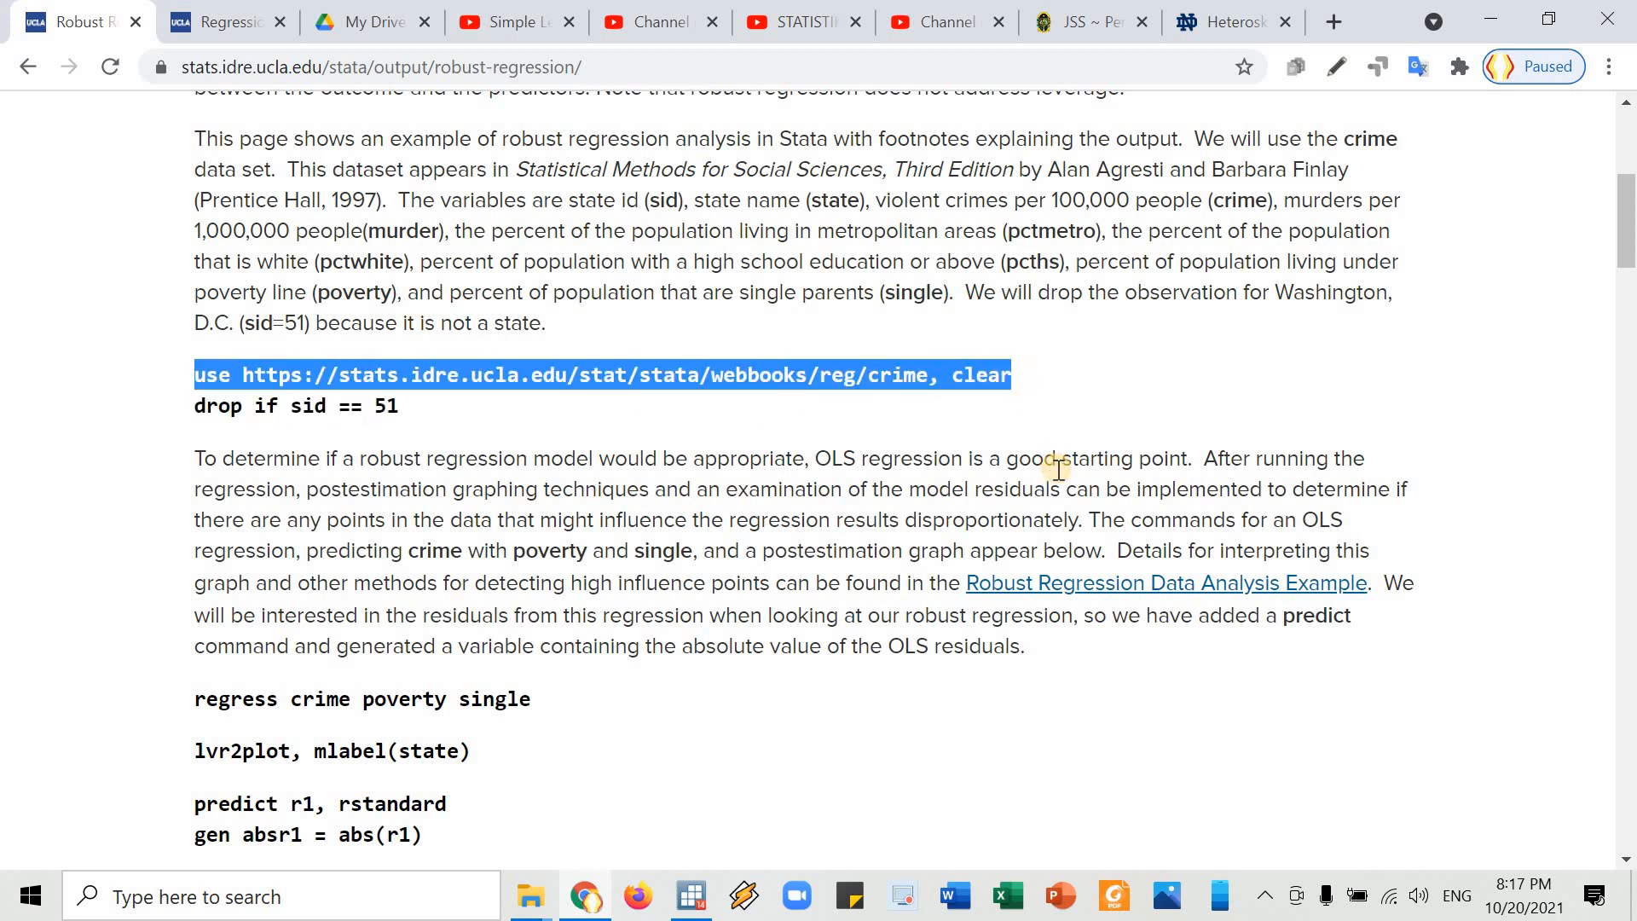
key(alt+Tab)
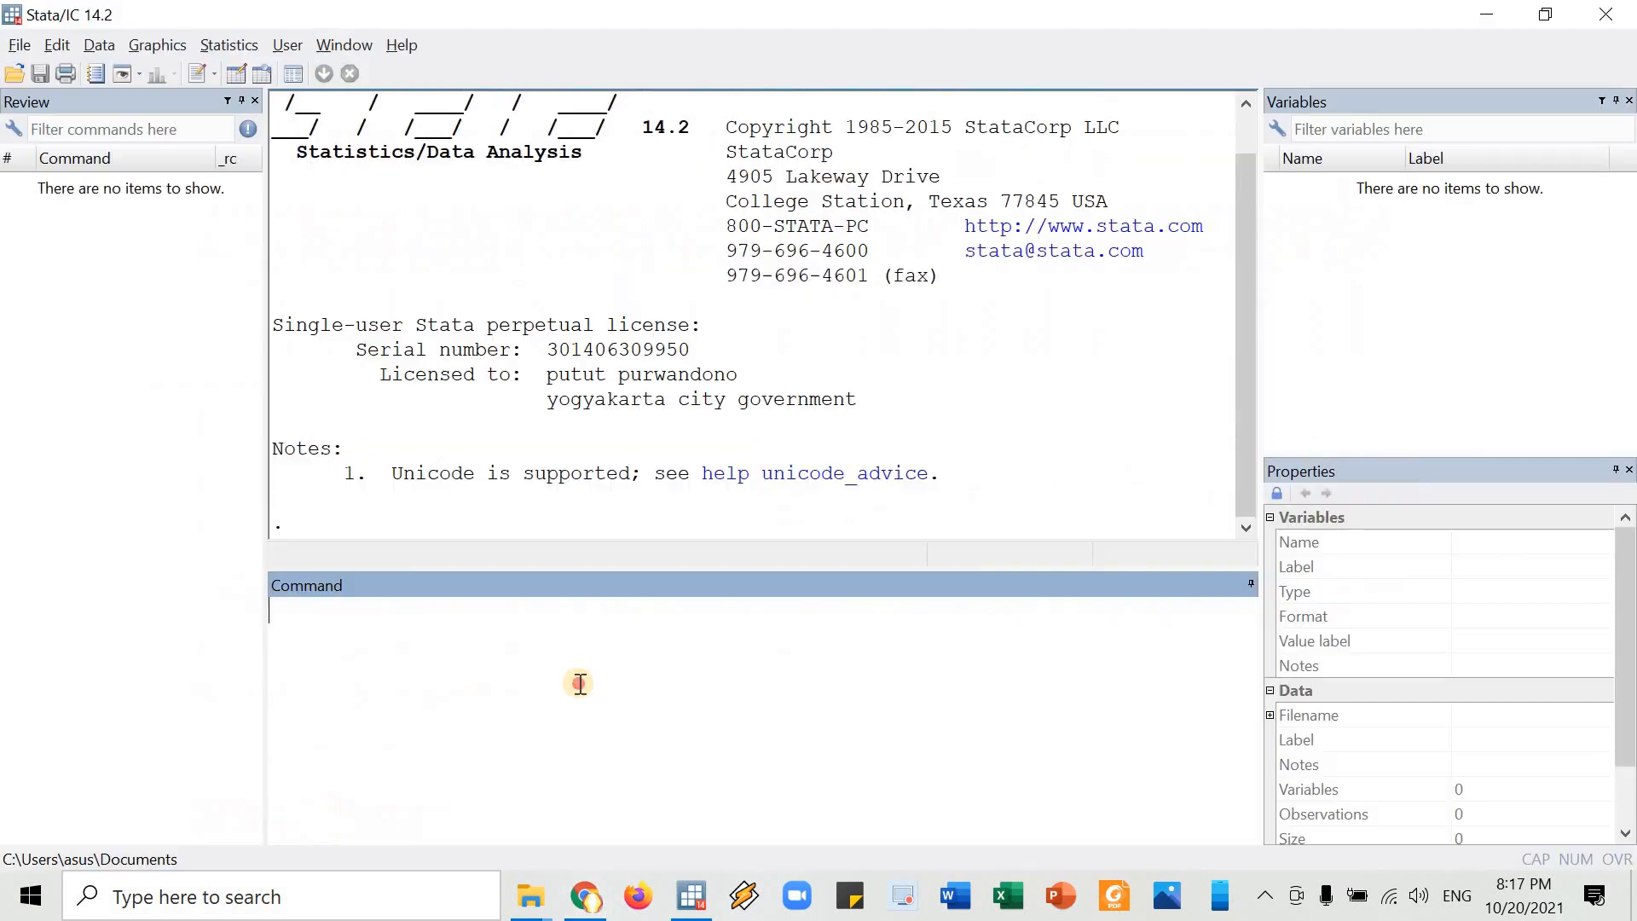
click(580, 683)
key(ctrl+v)
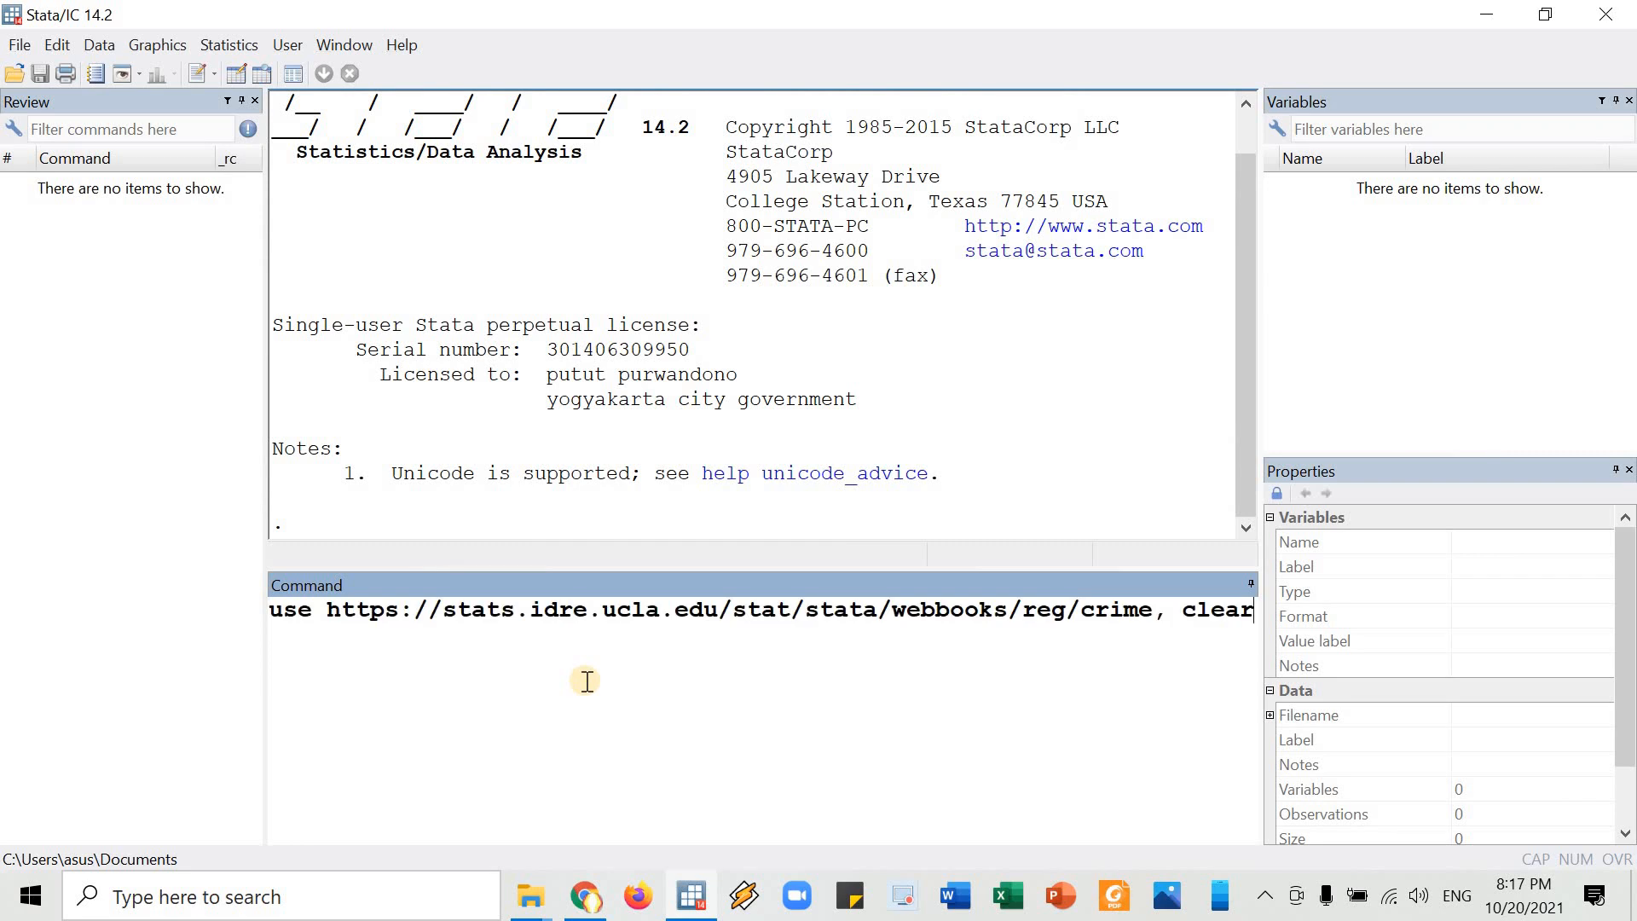
key(Return)
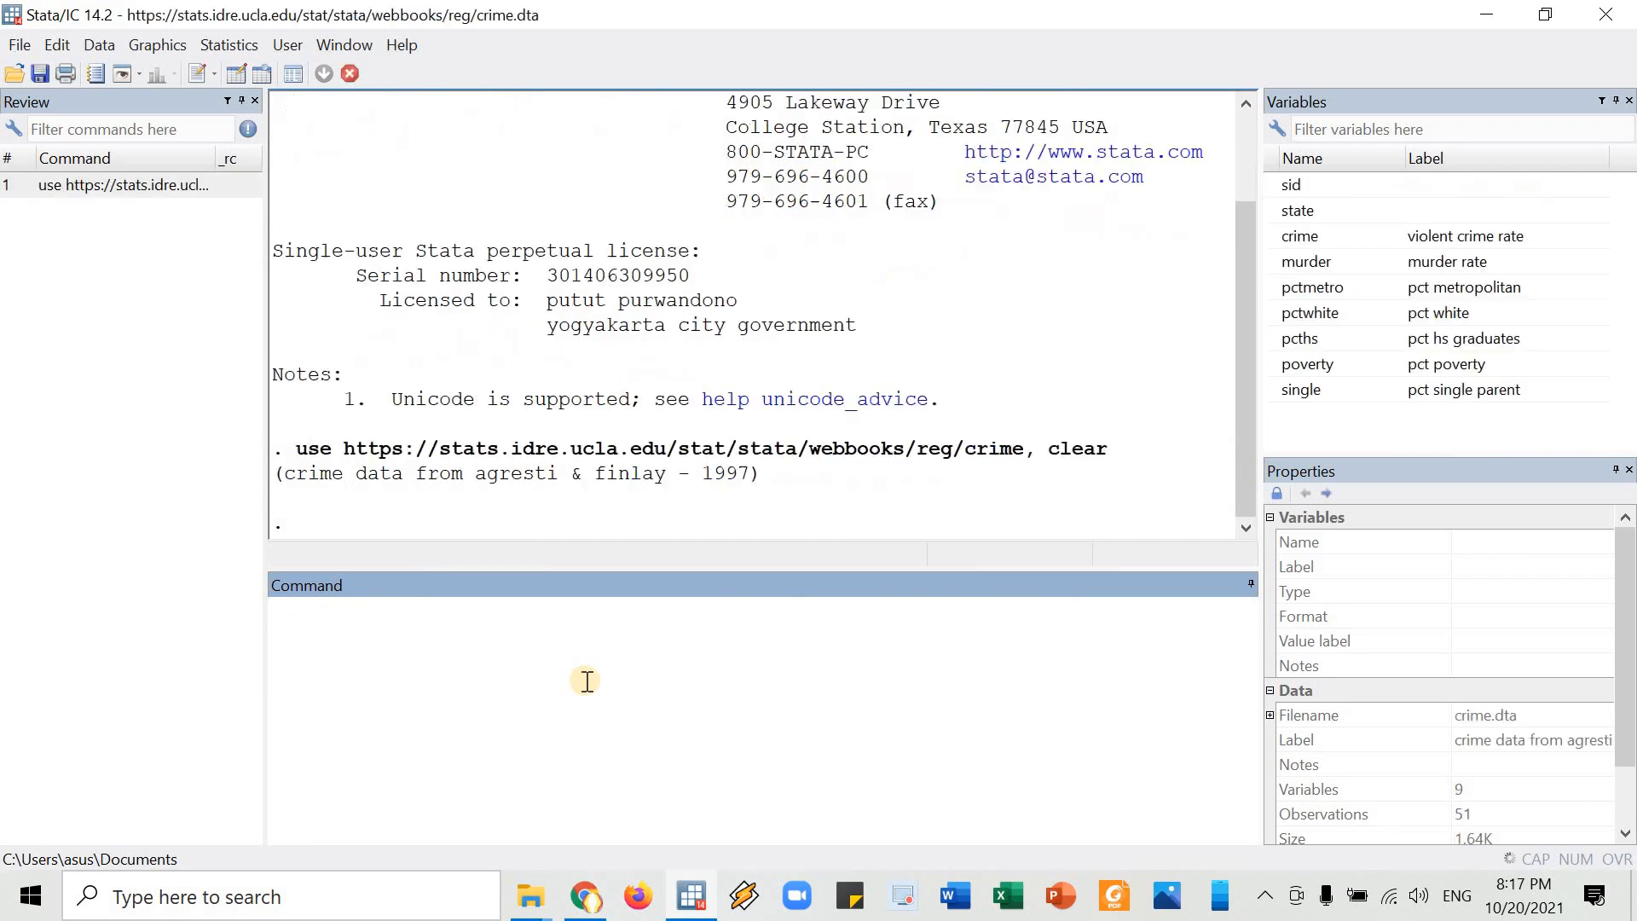
- Check the dataset's number of observations and open the data for browsing with the br command
scroll(1374, 839, down, 1)
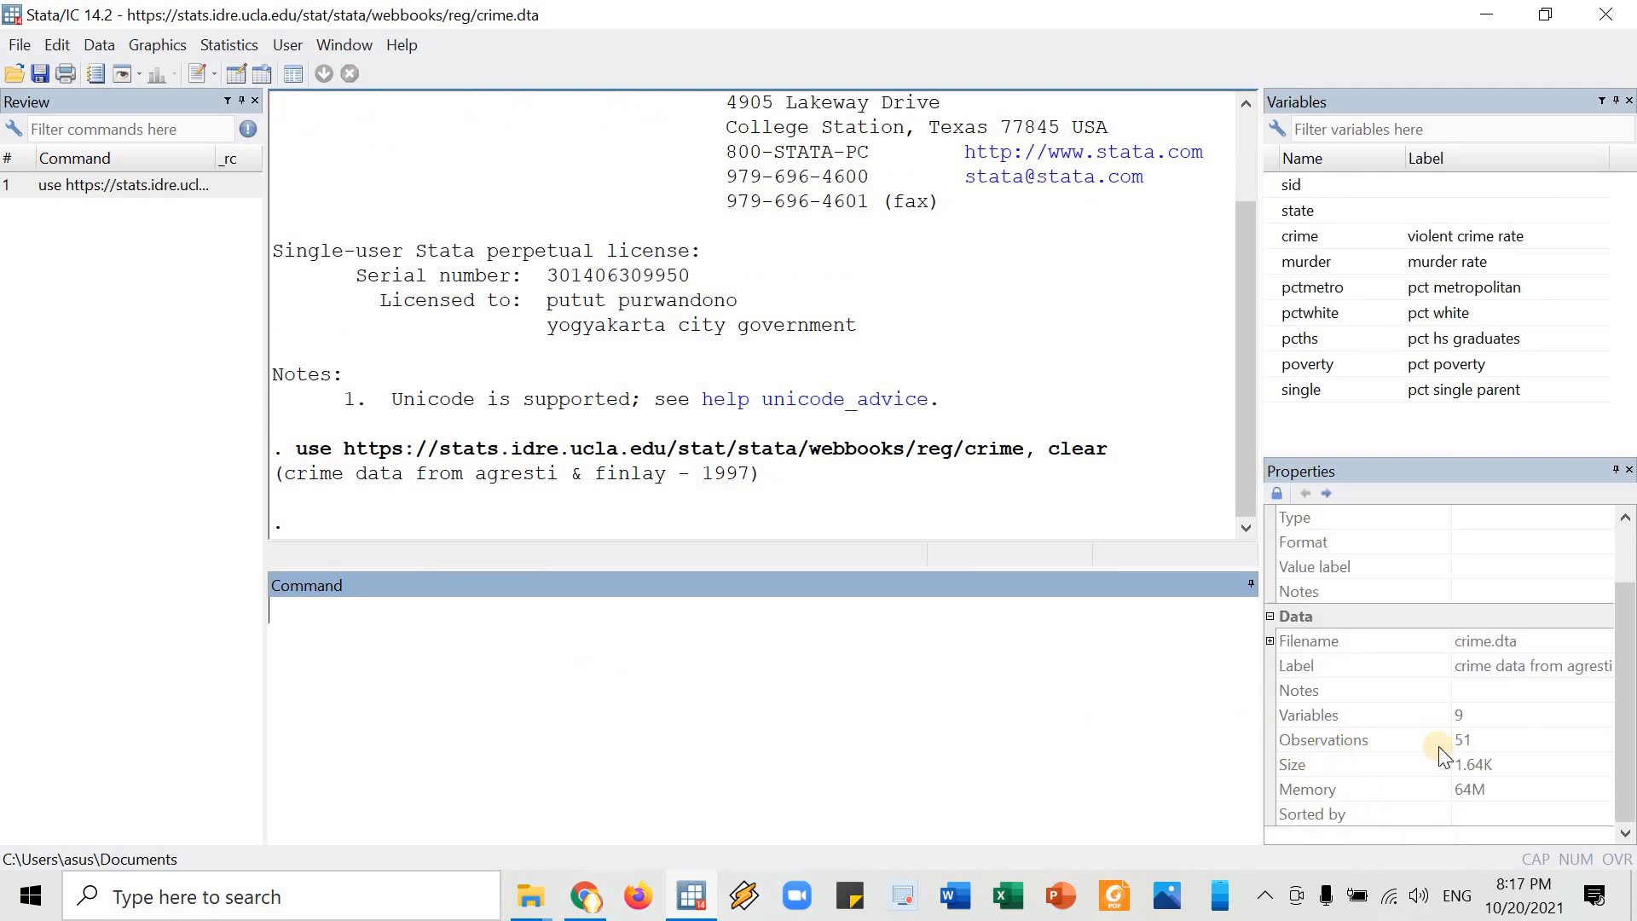
click(1400, 740)
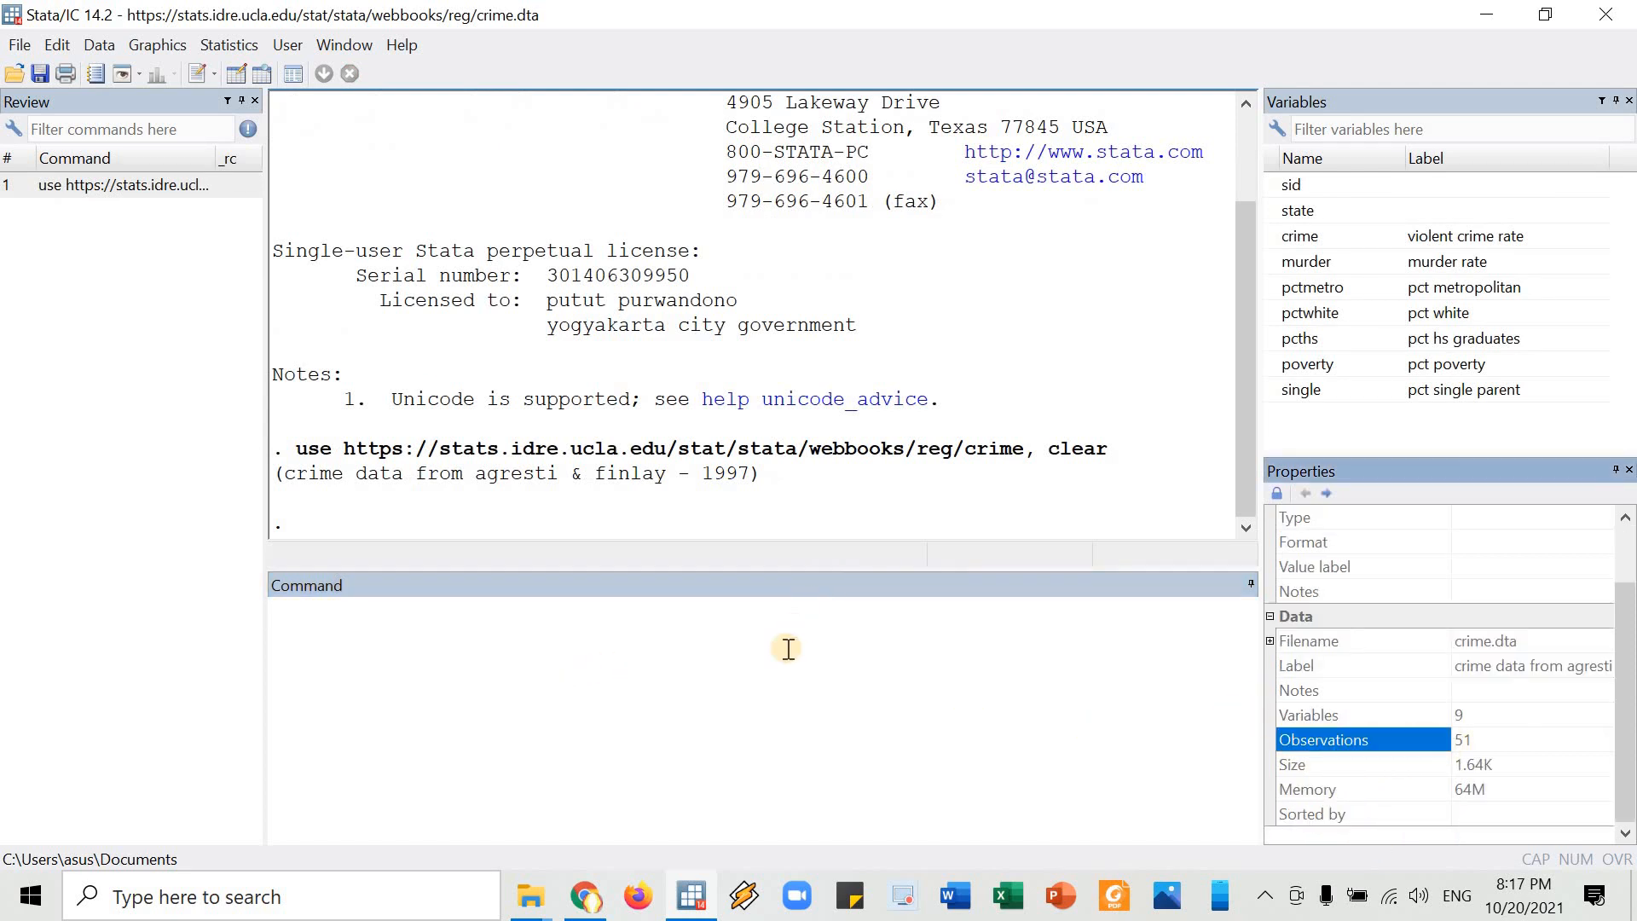
click(785, 648)
text(br)
key(Return)
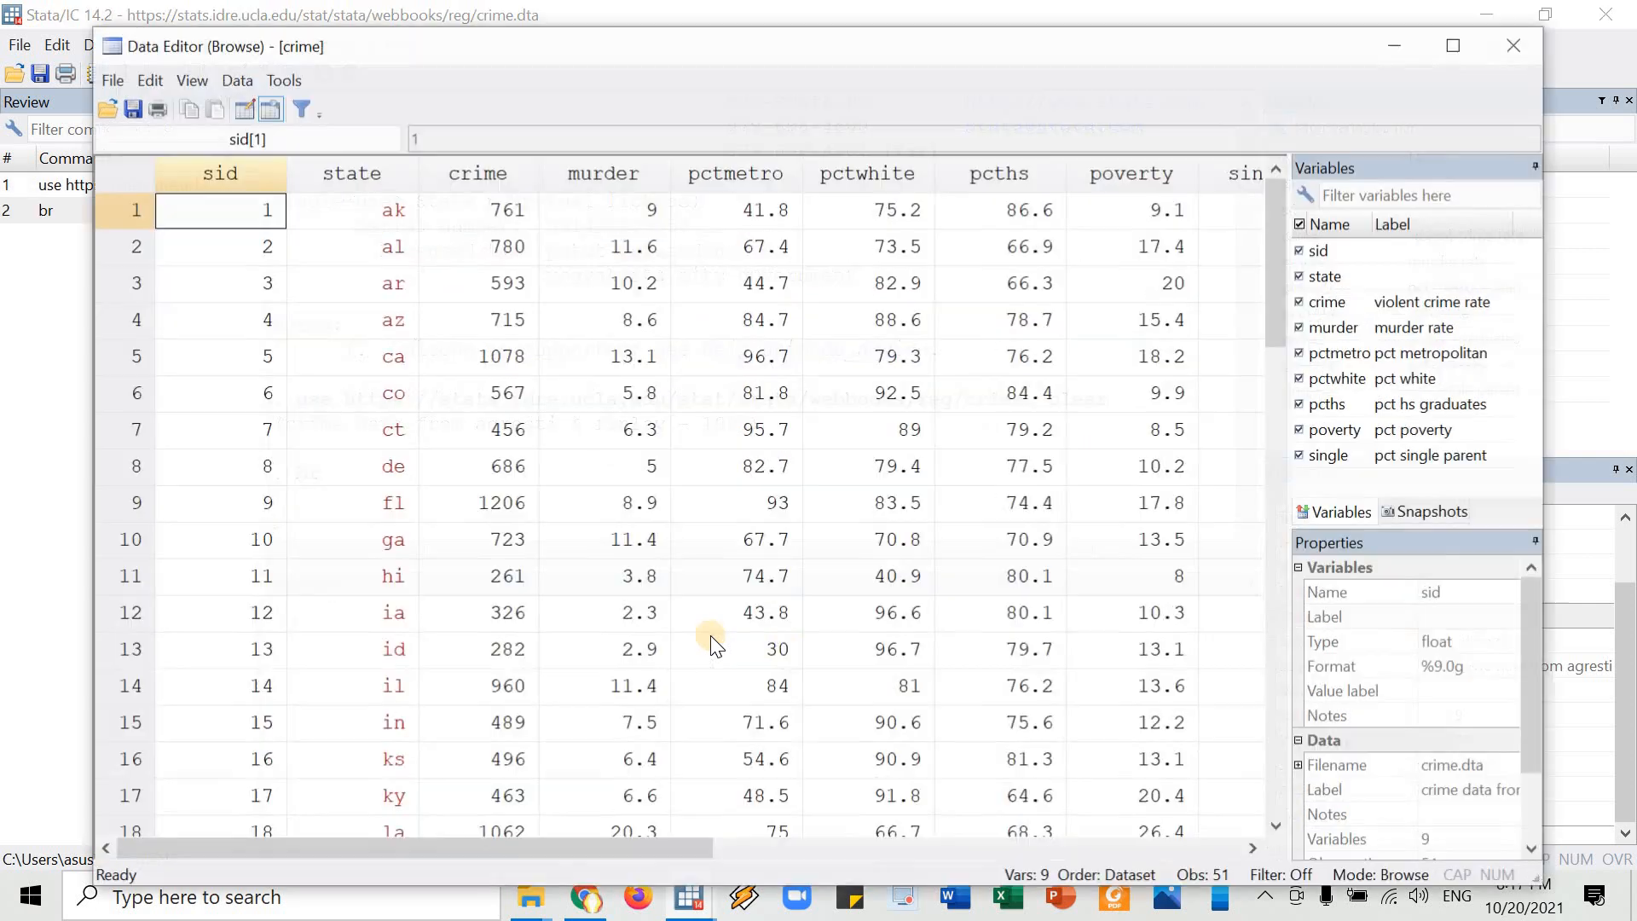
- Examine the sid and state columns from the first record to the dc record, and close the data browser
click(389, 241)
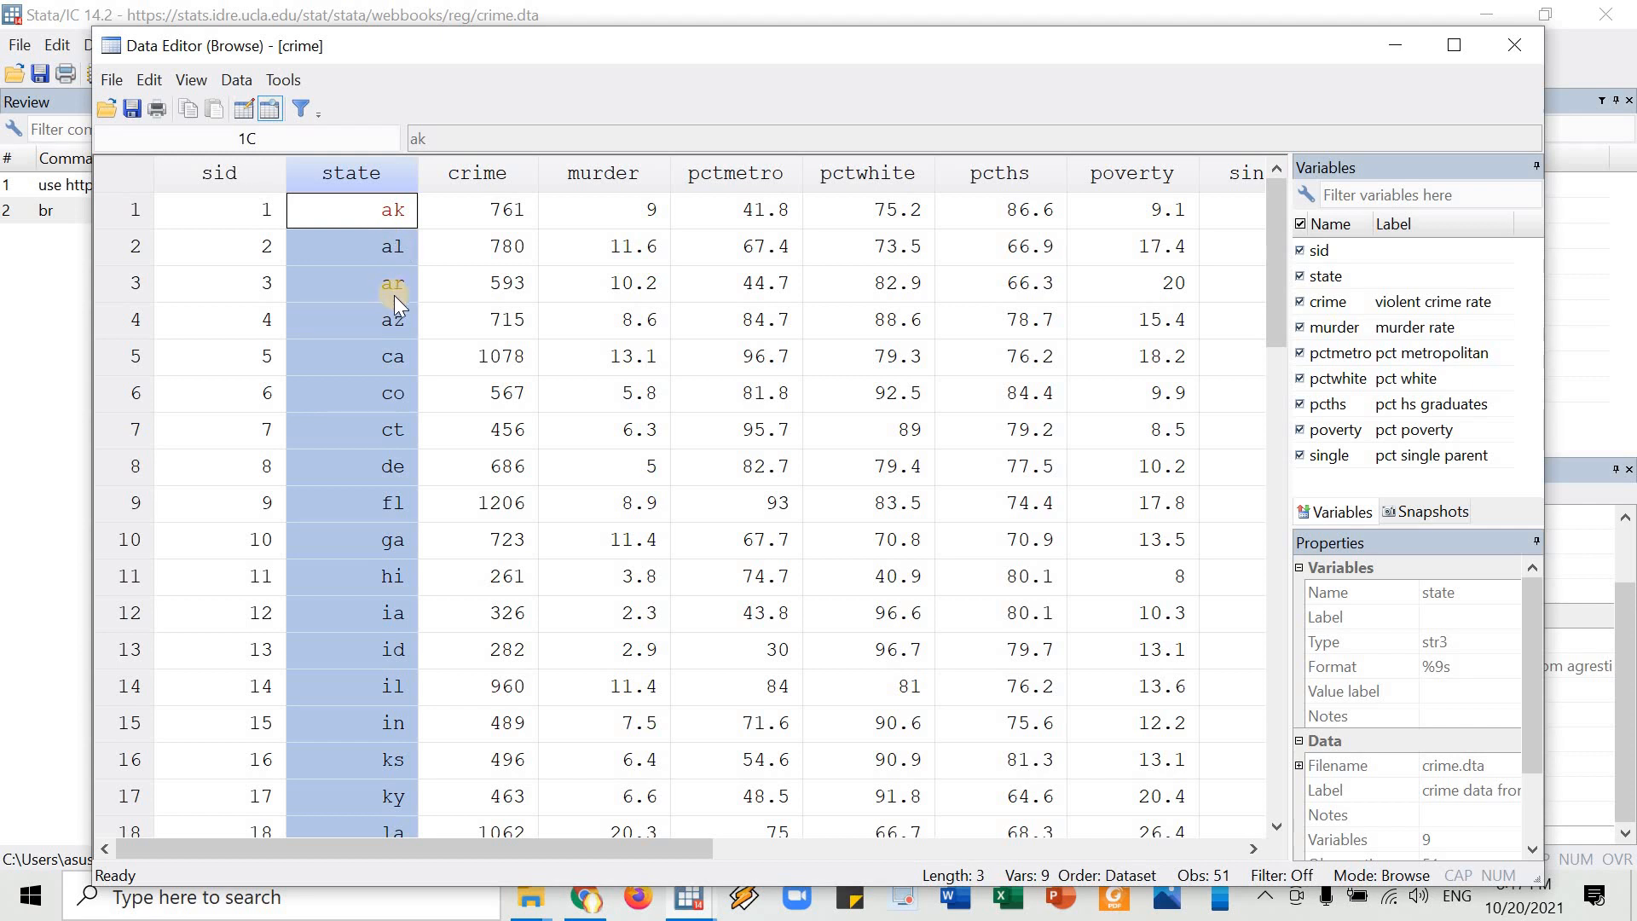
scroll(374, 372, down, 15)
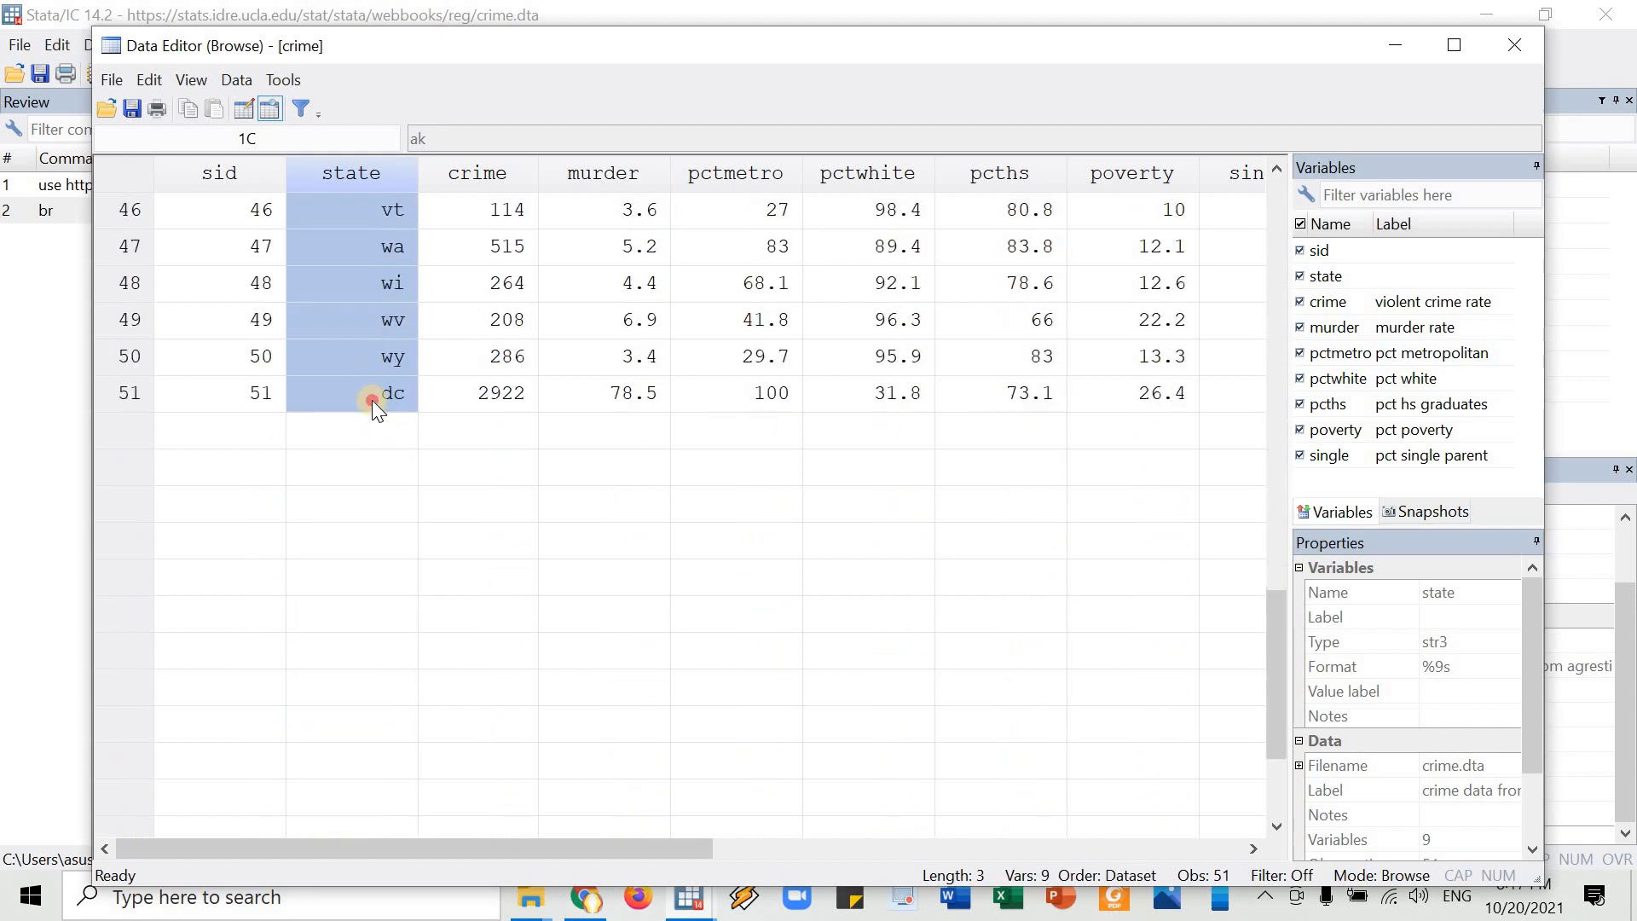
click(372, 401)
click(245, 406)
click(350, 391)
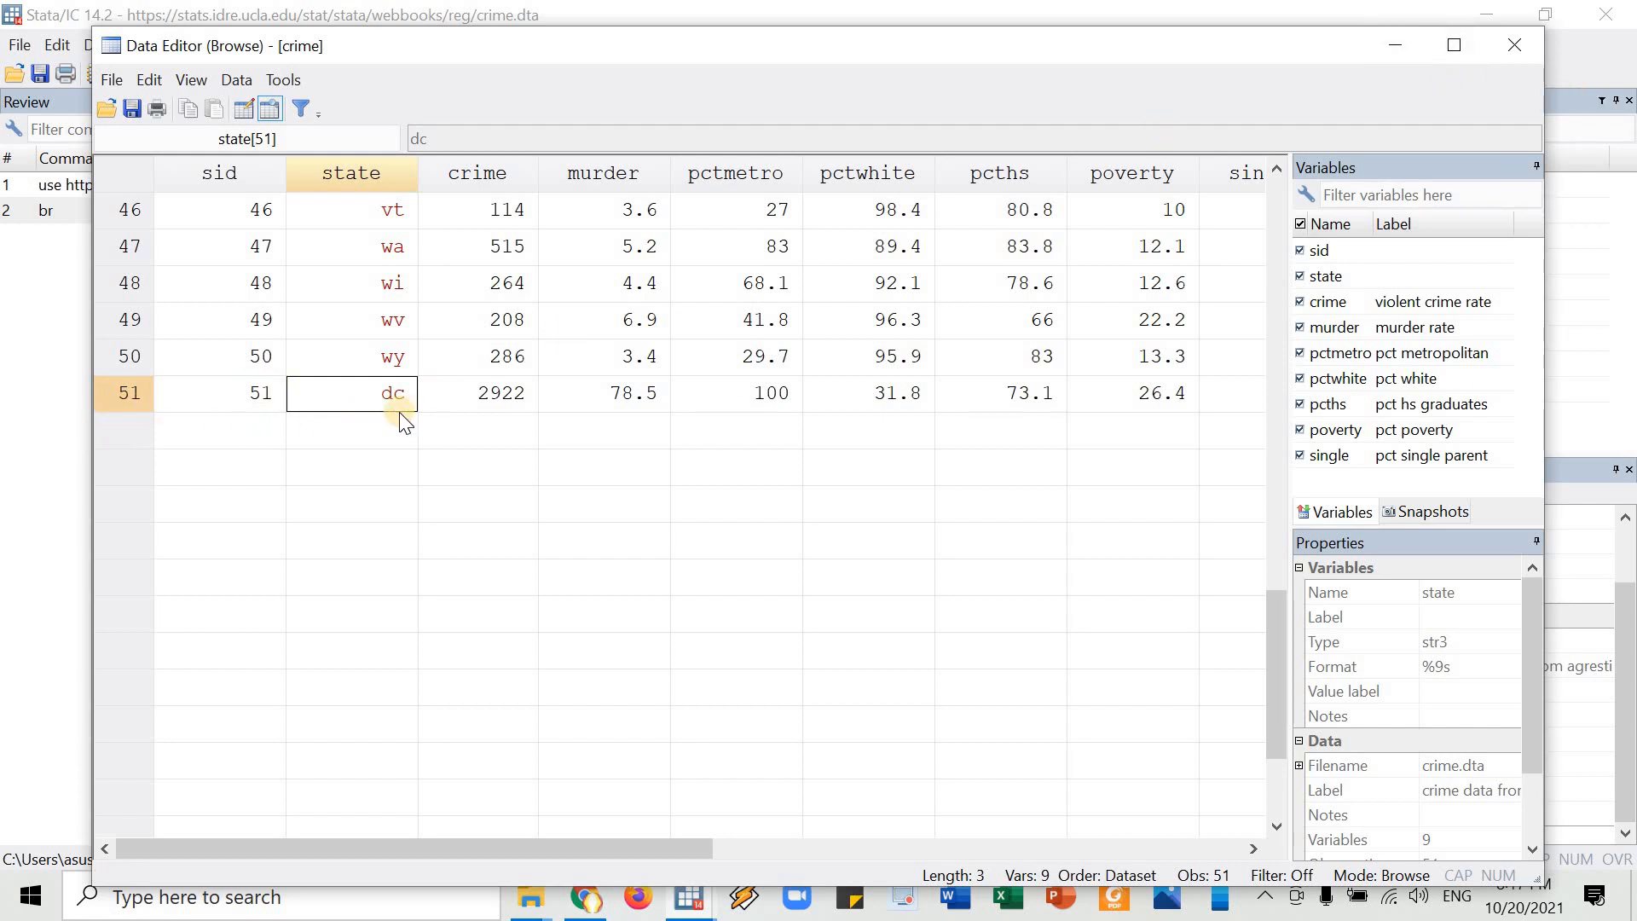
scroll(399, 412, up, 2)
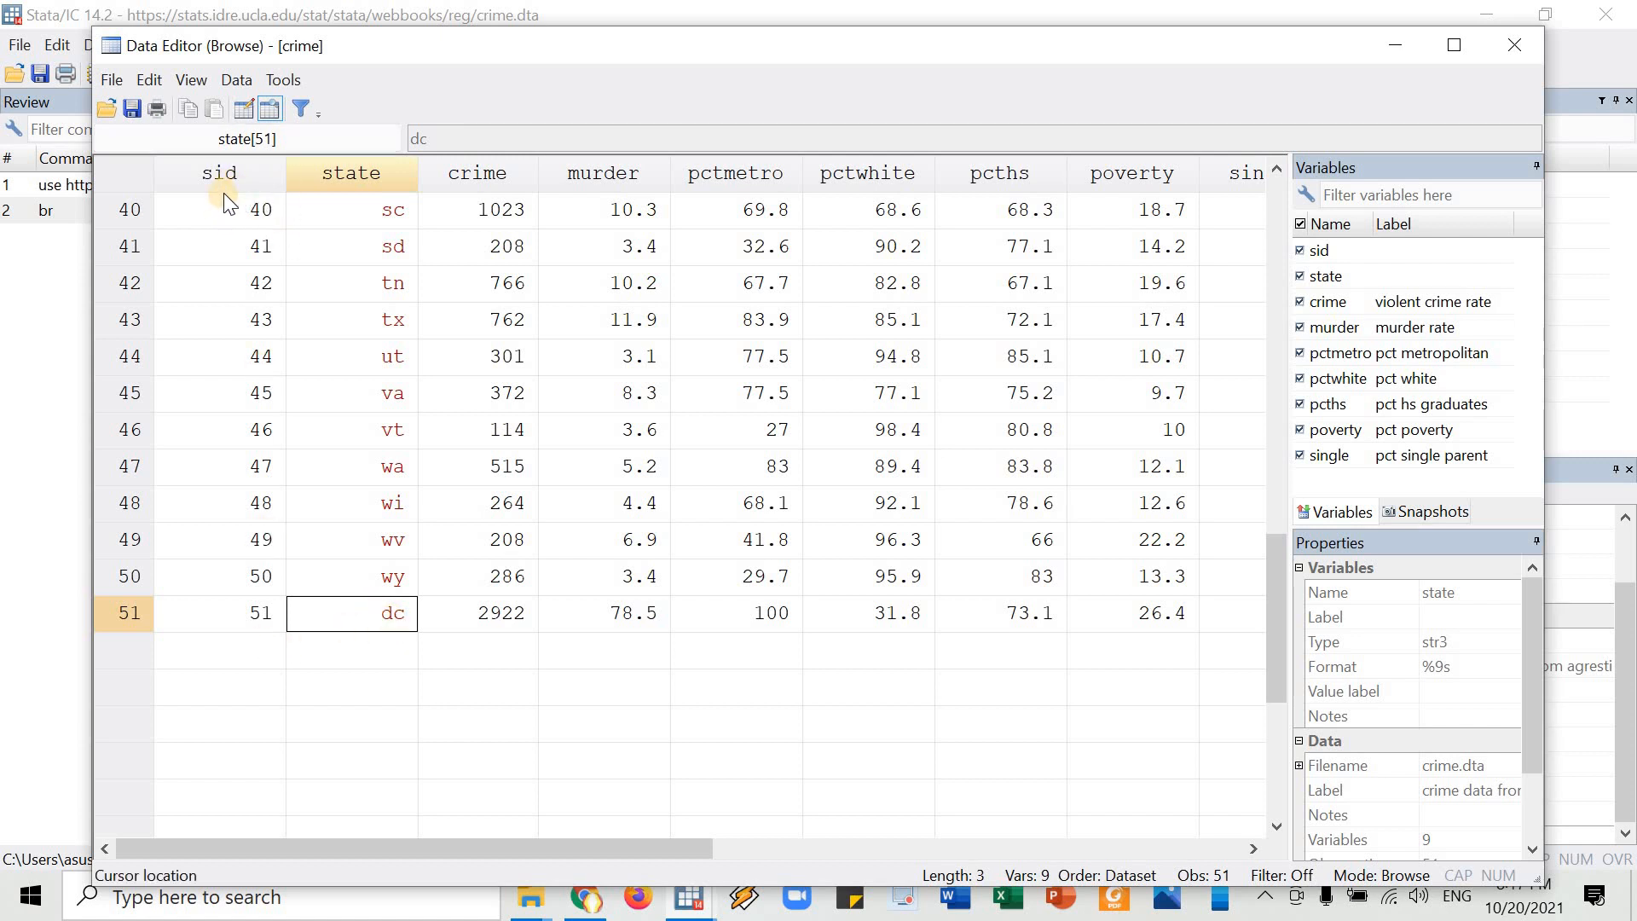
scroll(401, 303, up, 13)
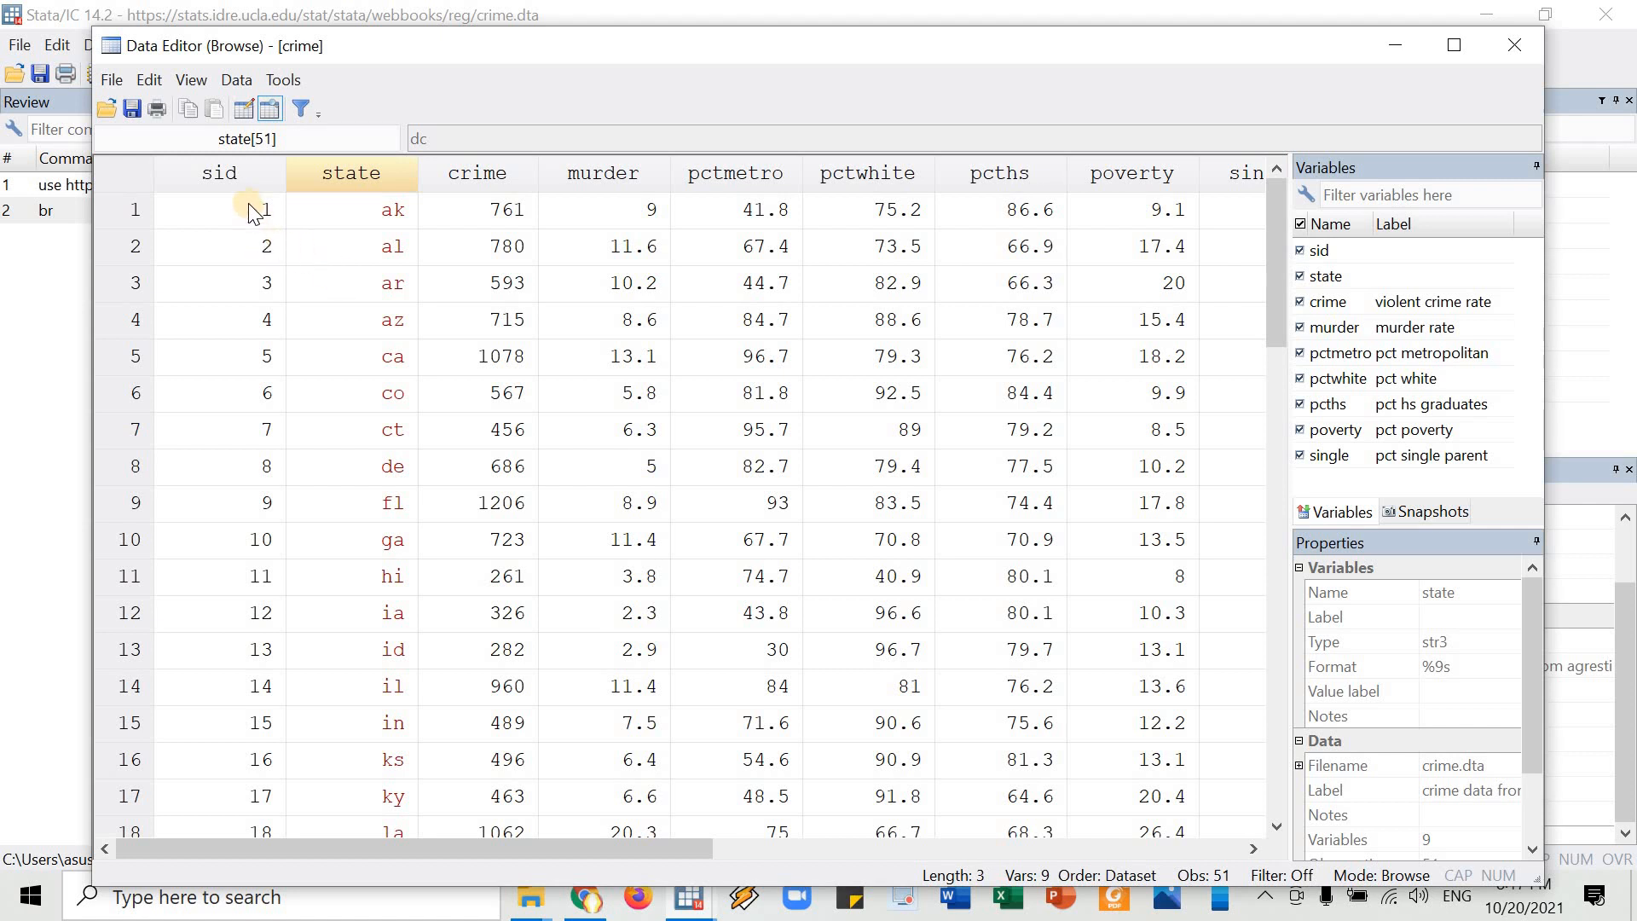
scroll(256, 351, down, 6)
scroll(256, 352, up, 6)
click(356, 226)
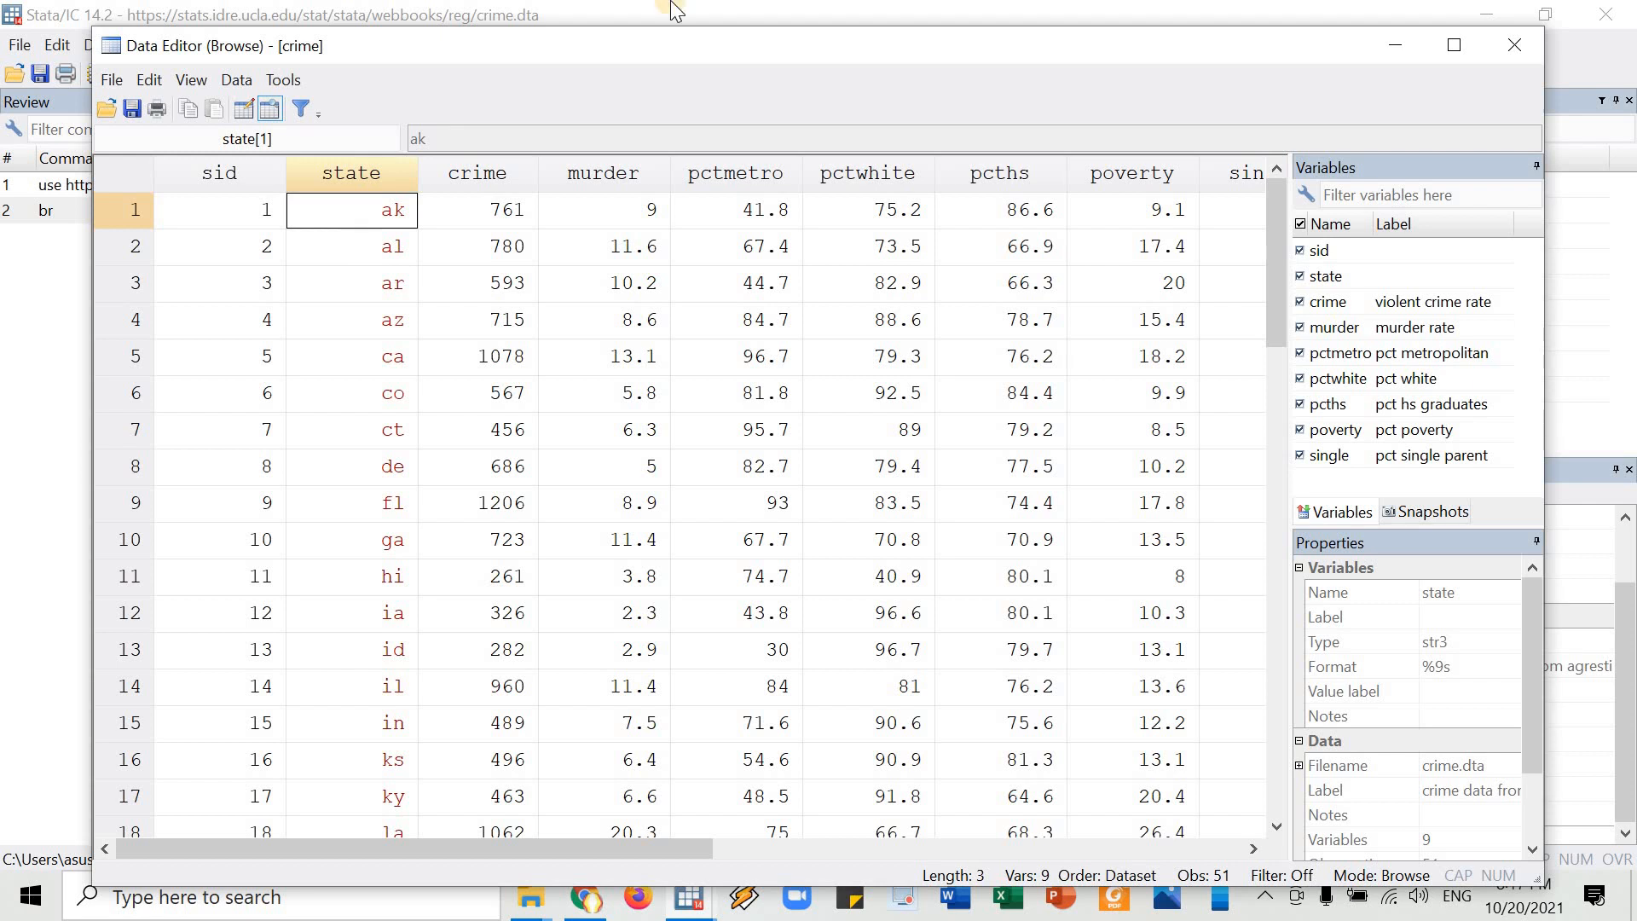
click(1505, 57)
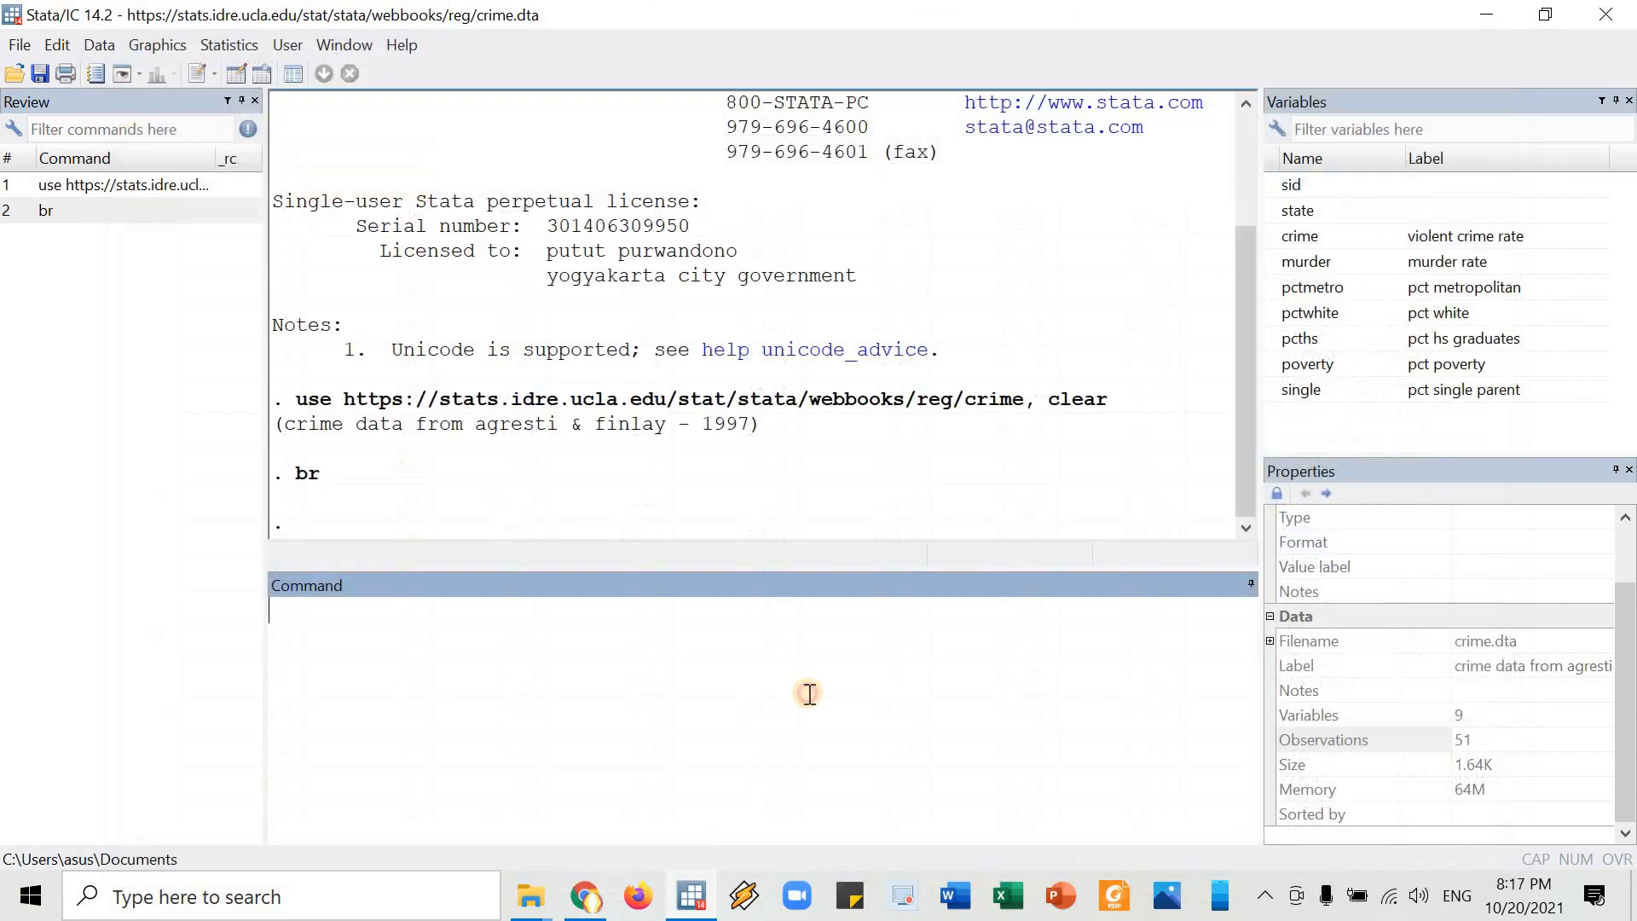
text(drop)
key(BackSpace)
key(BackSpace)
key(BackSpace)
key(BackSpace)
- Run "set more off" to disable pausing of long output
text(set more off)
key(Return)
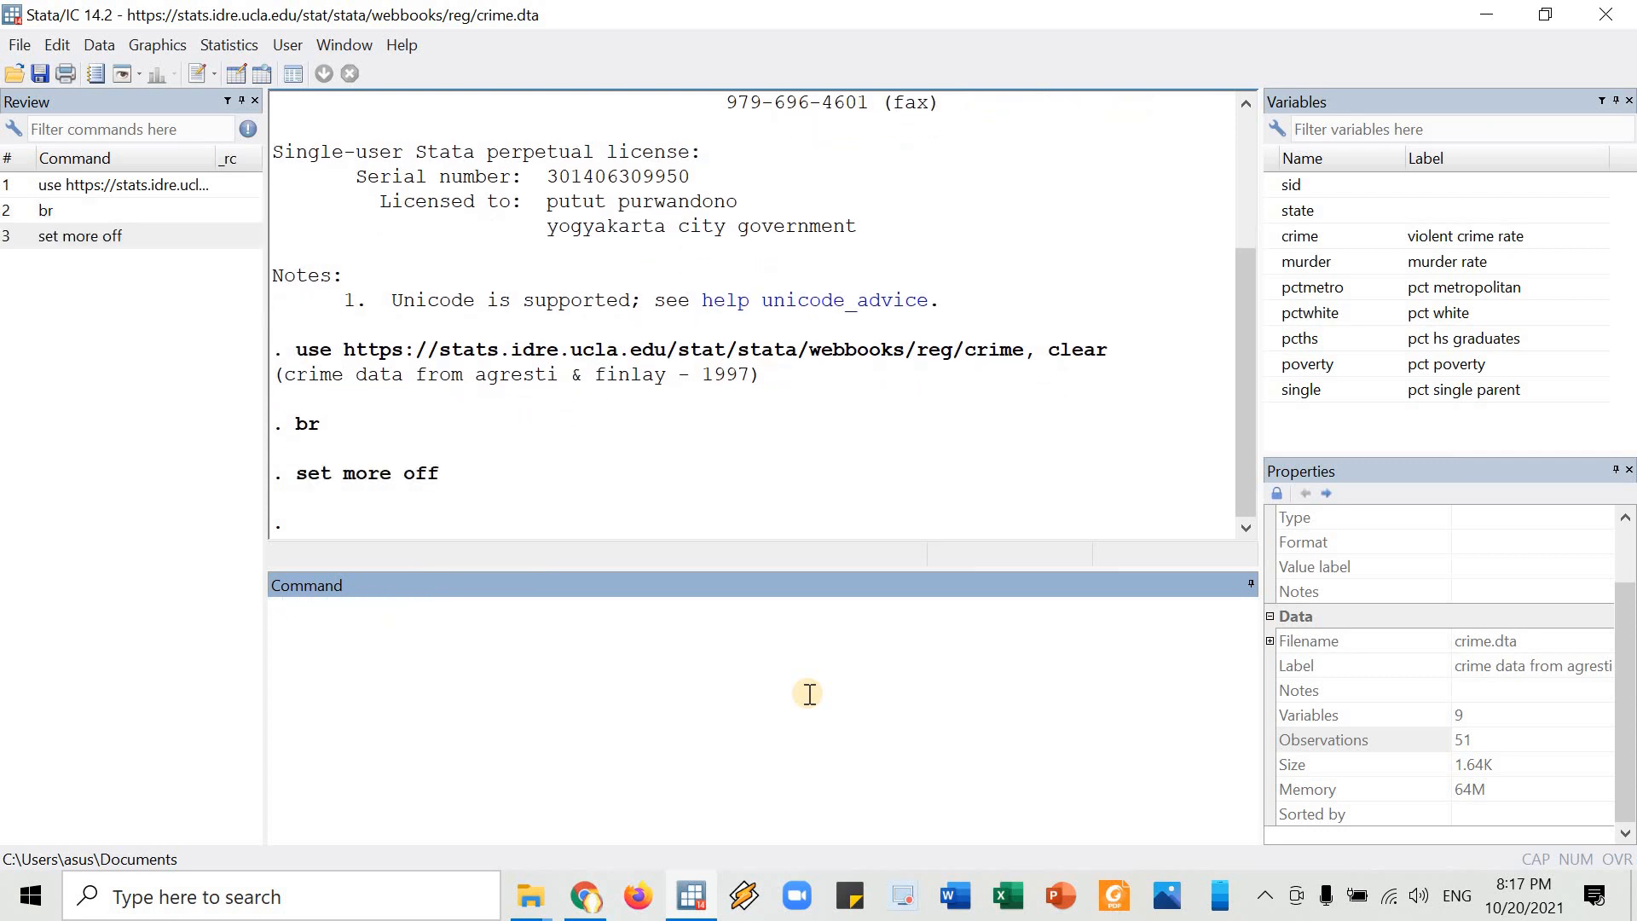
- Remove the Washington, D.C. observation from the dataset by running "drop if sid==51"
text(drop if if sid==)
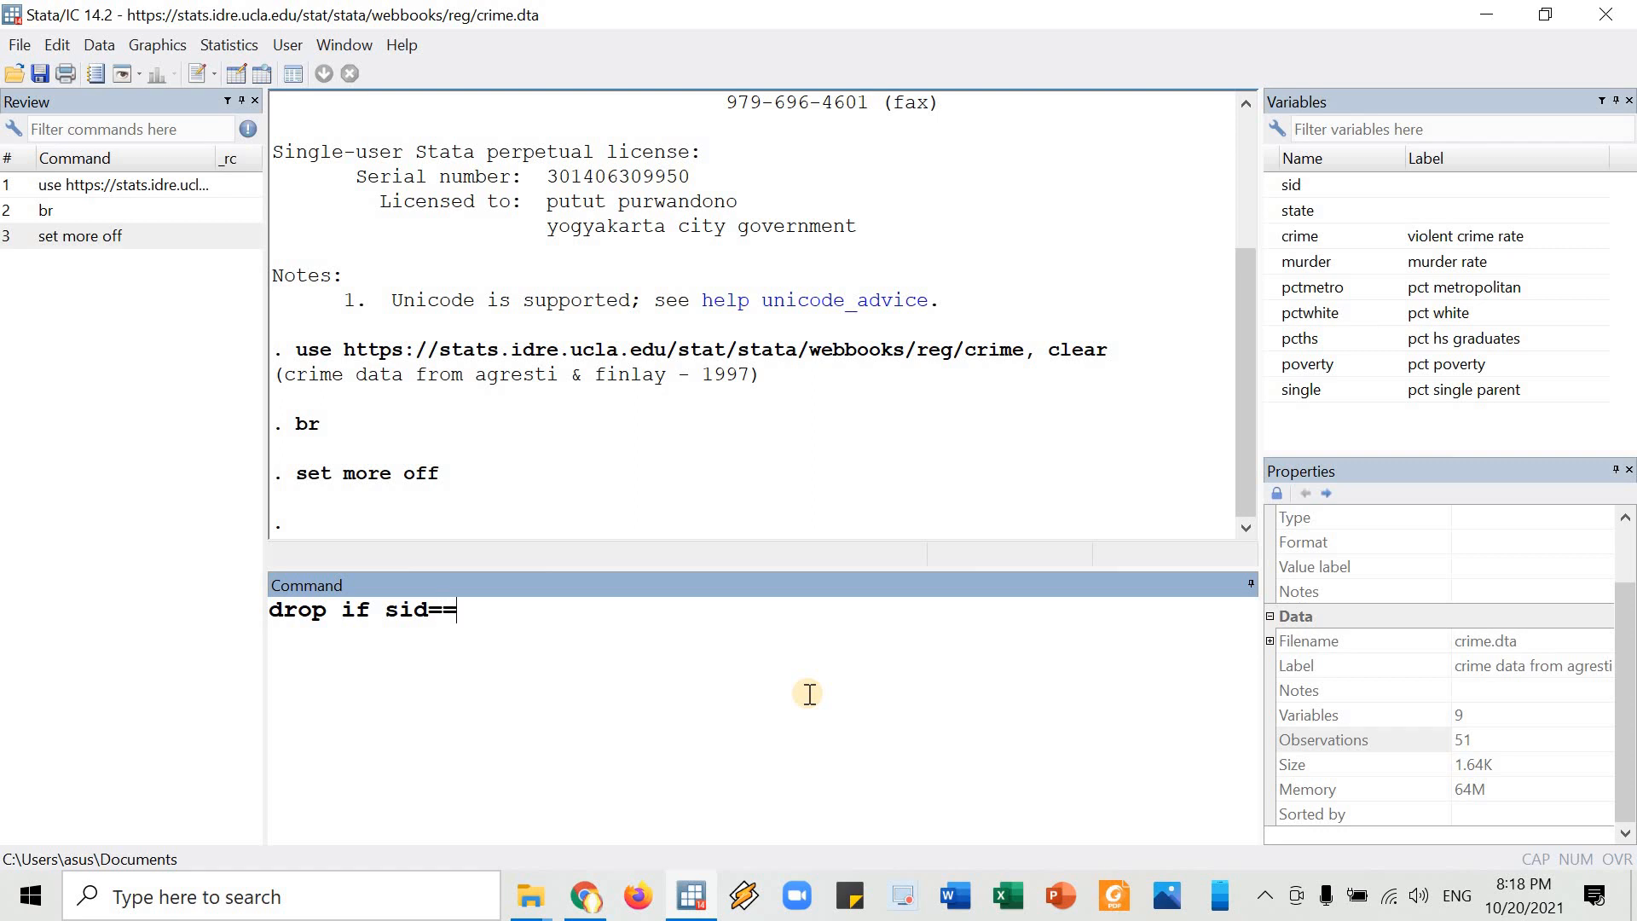
text(51)
key(Return)
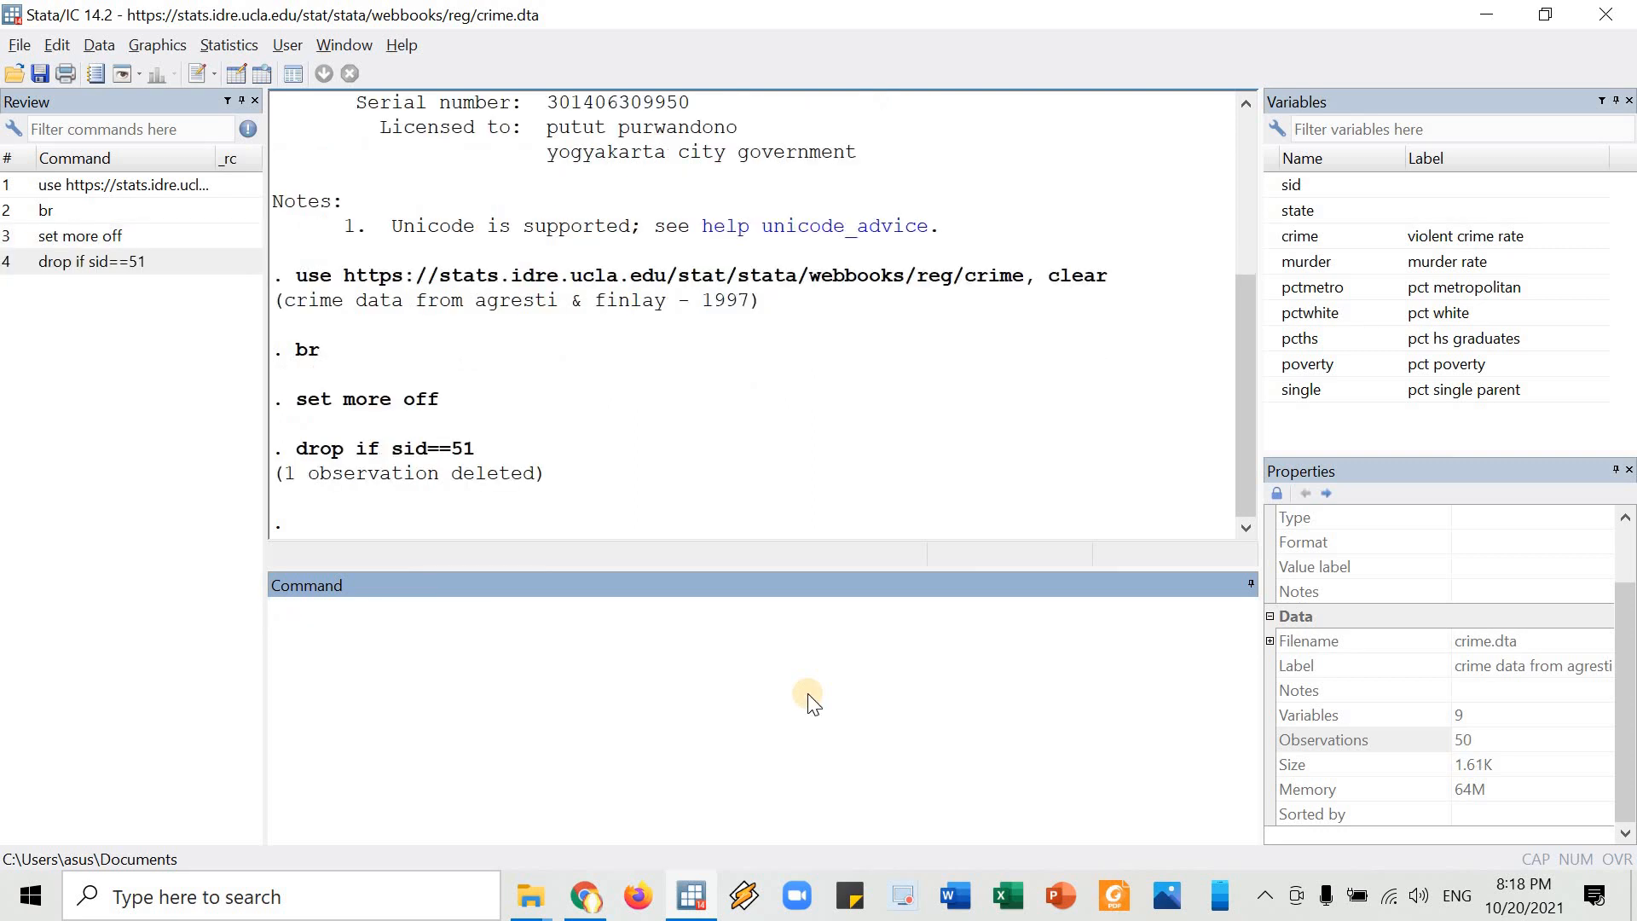
- Check the OLS regression command on the UCLA page and begin a command in Stata with the abbreviation reg
key(alt+Tab)
scroll(676, 540, down, 1)
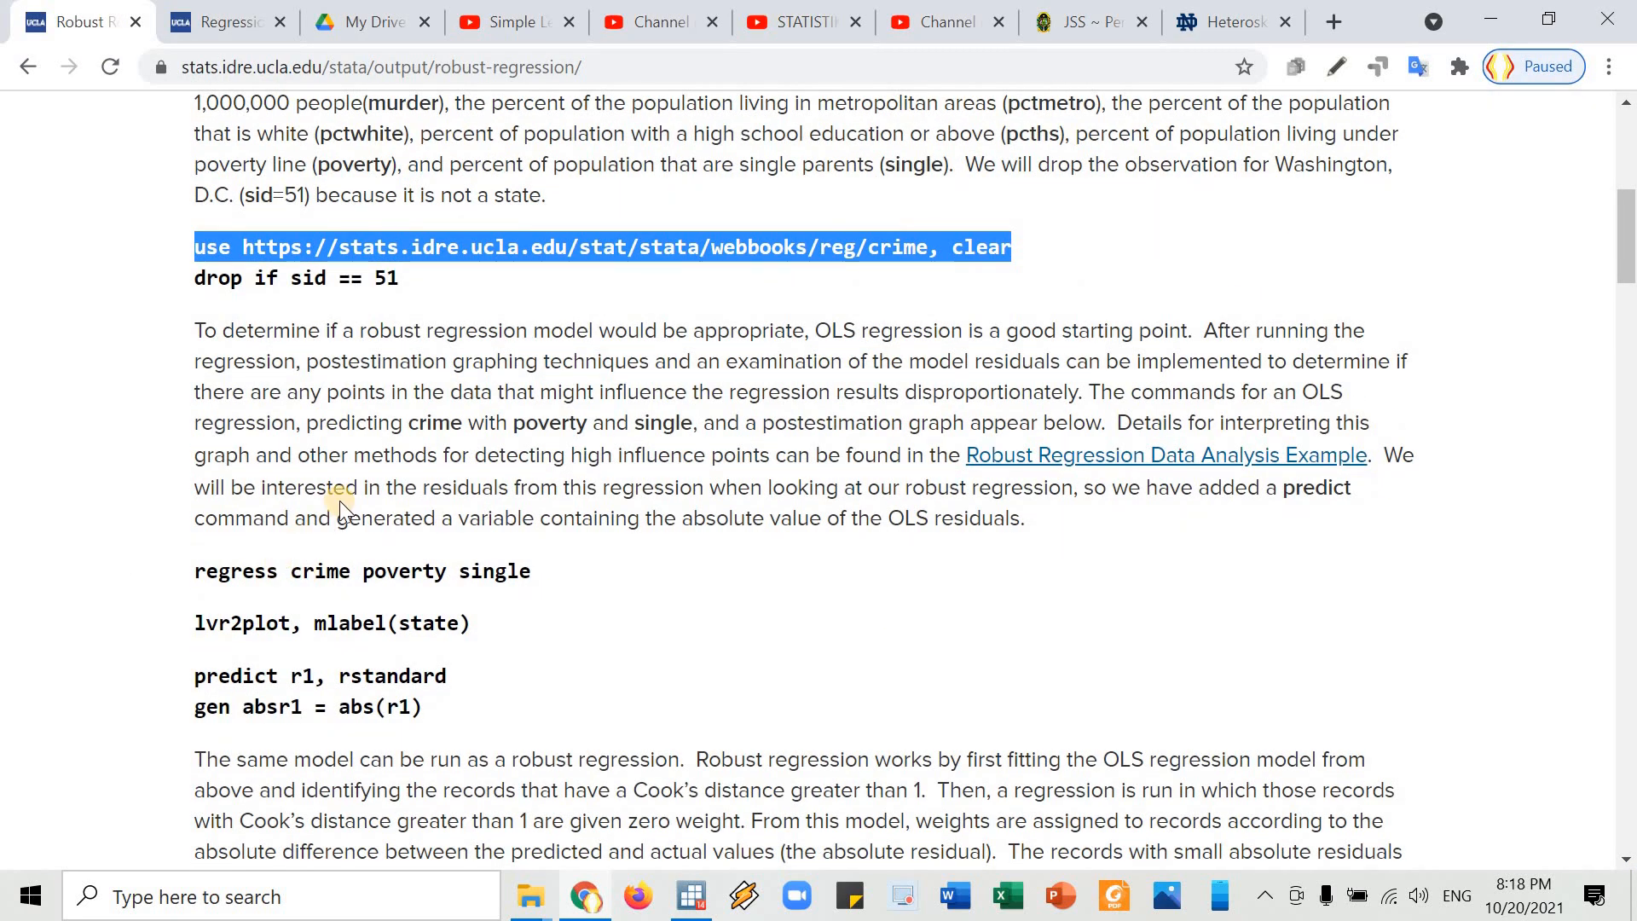
key(alt+Tab)
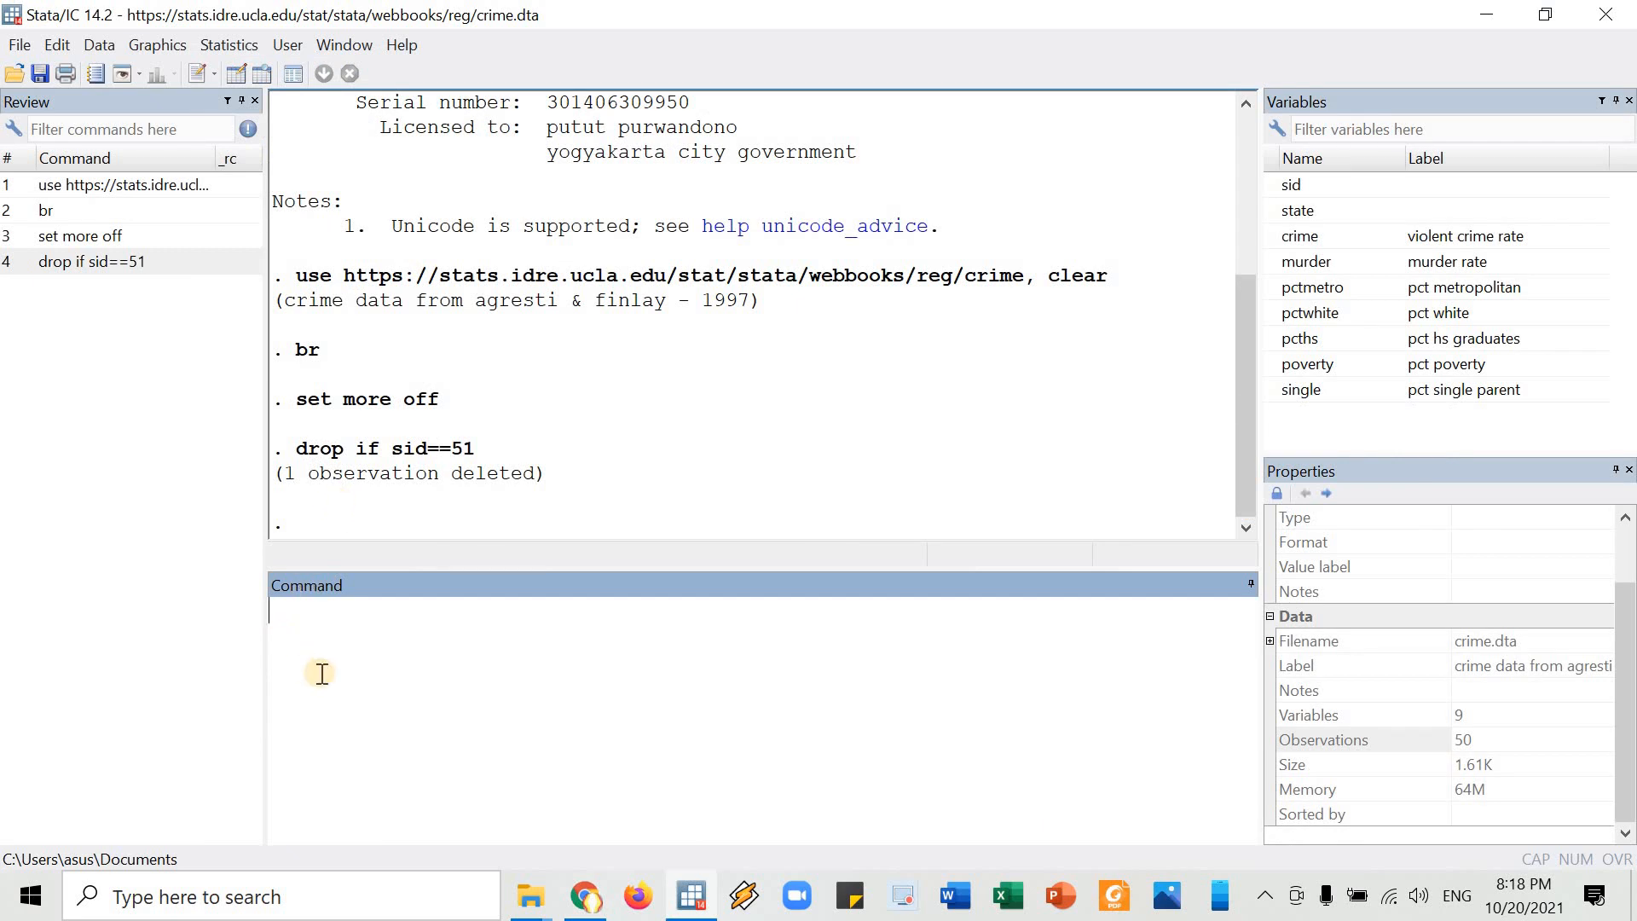
text(regress)
key(BackSpace)
key(BackSpace)
key(BackSpace)
key(BackSpace)
- Switch to the UCLA page and examine the definitions of the single, poverty and crime variables used in the regress command
key(alt+Tab)
drag(291, 571, 531, 573)
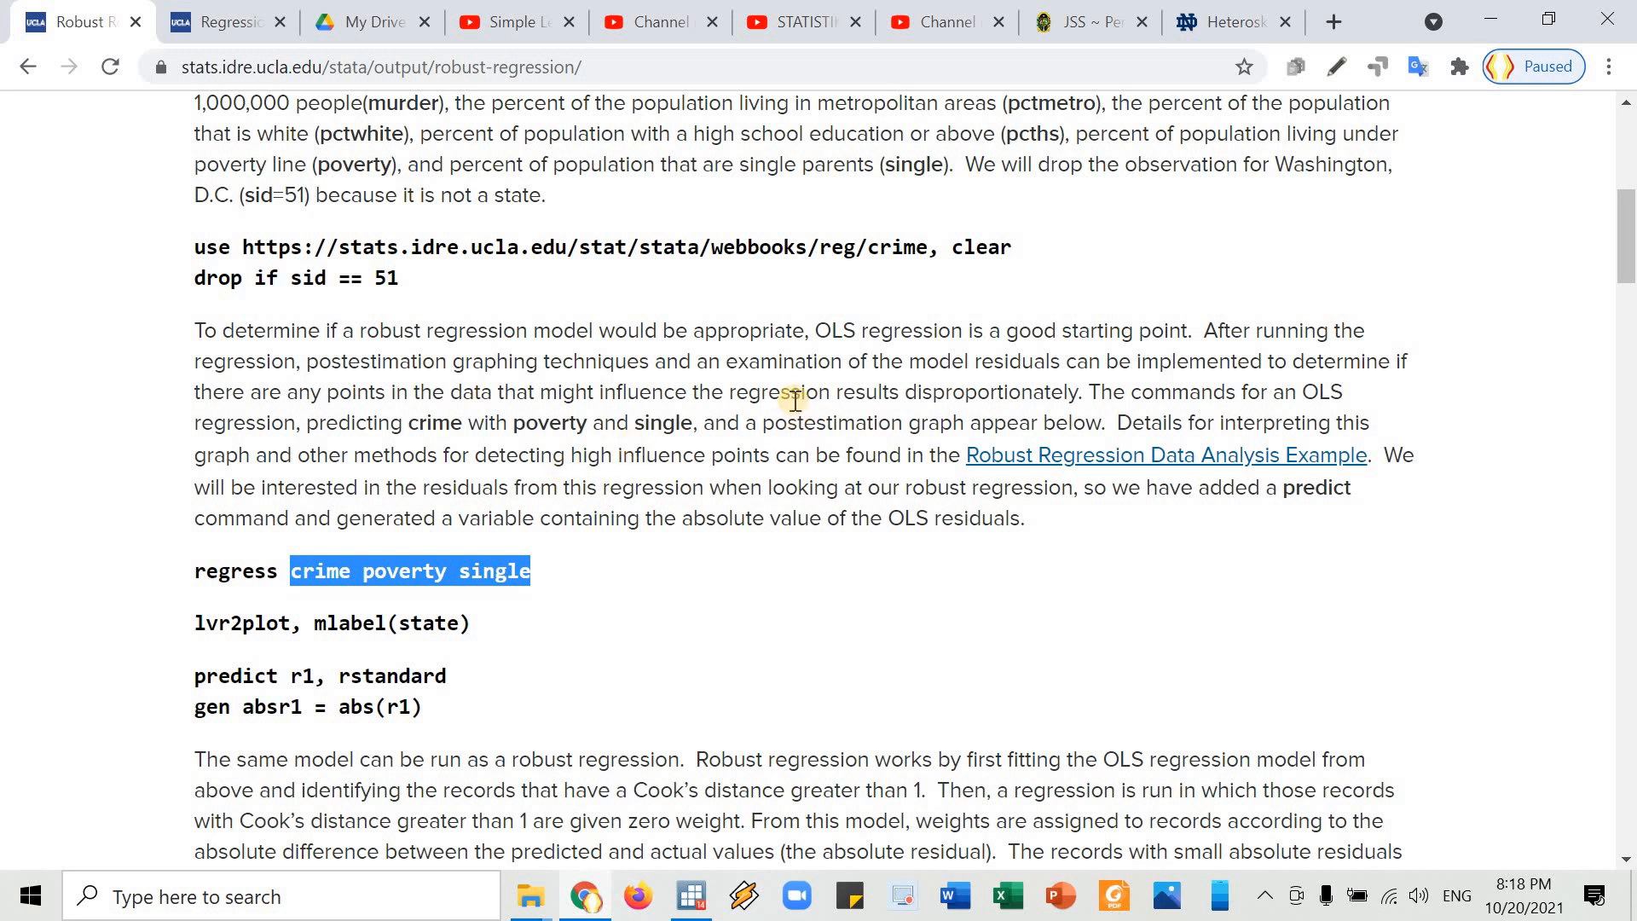
scroll(550, 511, up, 3)
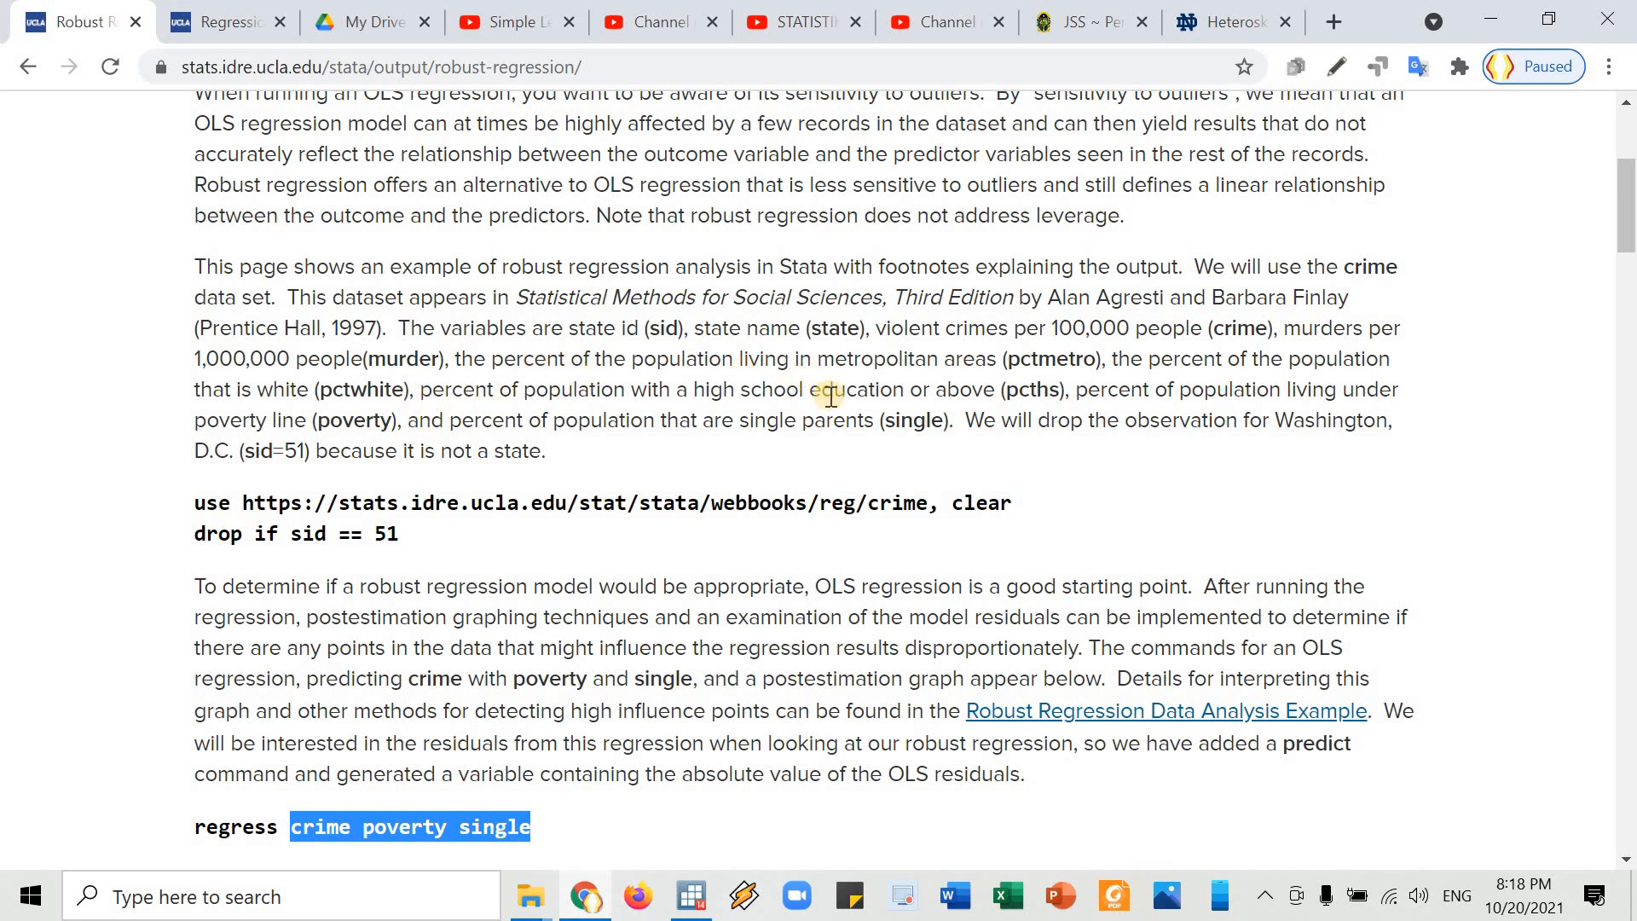
drag(738, 421, 868, 426)
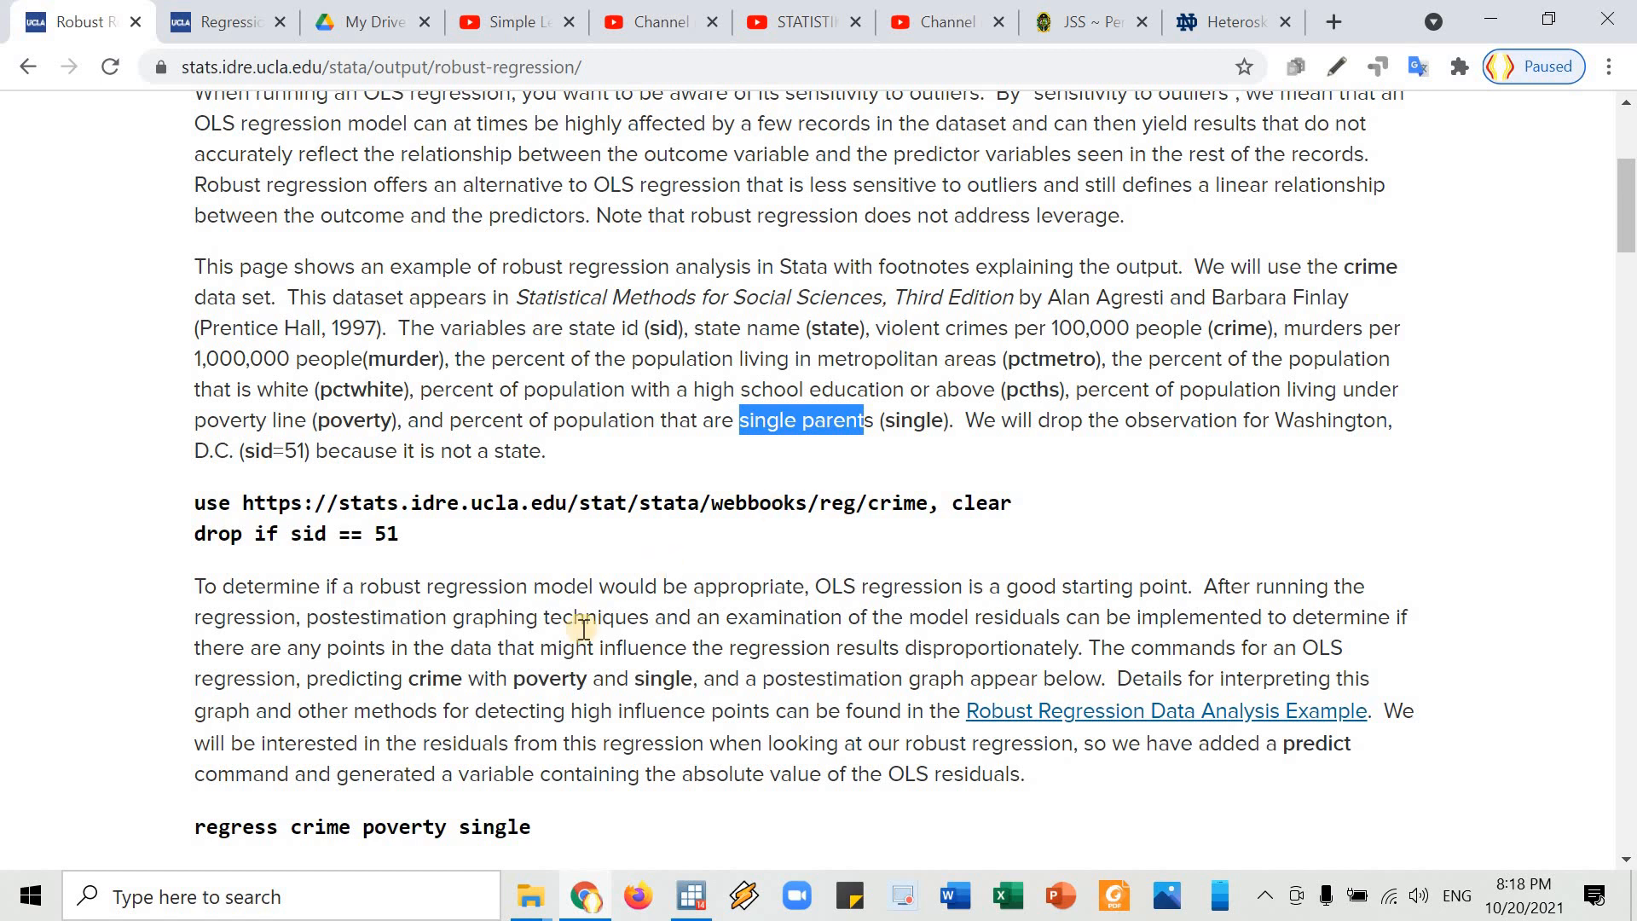
scroll(461, 689, down, 1)
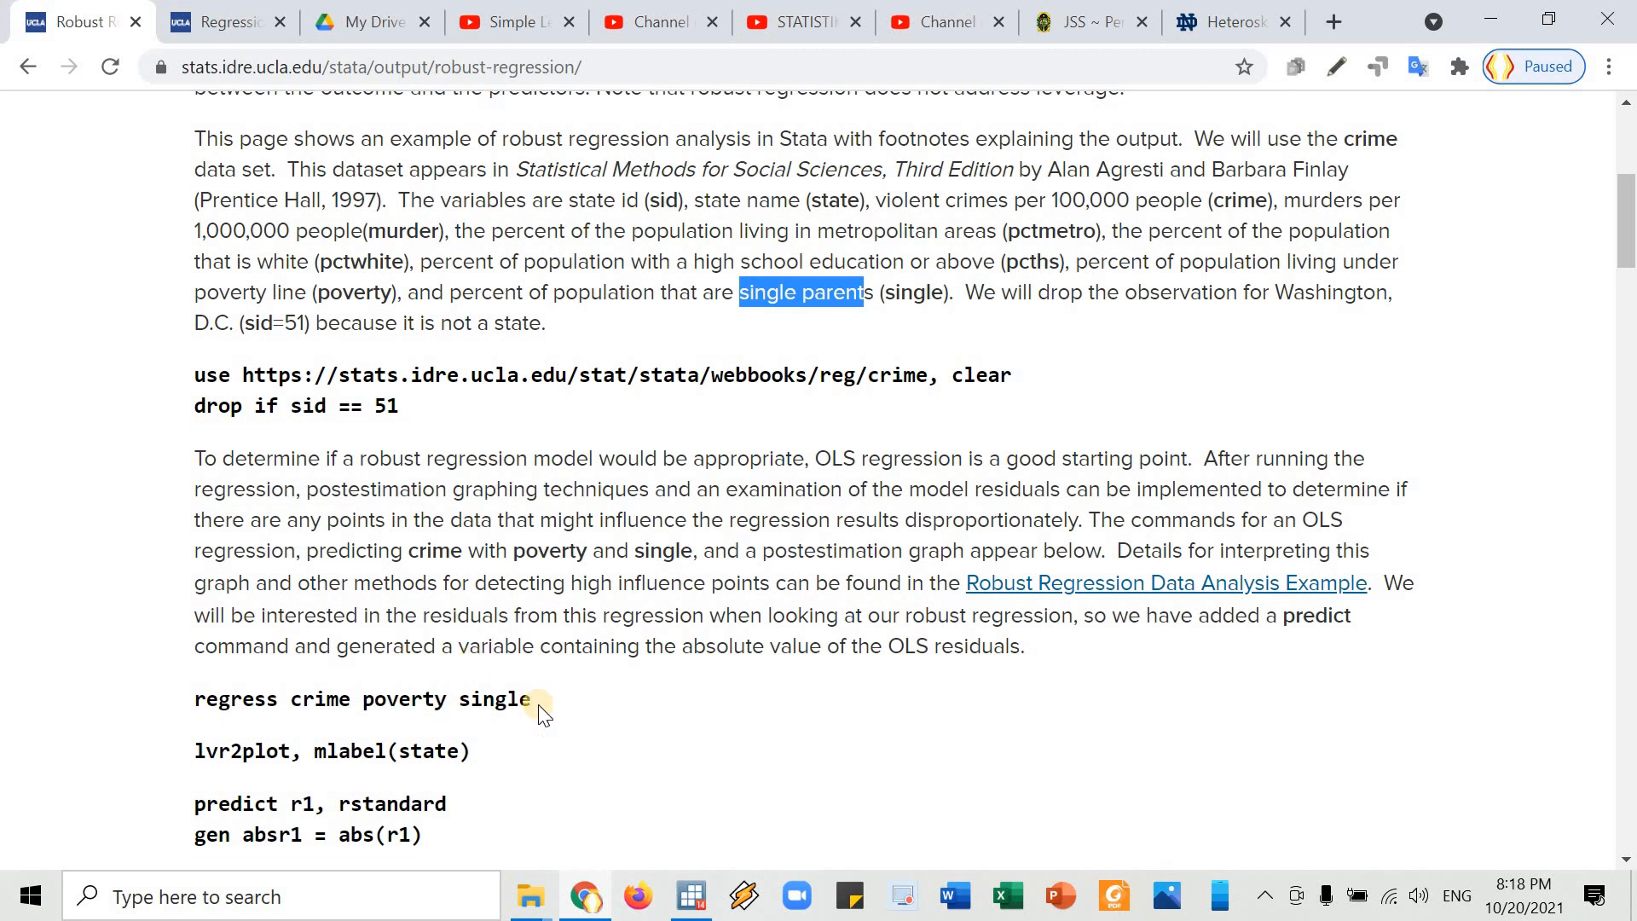
scroll(358, 601, down, 1)
double_click(443, 579)
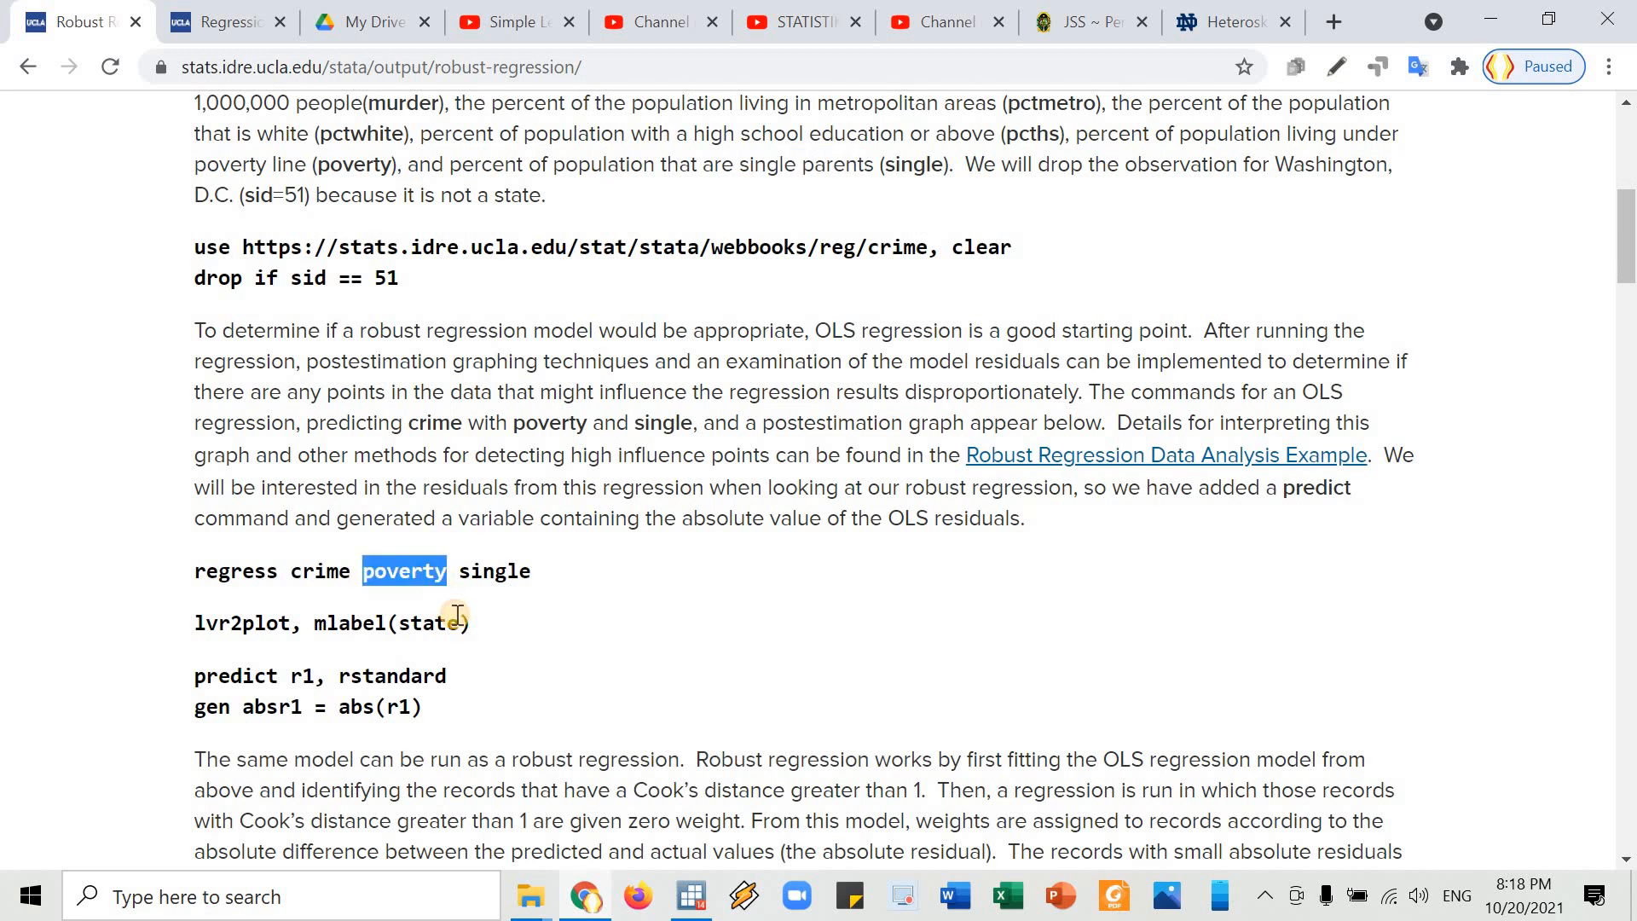
scroll(676, 518, up, 2)
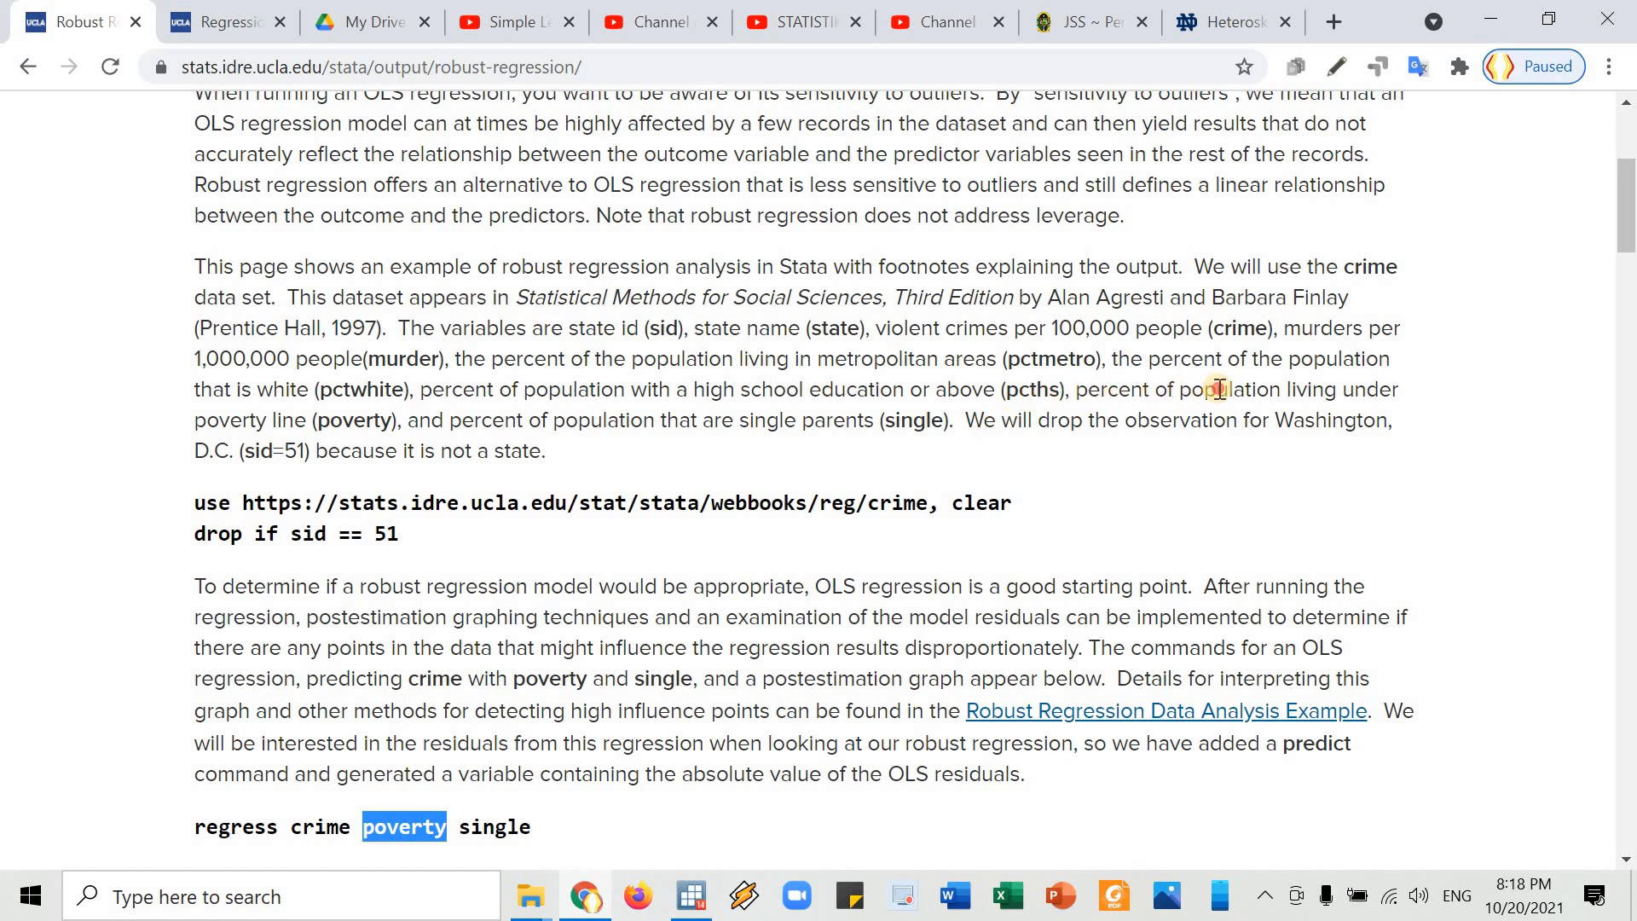
drag(1077, 390, 1343, 392)
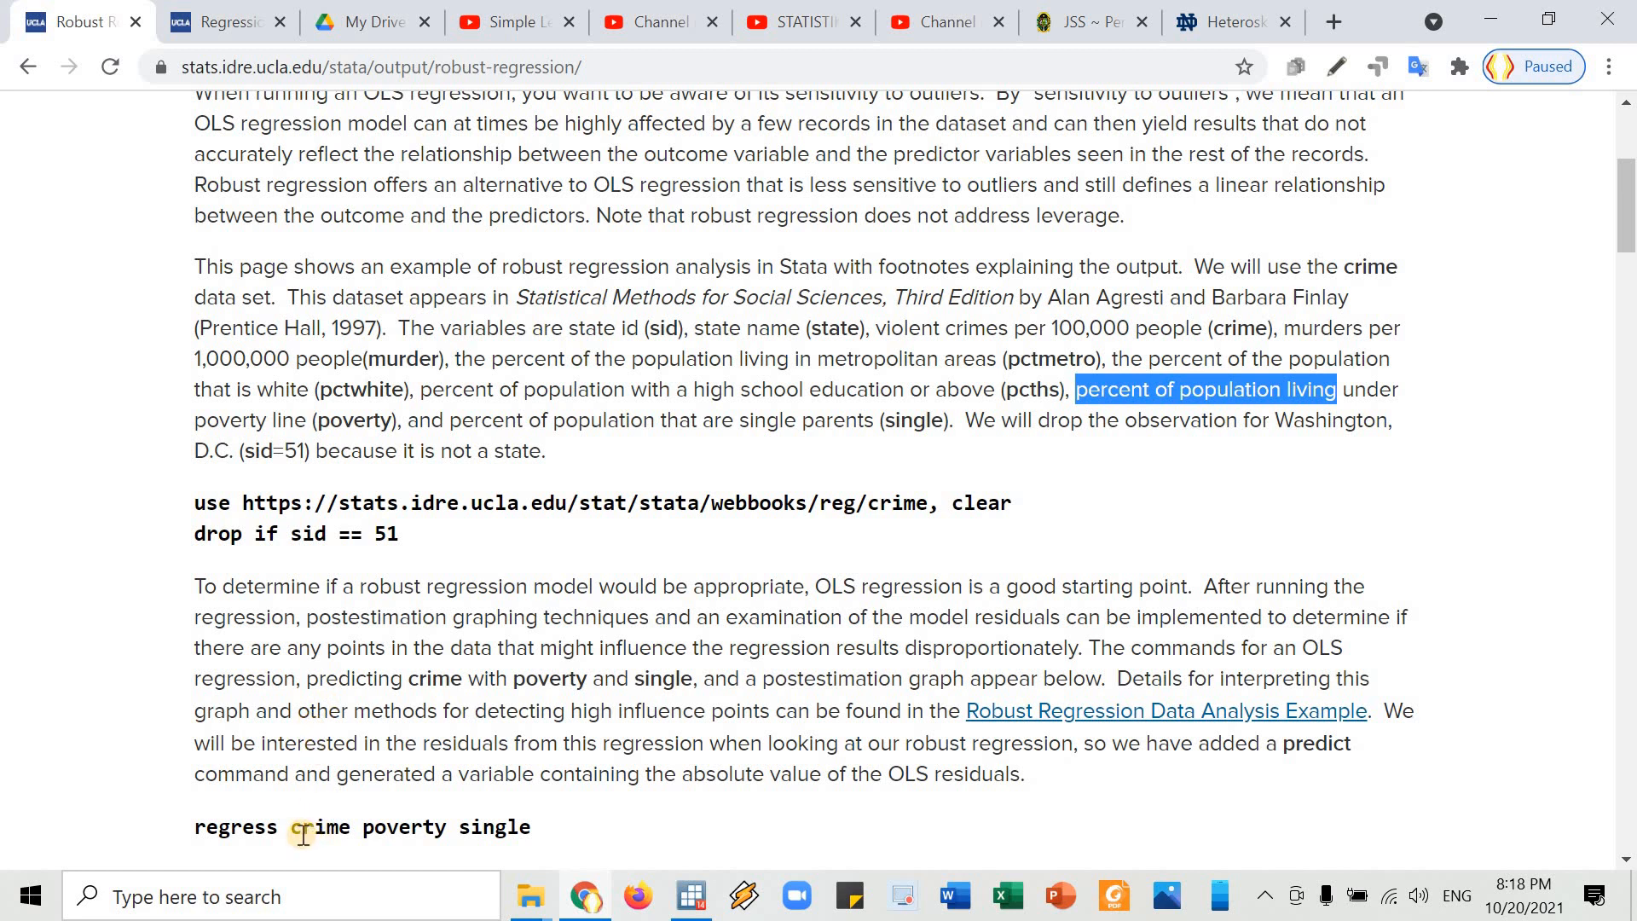
drag(291, 827, 356, 823)
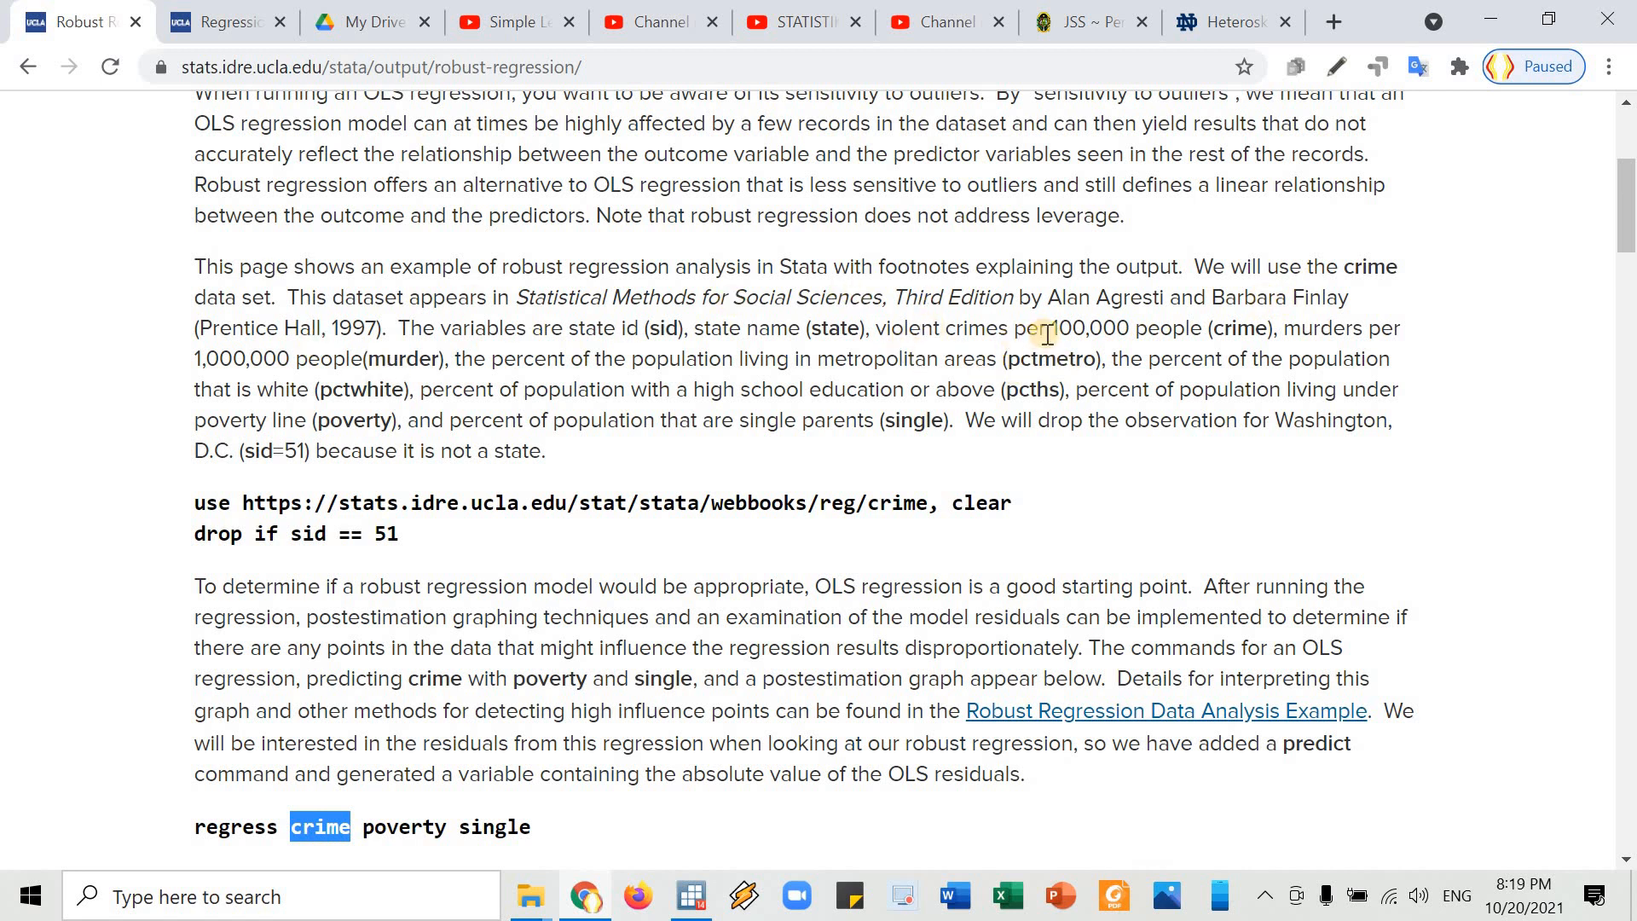
drag(1059, 328, 1187, 331)
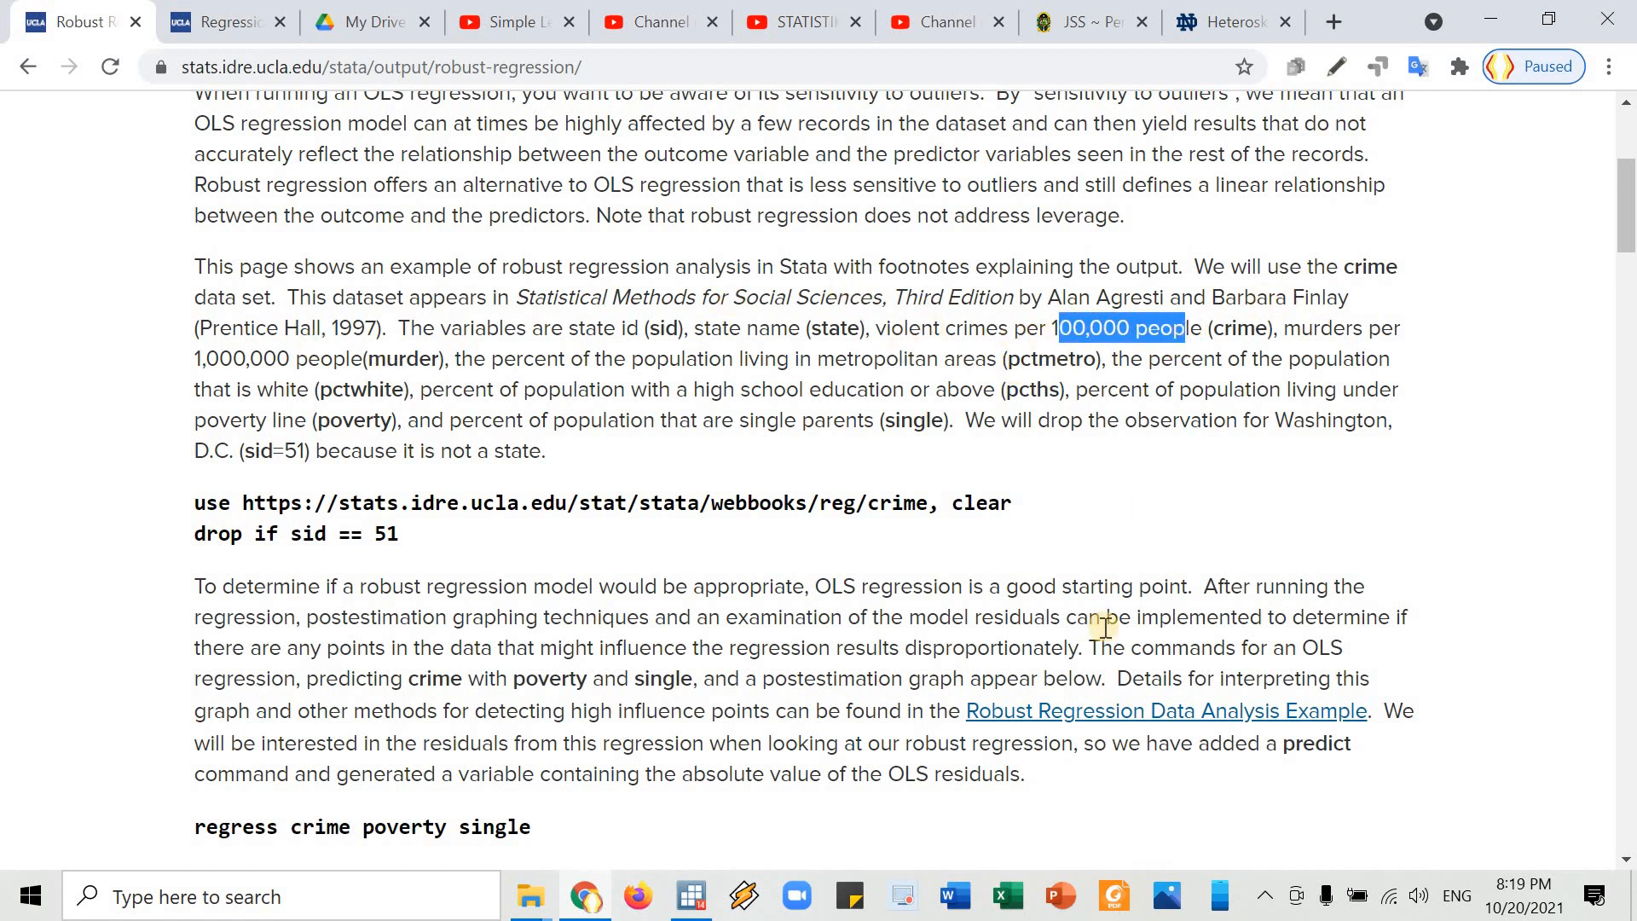
scroll(674, 424, down, 1)
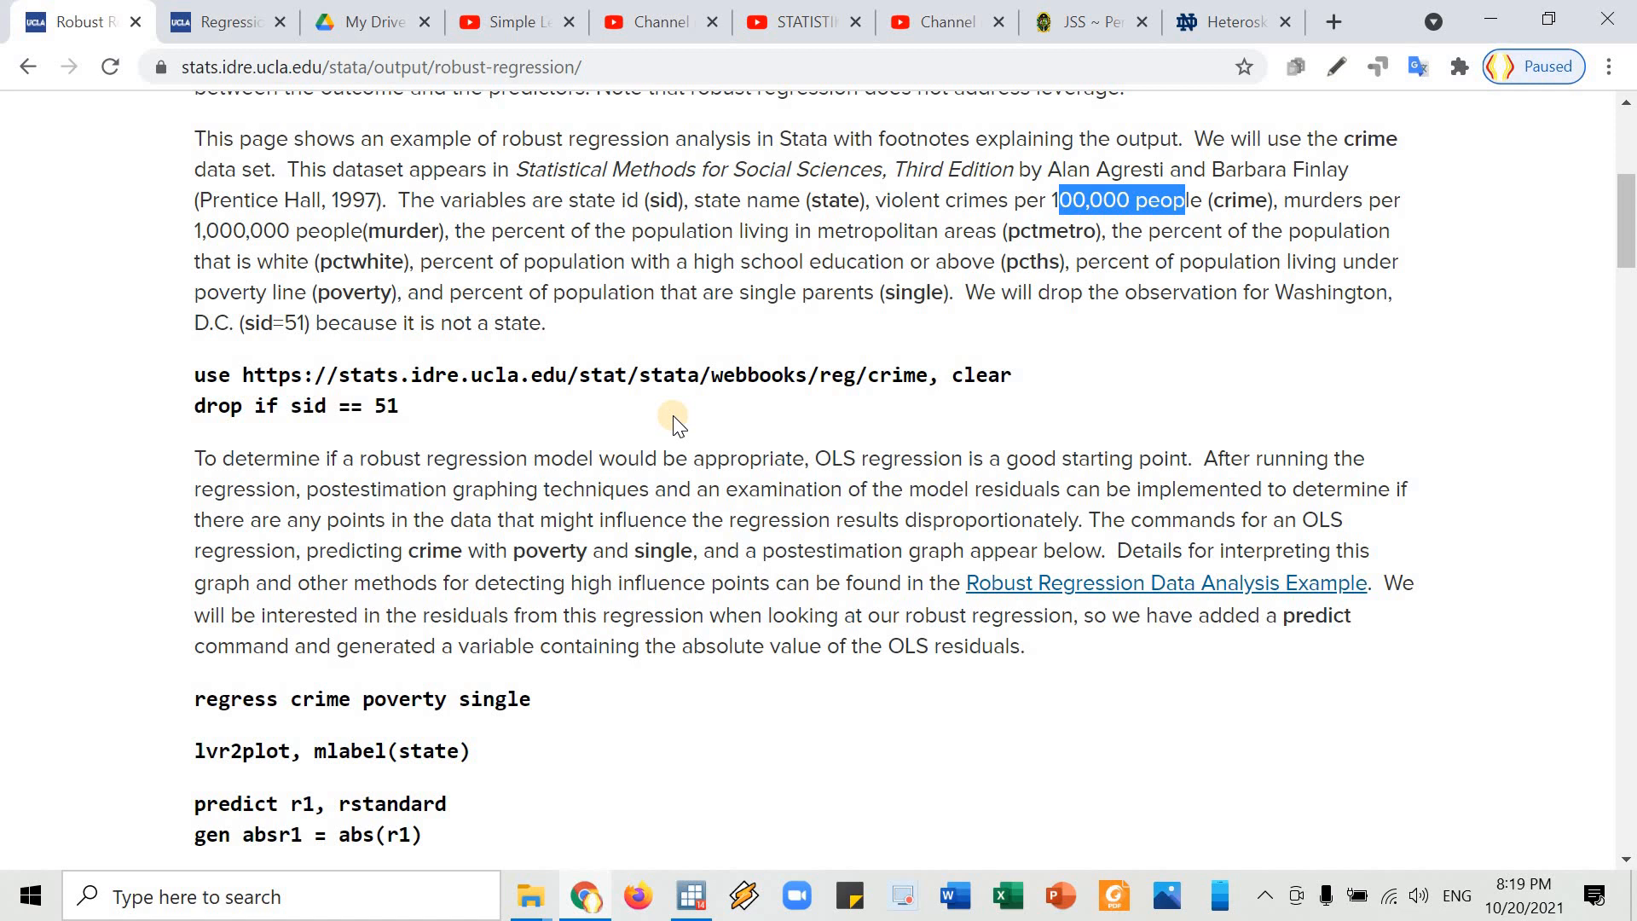
- Take the variable list "crime poverty single" from the page and run "reg crime poverty single" in Stata
key(alt+Tab)
key(alt+Tab)
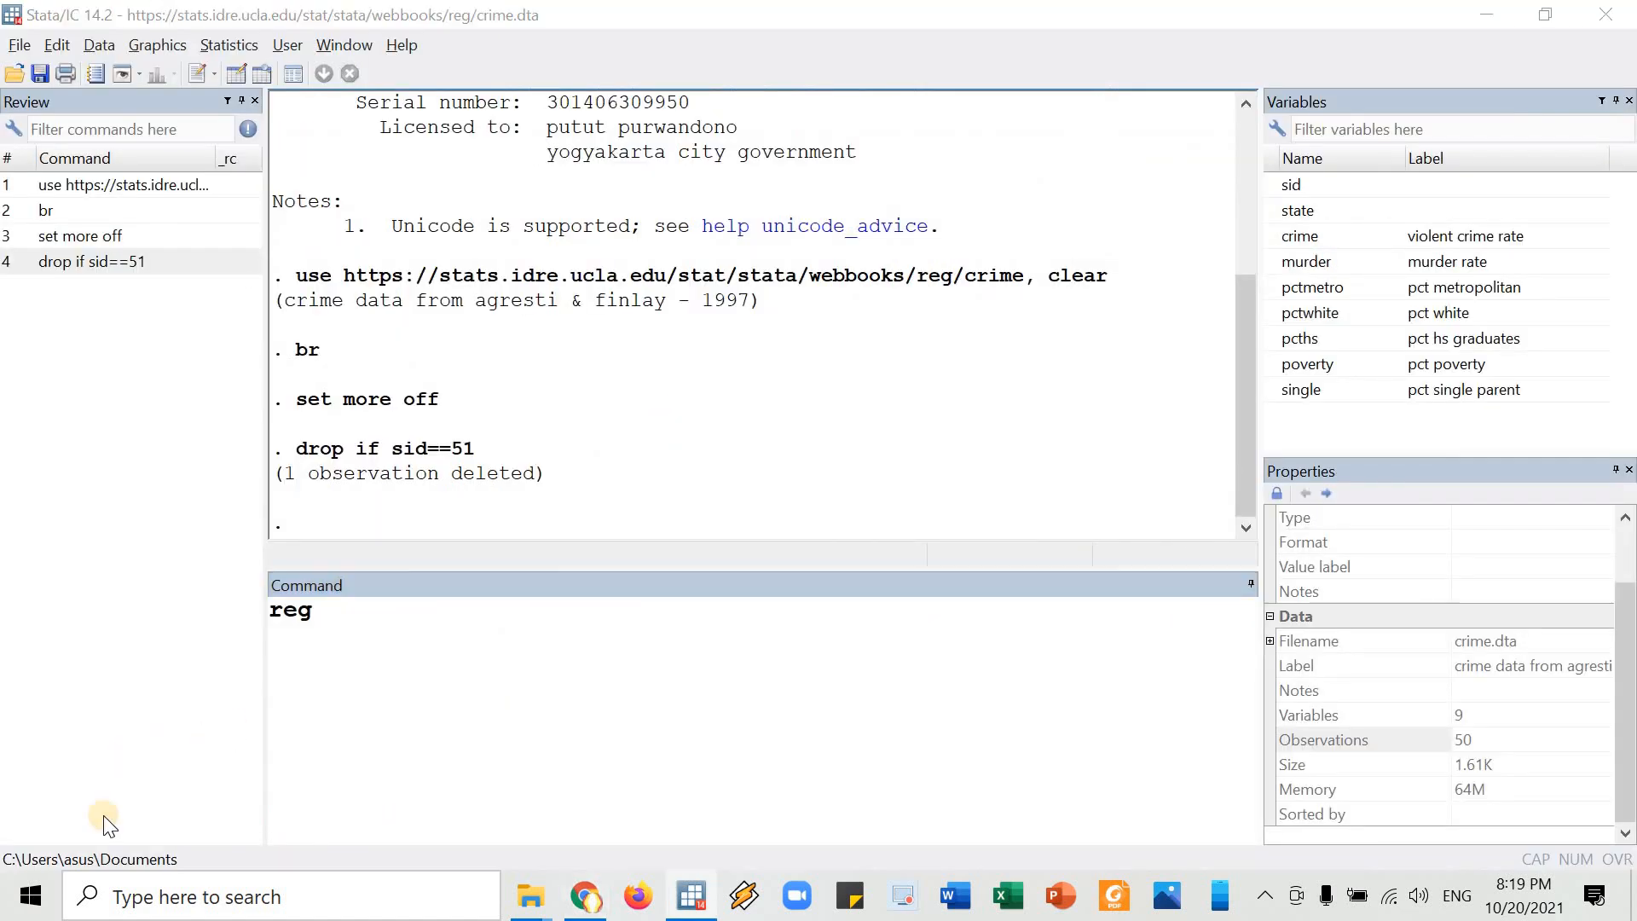
drag(290, 699, 530, 696)
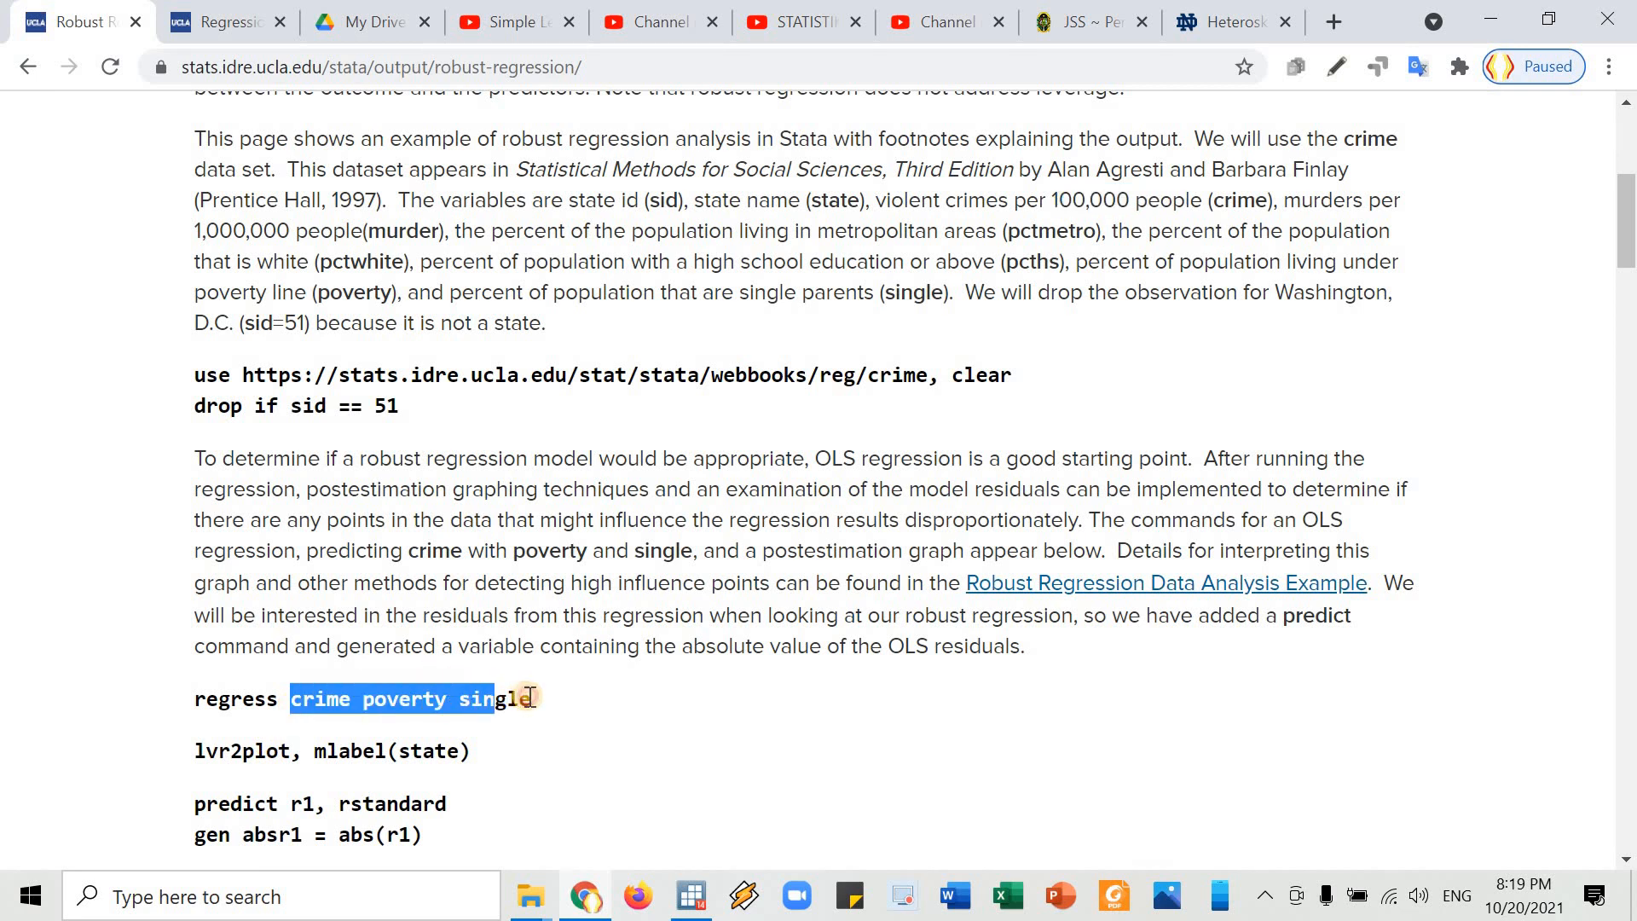
key(alt+Tab)
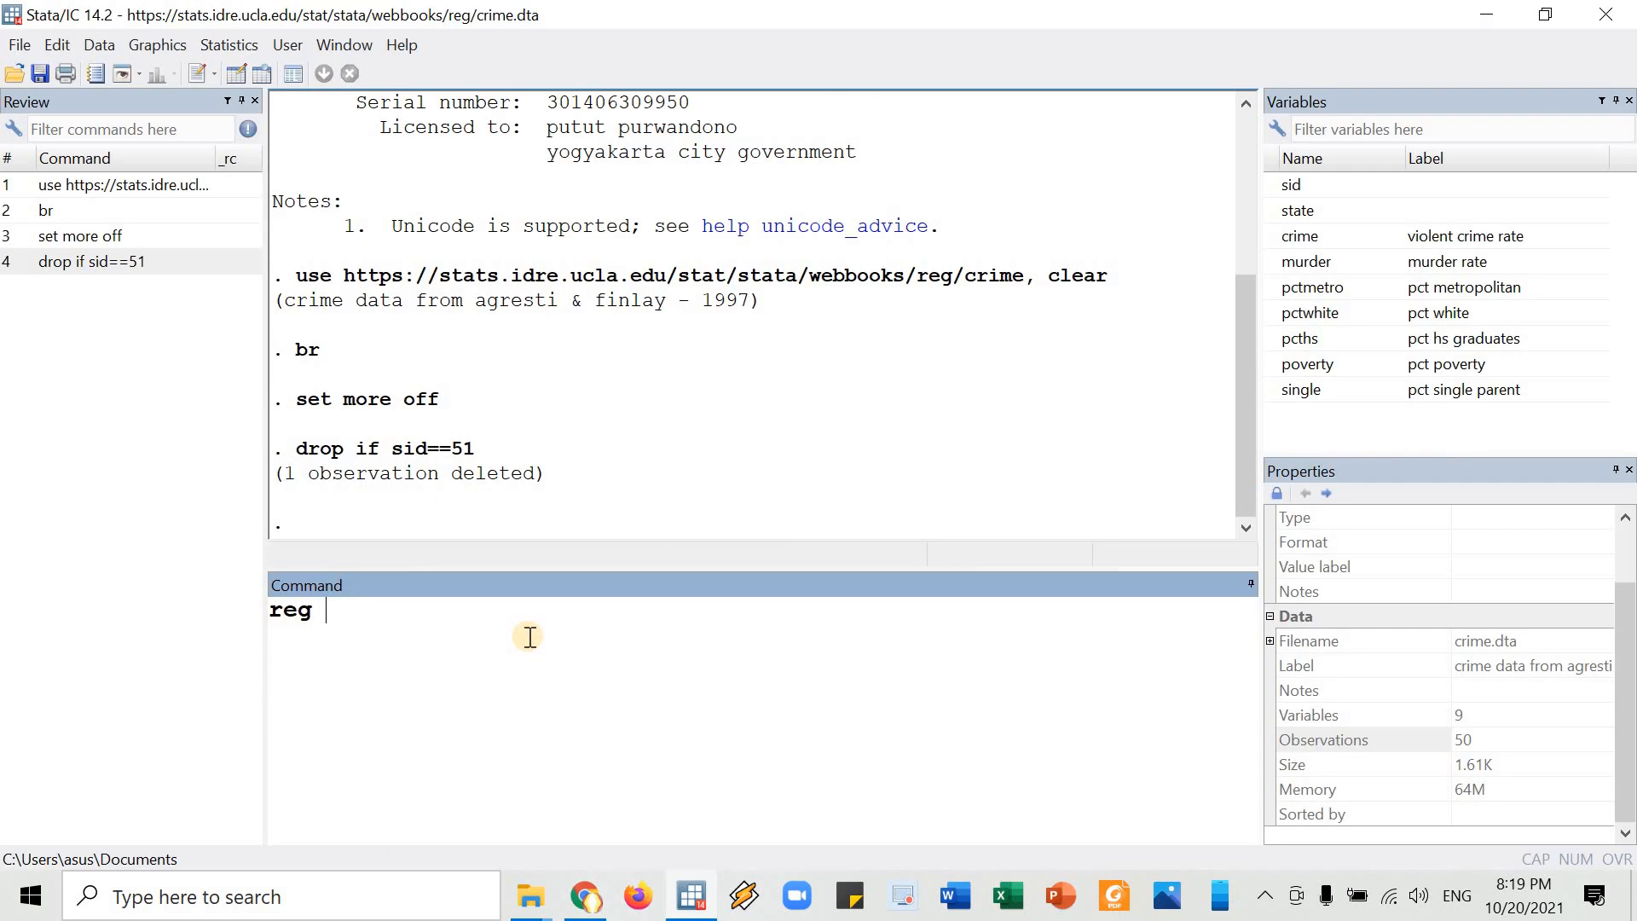
text(crime poverty single)
key(Return)
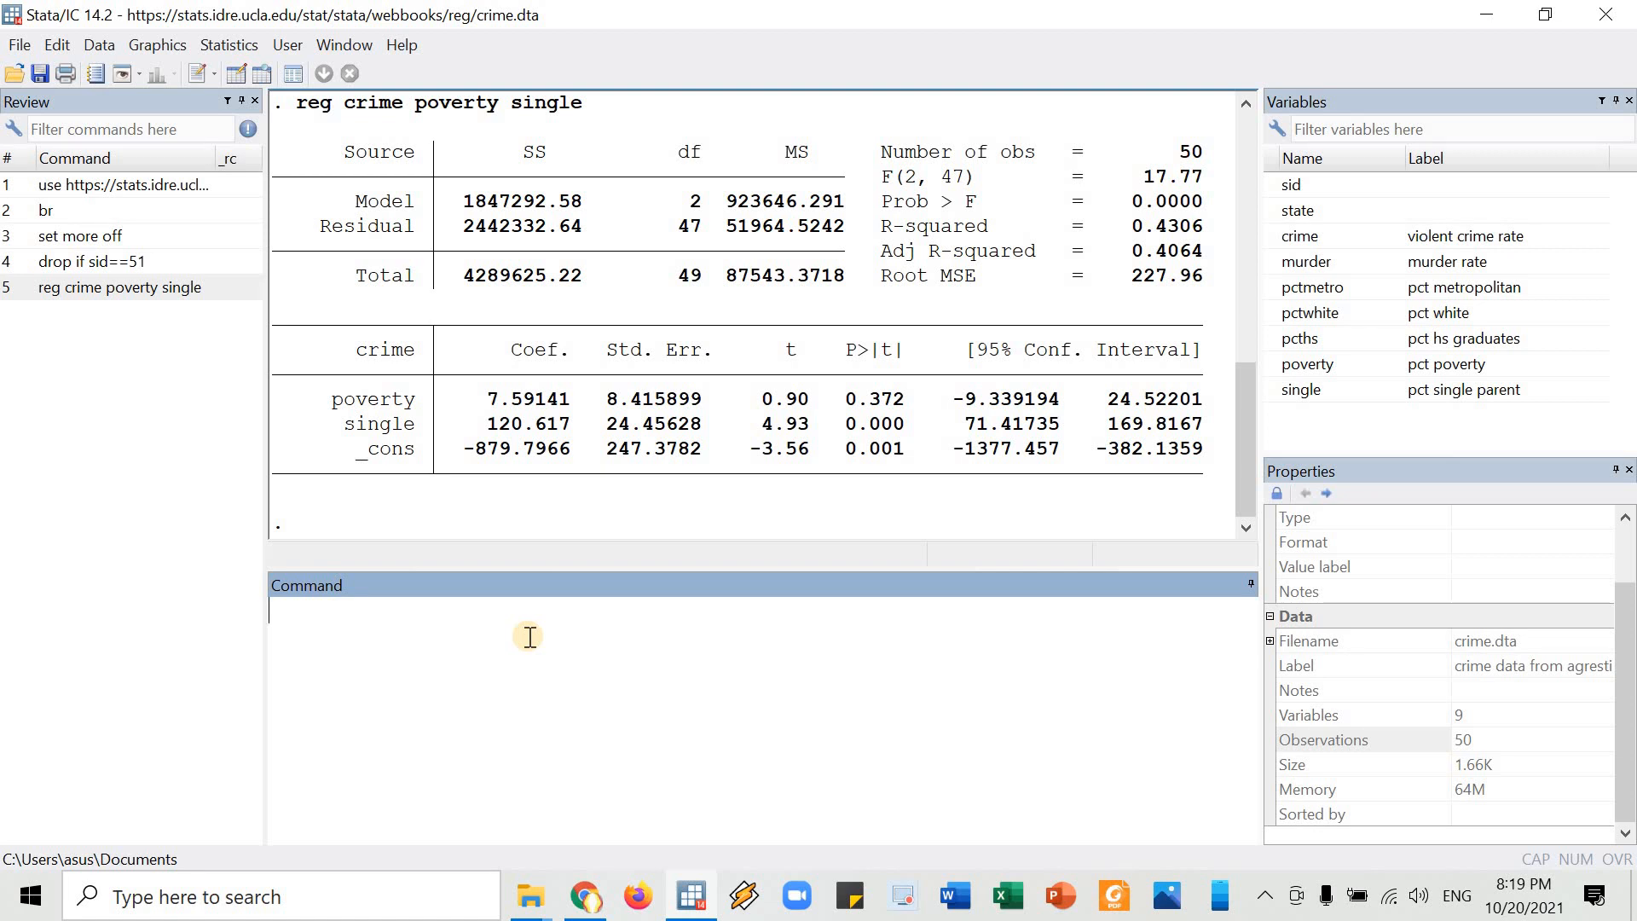
- Compare the coefficient and standard error of poverty in the regression output
drag(607, 398, 701, 399)
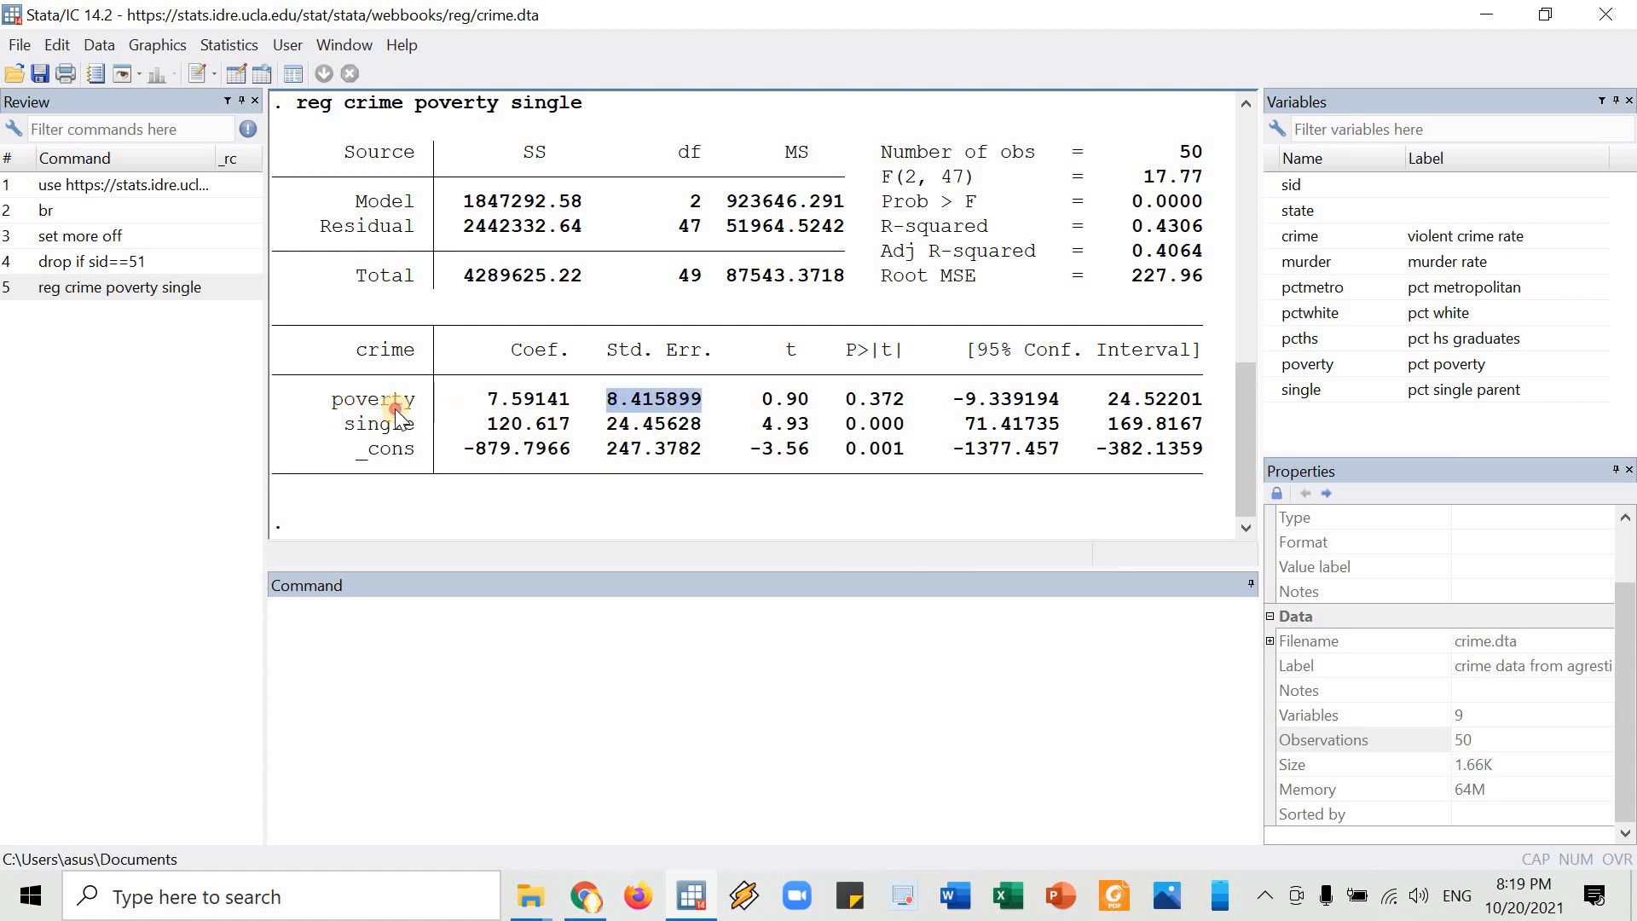
drag(396, 407, 370, 427)
click(411, 423)
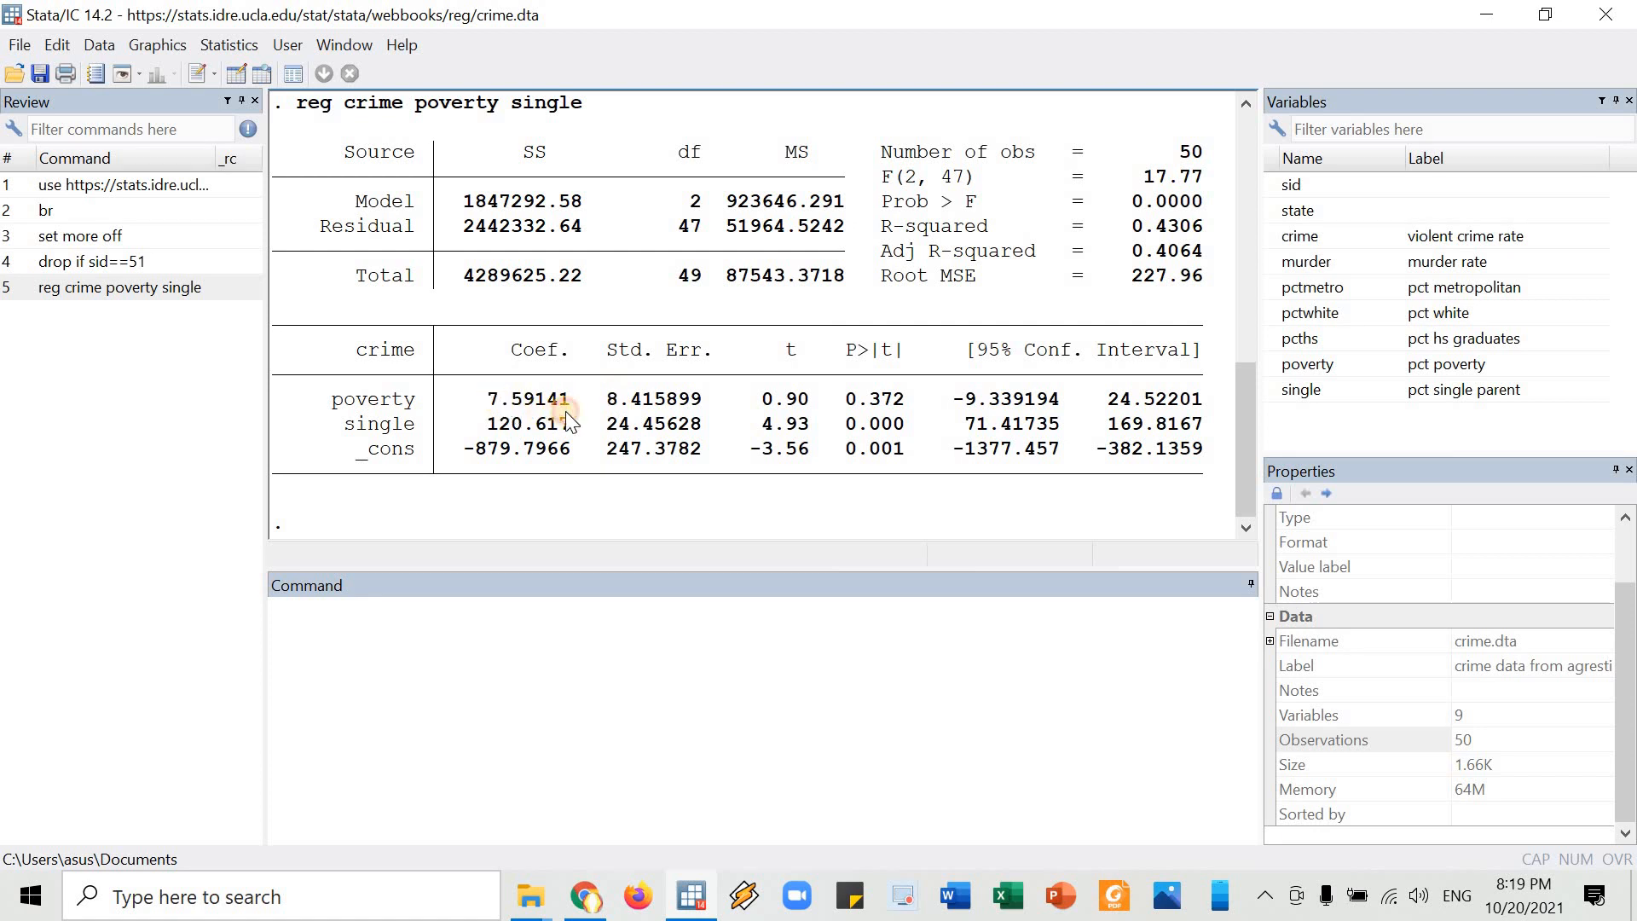
drag(494, 398, 687, 407)
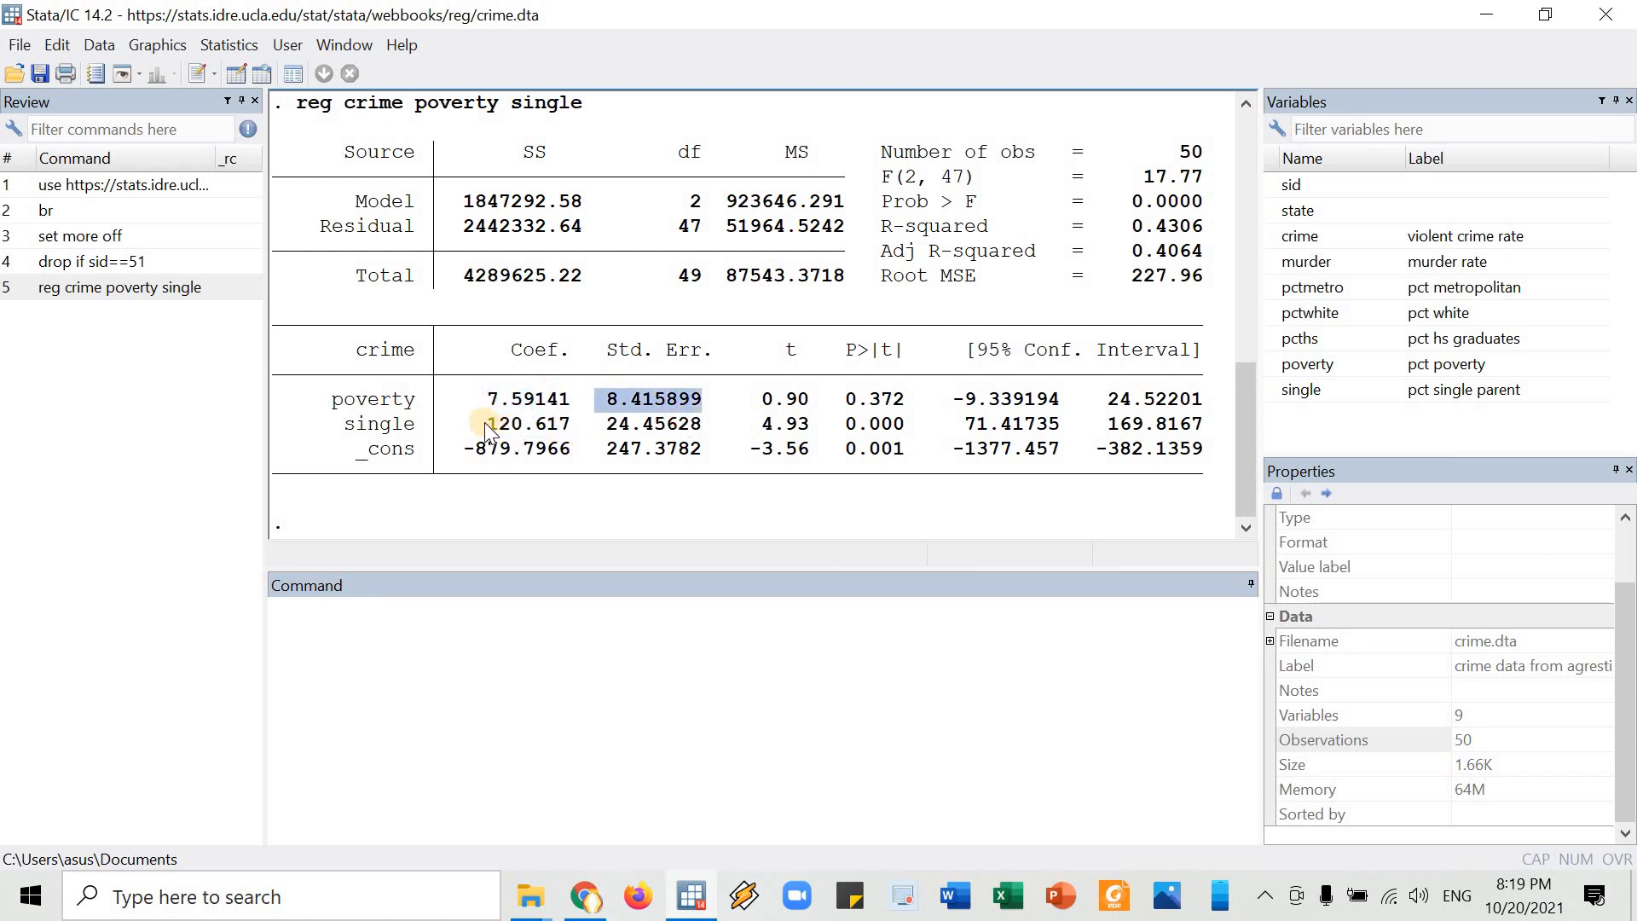
drag(493, 397, 571, 397)
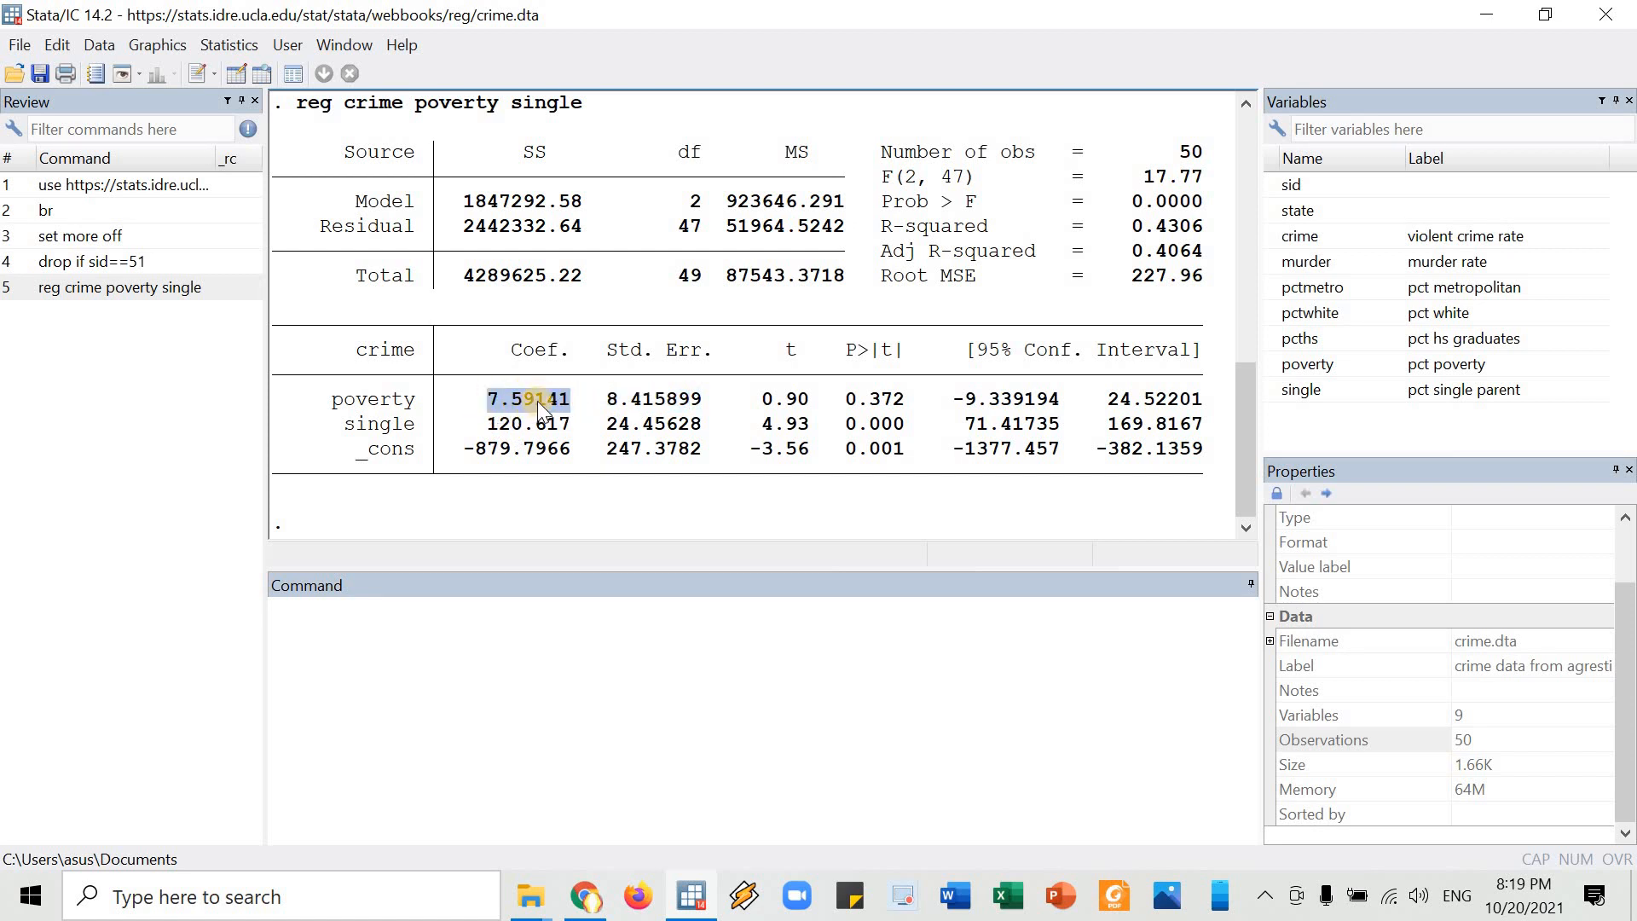
drag(606, 401, 692, 406)
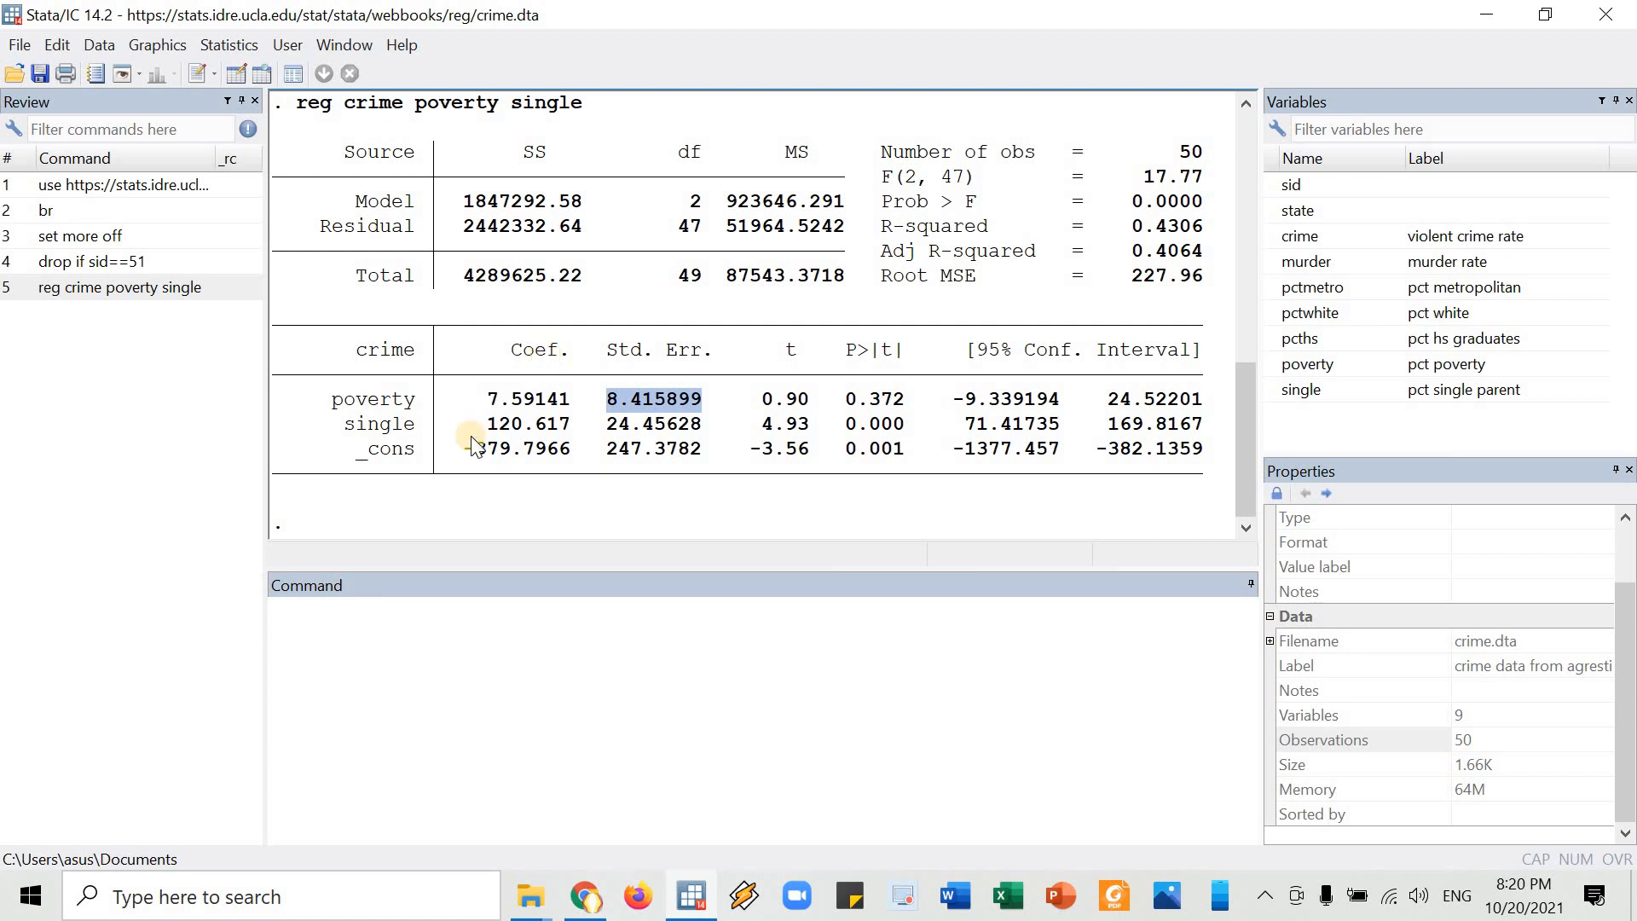
drag(487, 398, 554, 401)
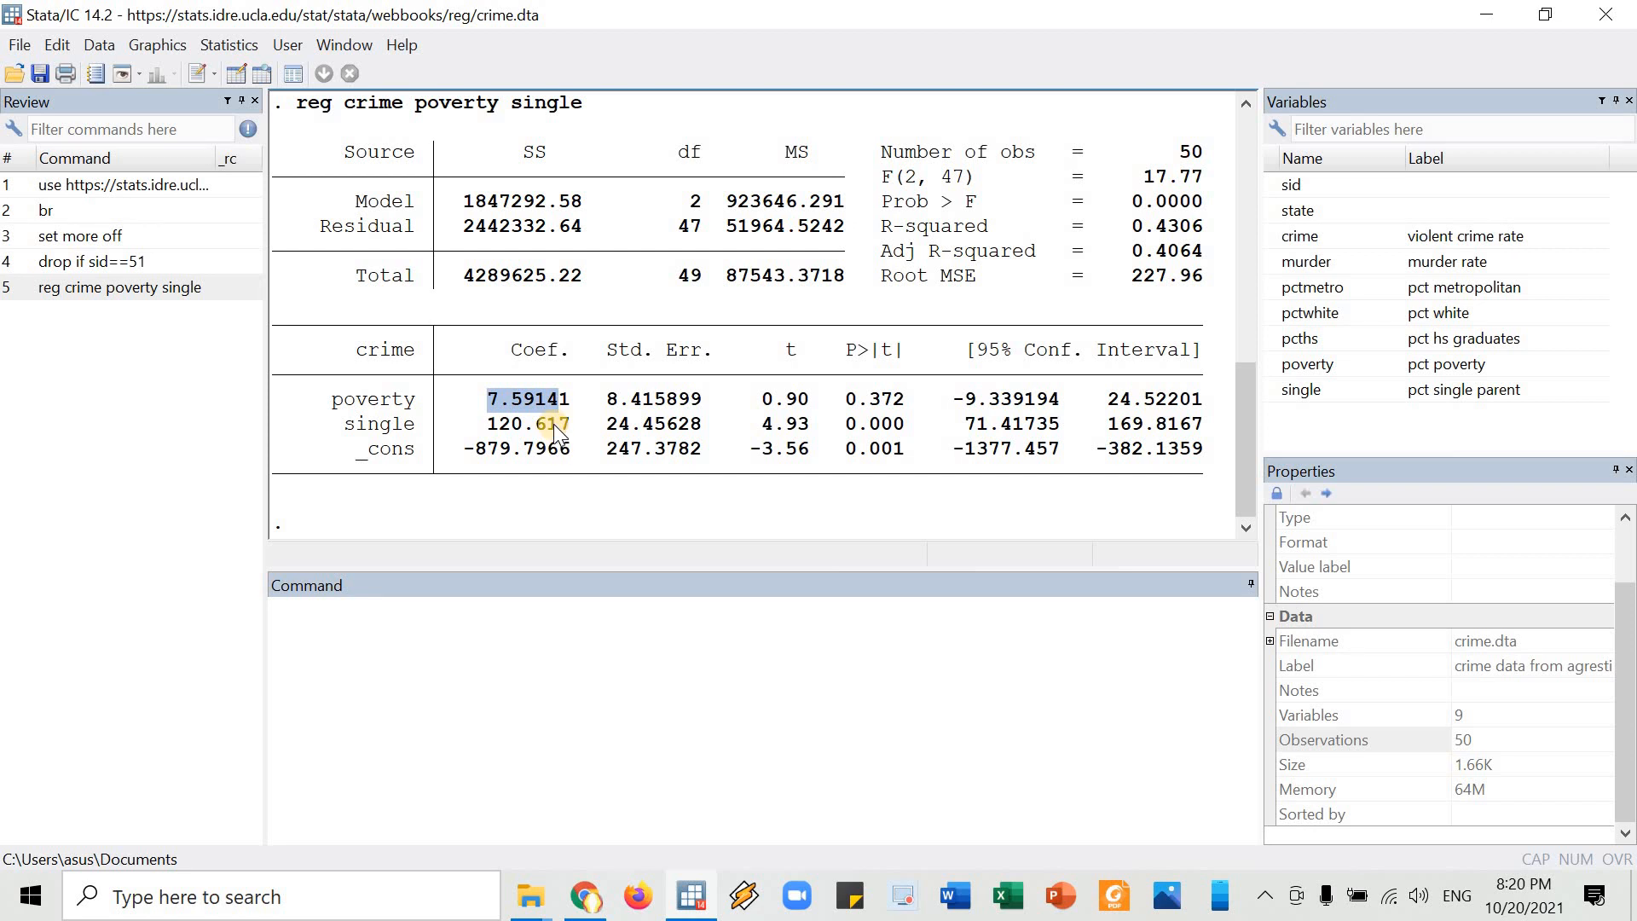
- Copy the command "lvr2plot, mlabel(state)" from the UCLA page and paste it into Stata's command line
click(377, 638)
key(alt+Tab)
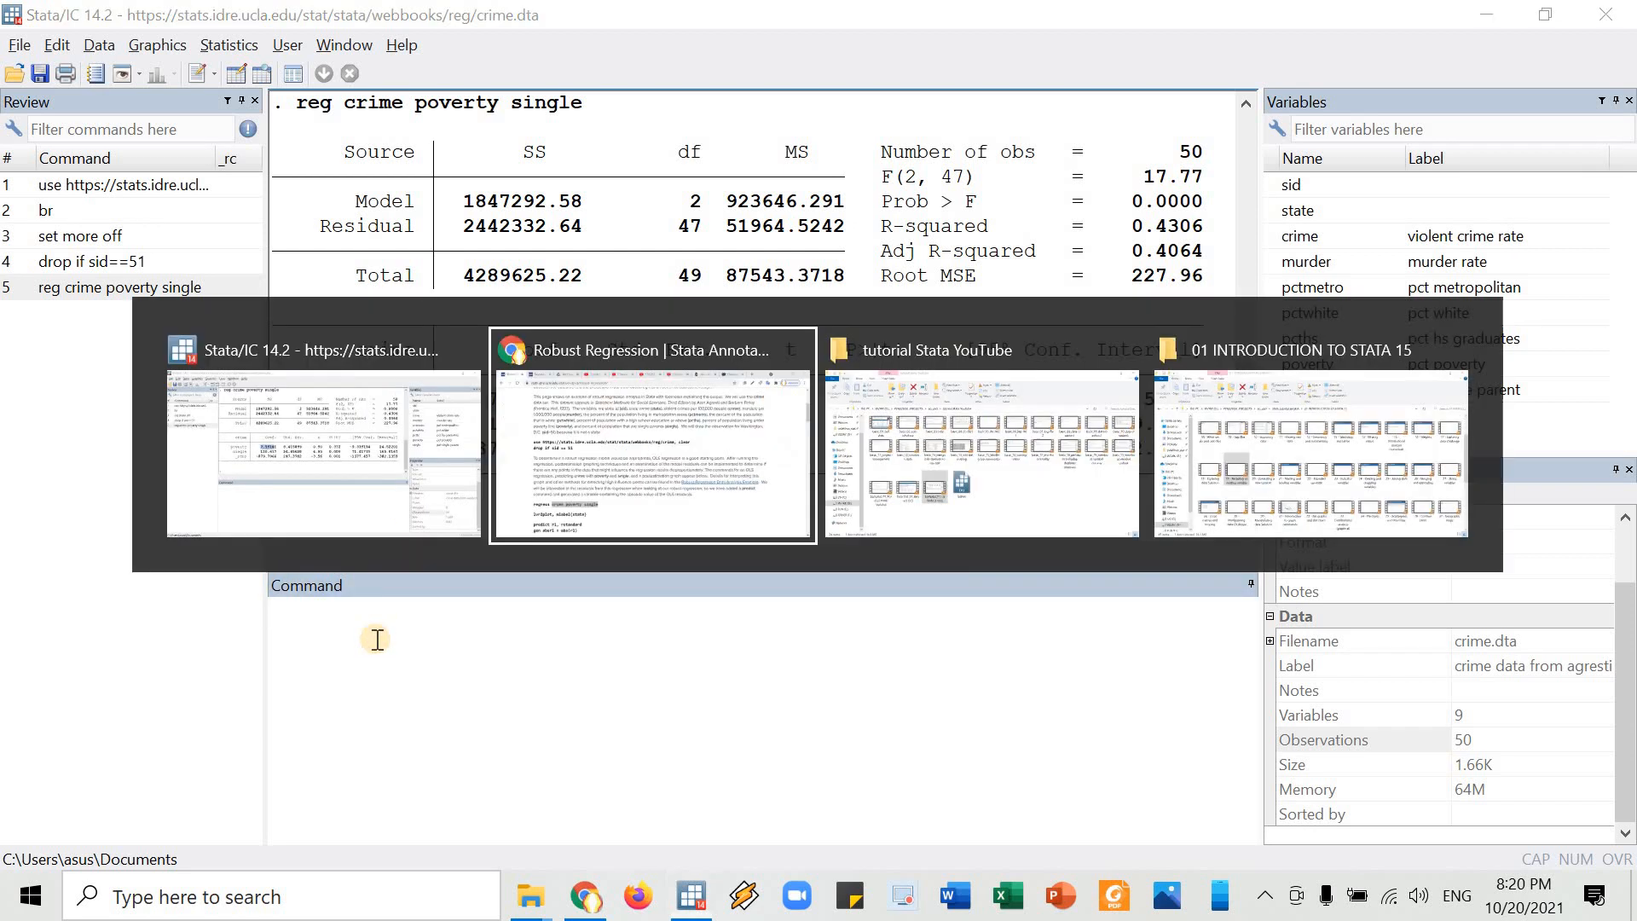
scroll(371, 636, down, 2)
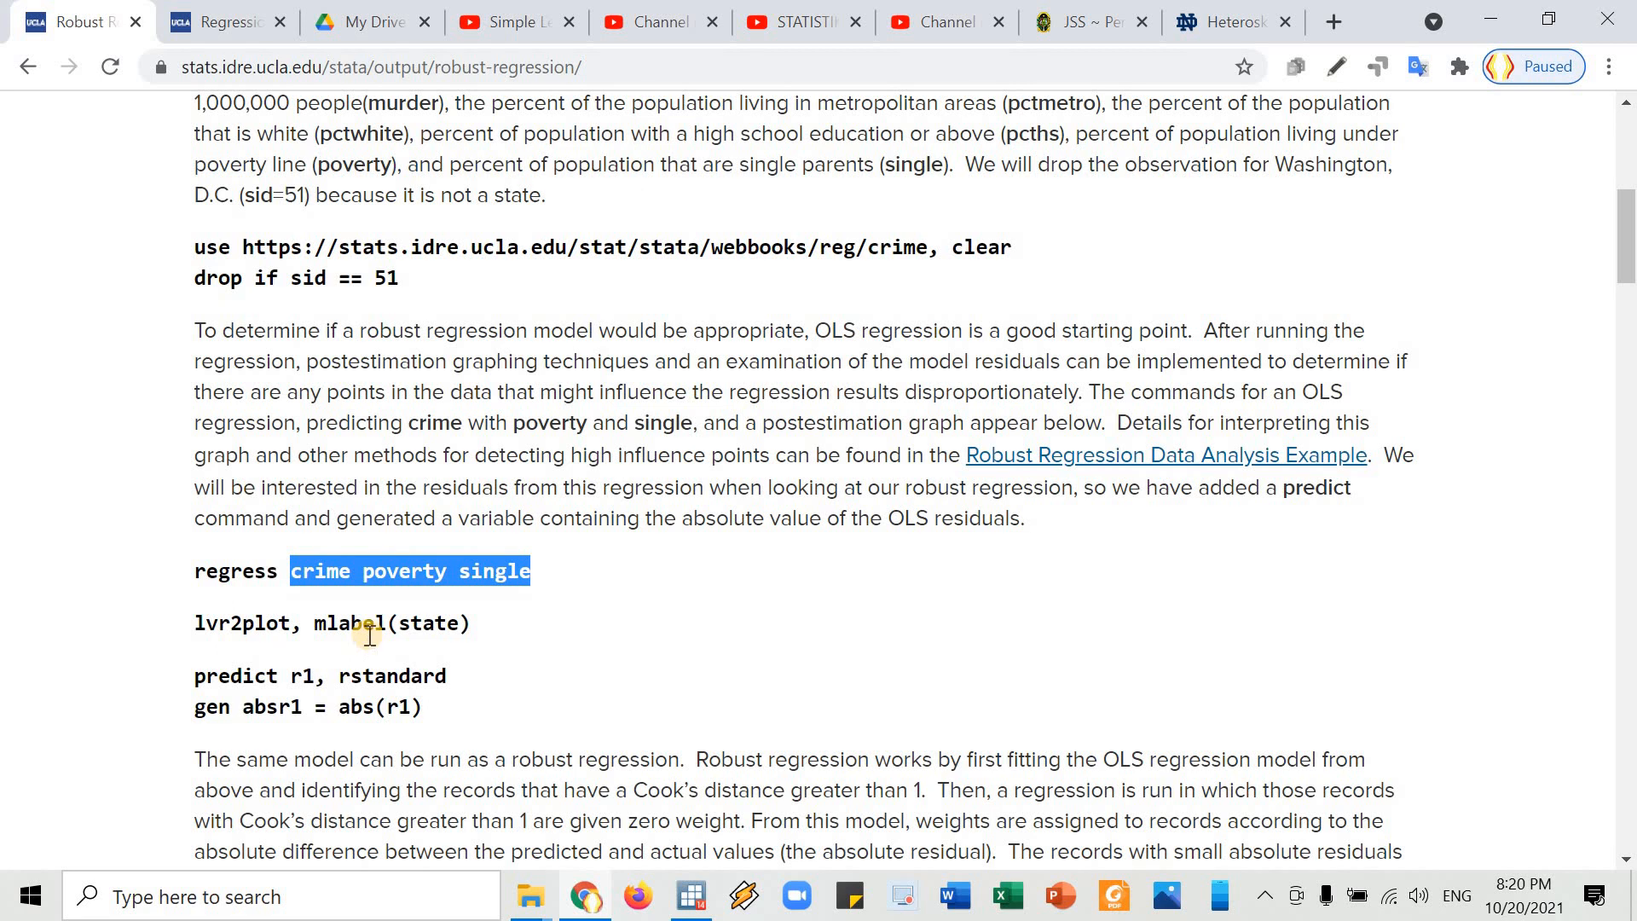
scroll(380, 601, down, 3)
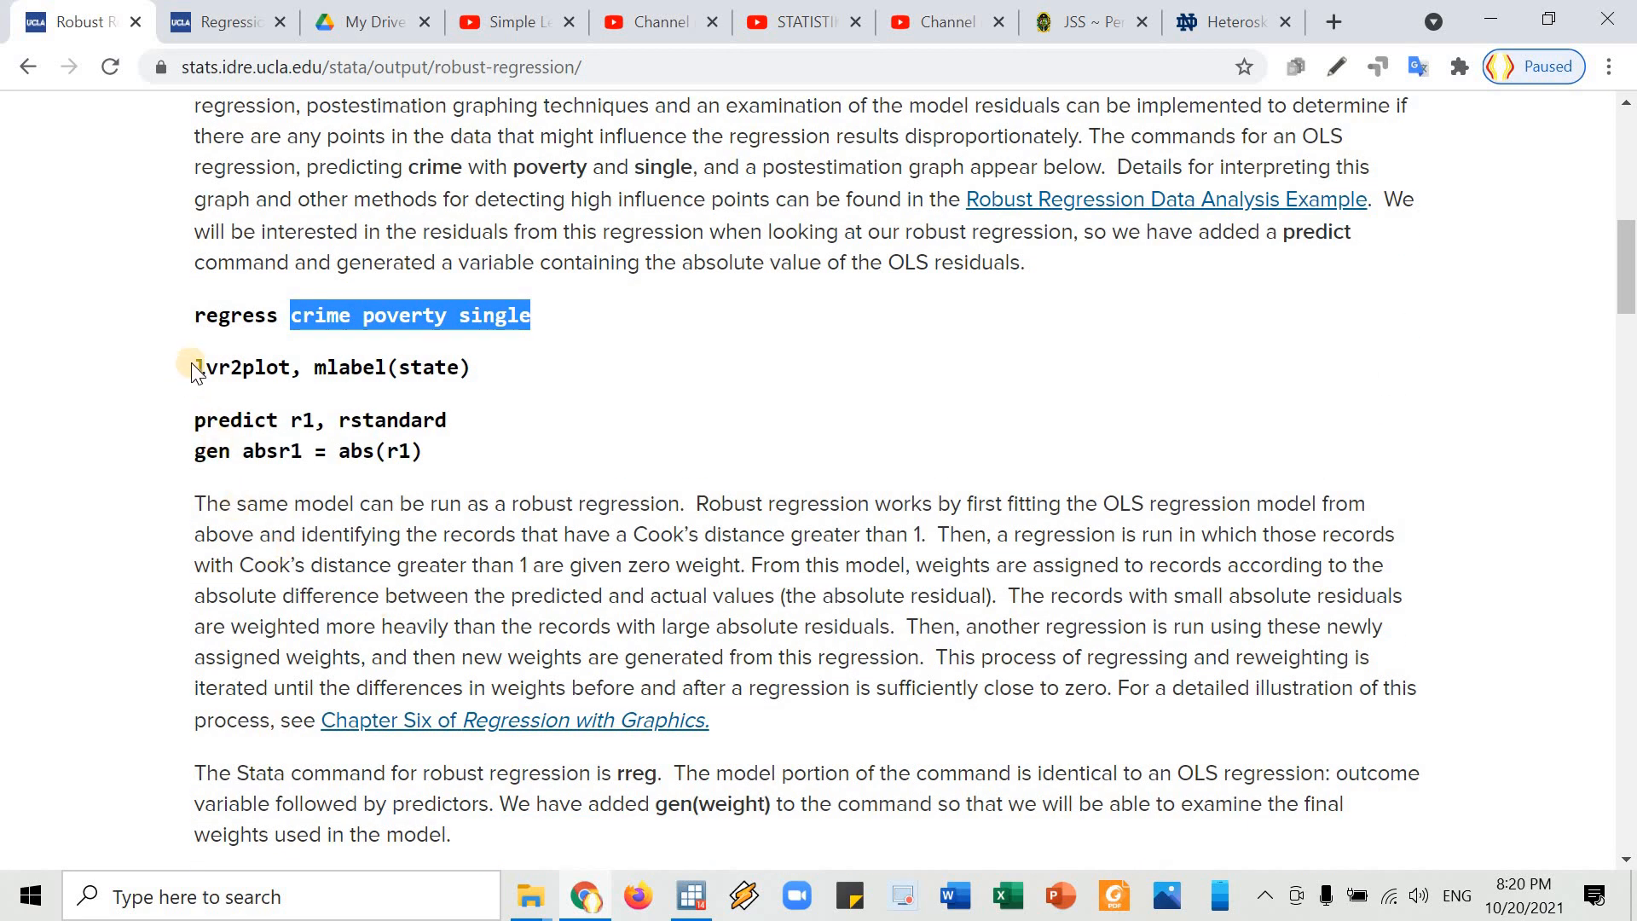
drag(196, 366, 472, 370)
key(ctrl+c)
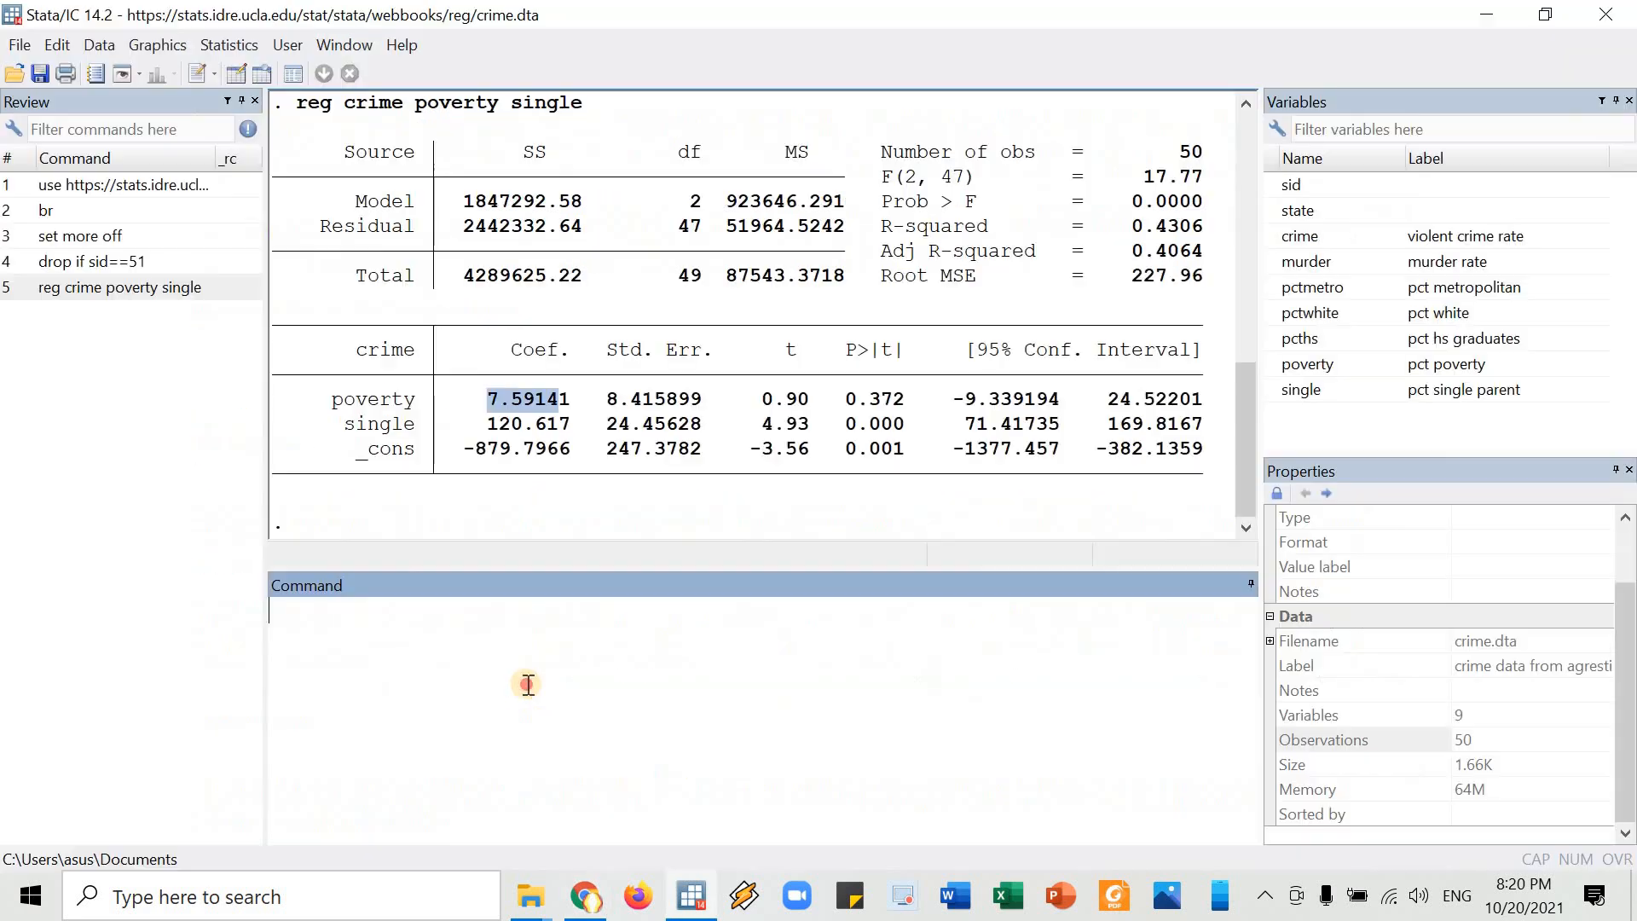
key(alt+Tab)
key(ctrl+v)
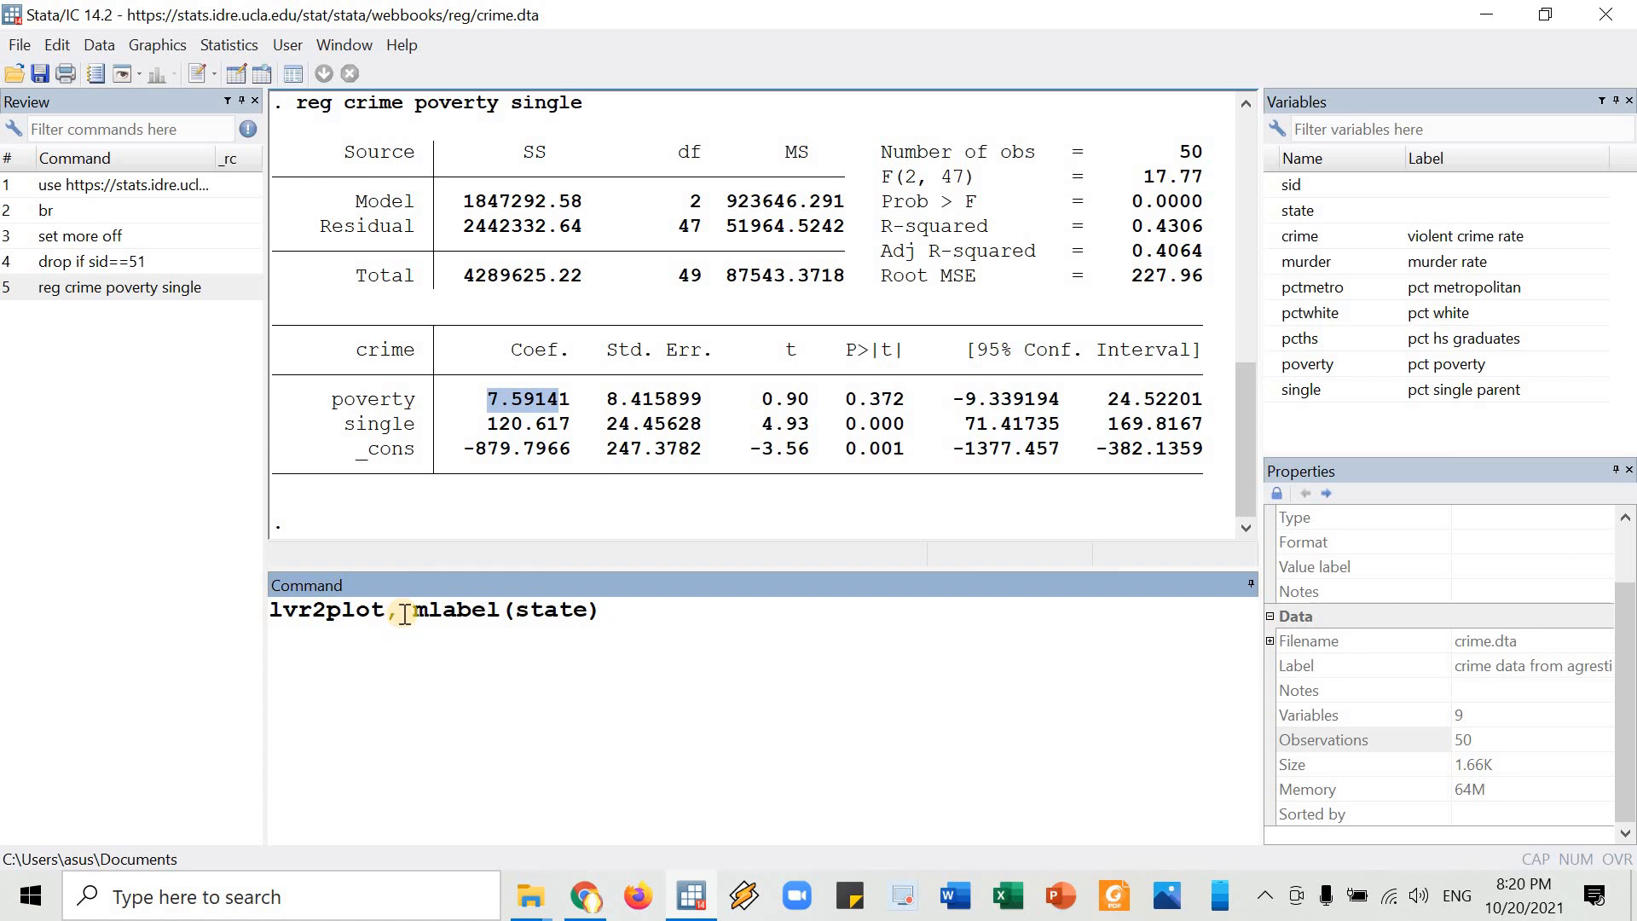
- Review the mlabel(state) option in the pending command, check the state column in the data browser, and minimize the browser
drag(401, 614, 502, 612)
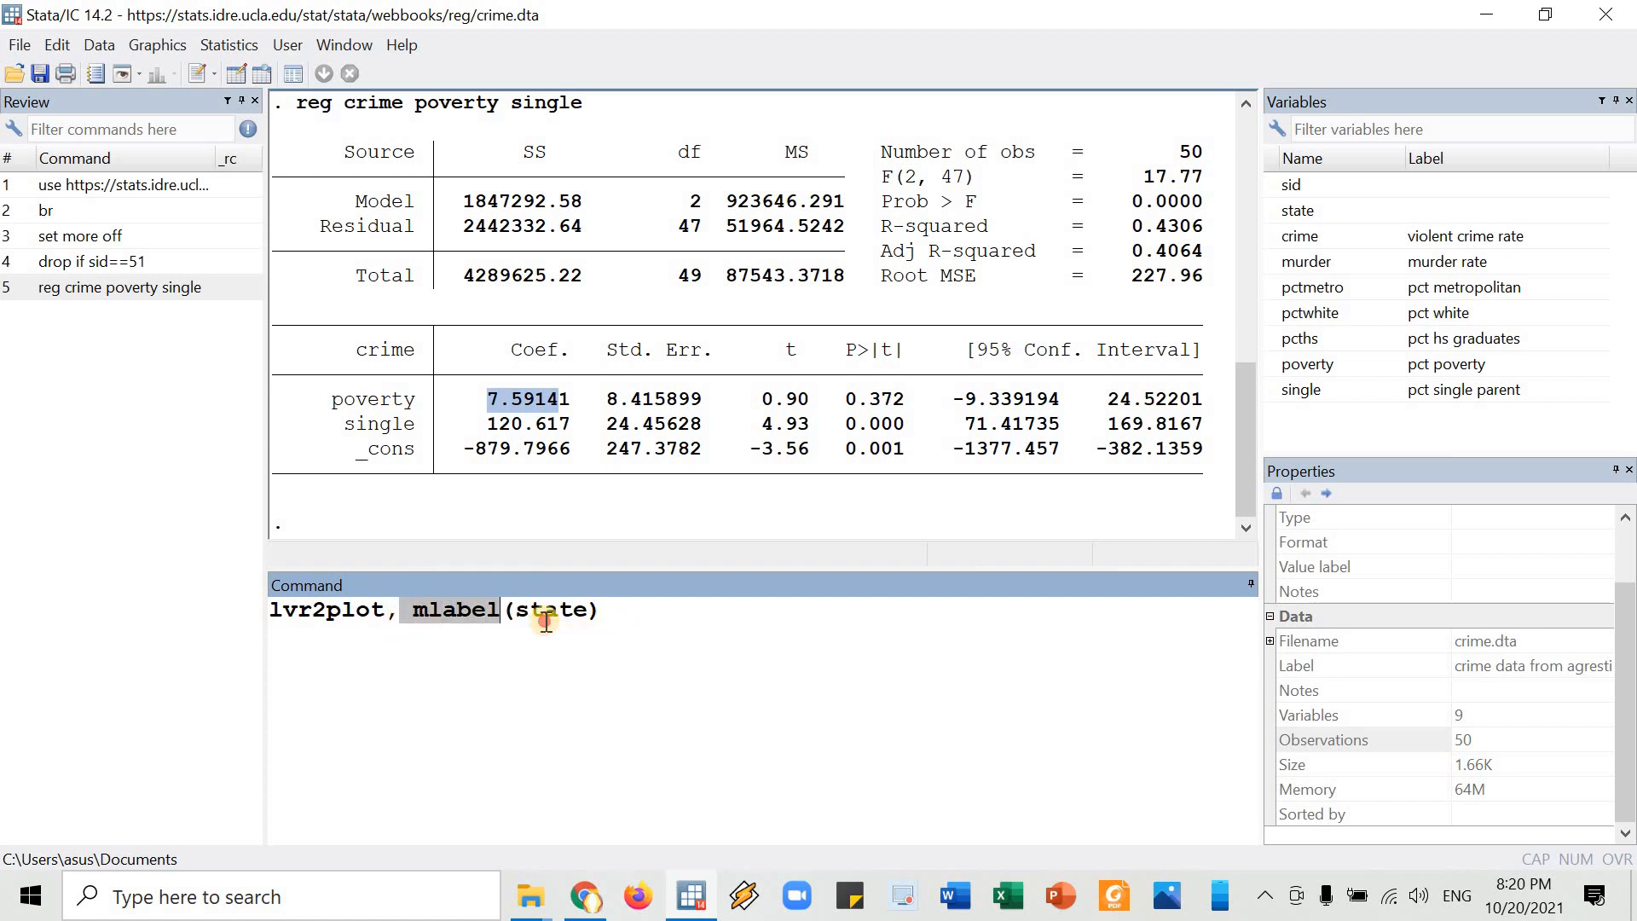
drag(602, 612, 413, 612)
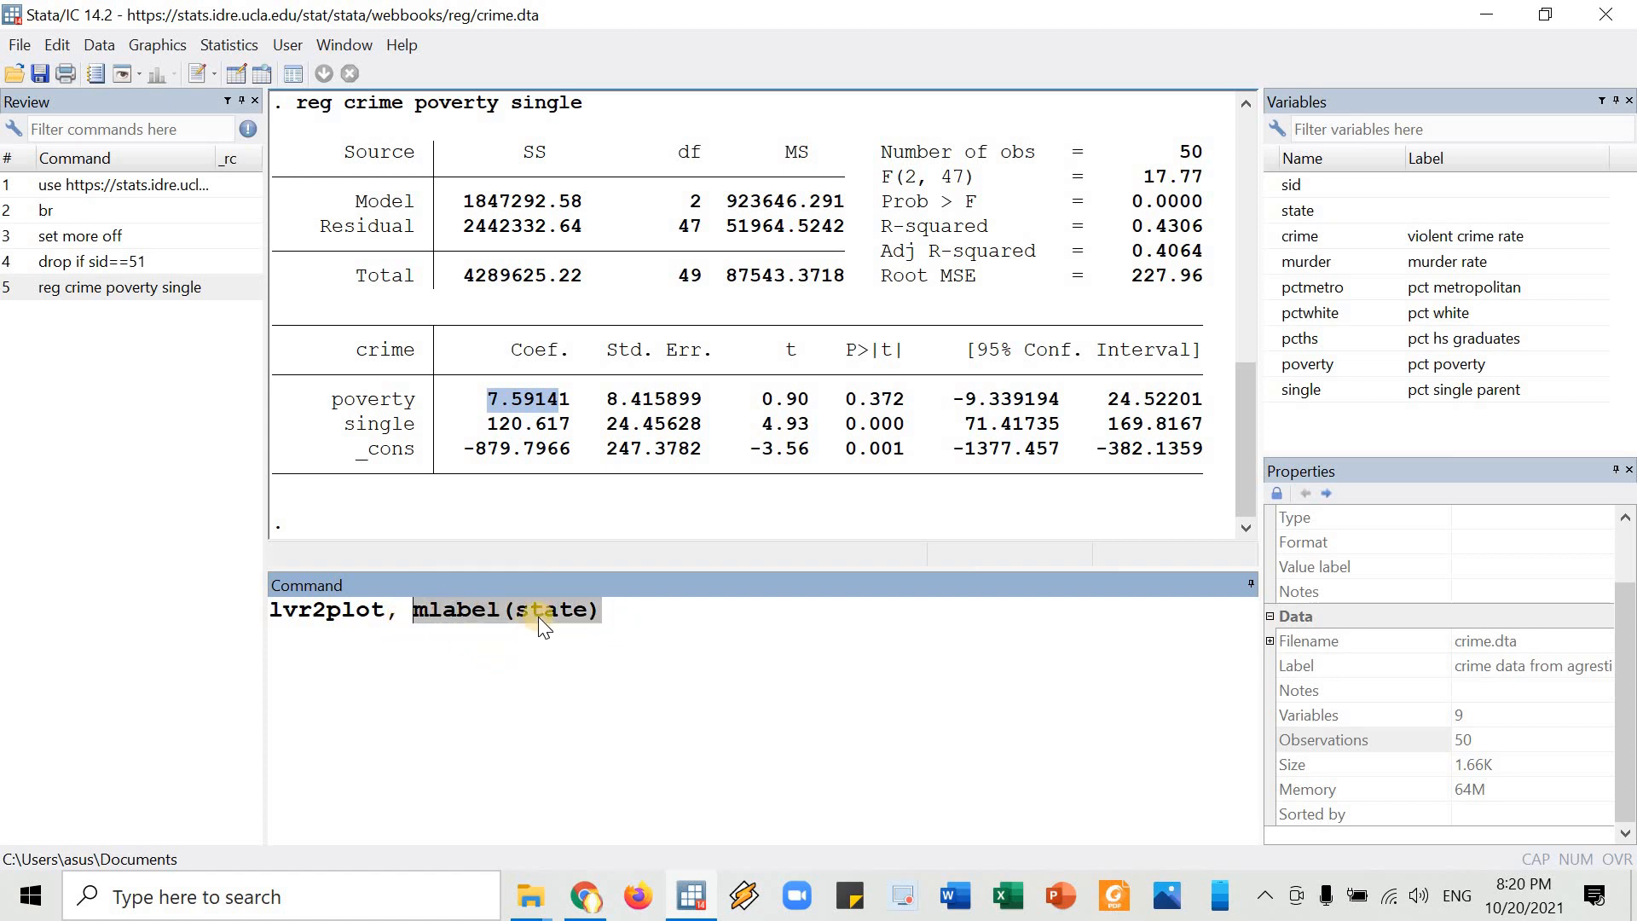
click(564, 616)
key(alt+Tab)
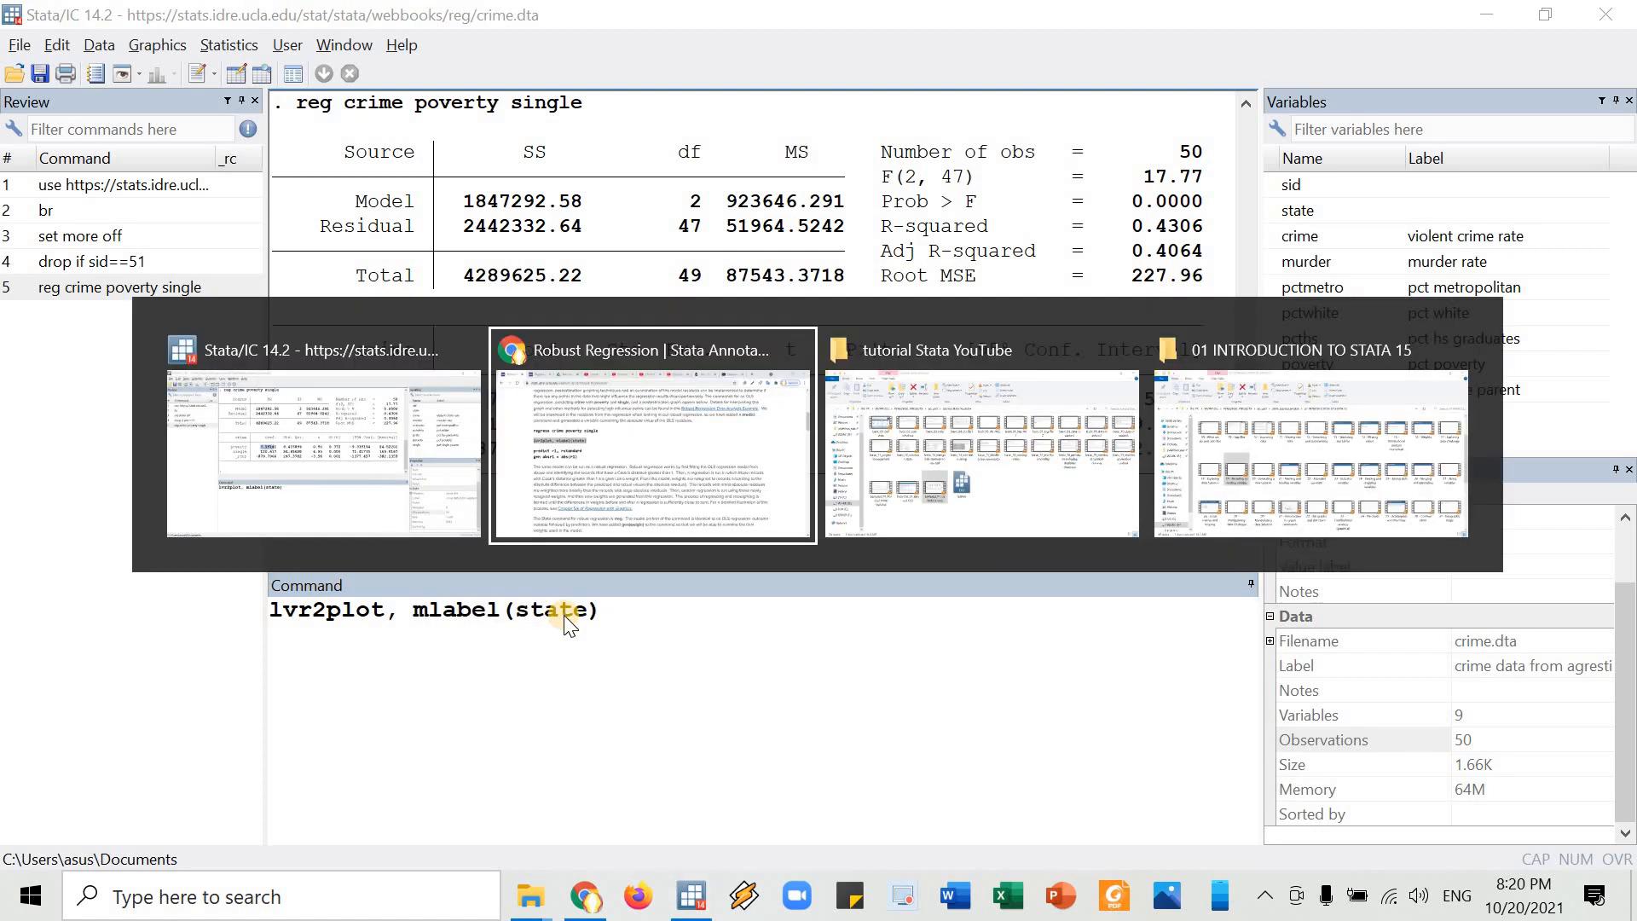
key(Escape)
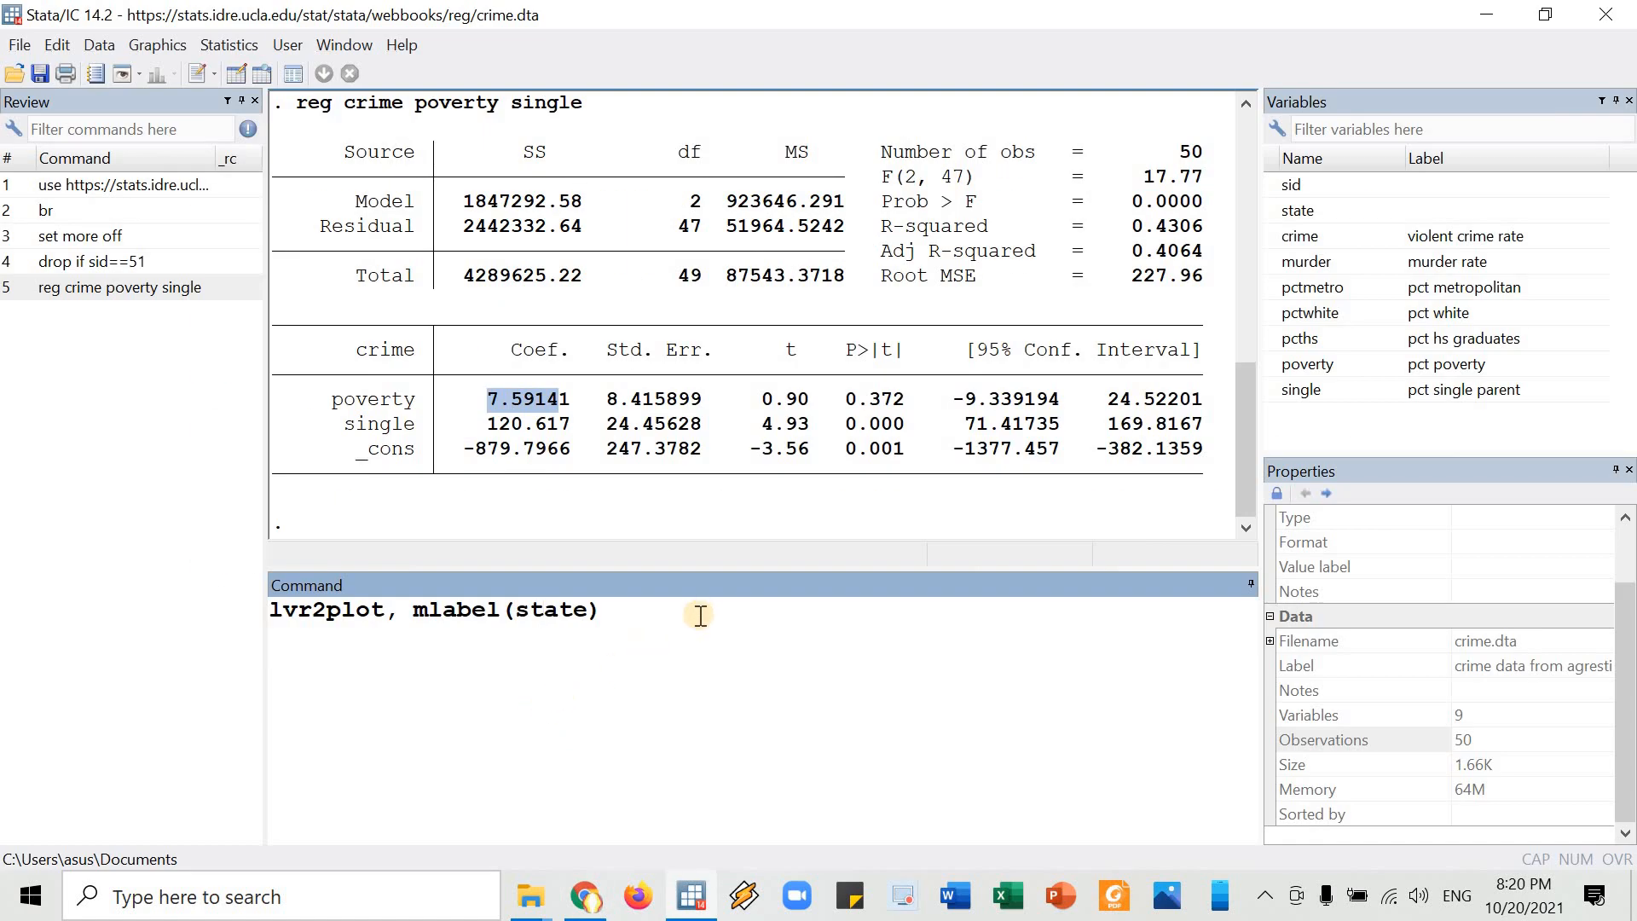
click(258, 75)
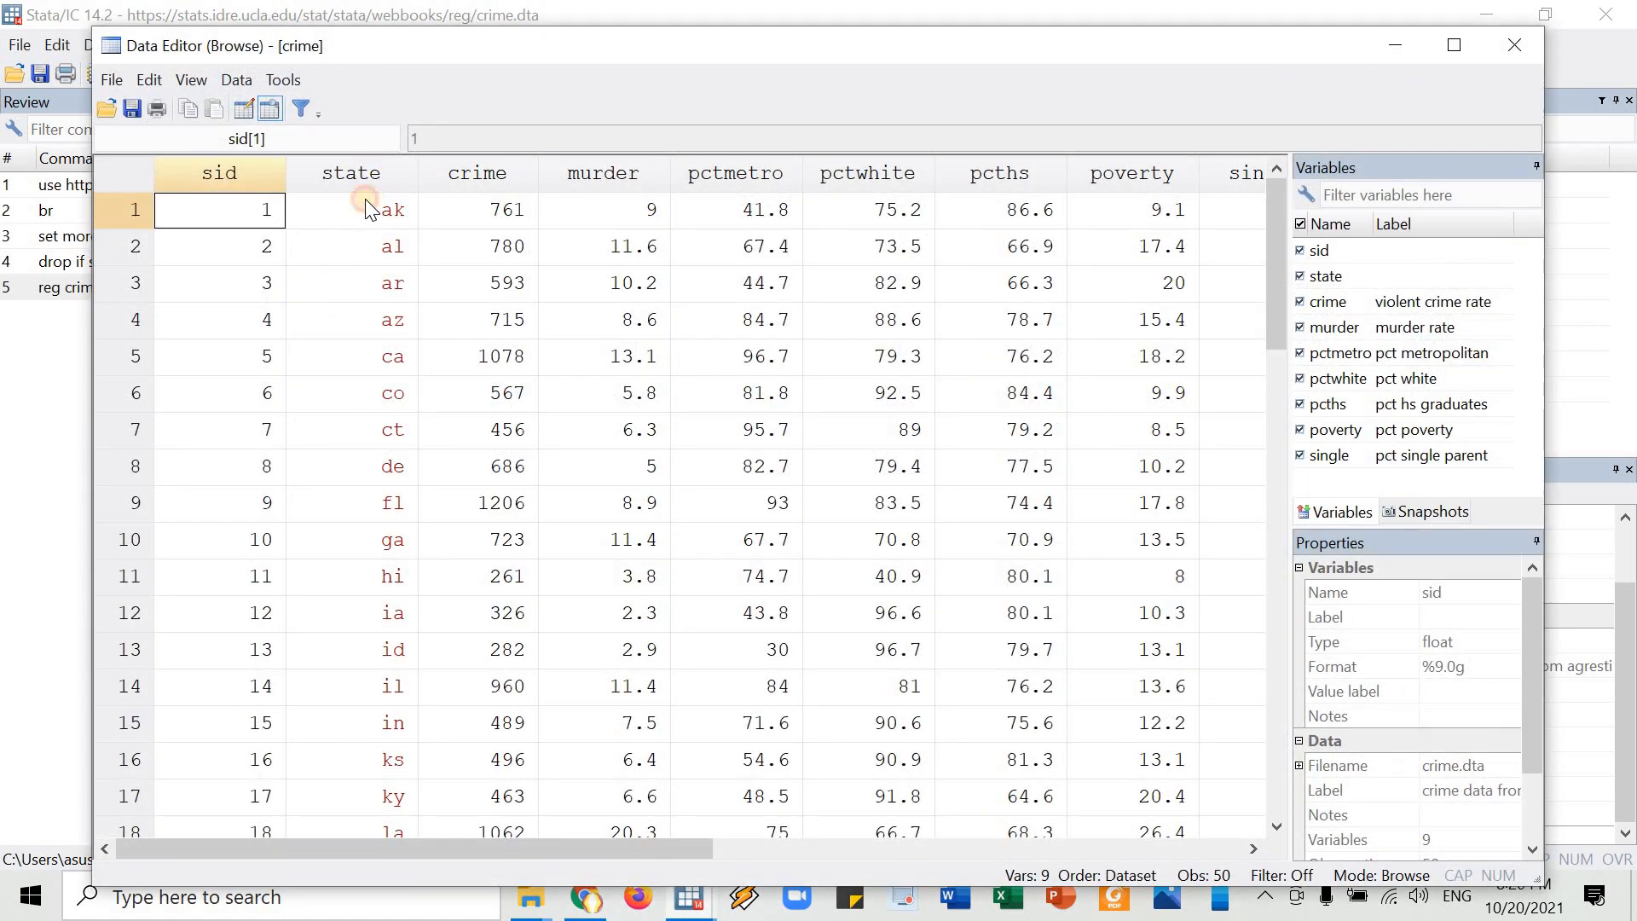
click(361, 212)
click(1403, 39)
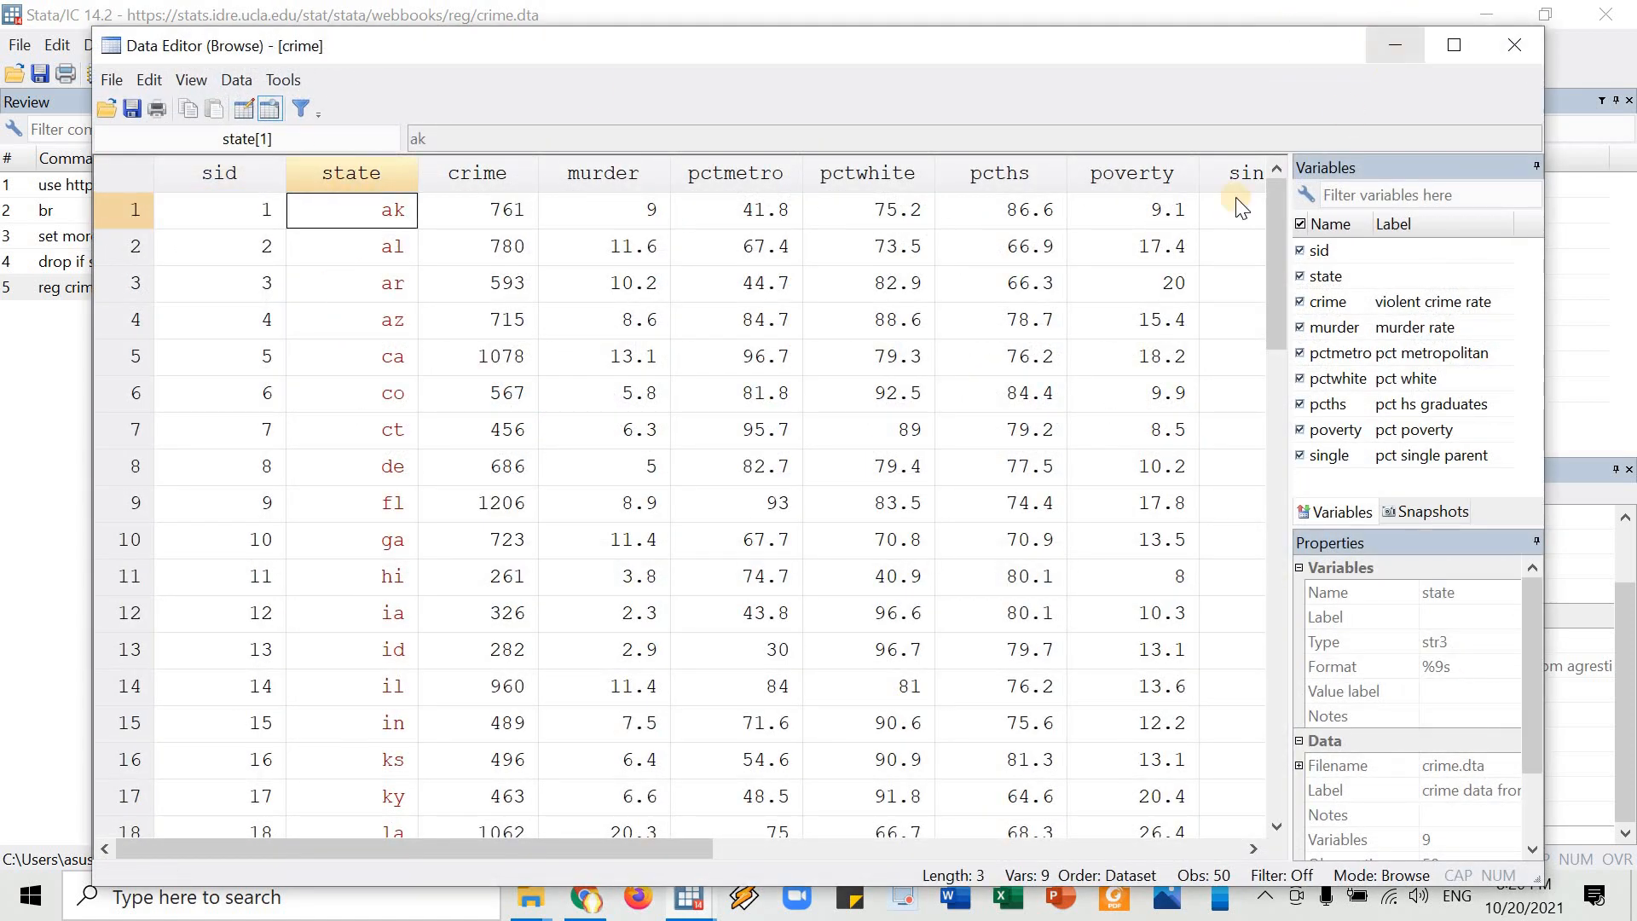
- Run "lvr2plot, mlabel(state)", enlarge the leverage plot to examine the labelled states, and close the graph
click(645, 620)
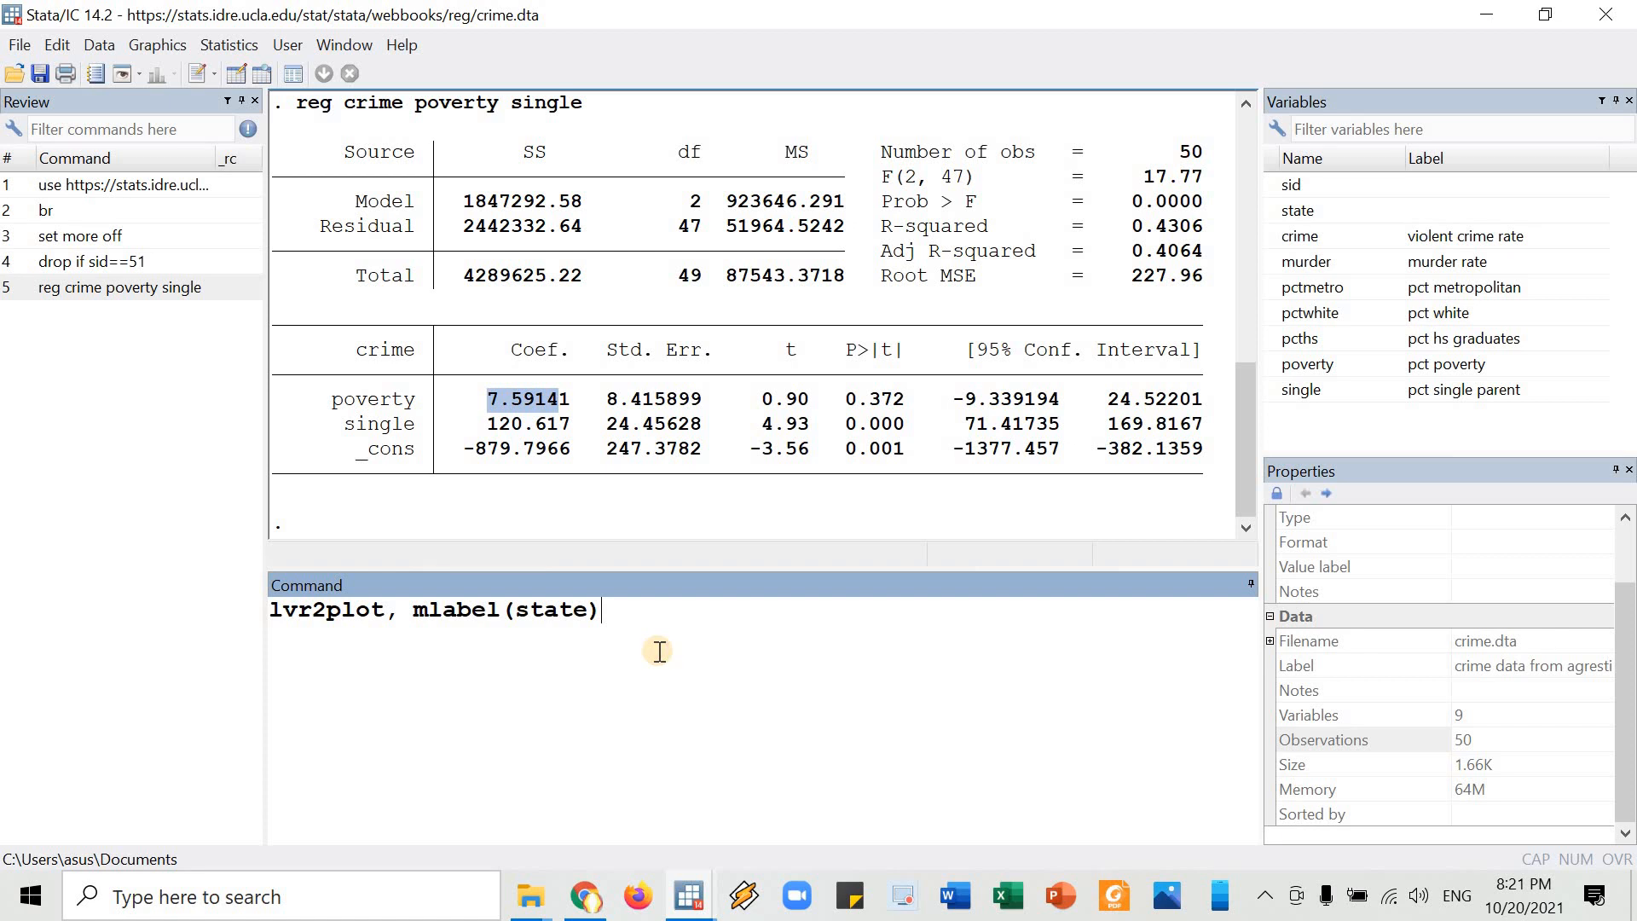
key(Return)
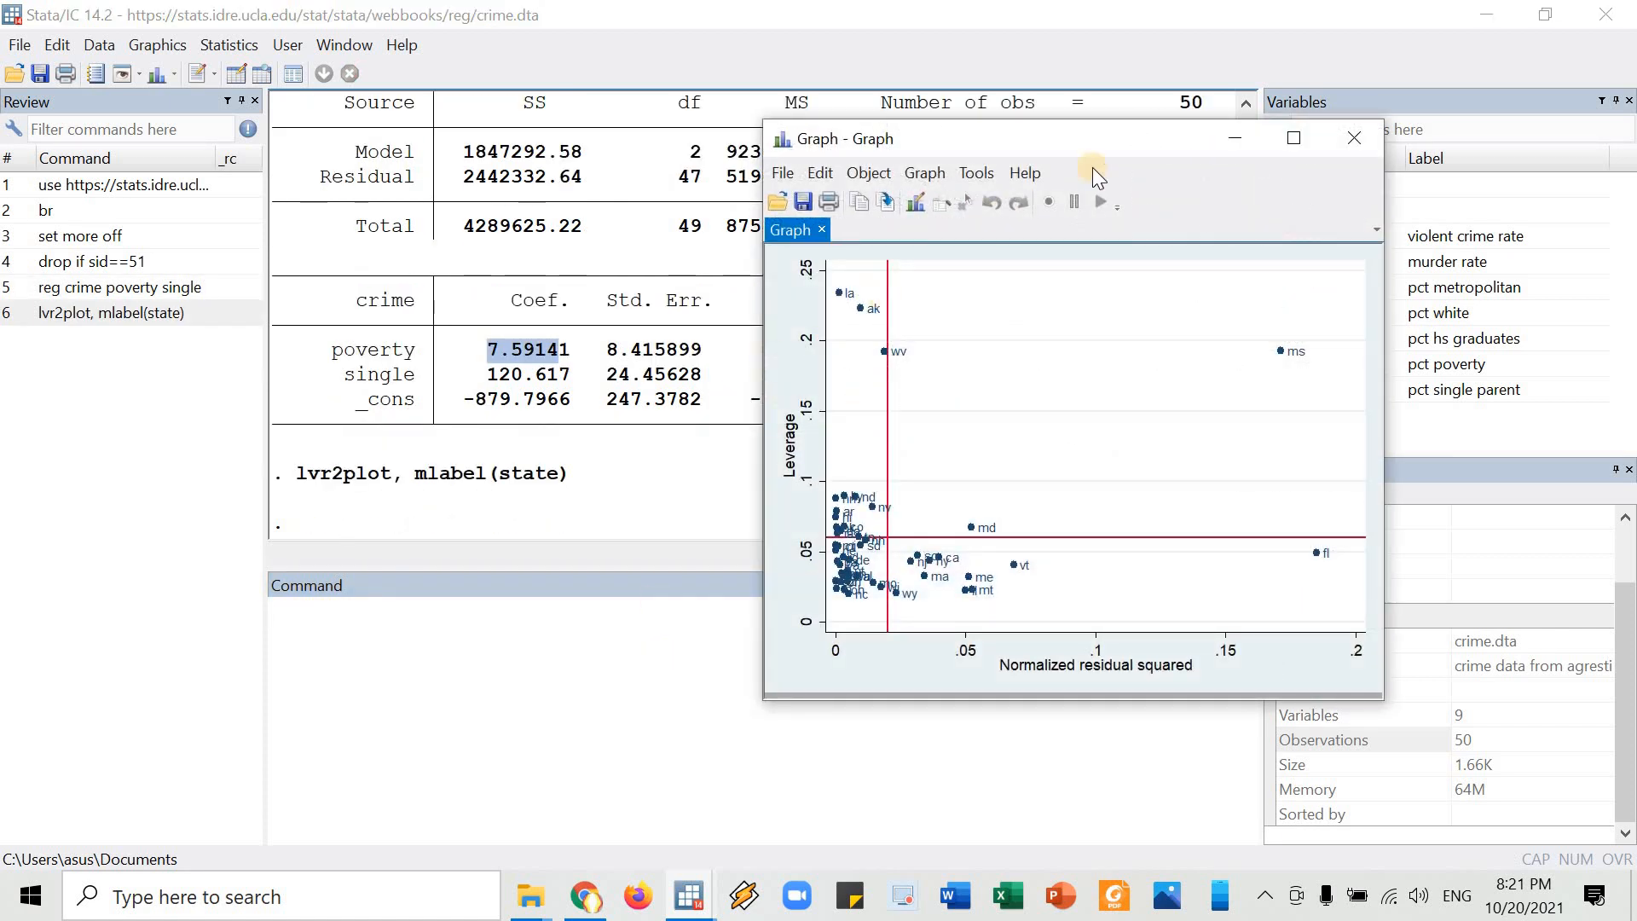
click(1293, 139)
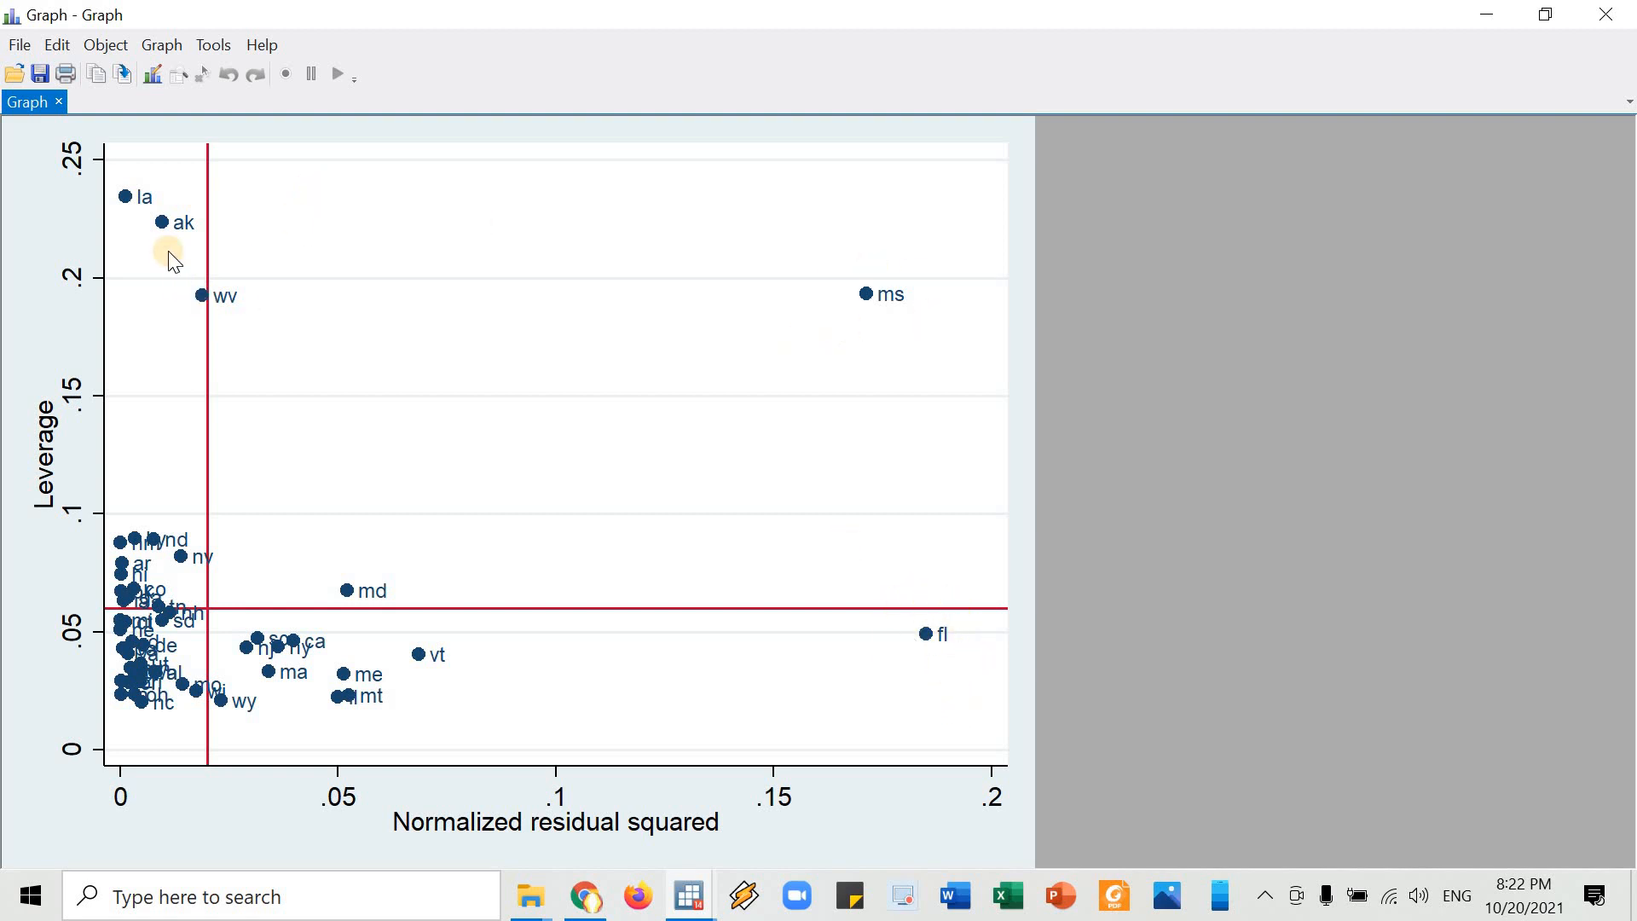
click(1607, 14)
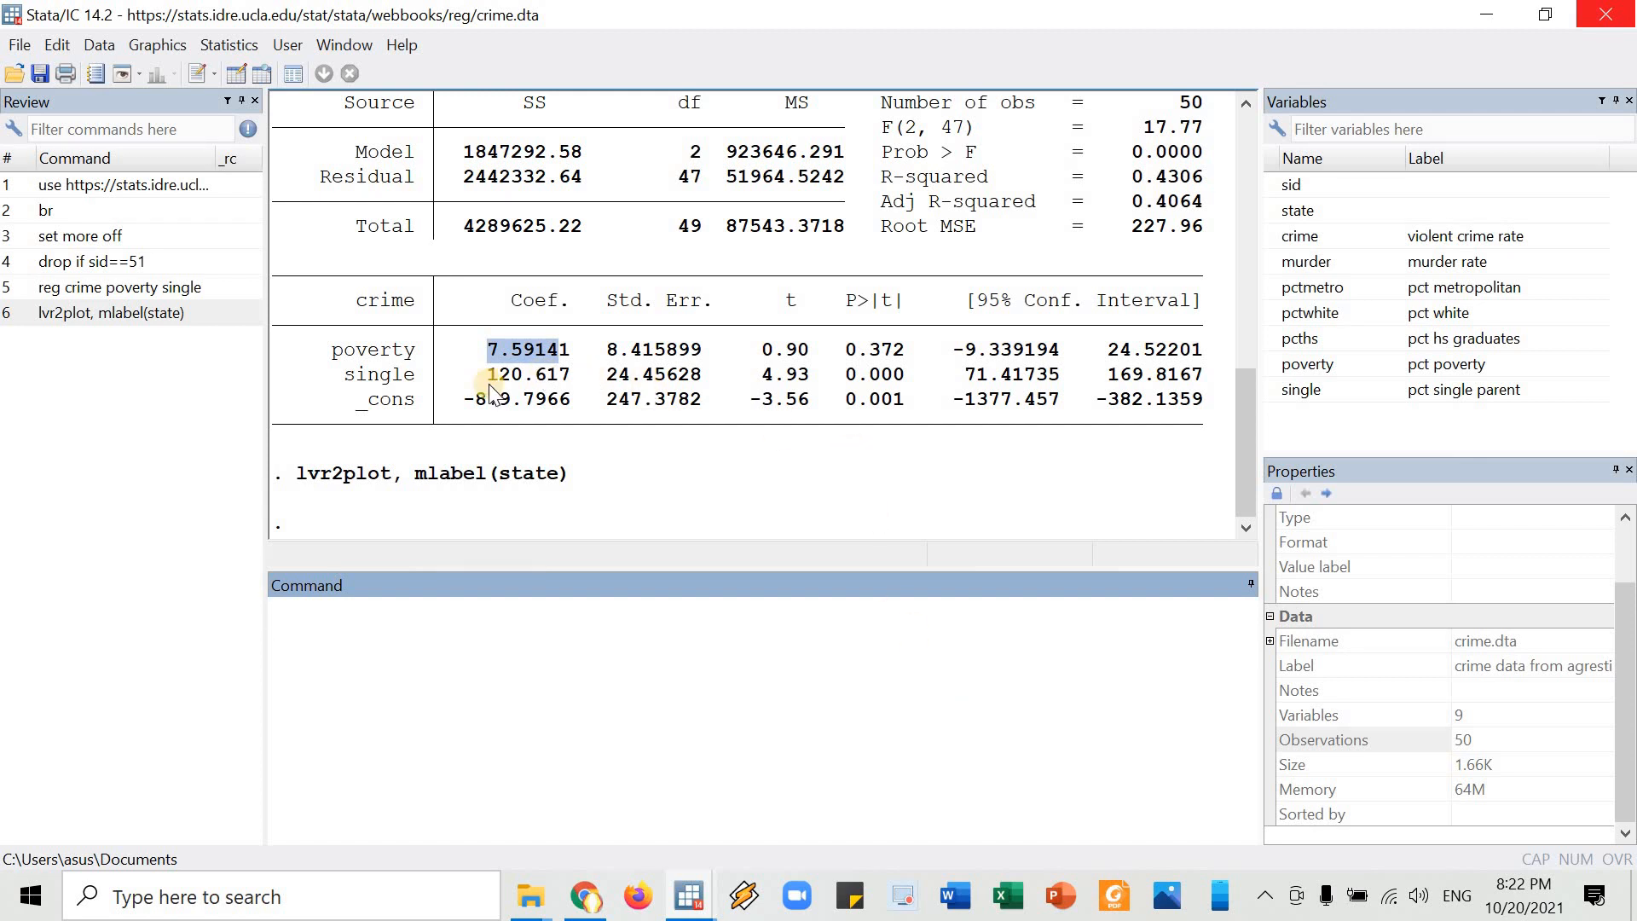
- Compare the coefficient and standard error of poverty with the standard error of single in the OLS output
drag(498, 353, 563, 350)
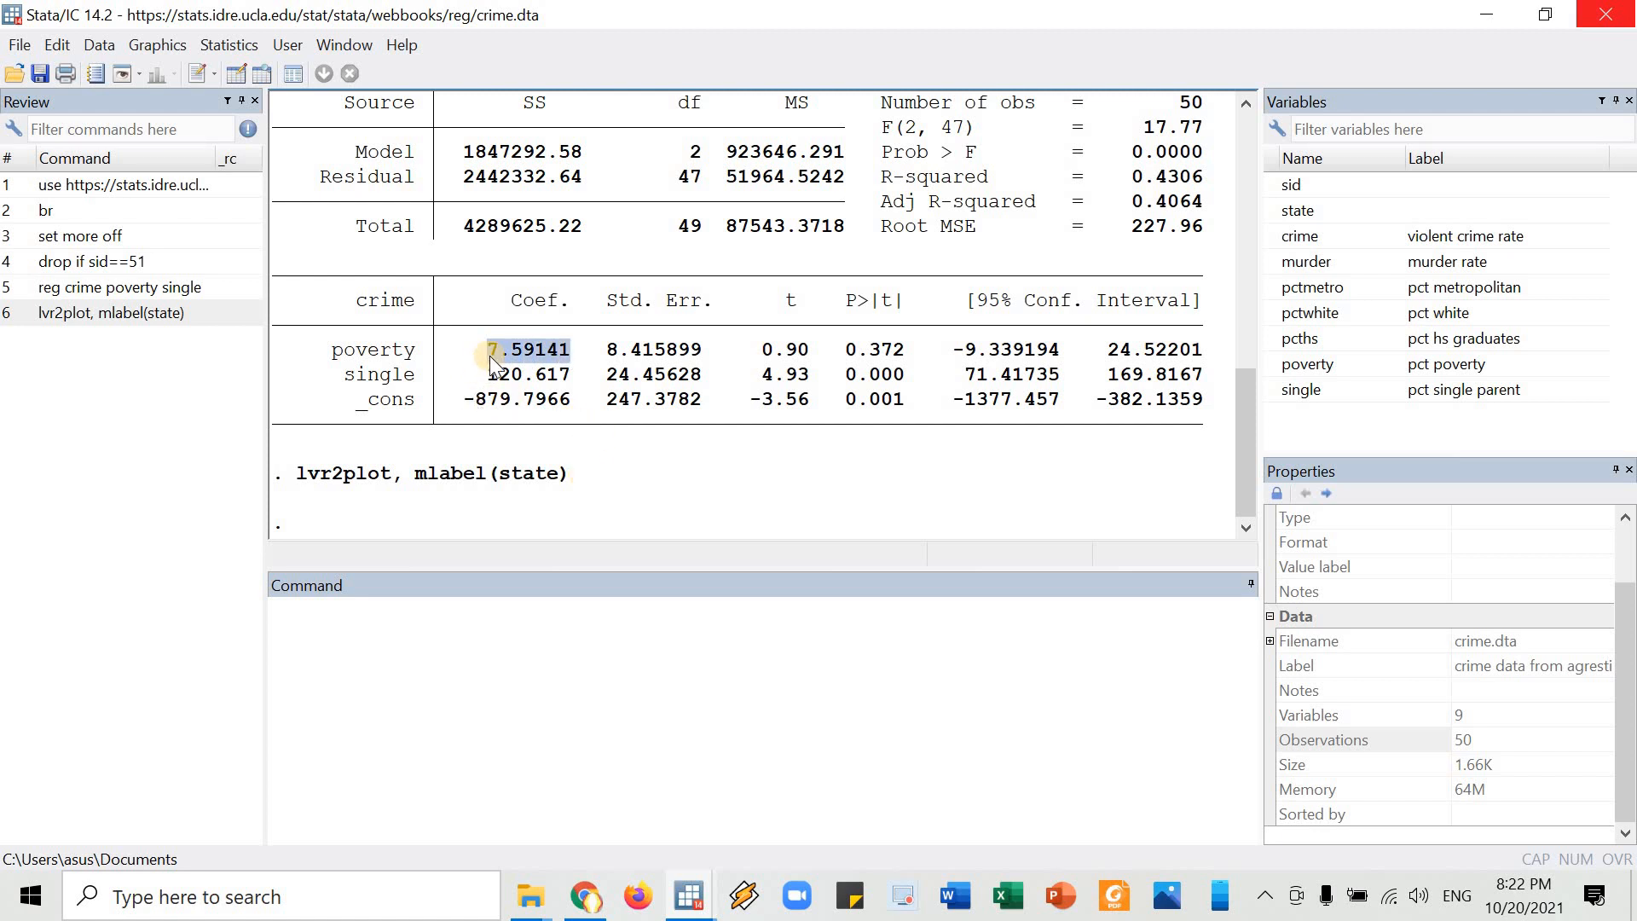
drag(490, 354, 562, 348)
drag(488, 373, 699, 347)
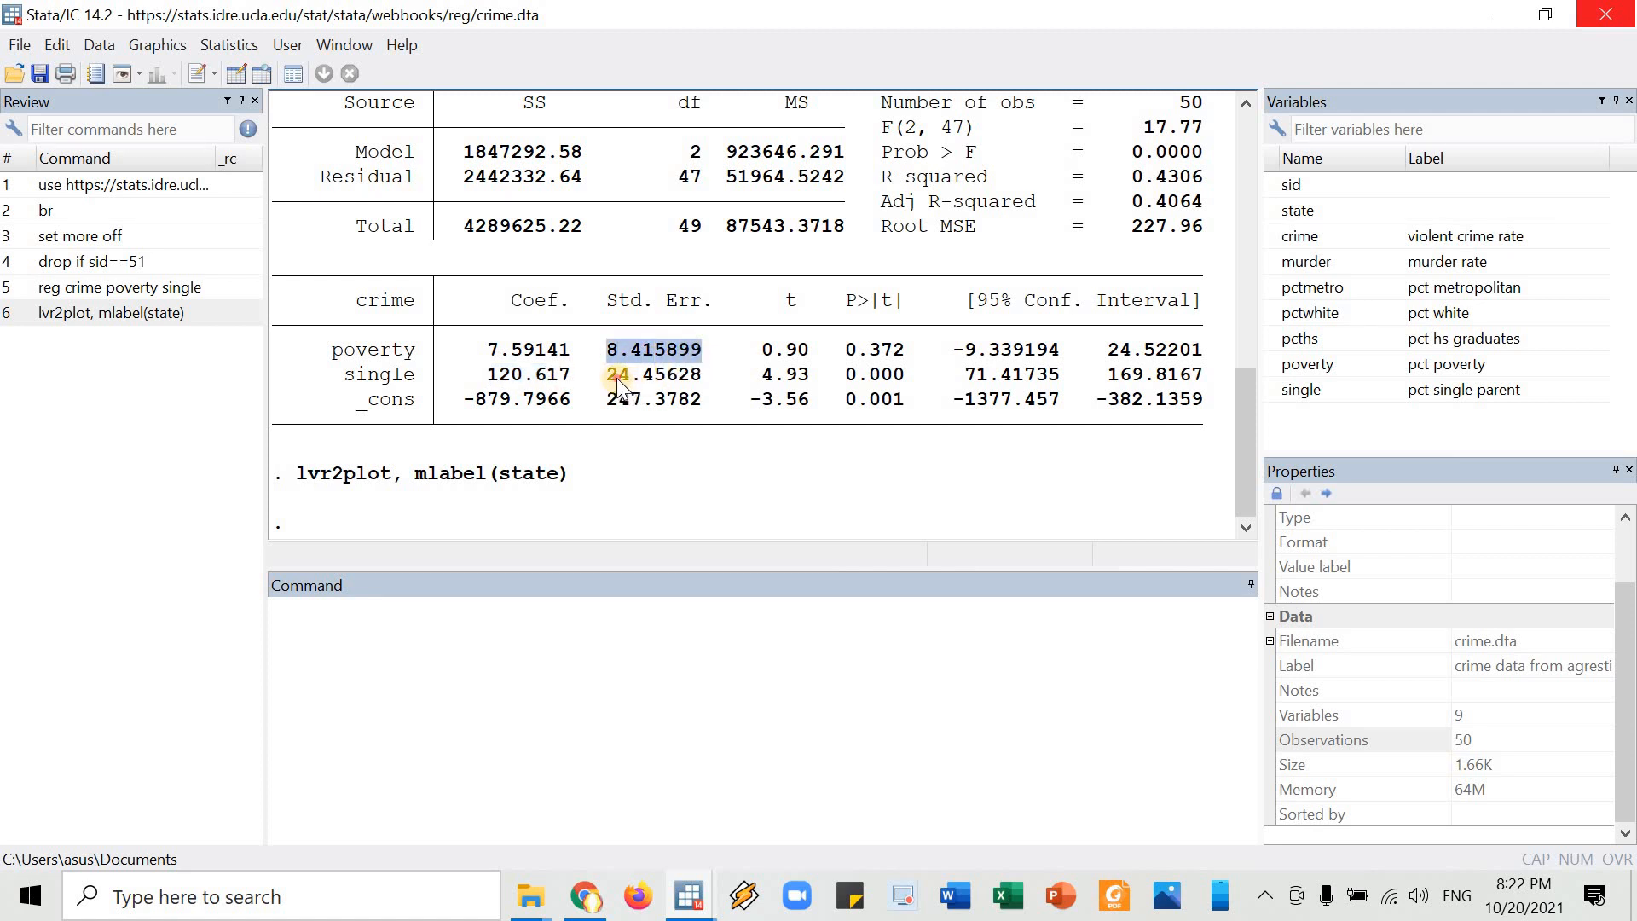
drag(617, 377, 698, 374)
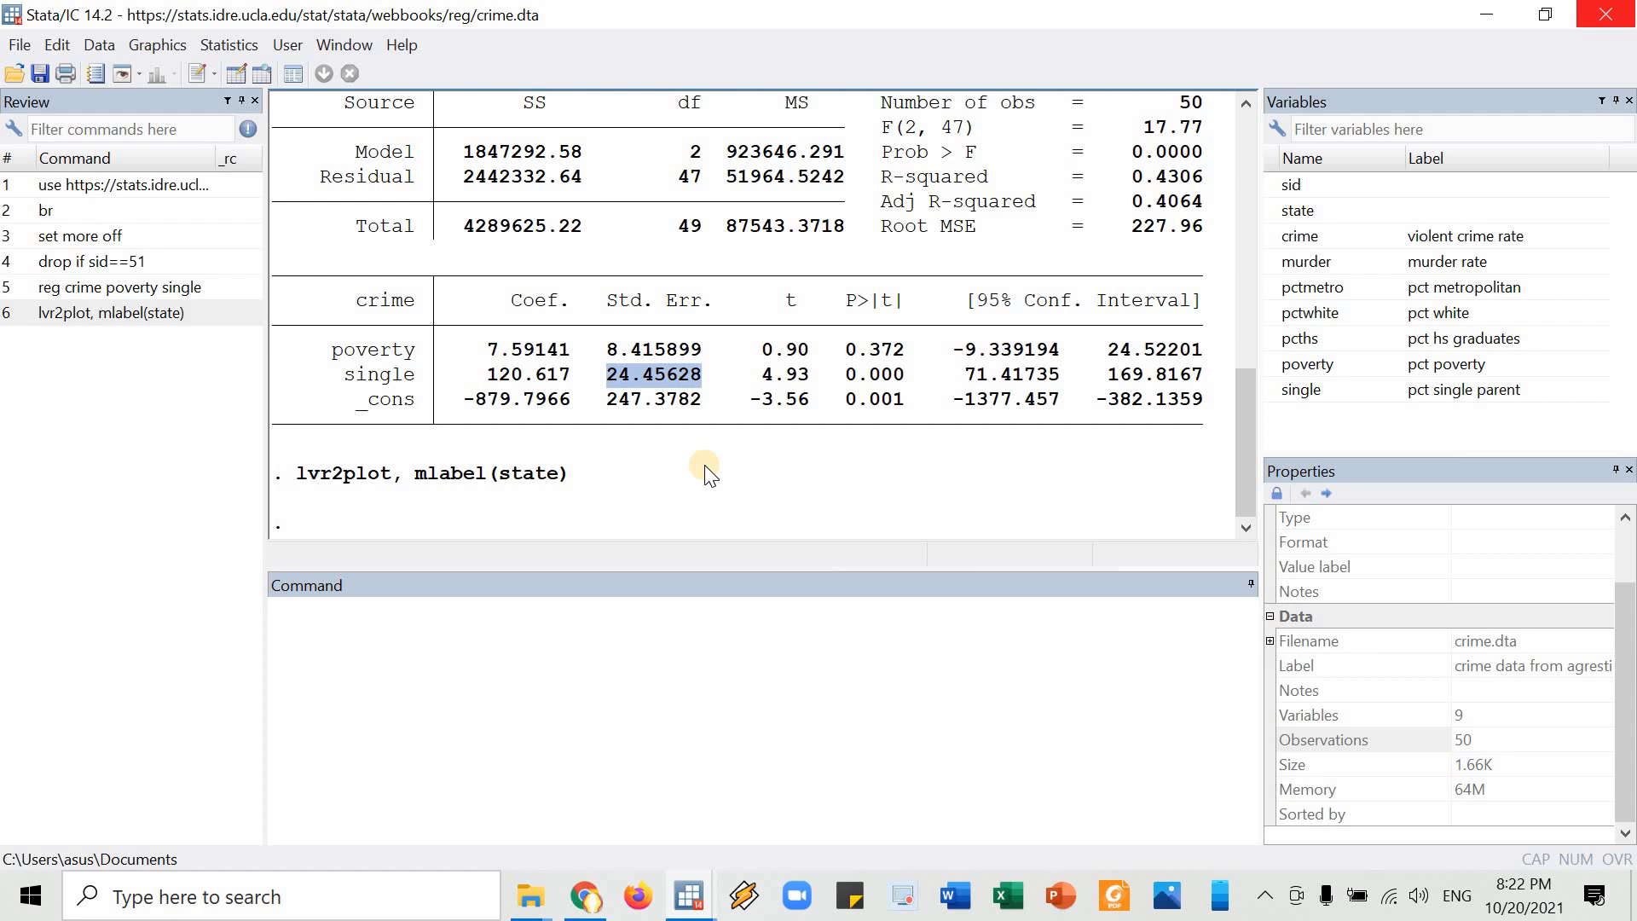
- Copy the commands "predict r1, rstandard" and "gen absr1 = abs(r1)" from the UCLA page and run them in Stata
click(543, 702)
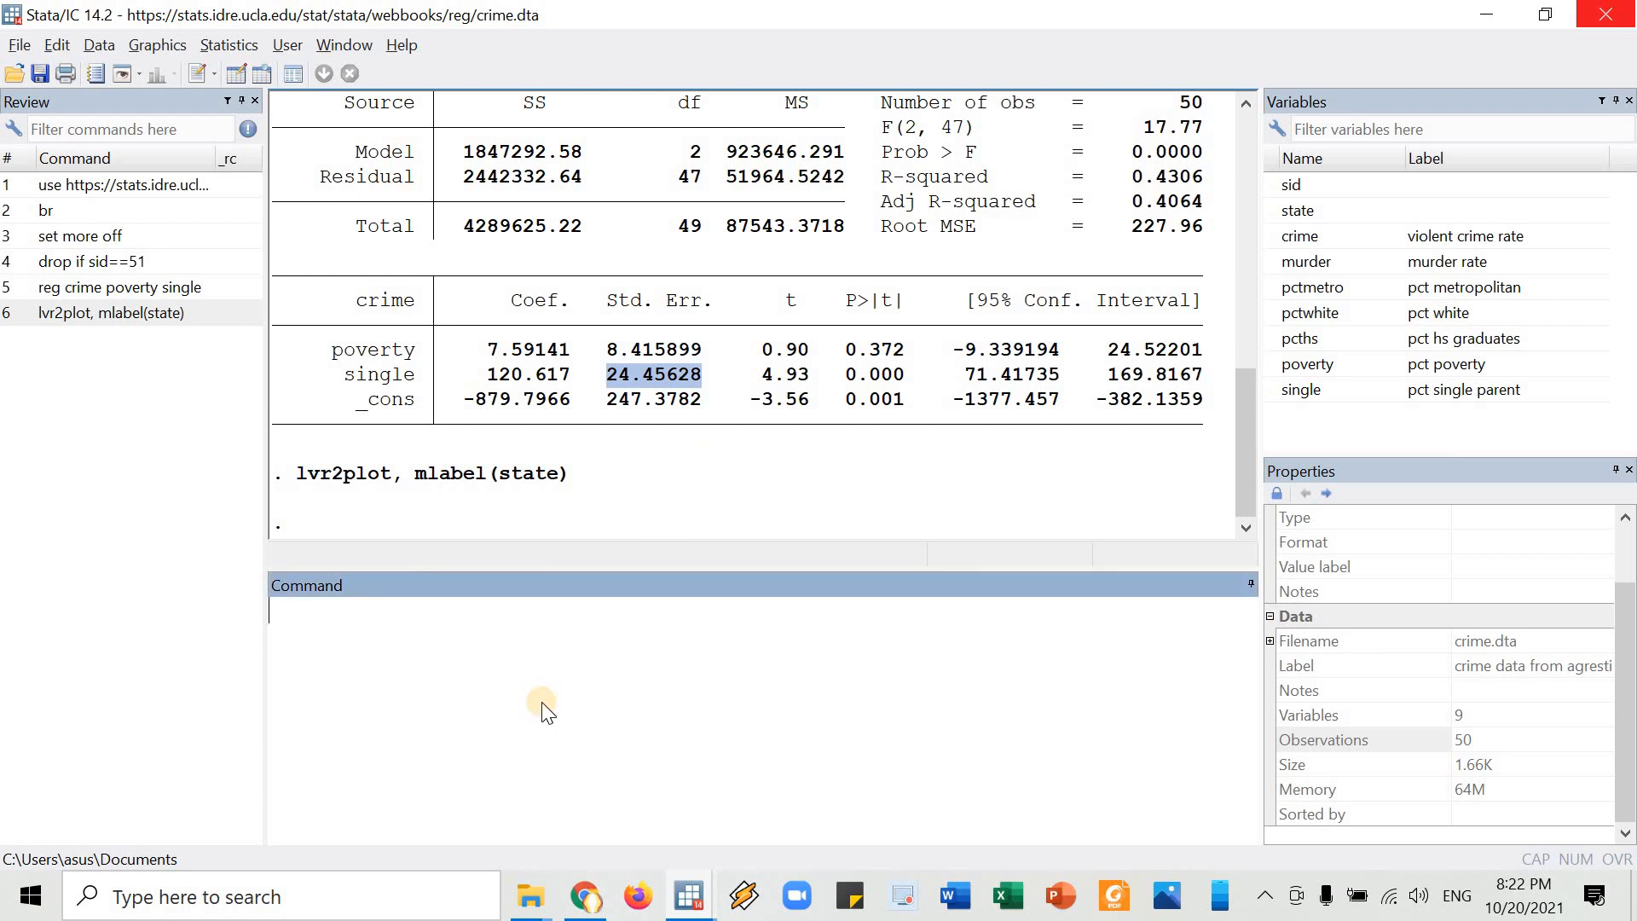
key(alt+Tab)
key(alt+Tab)
key(alt+Tab)
key(alt+Tab)
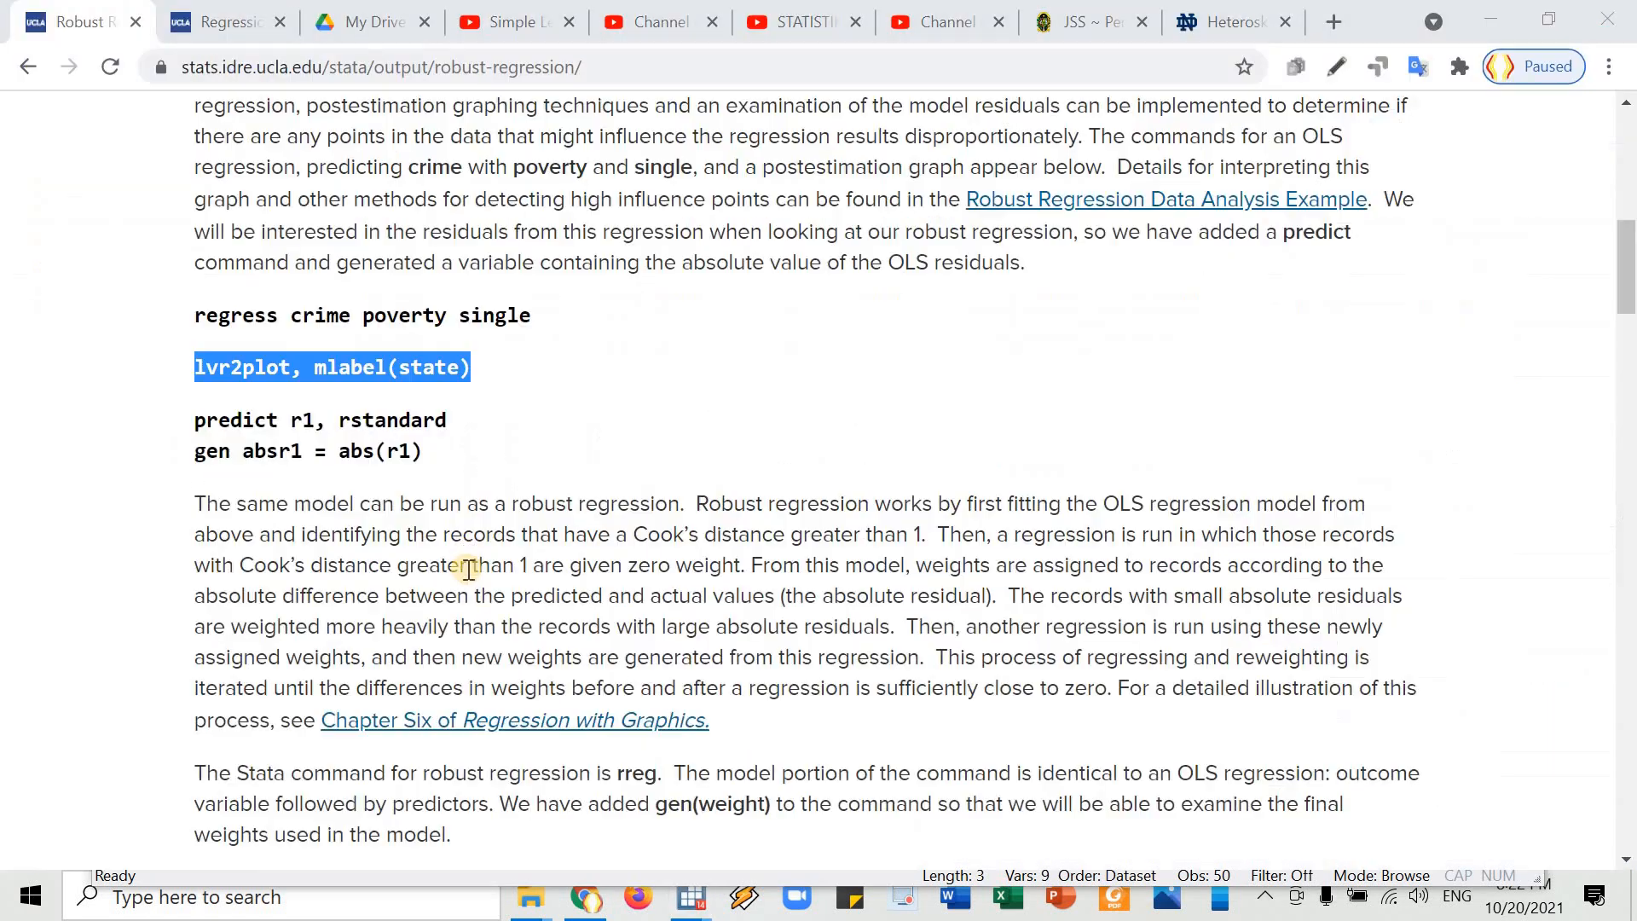
scroll(469, 551, down, 1)
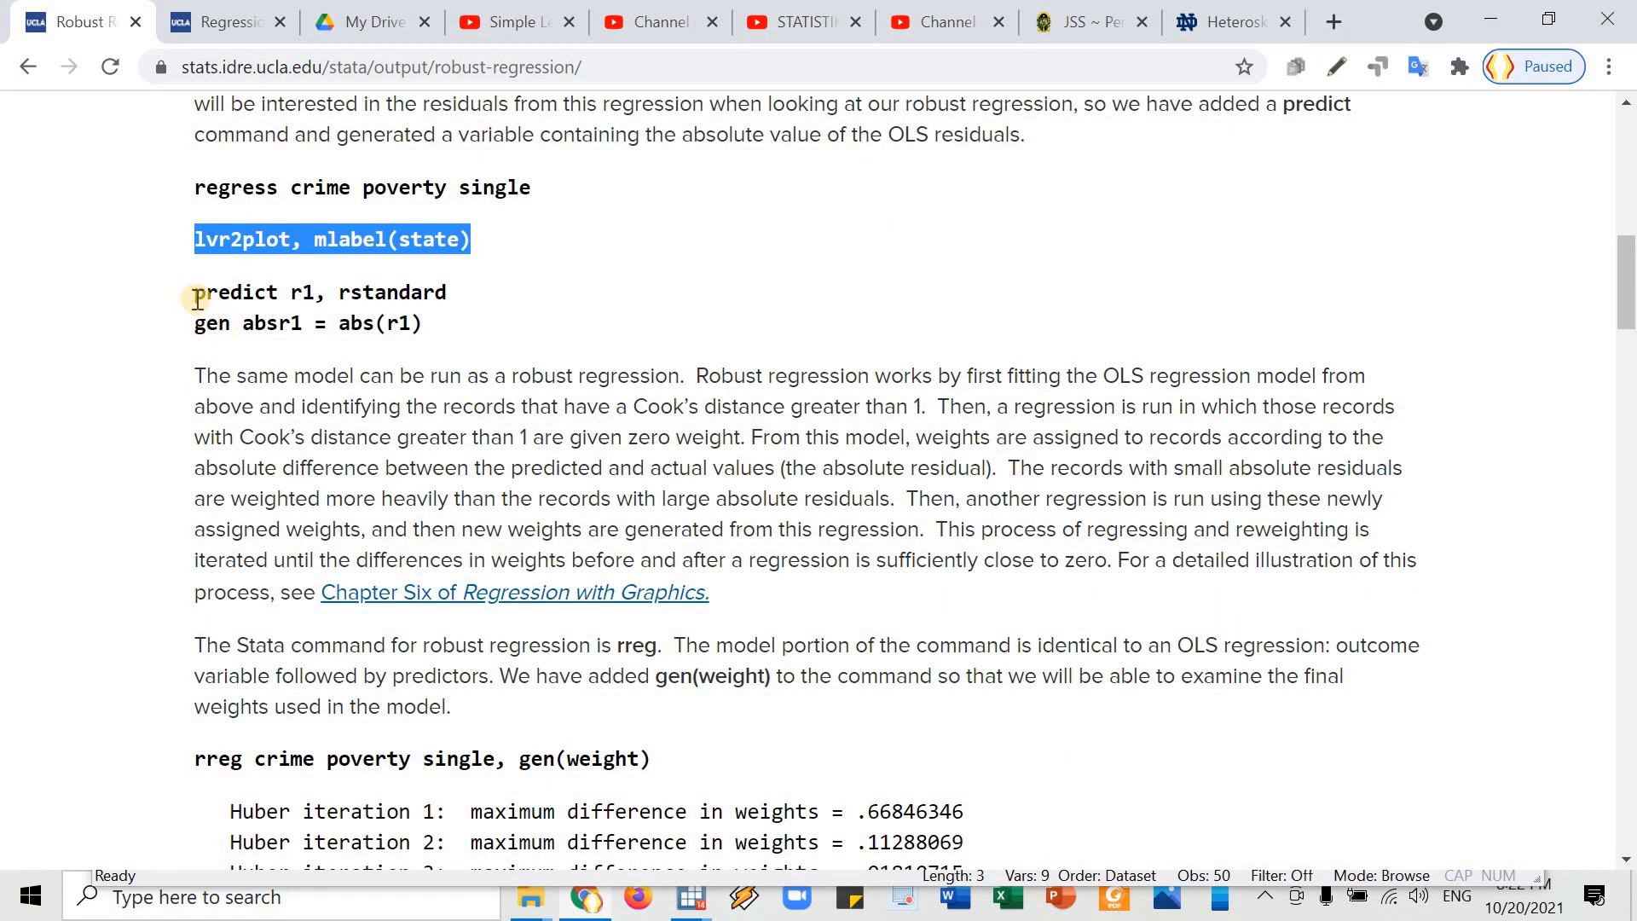
drag(194, 292, 304, 294)
drag(411, 317, 424, 324)
key(ctrl+c)
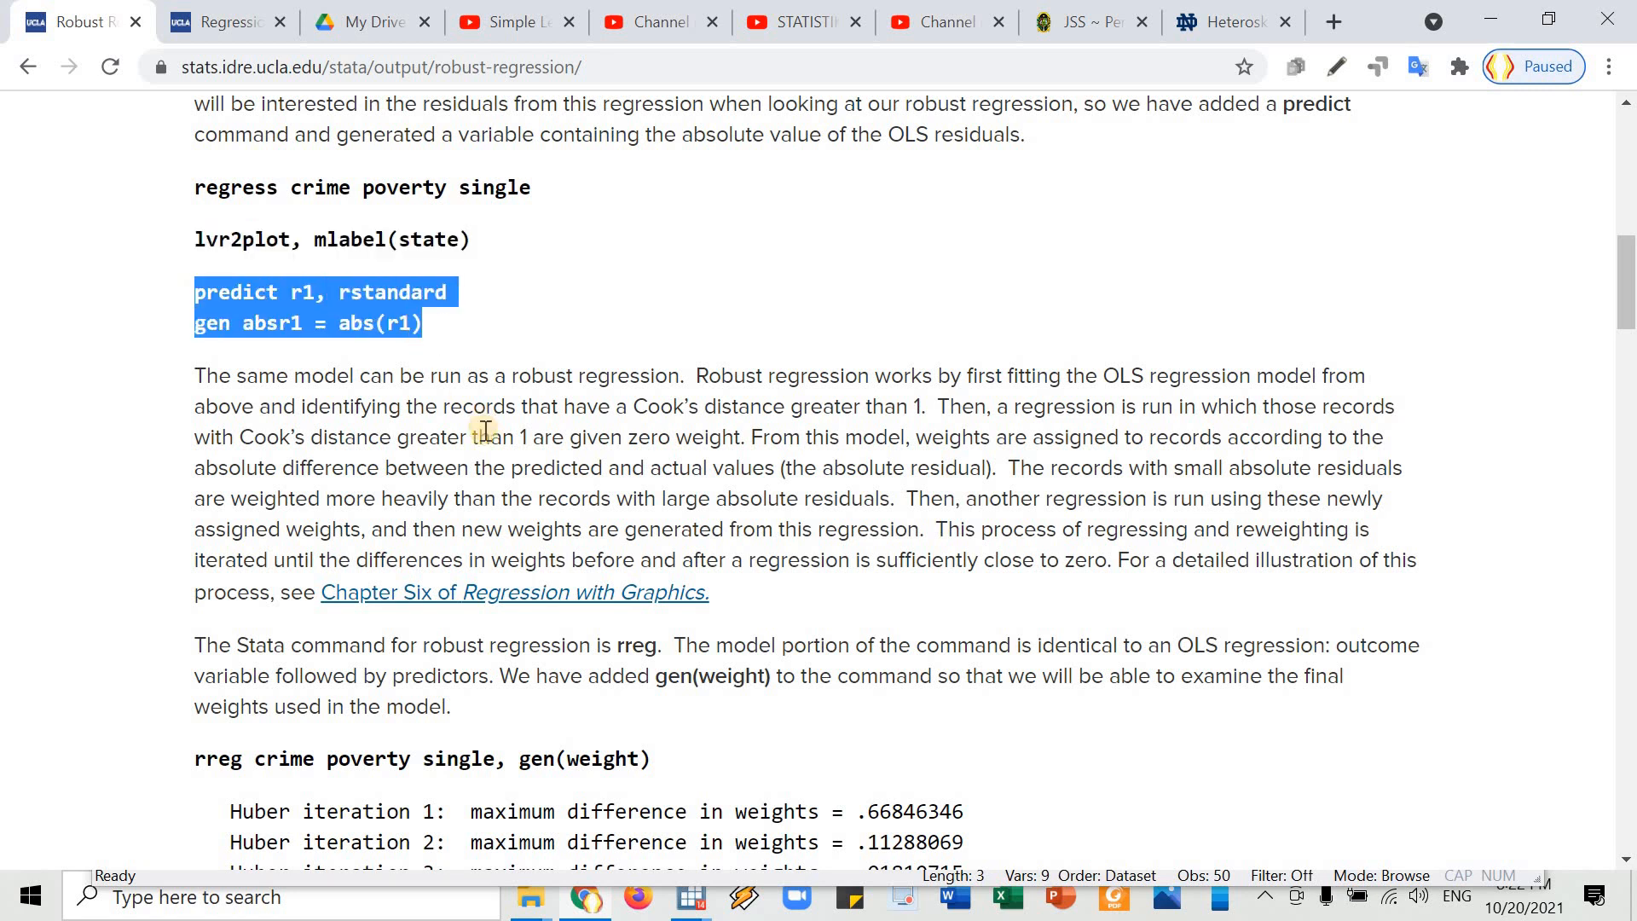
key(alt+Tab)
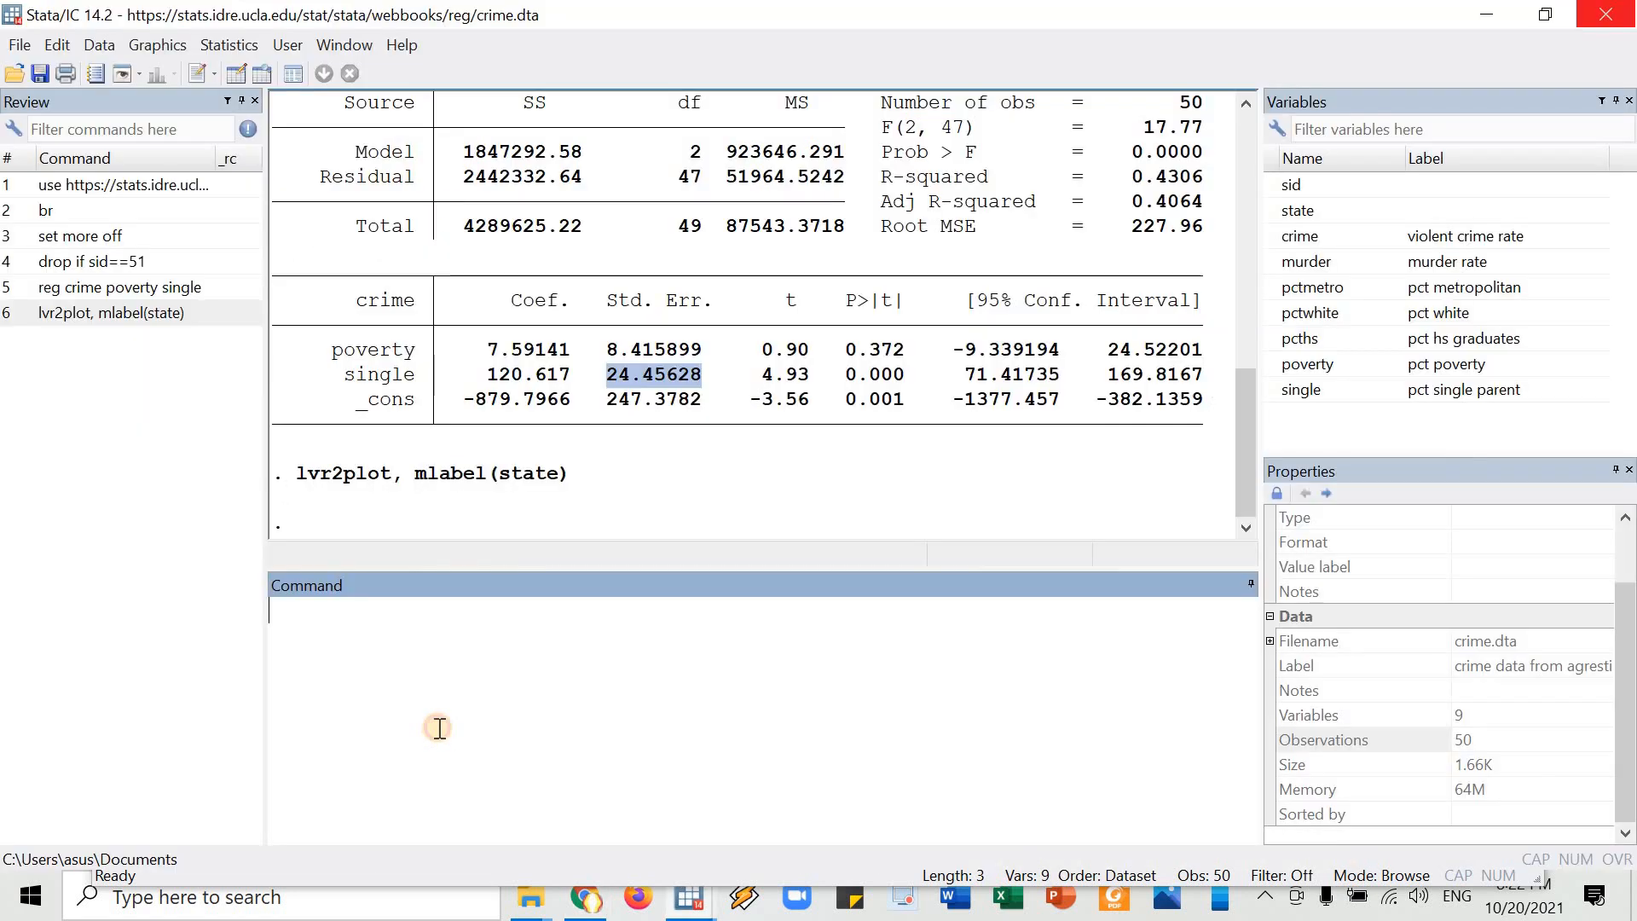
key(ctrl+v)
key(Return)
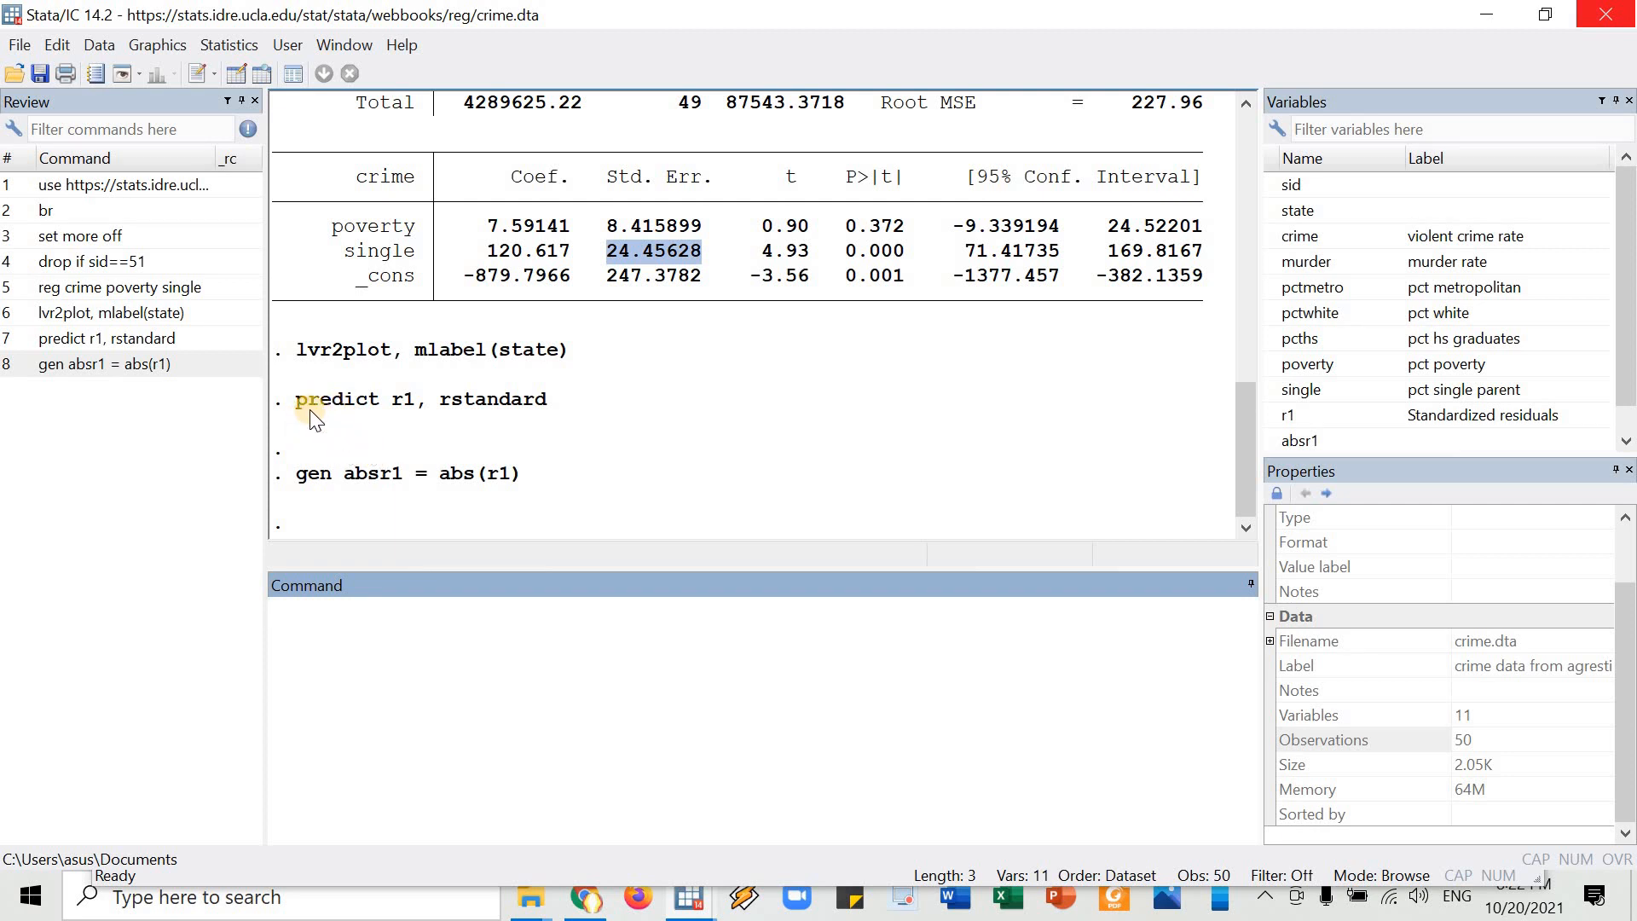
- Review the residual commands, inspect the r1 and absr1 columns in the data browser using "br", and close the browser
drag(300, 397, 474, 404)
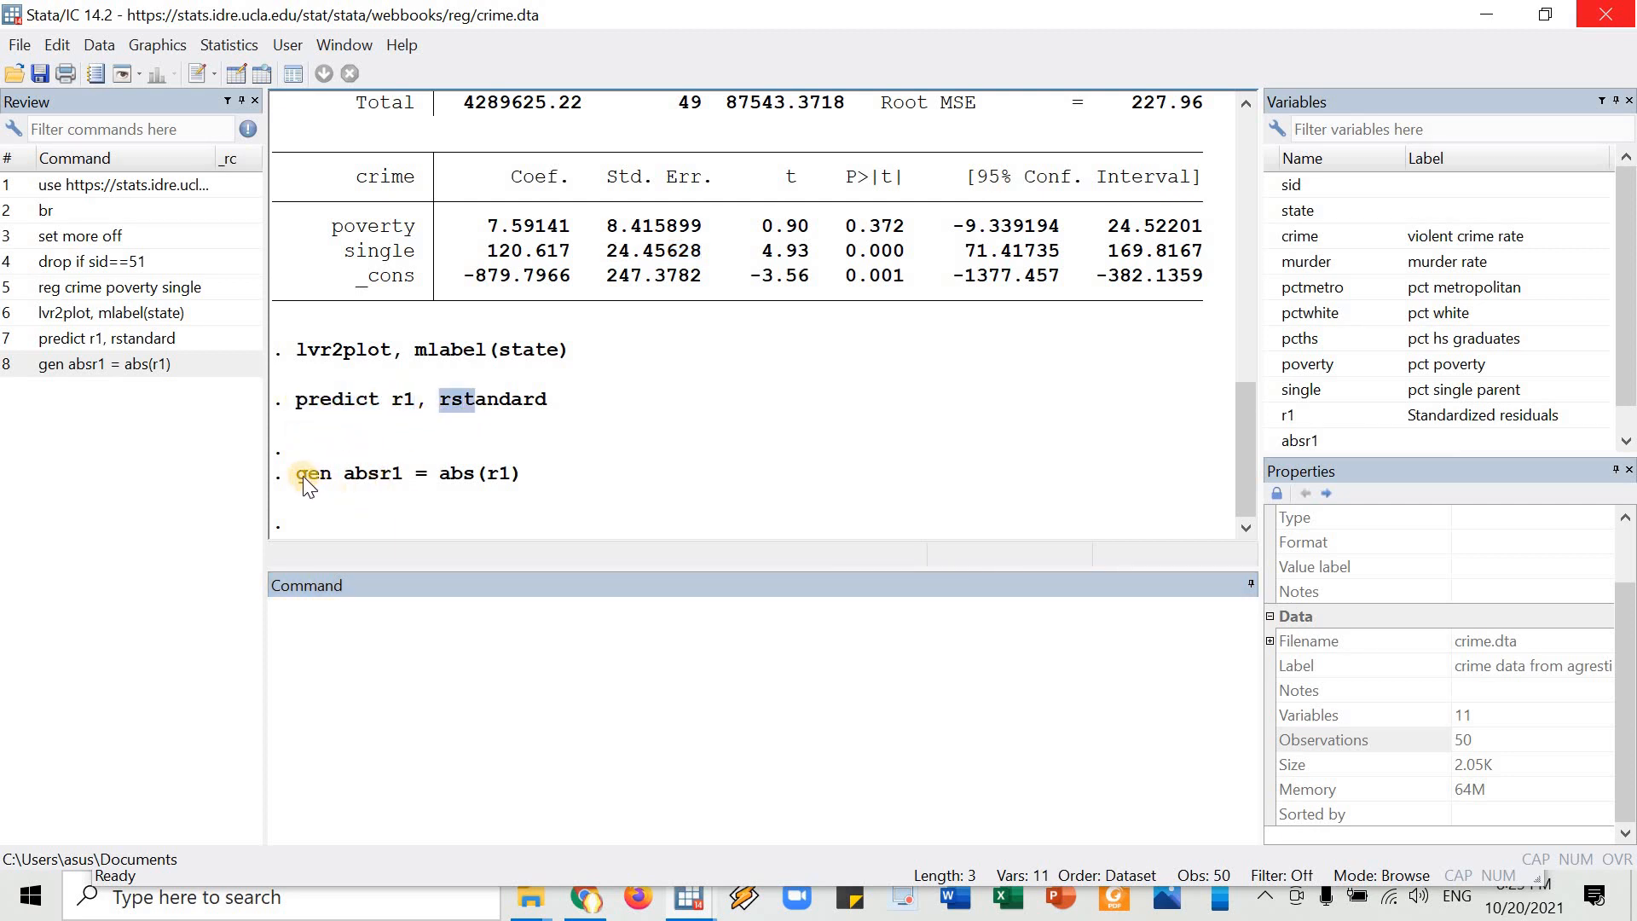
drag(296, 474, 404, 481)
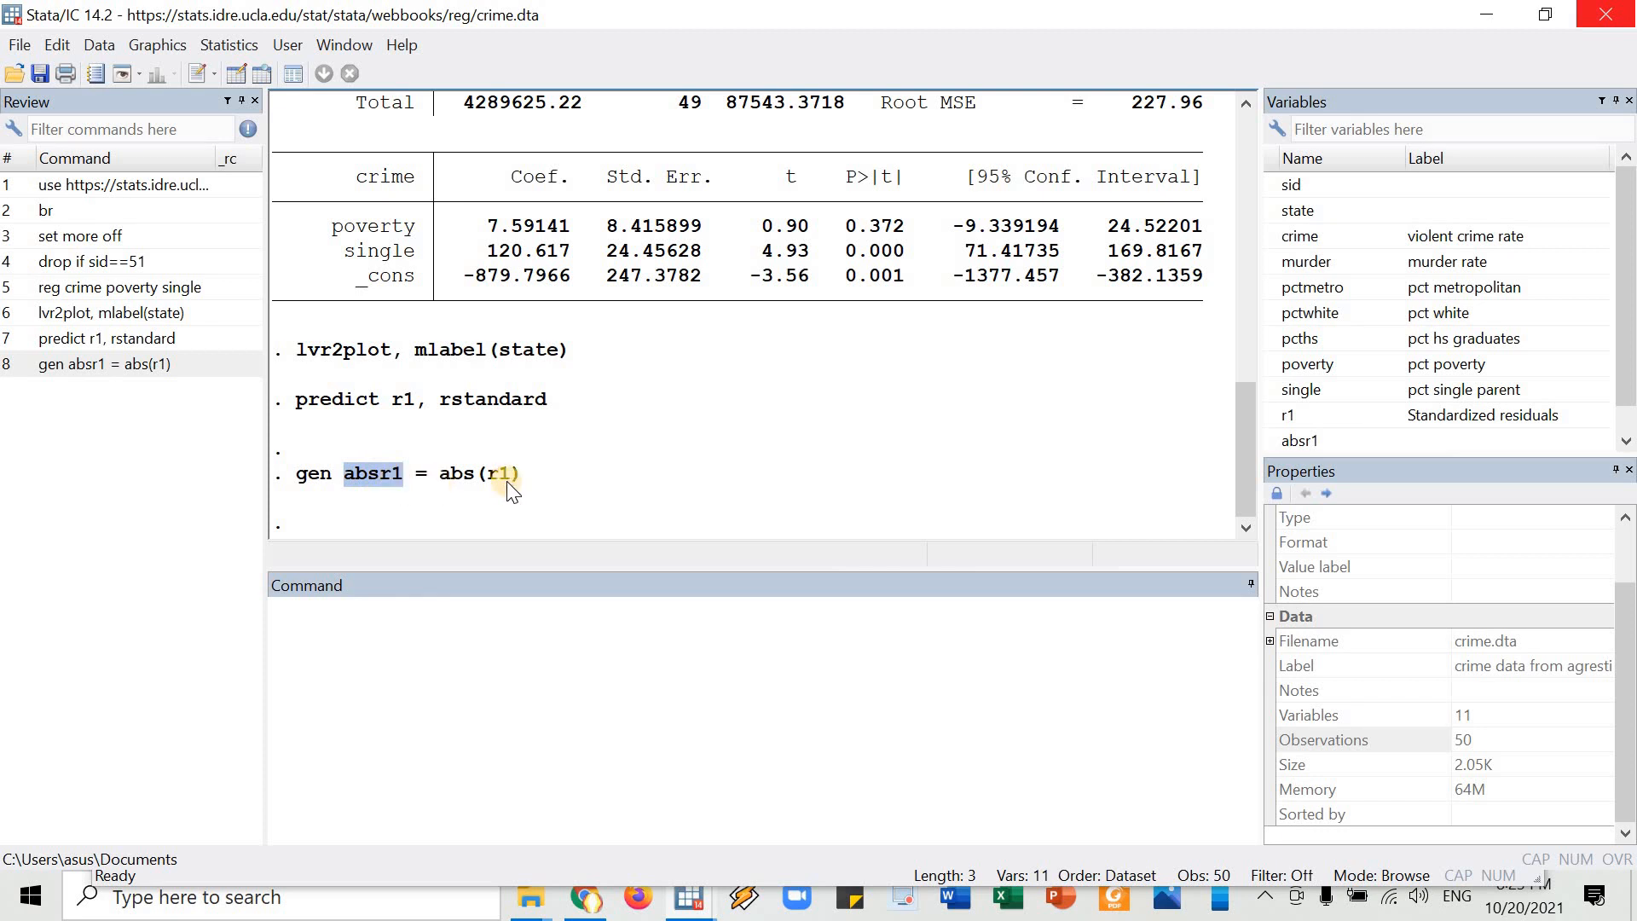
click(486, 673)
text(br)
key(Return)
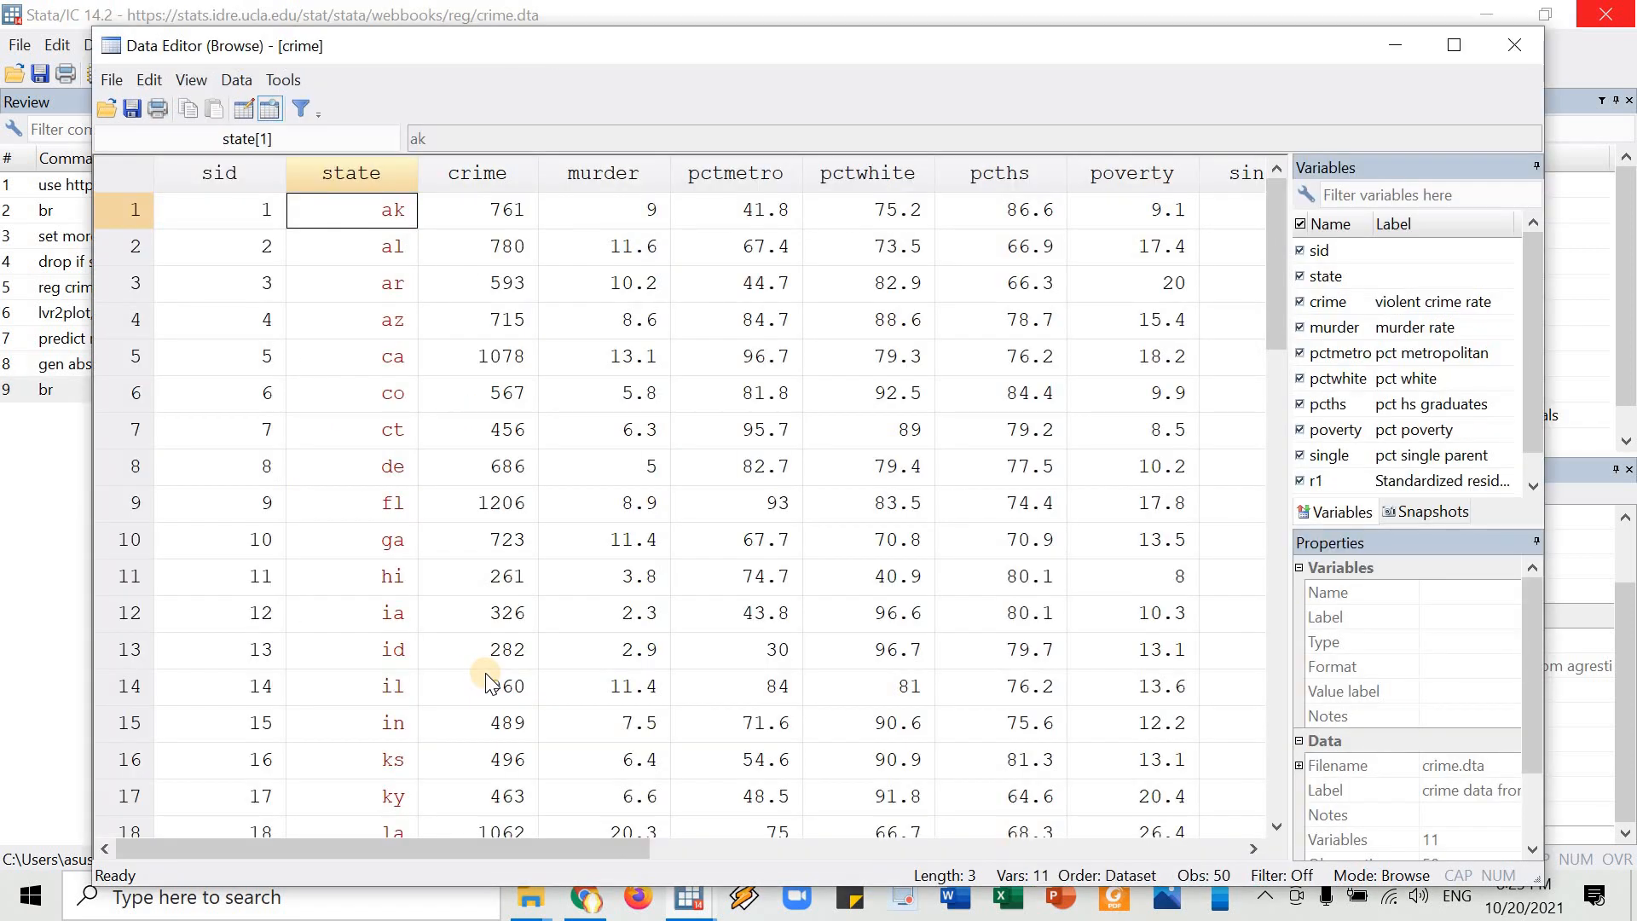
key(Right)
key(Right)
key(Right)
key(Right)
key(Right)
key(Right)
key(Right)
key(Right)
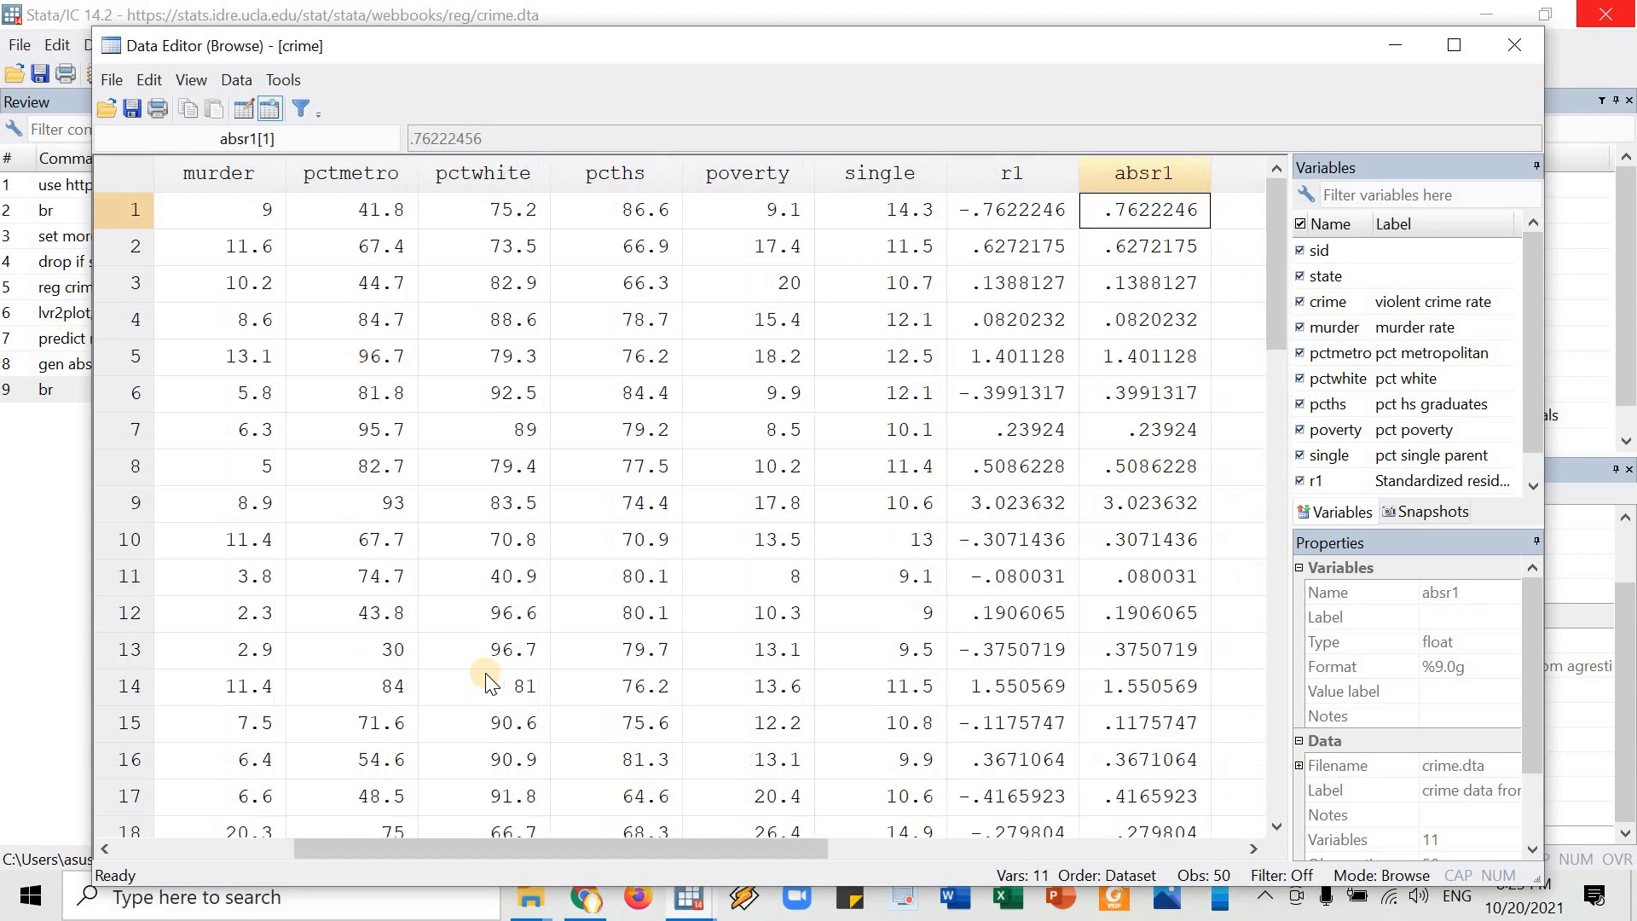
key(Left)
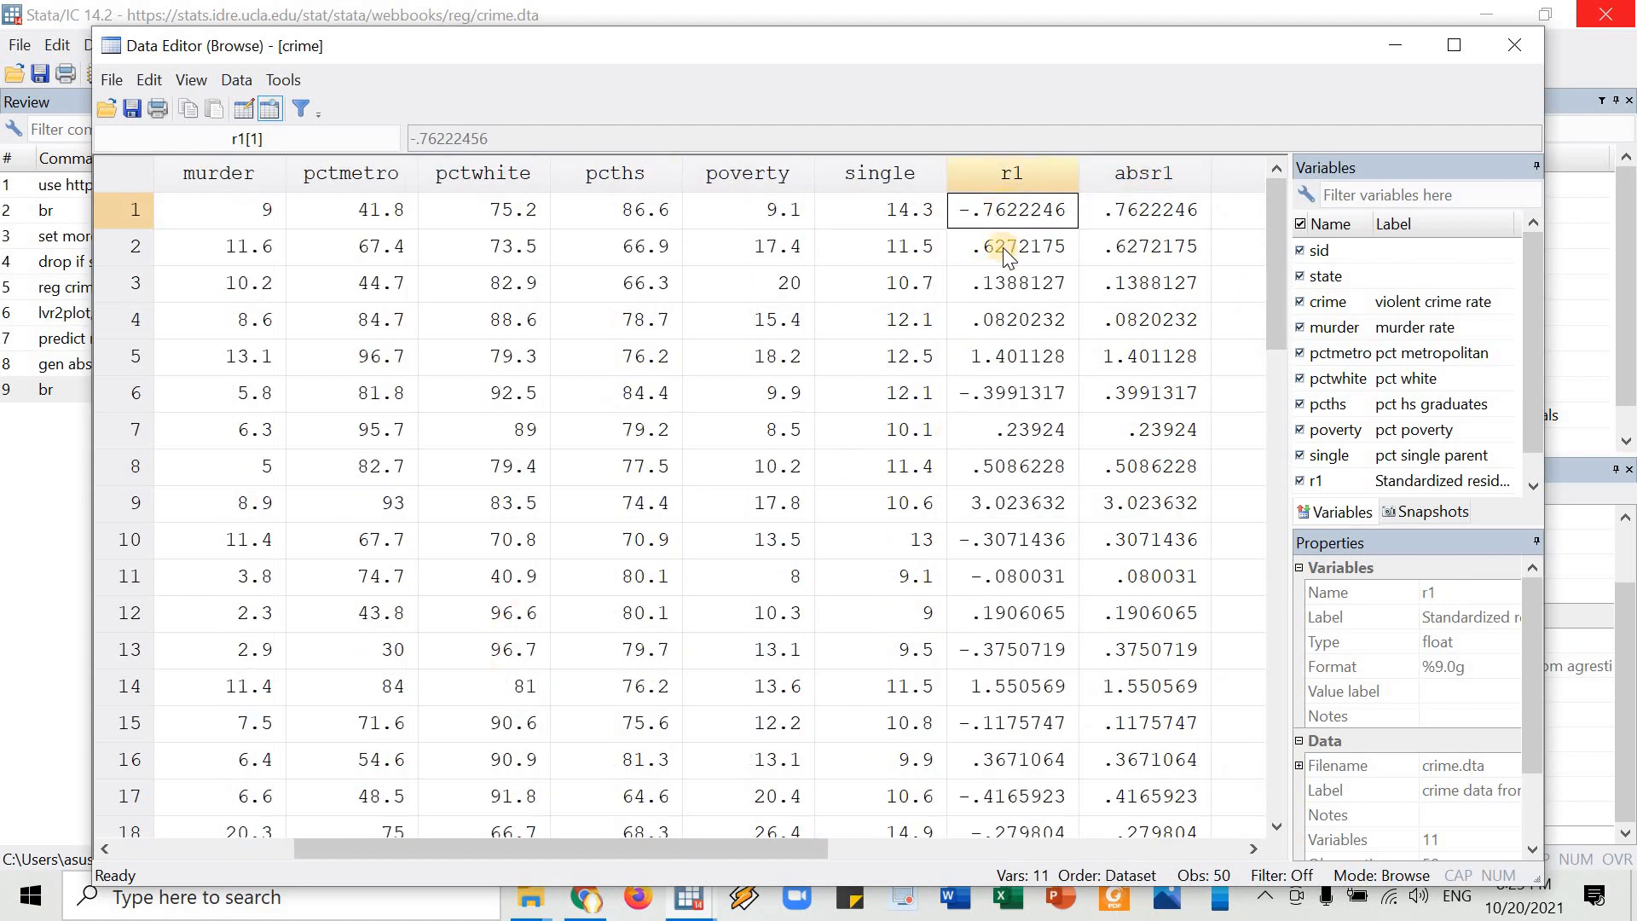
key(Down)
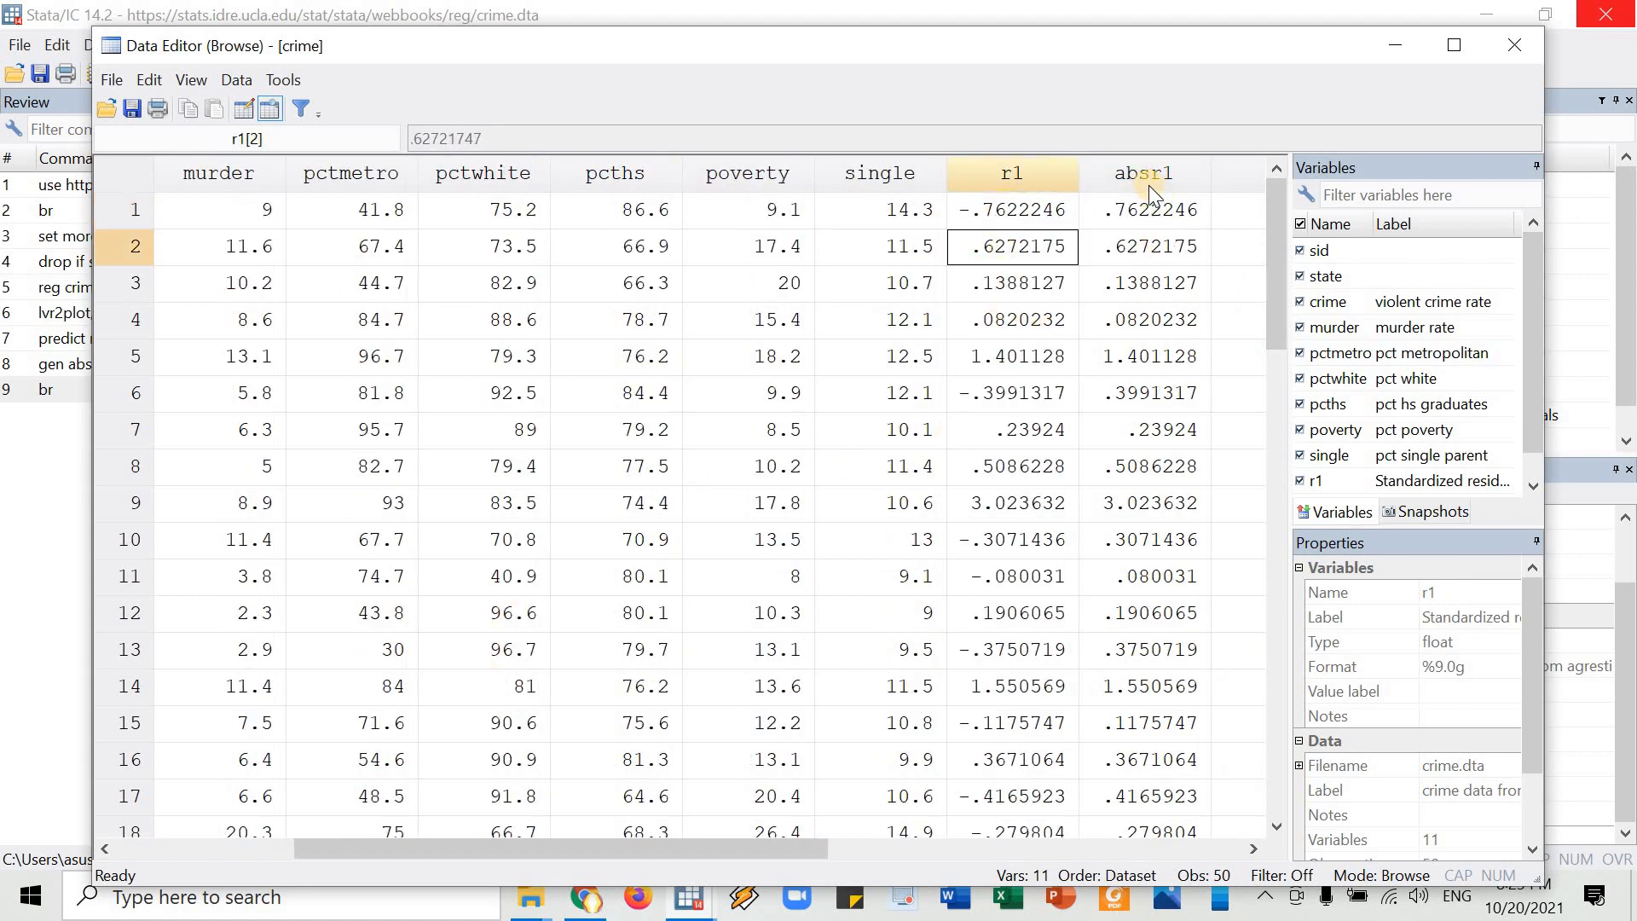
click(1007, 174)
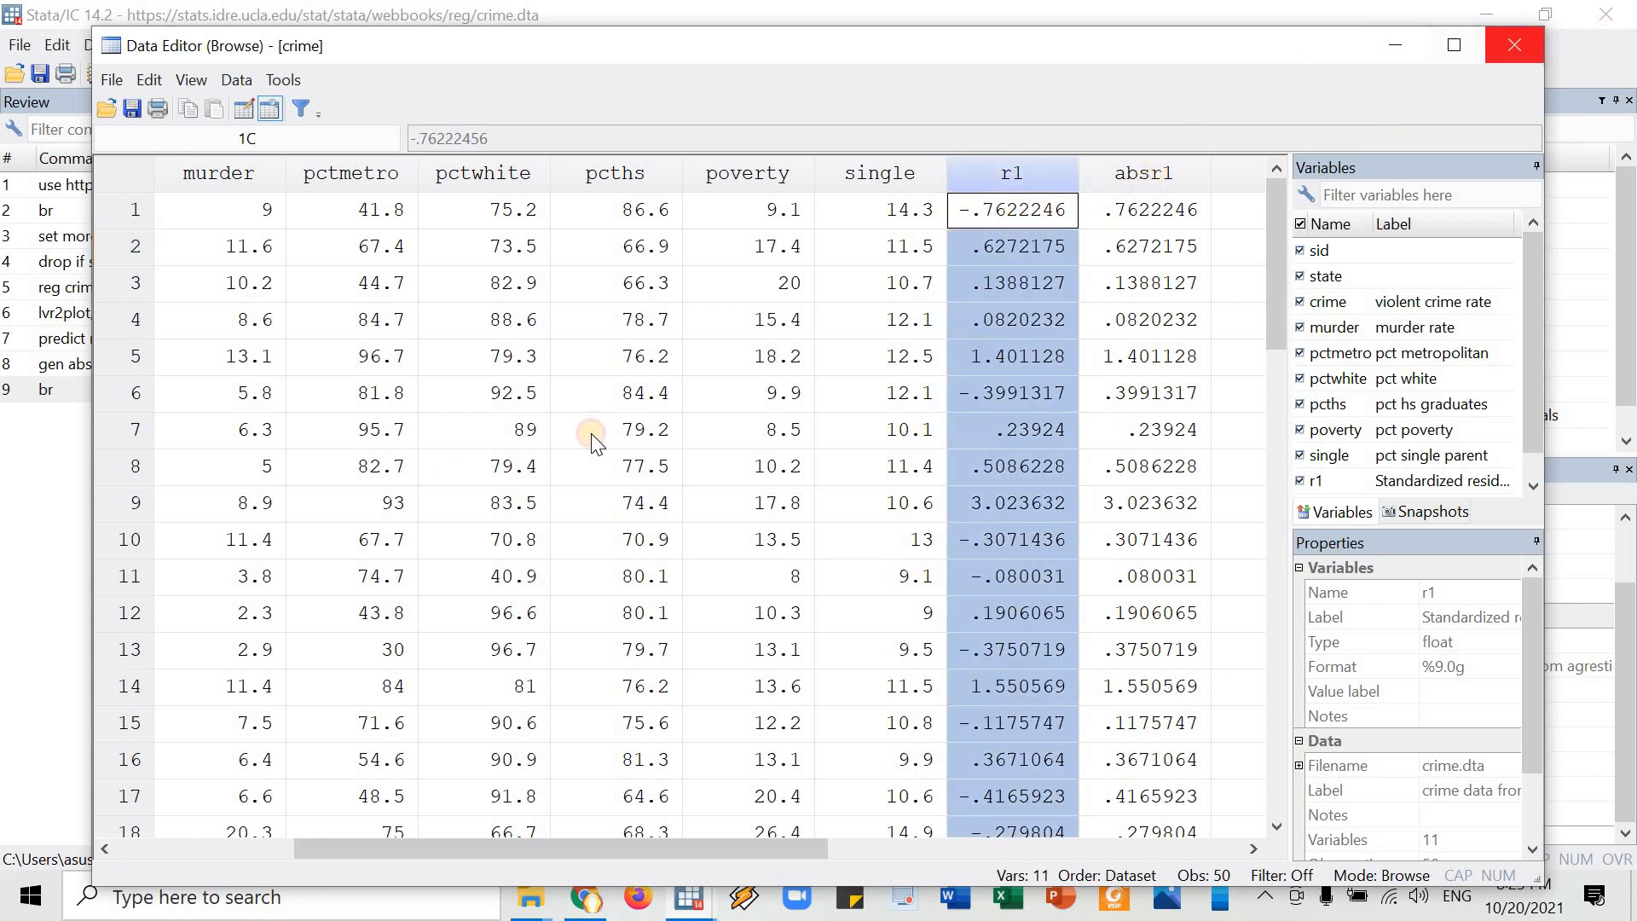
click(1508, 45)
- Copy the command "rreg crime poverty single, gen(weight)" from the UCLA page and paste it into Stata's command line
key(alt+Tab)
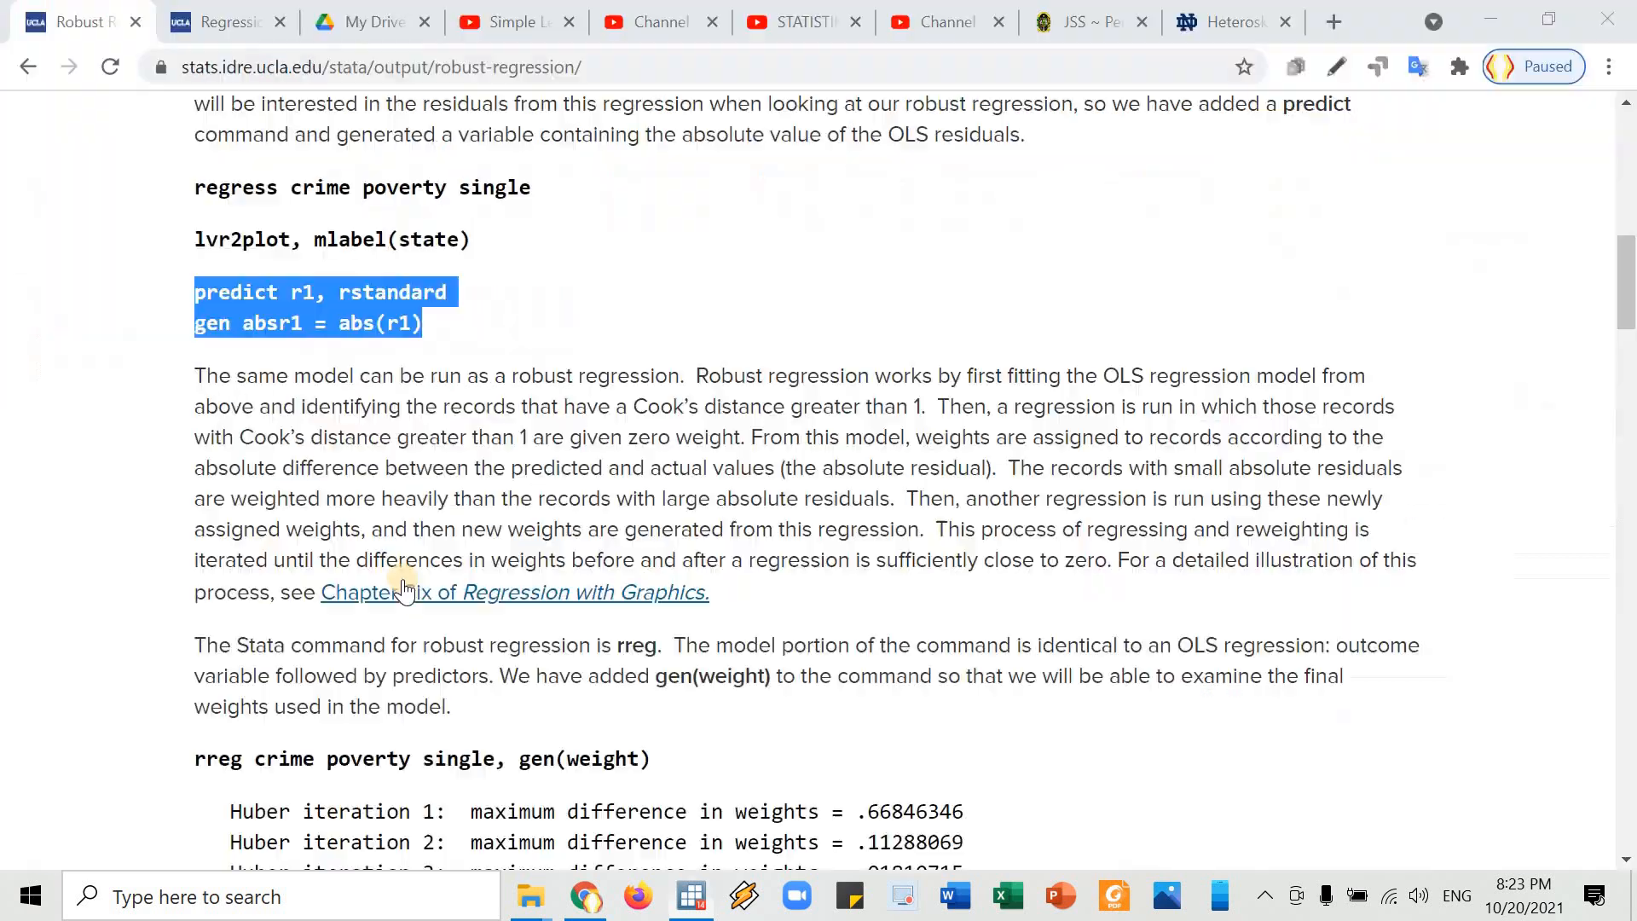
scroll(209, 541, down, 2)
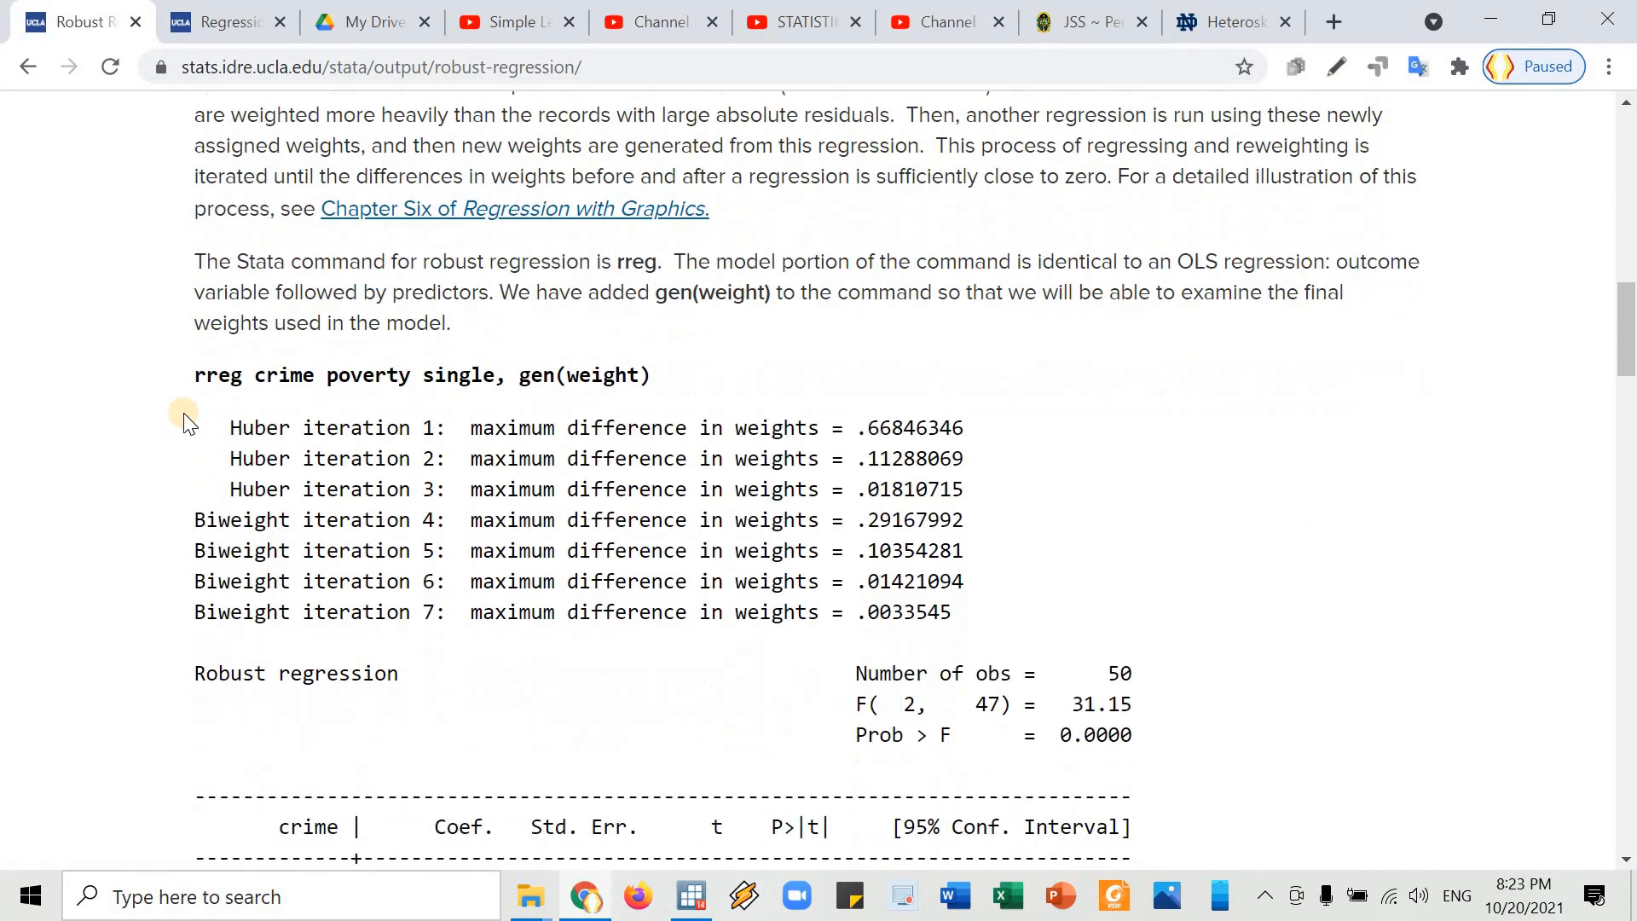
mouse_move(274, 375)
mouse_down()
mouse_move(208, 375)
mouse_move(290, 375)
mouse_up()
click(208, 375)
drag(444, 365, 653, 377)
key(ctrl+c)
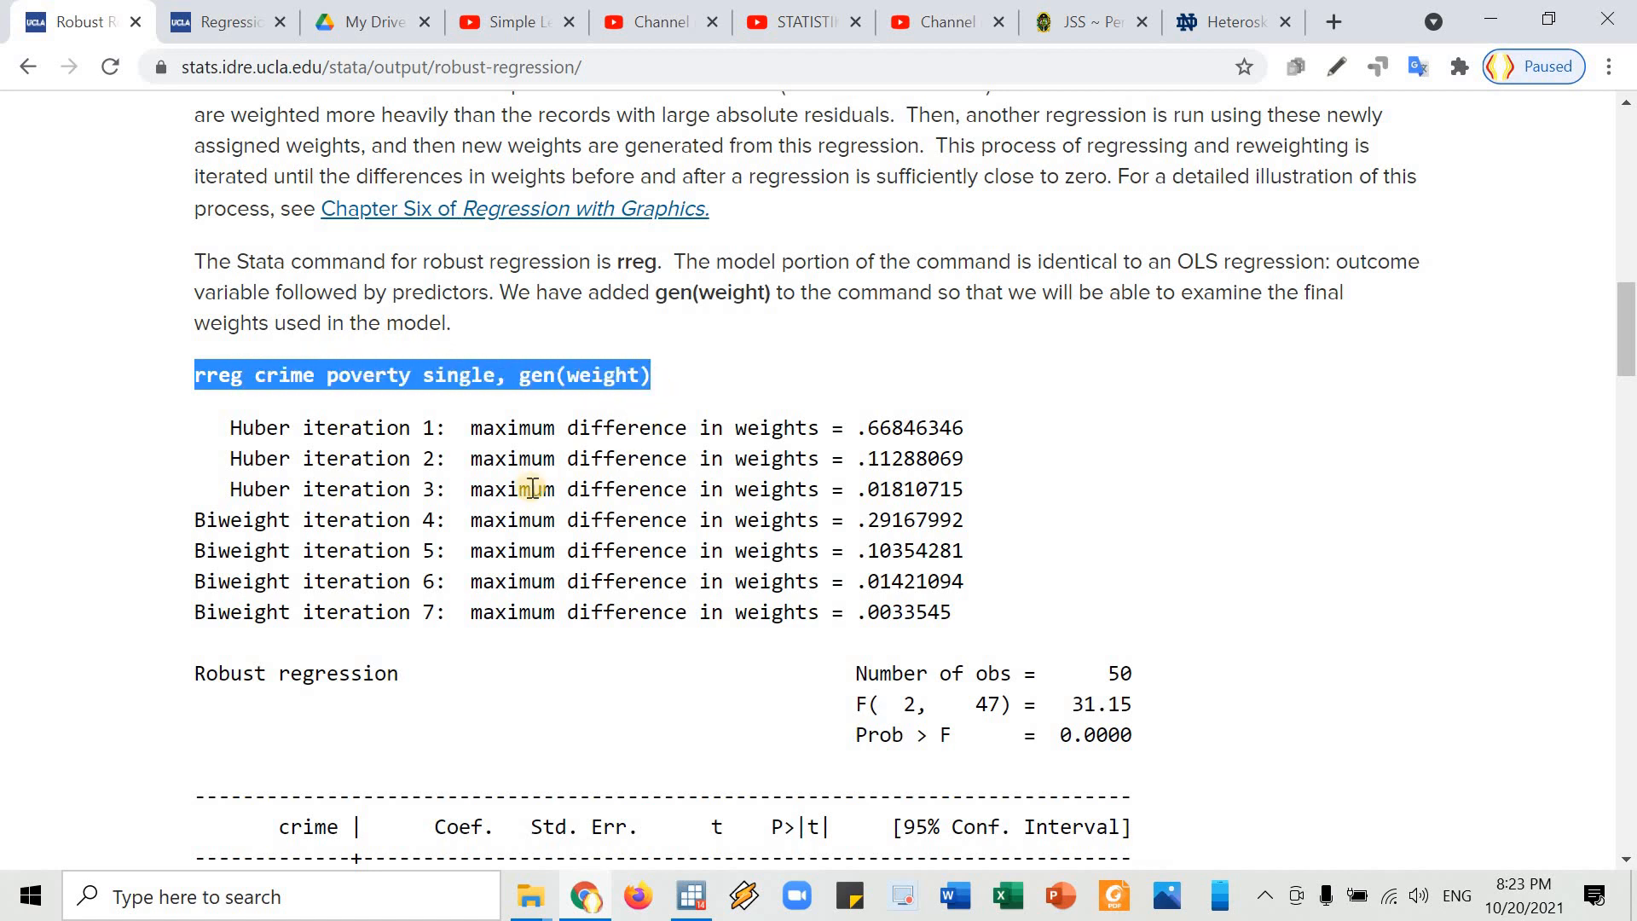
key(alt+Tab)
key(ctrl+v)
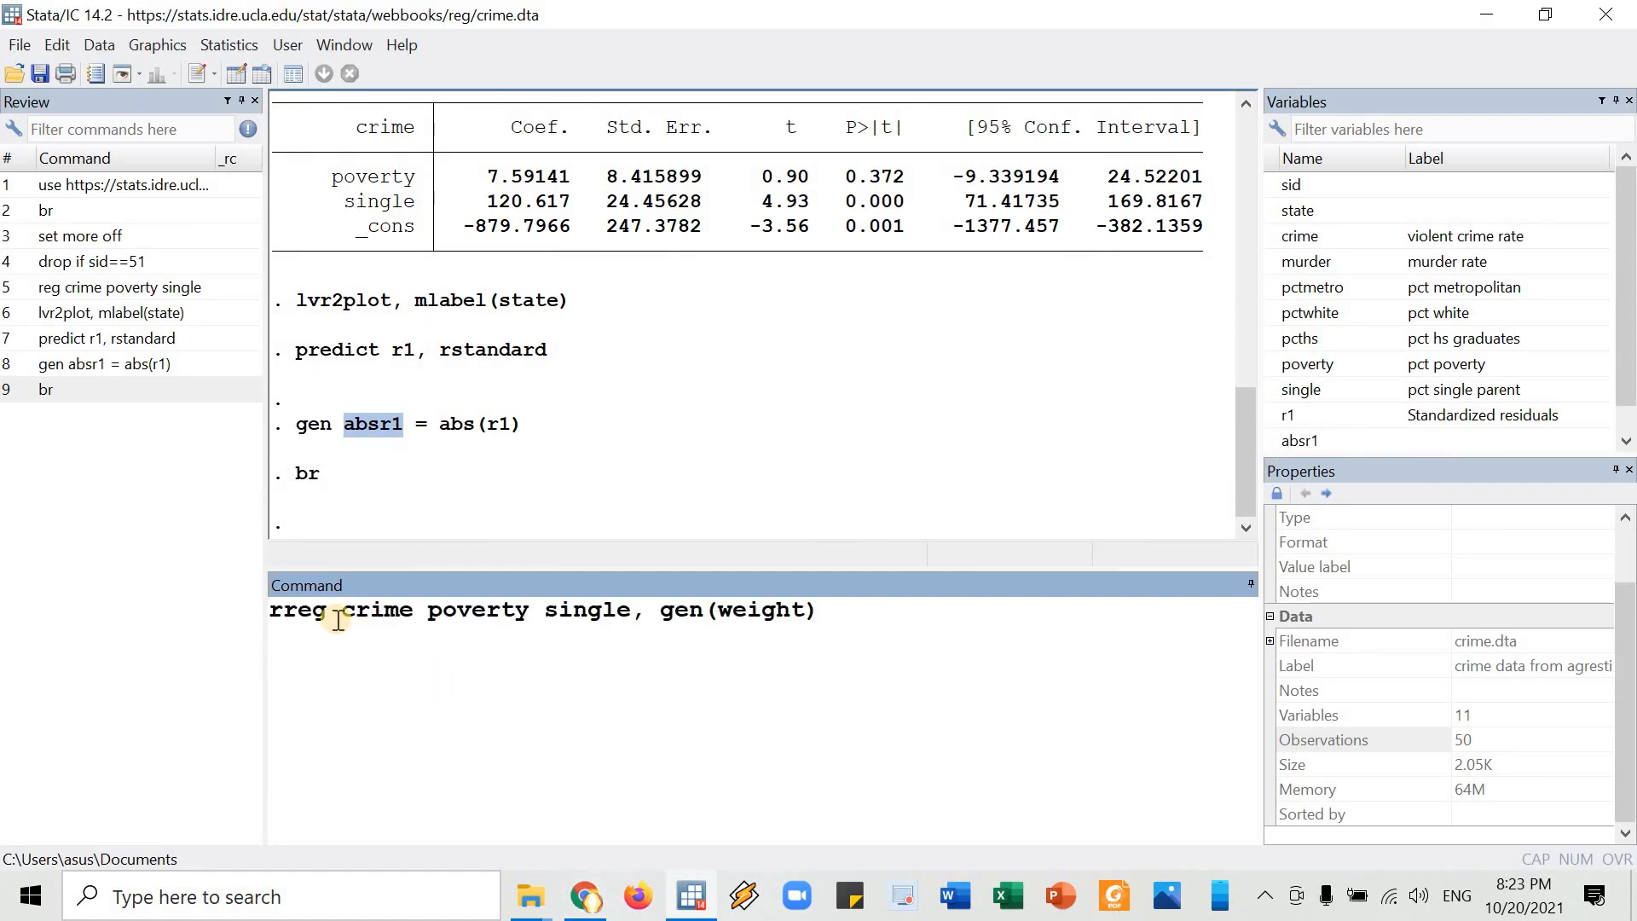
click(288, 611)
key(BackSpace)
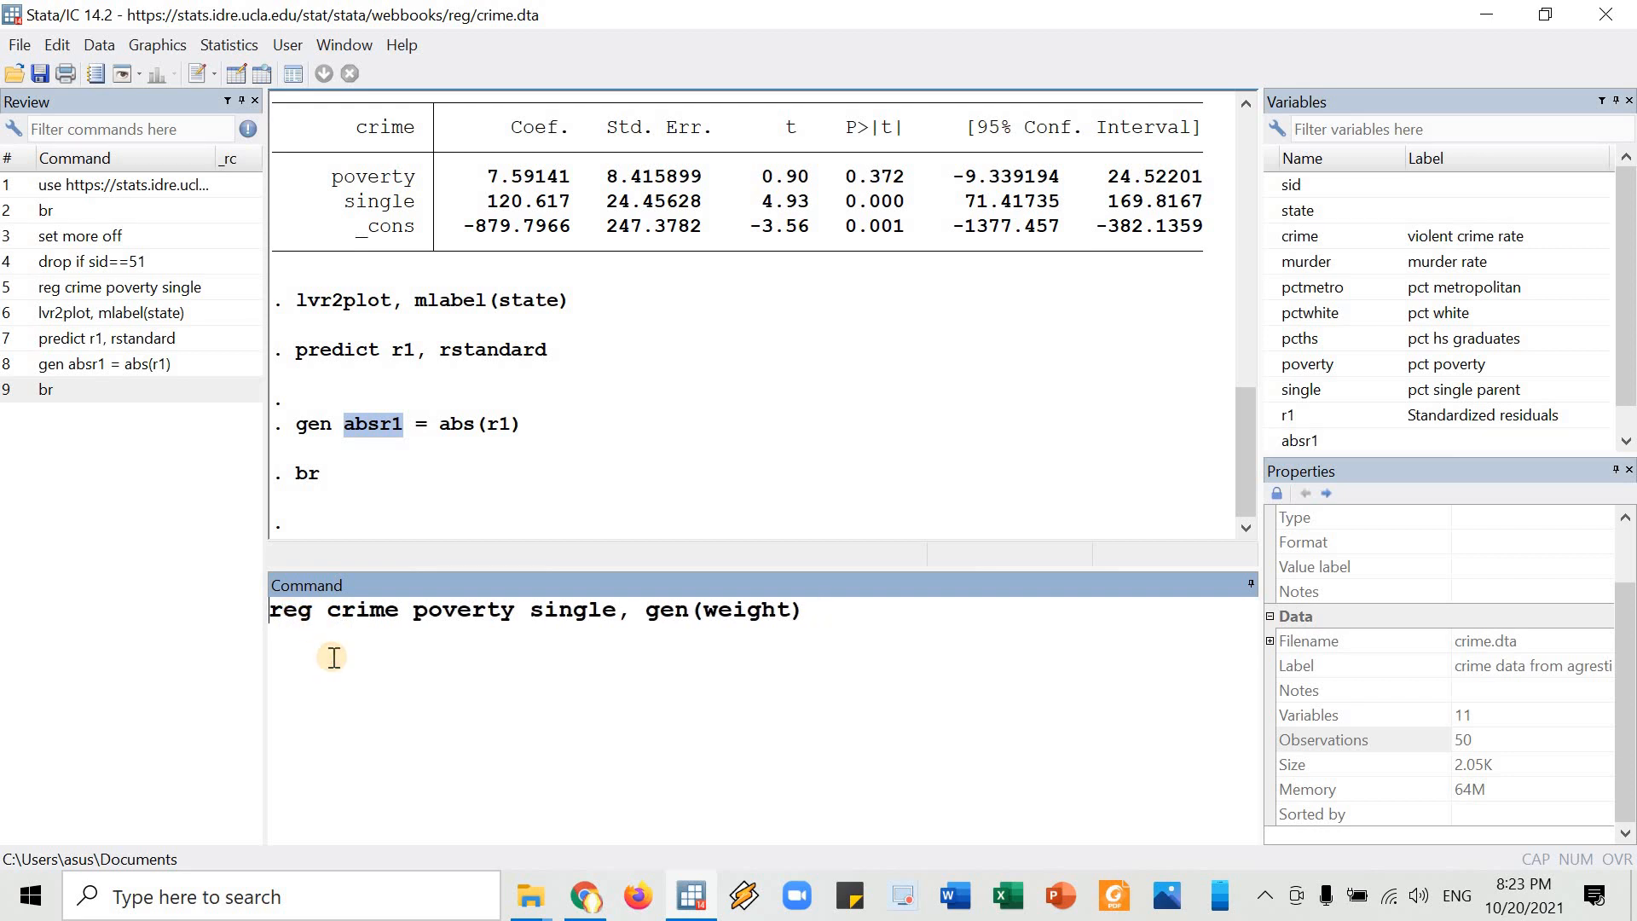
text(r)
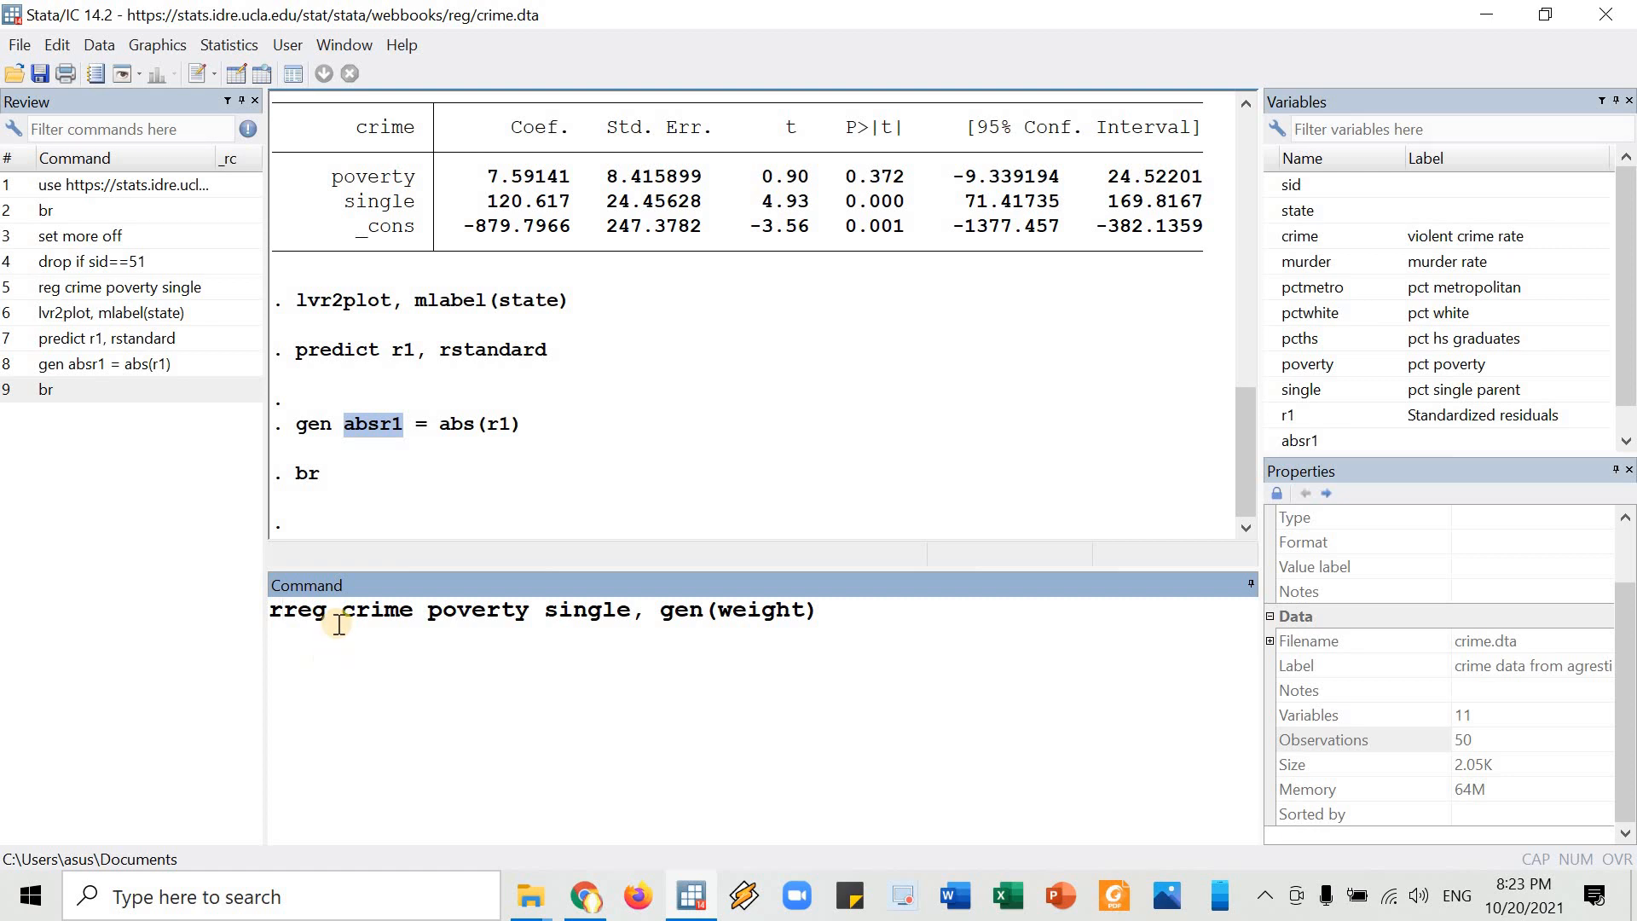
- Review the variables and gen(weight) option in the pending command and run "rreg crime poverty single, gen(weight)"
double_click(377, 613)
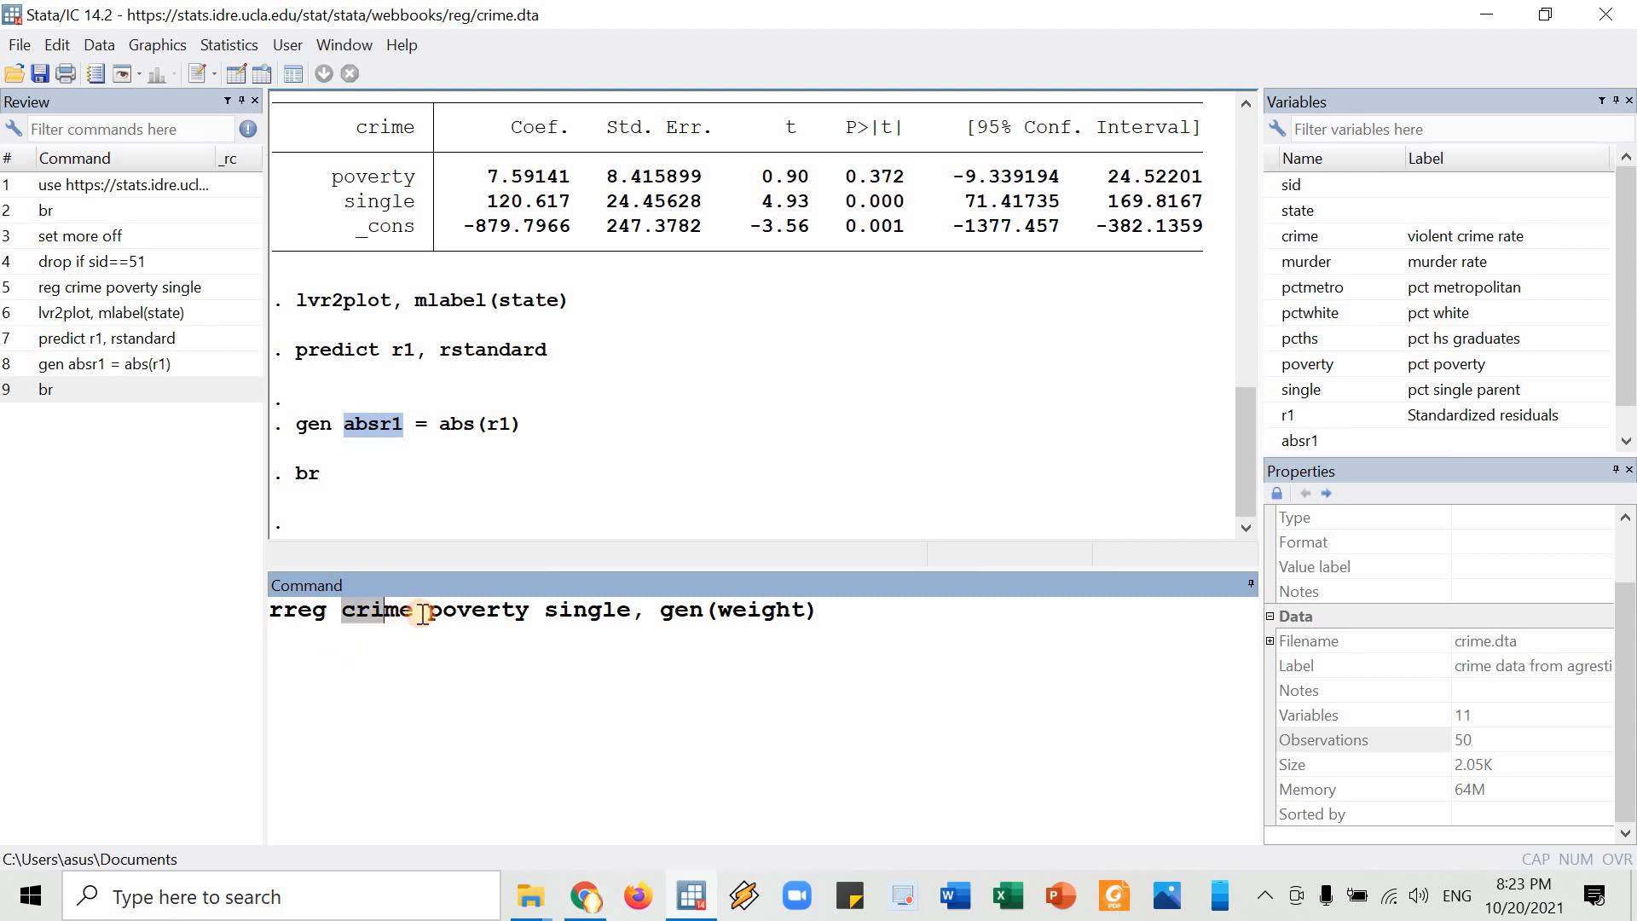
drag(427, 612, 713, 612)
click(636, 612)
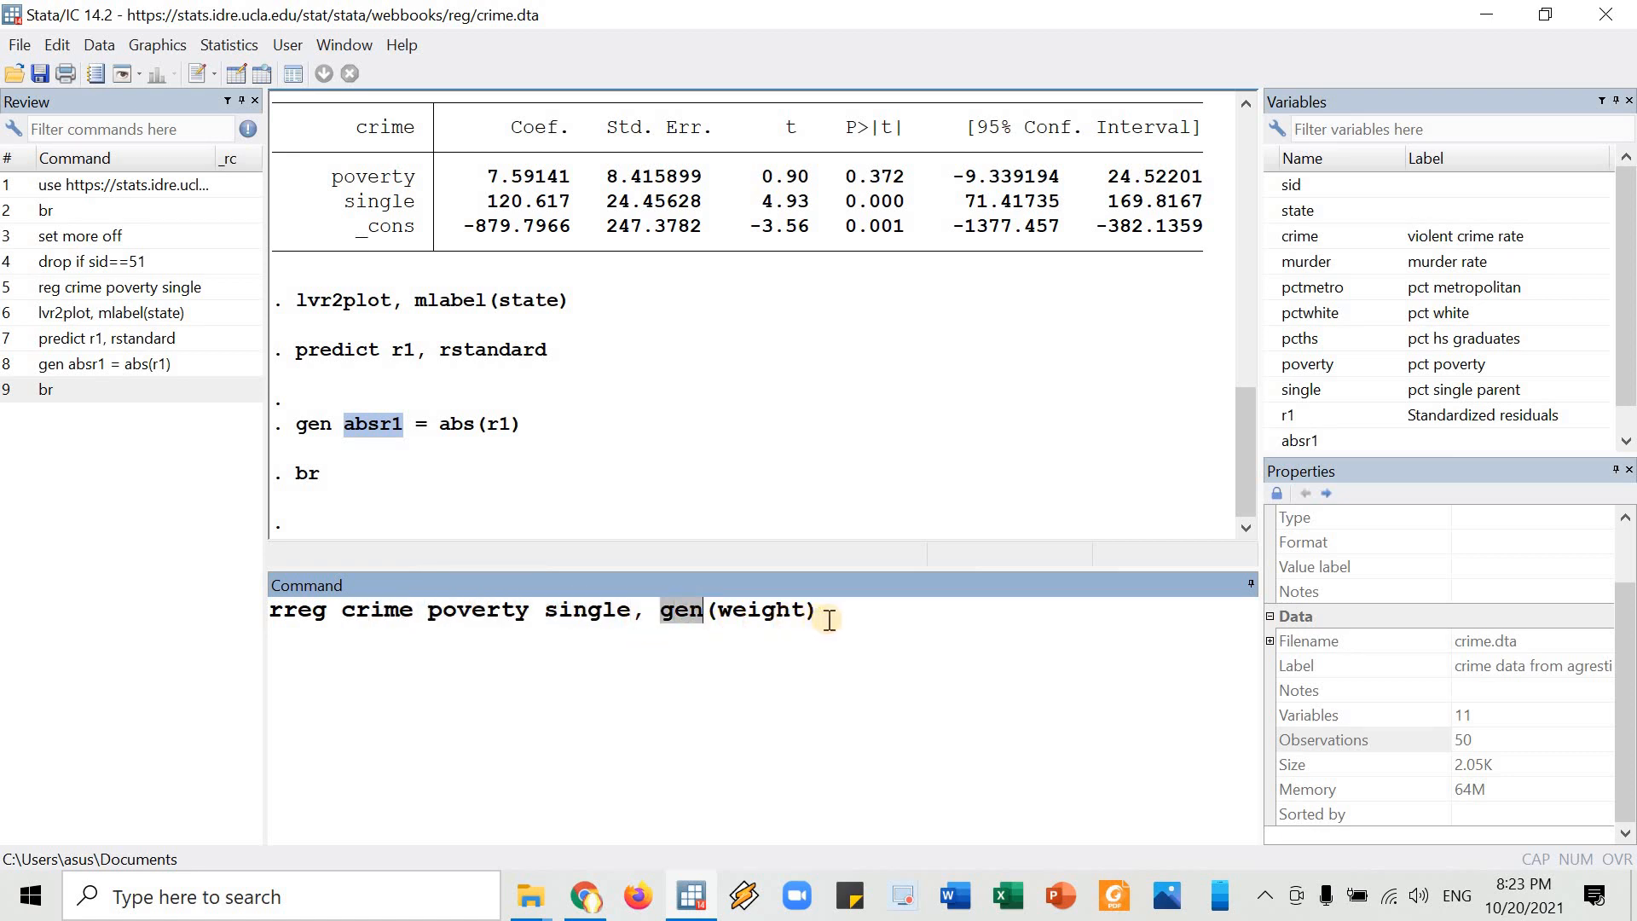
click(848, 666)
key(Return)
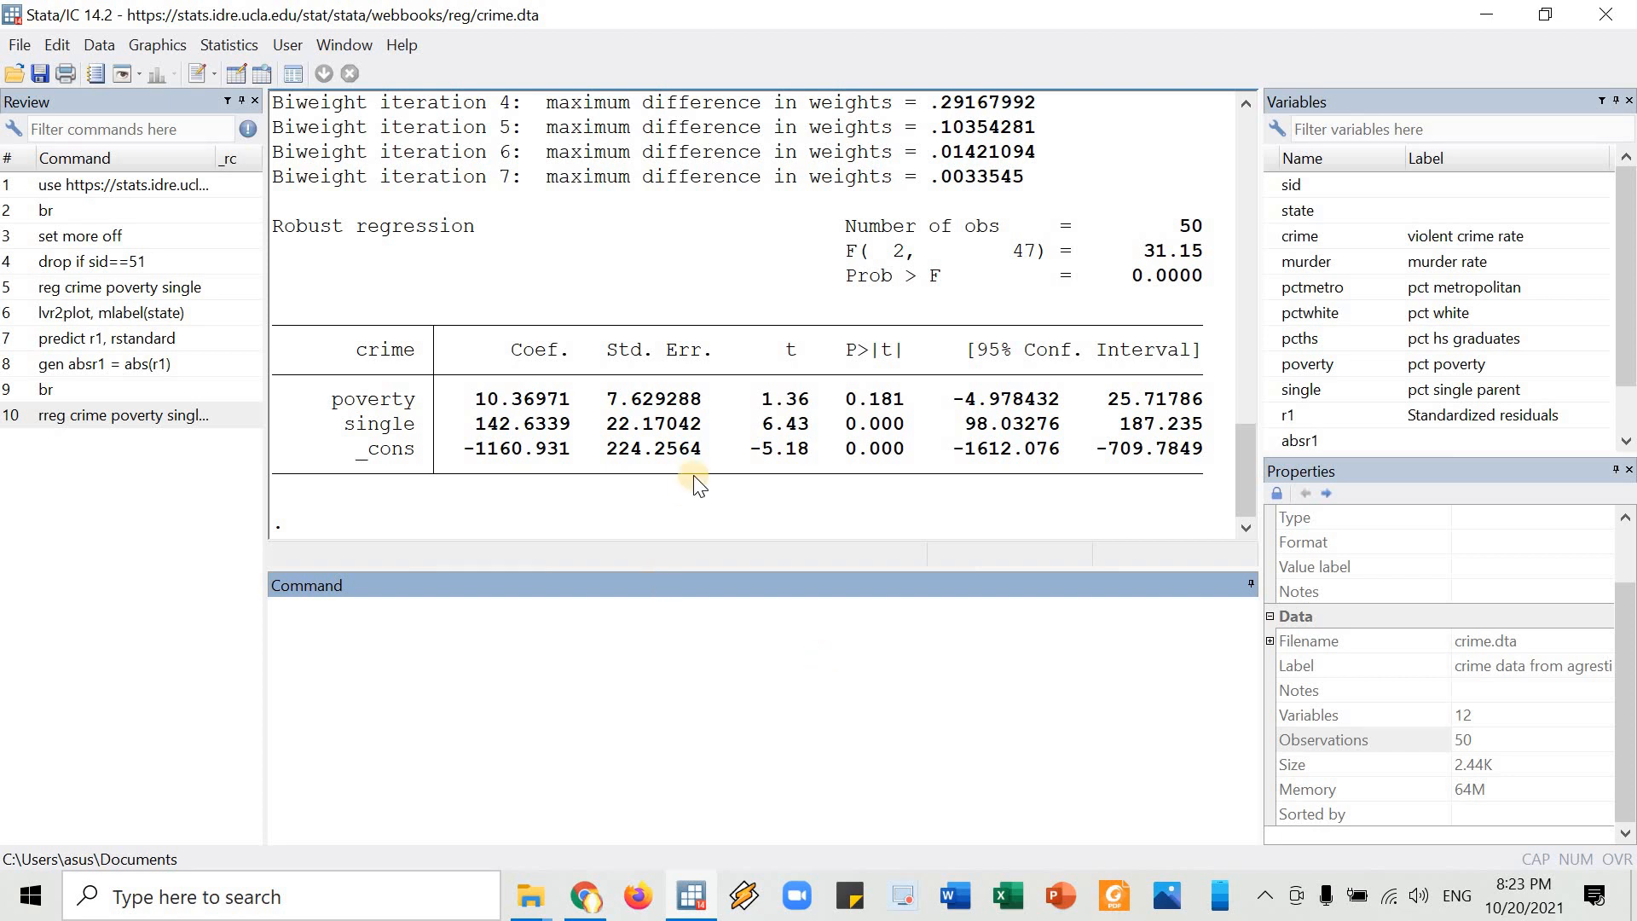
- Compare the coefficient and standard error of poverty between the robust regression output and the earlier OLS output
scroll(522, 475, up, 1)
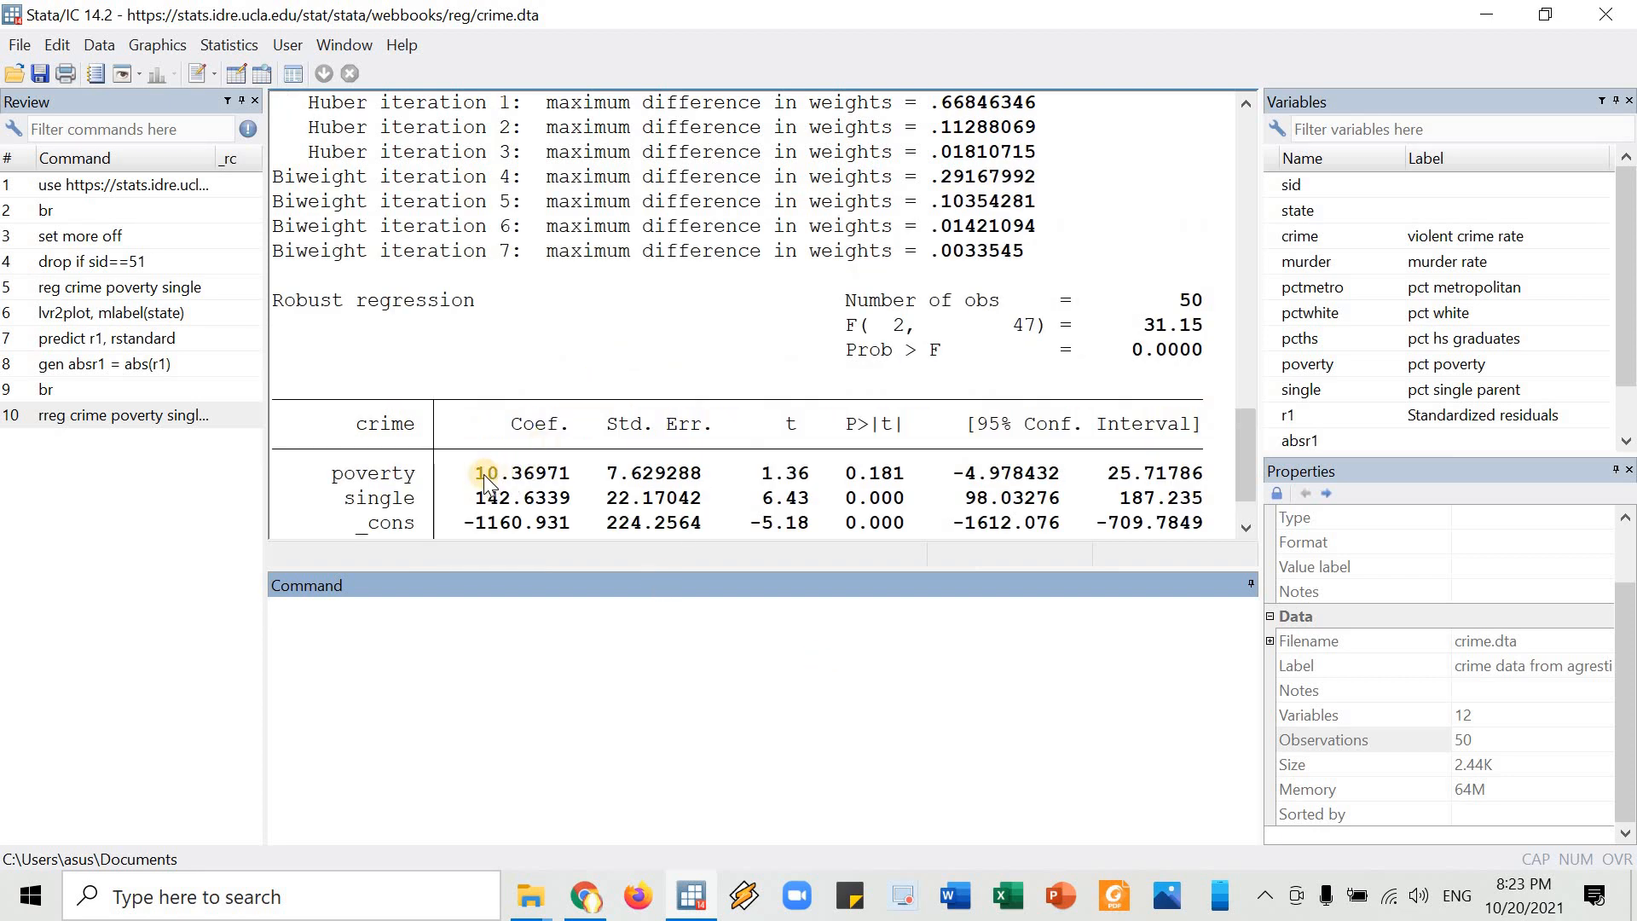
drag(483, 474, 561, 474)
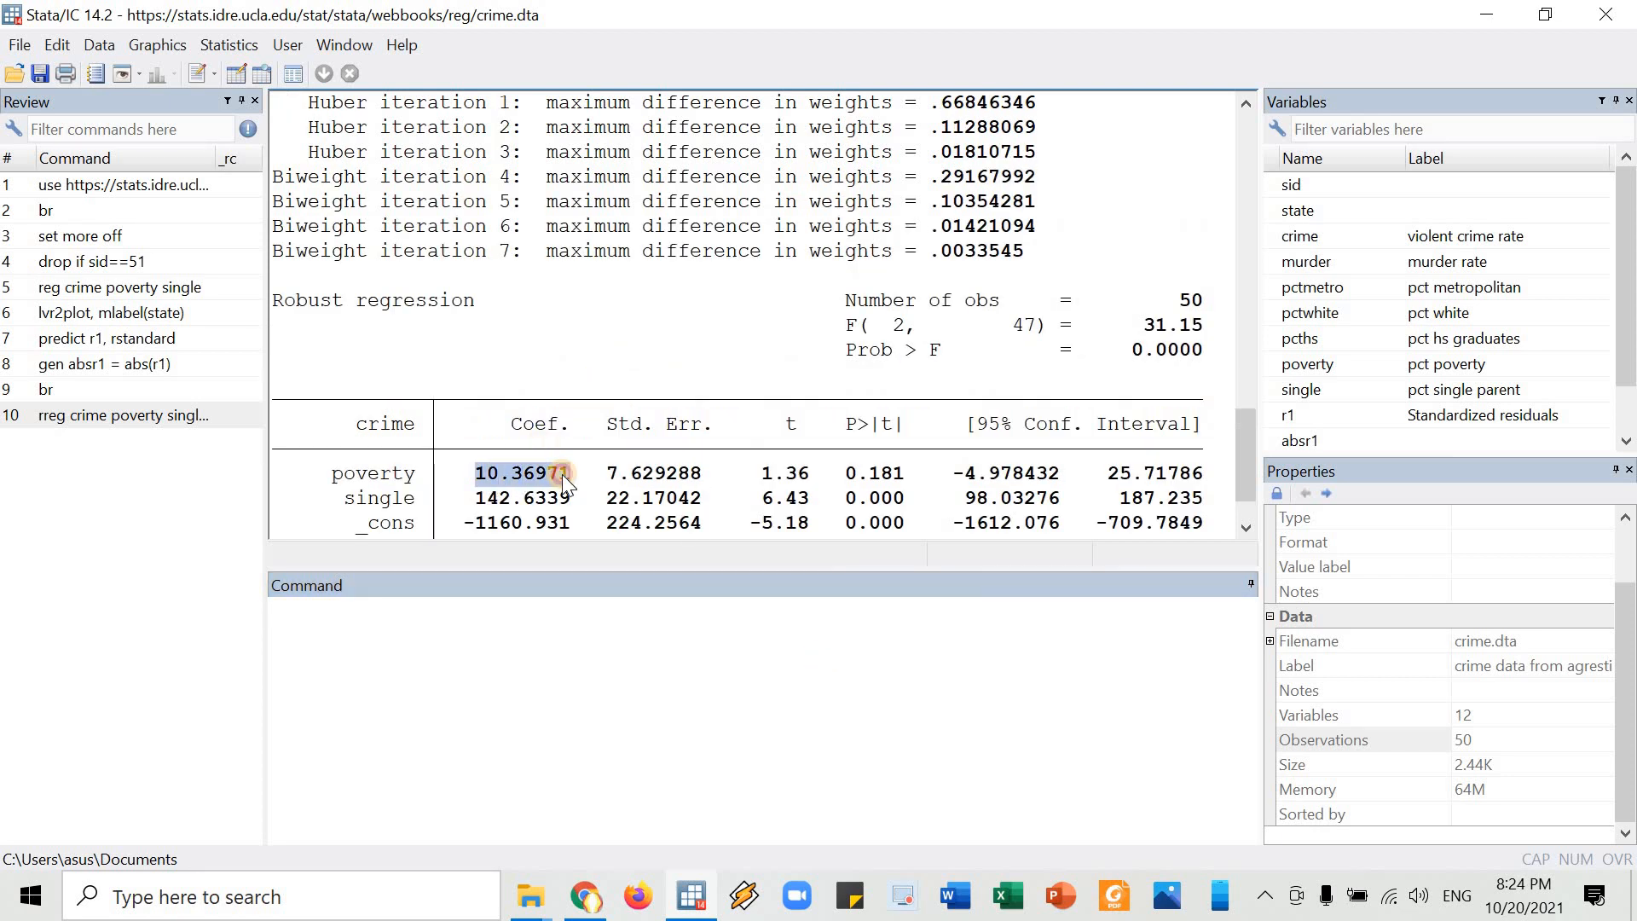
scroll(573, 357, up, 7)
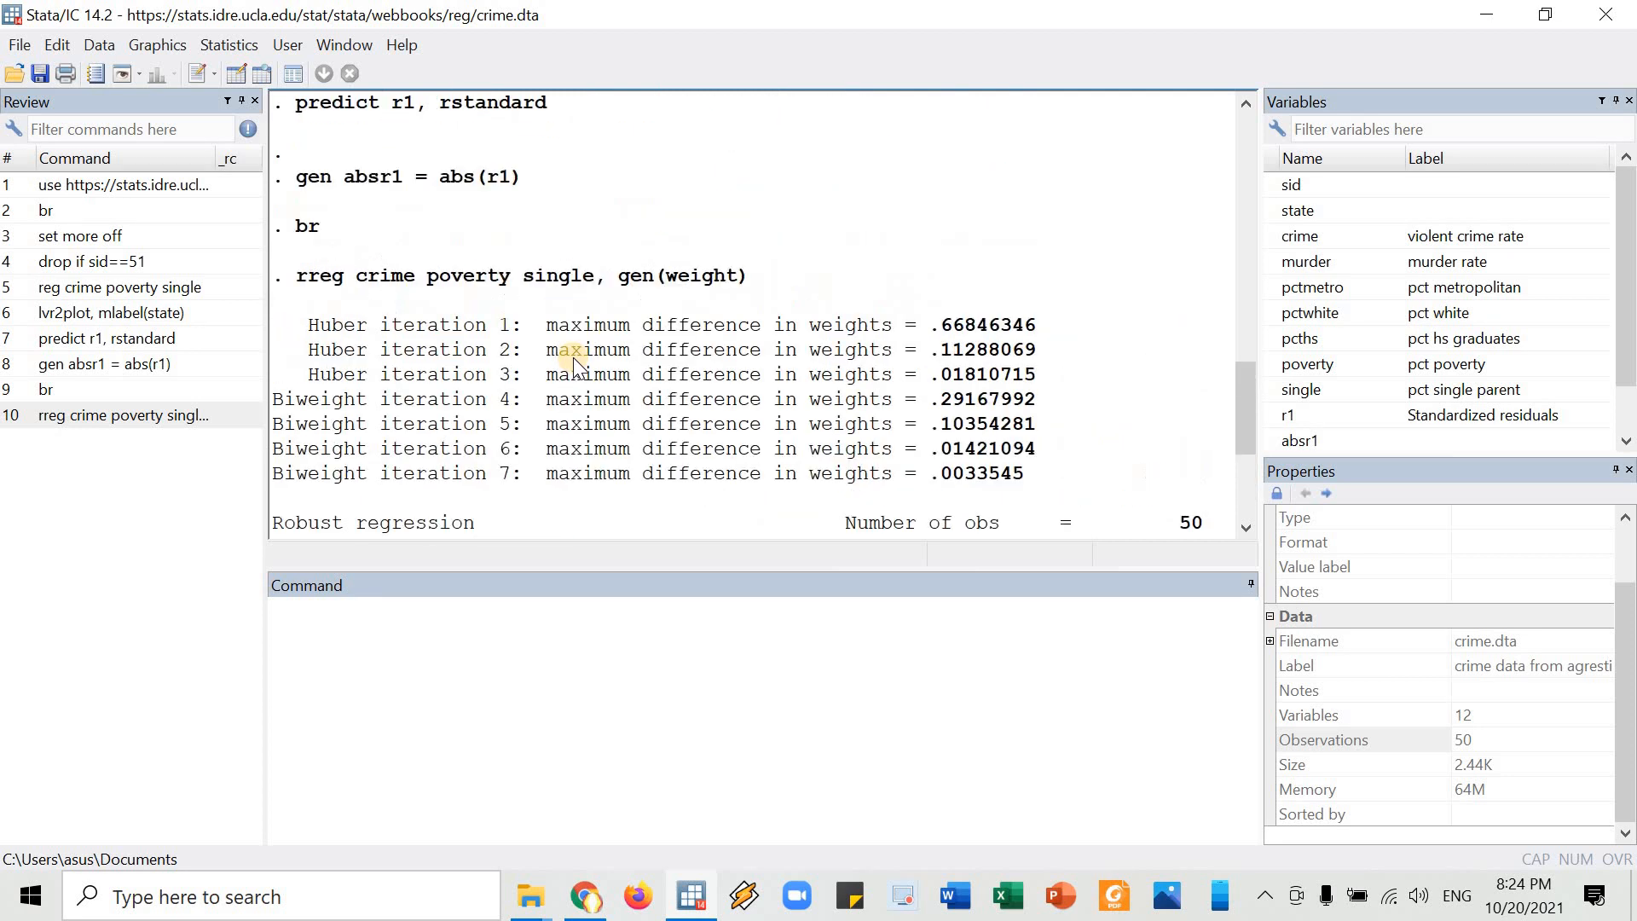
drag(489, 226, 703, 226)
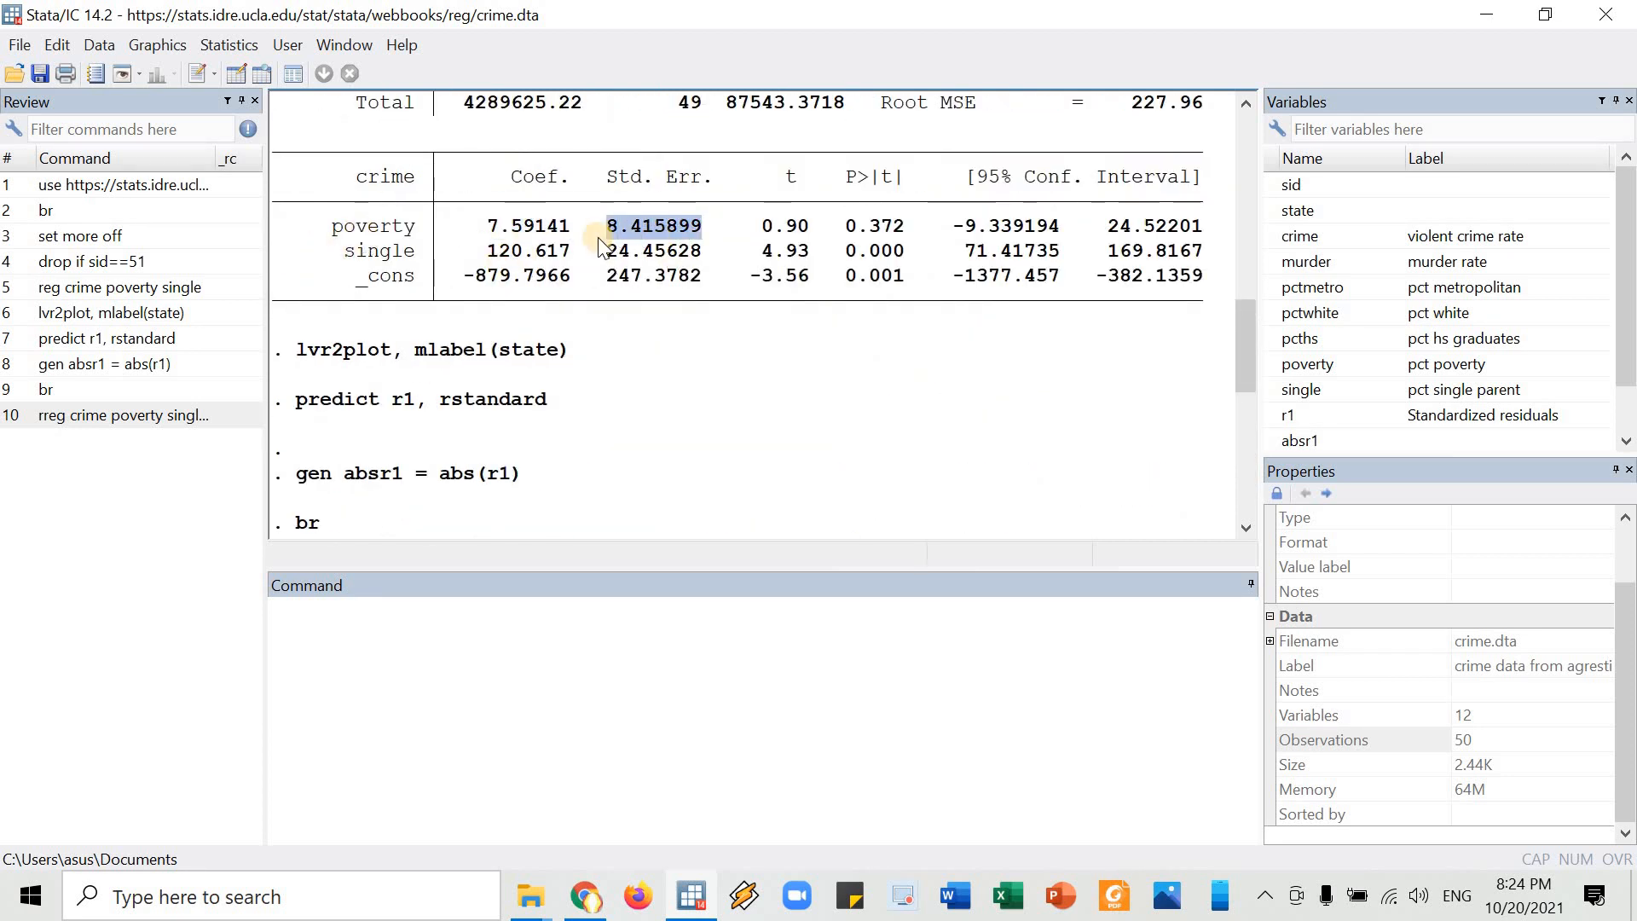
scroll(601, 341, down, 7)
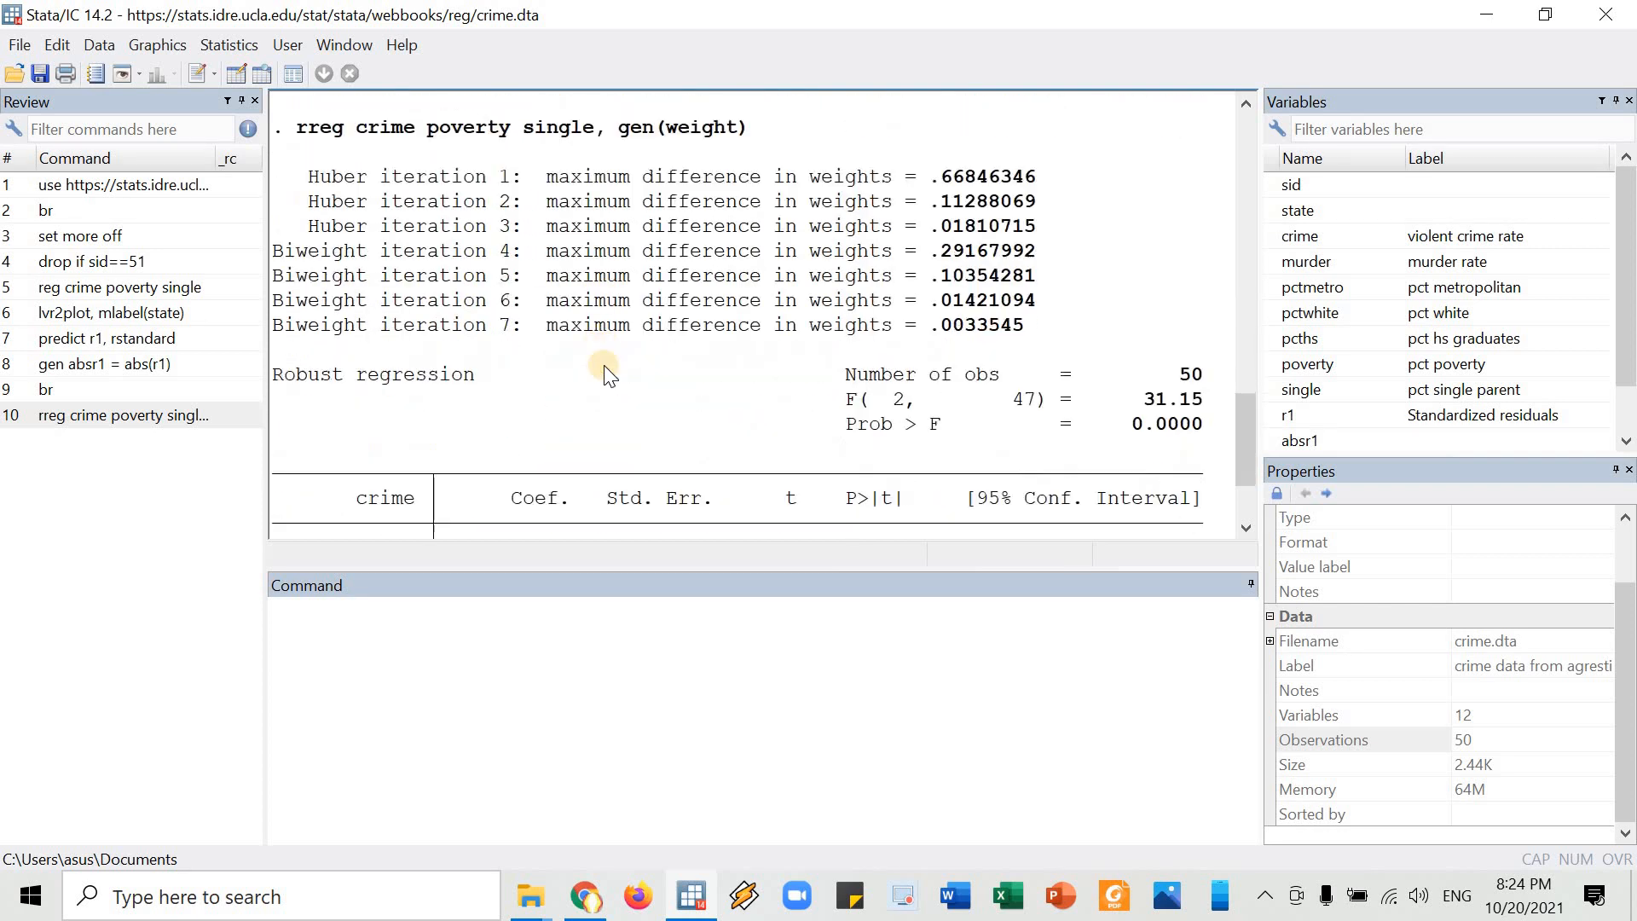
double_click(692, 397)
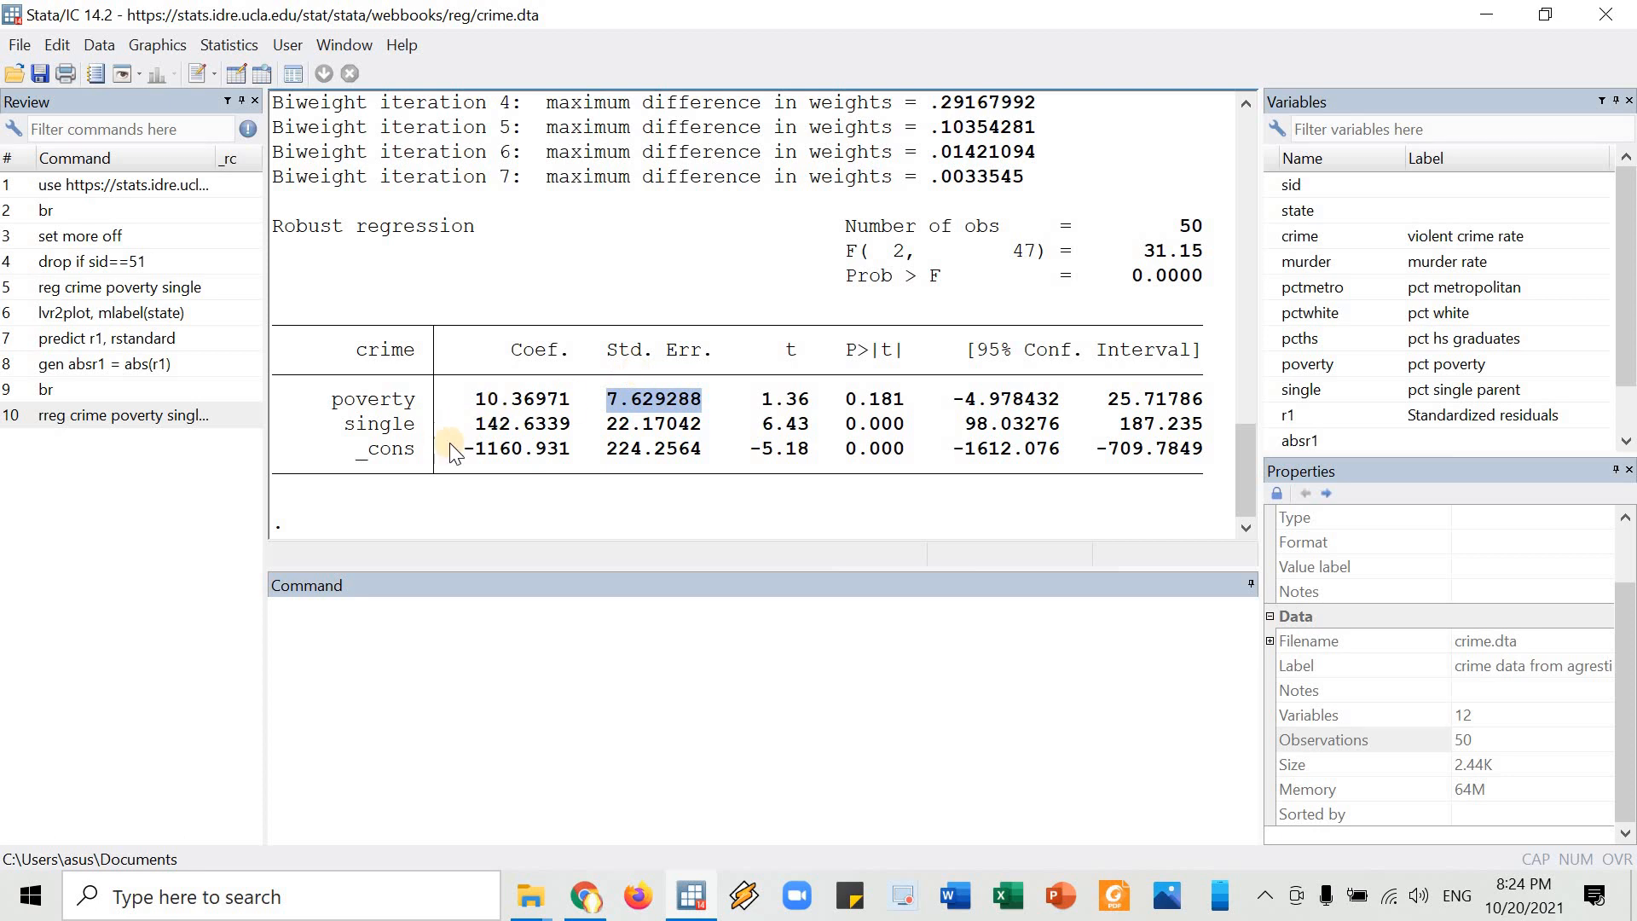
- Compare the coefficient and standard error of single between the robust regression output and the earlier OLS output
mouse_move(486, 400)
mouse_down()
mouse_move(476, 418)
mouse_move(572, 423)
mouse_up()
scroll(580, 251, up, 5)
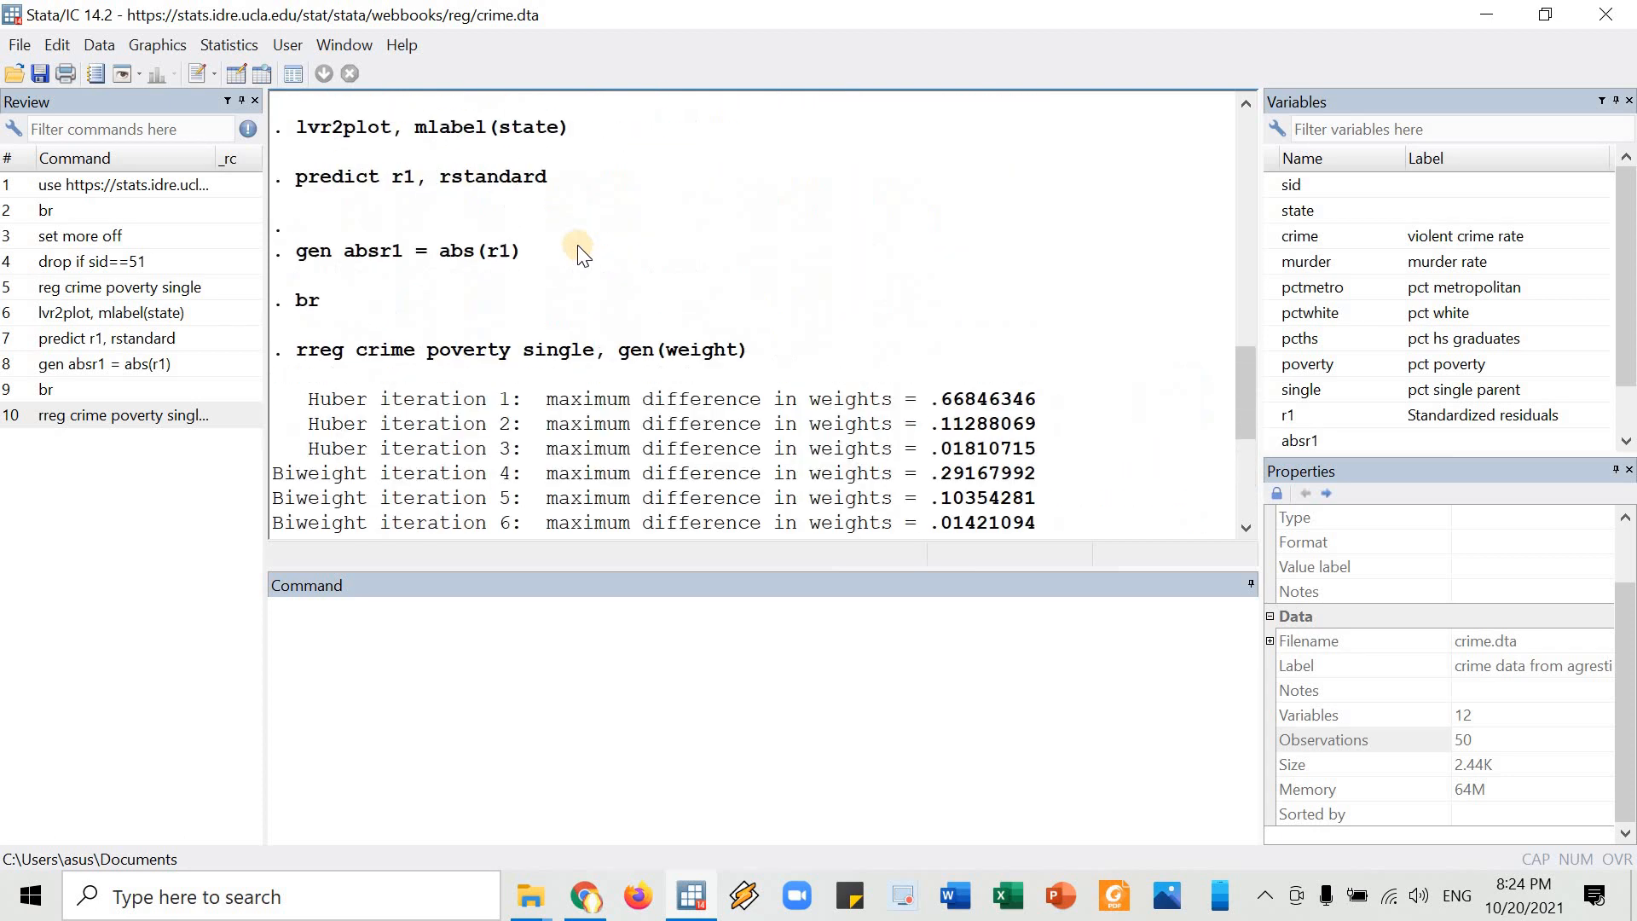
scroll(582, 253, up, 3)
drag(482, 251, 704, 260)
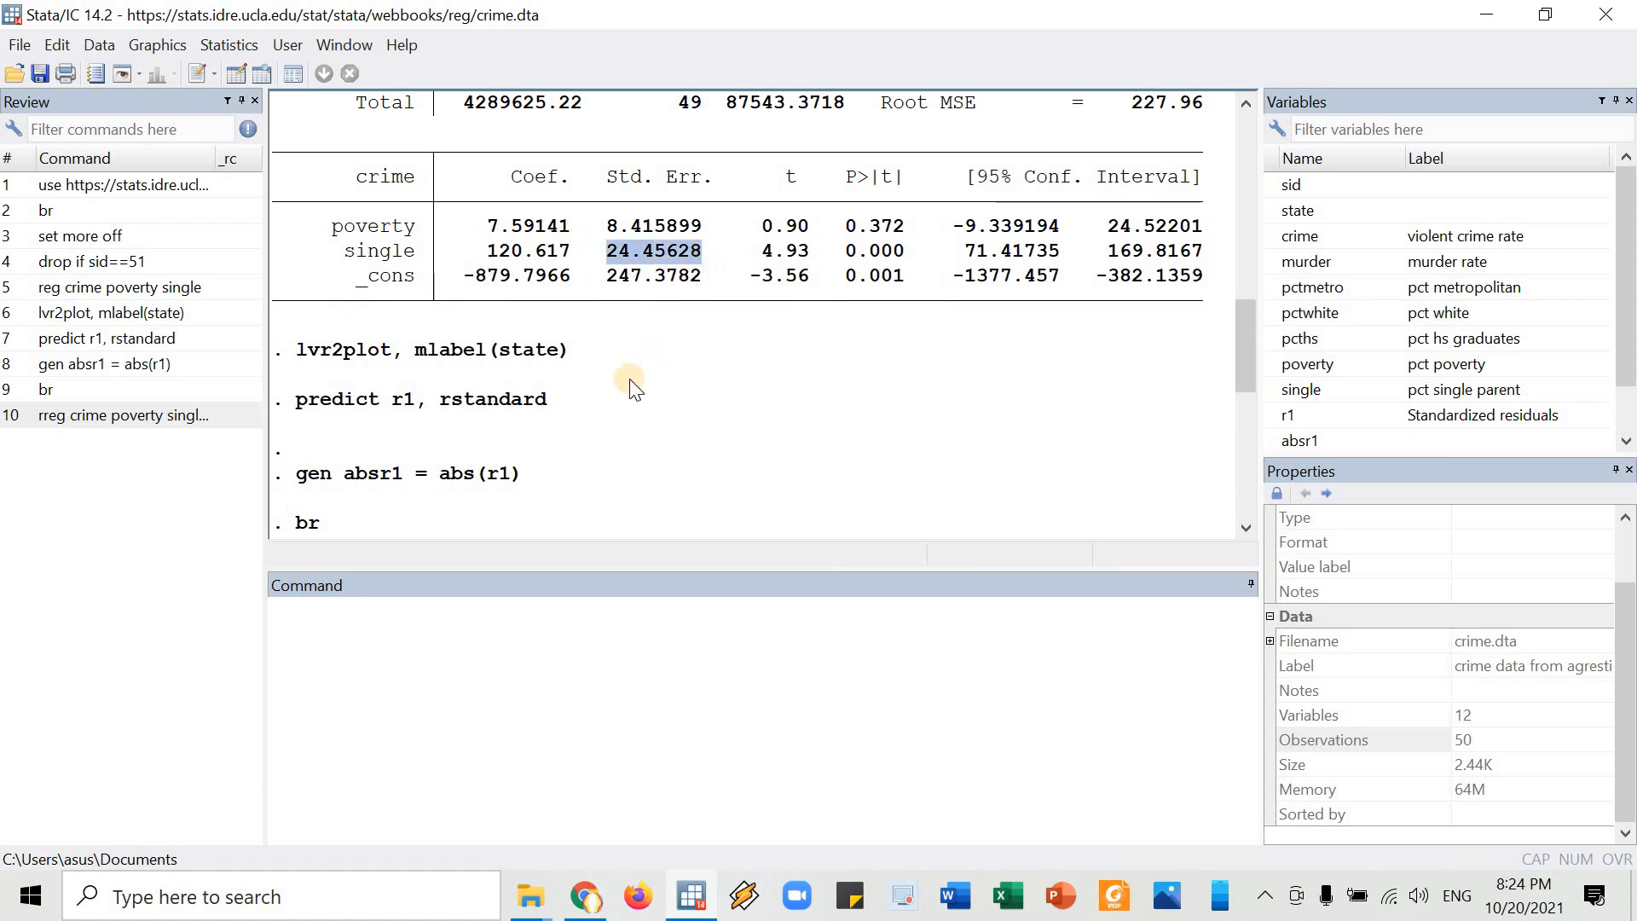
scroll(631, 384, down, 9)
drag(606, 424, 718, 430)
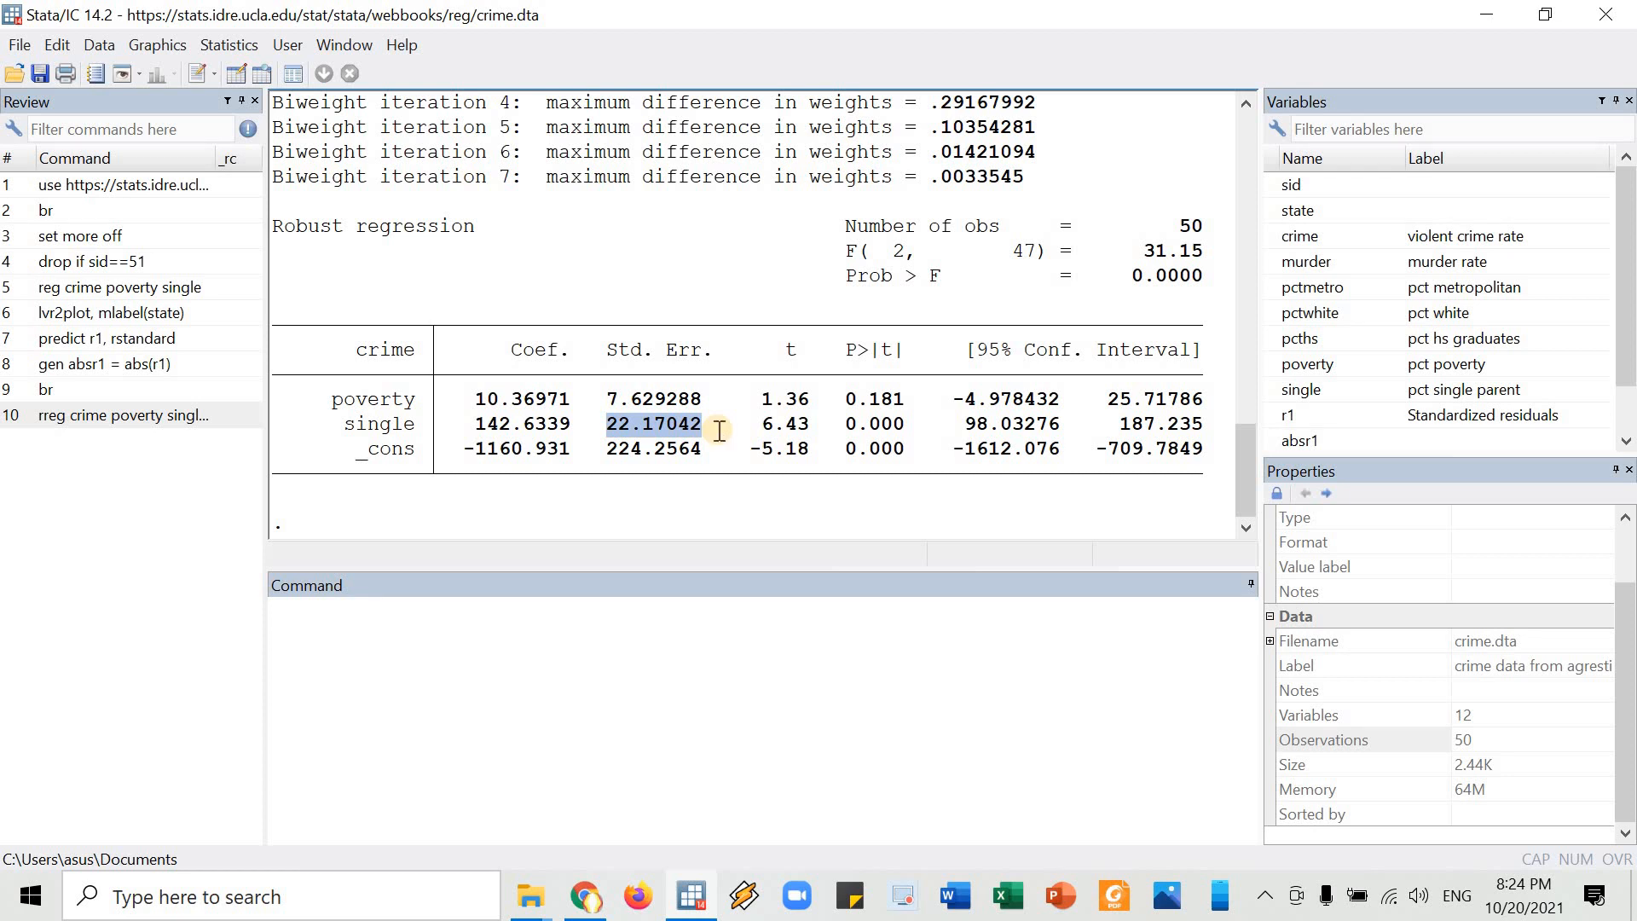
- Skim the UCLA page's weight listing, annotated robust regression output and explanations through to the end, and return to Stata
key(alt+Tab)
scroll(686, 486, down, 5)
scroll(692, 508, down, 12)
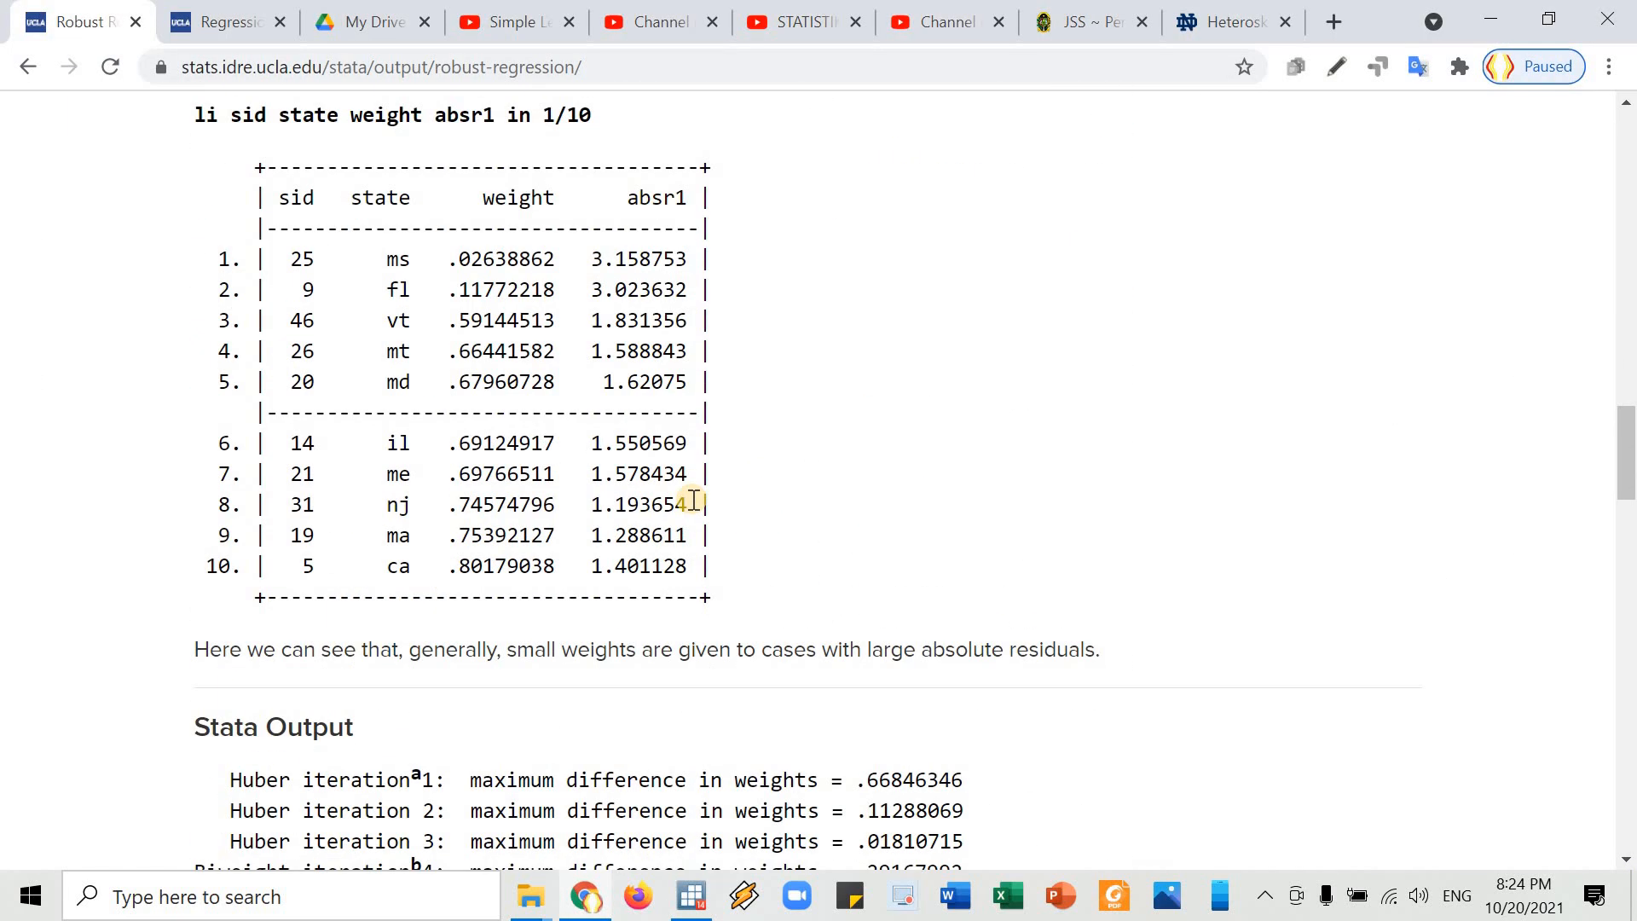
scroll(692, 507, down, 12)
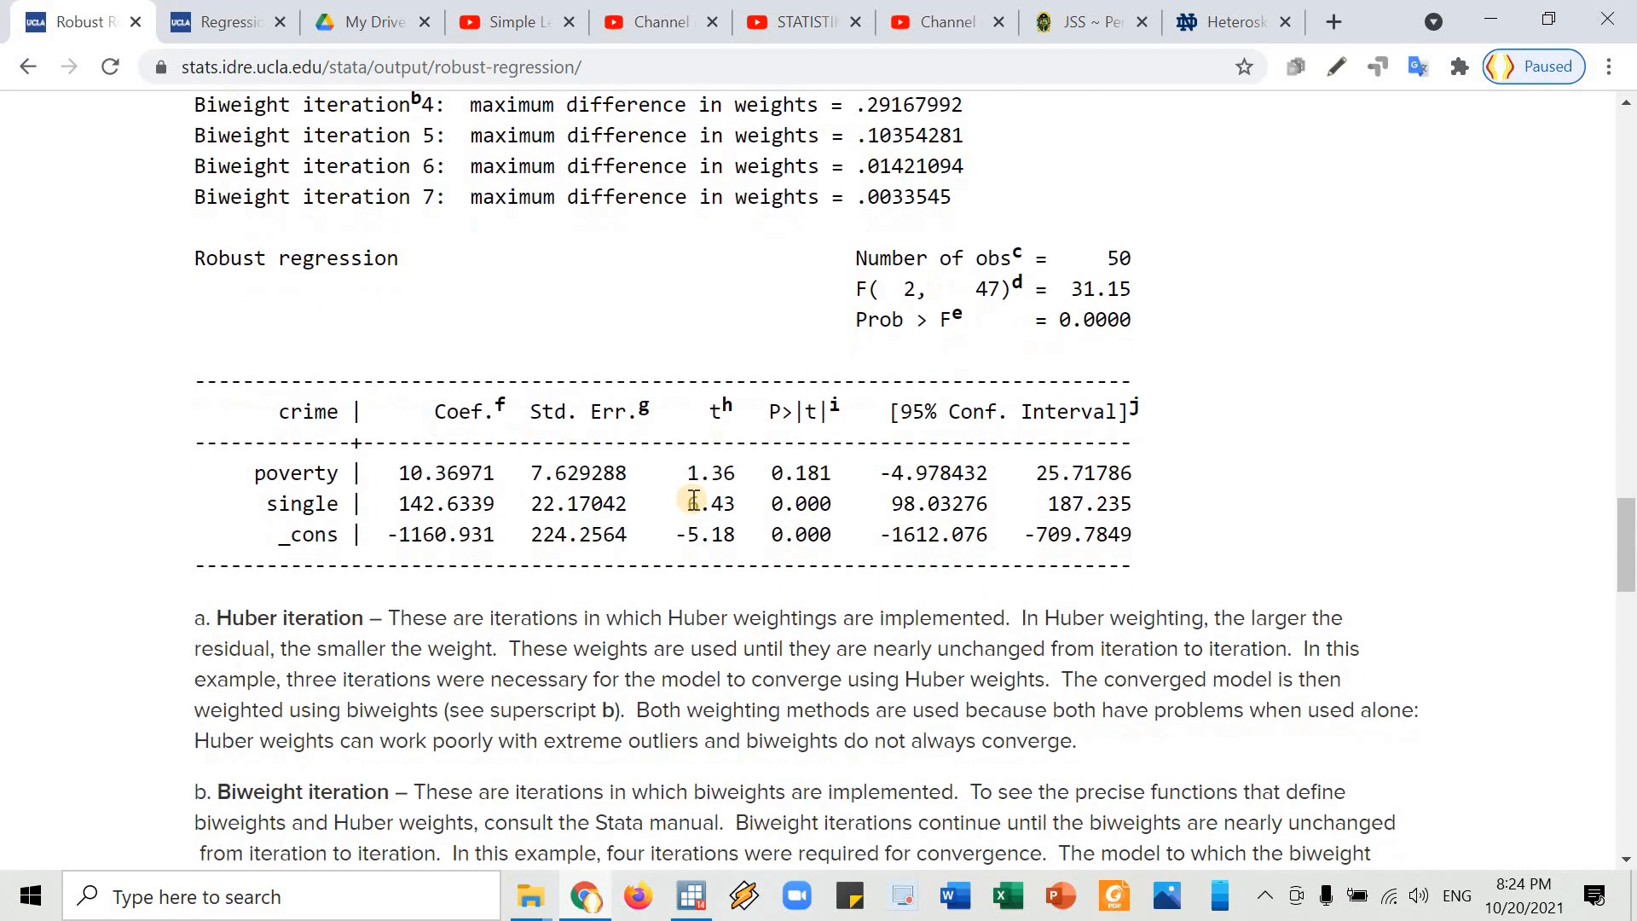
scroll(694, 501, down, 12)
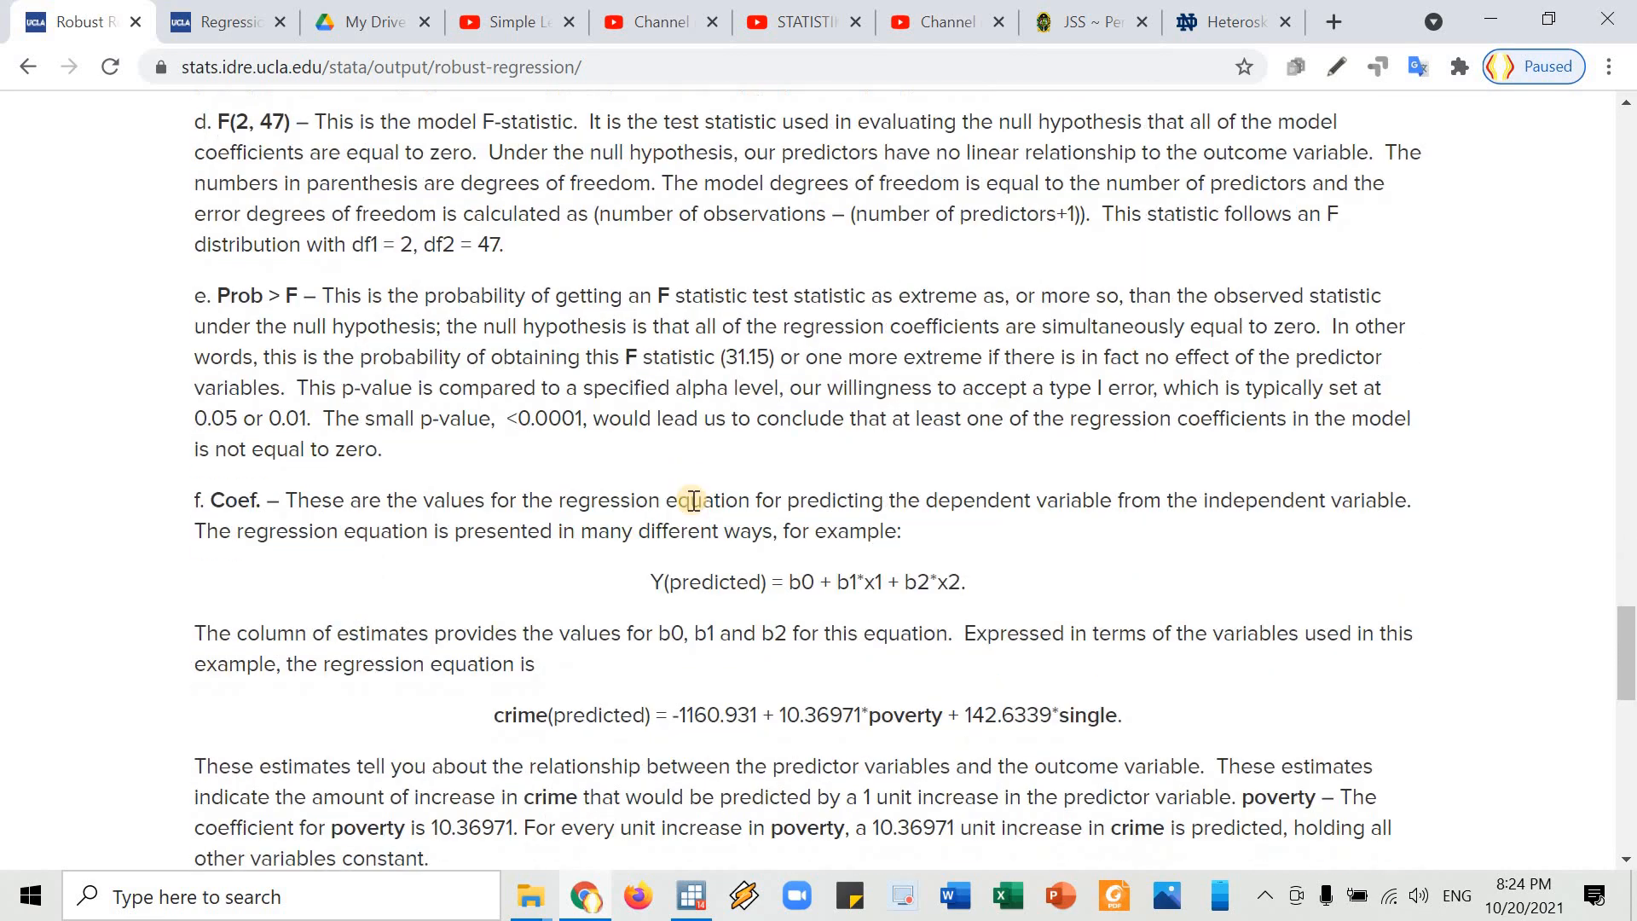
scroll(696, 505, down, 3)
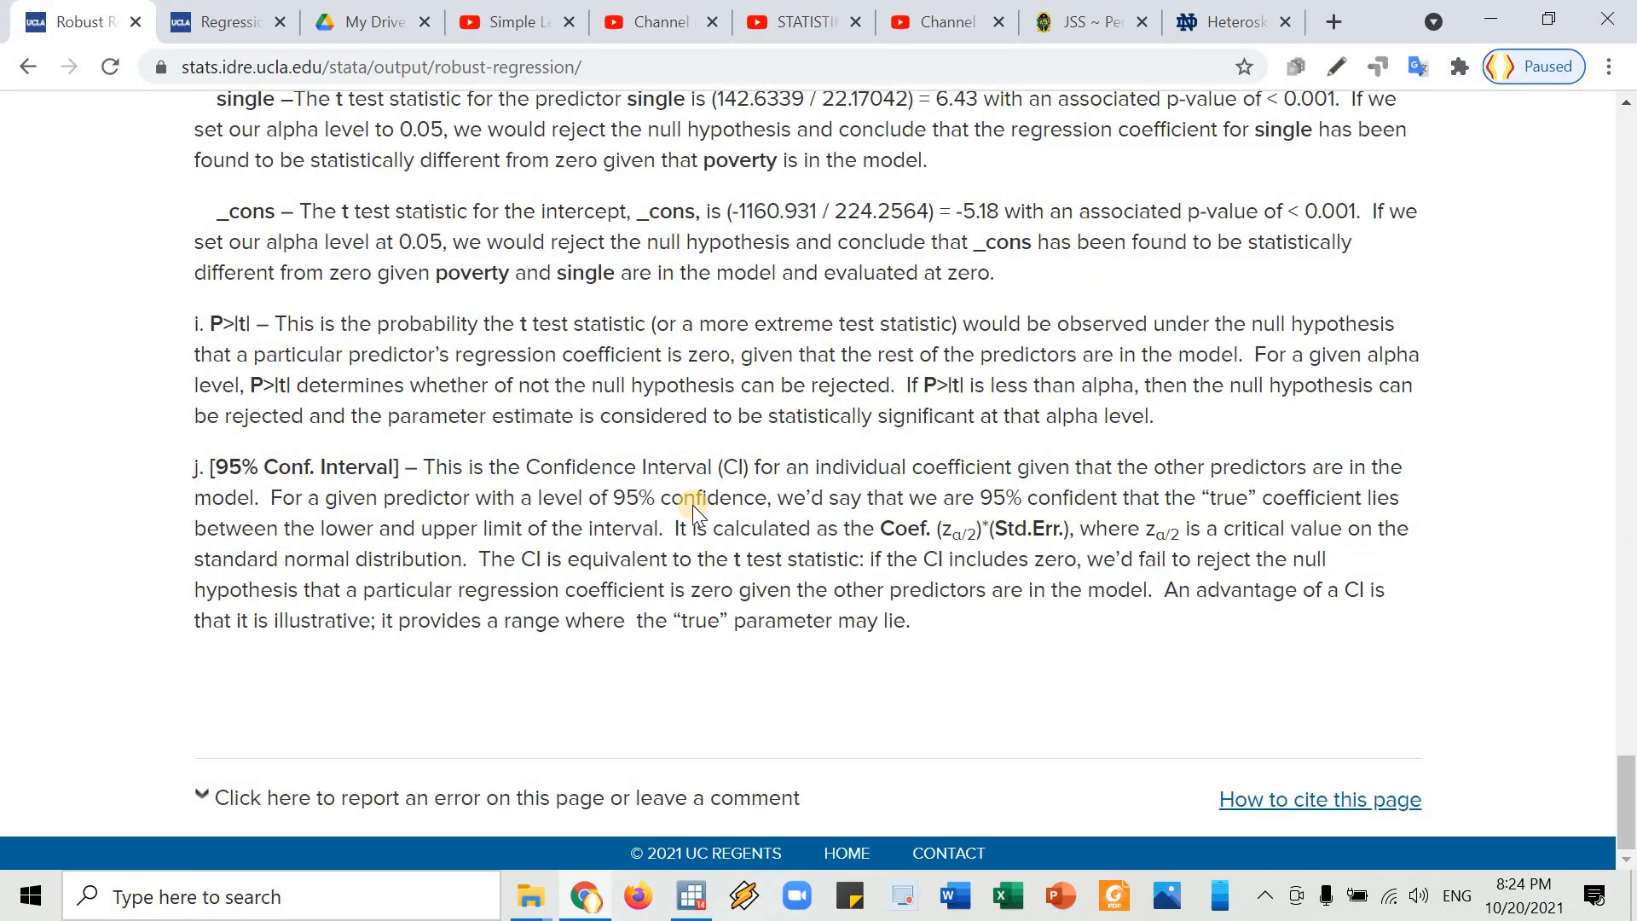
key(alt+Tab)
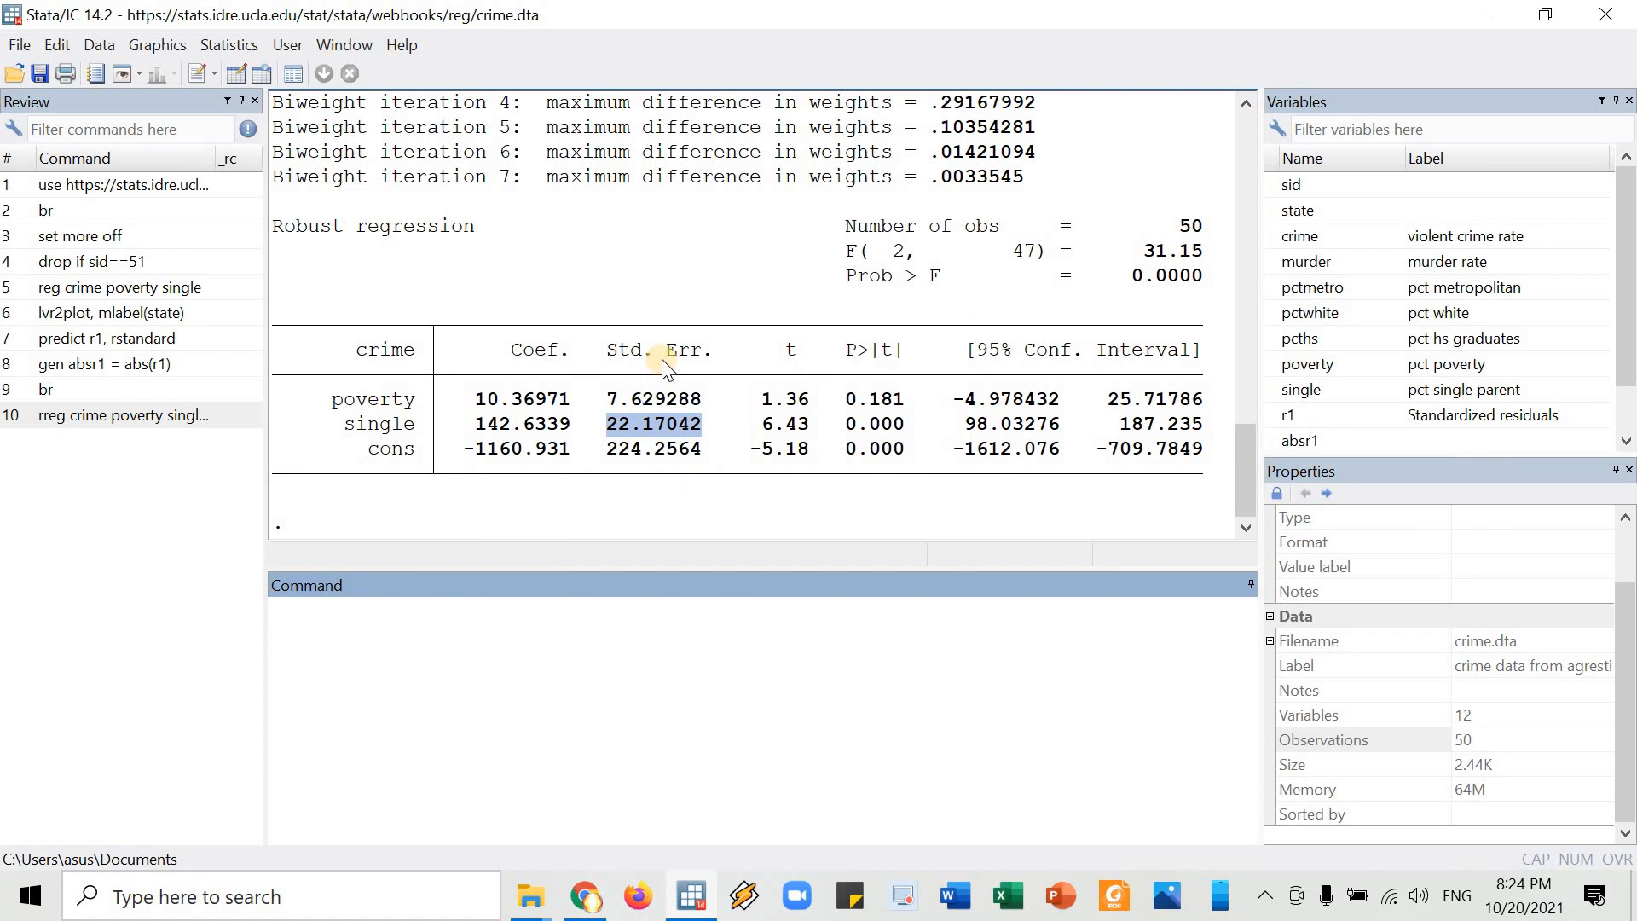
- Review the earlier commands and OLS output in the results, highlighting "lvr2plot, mlabel(state)"
scroll(662, 359, up, 4)
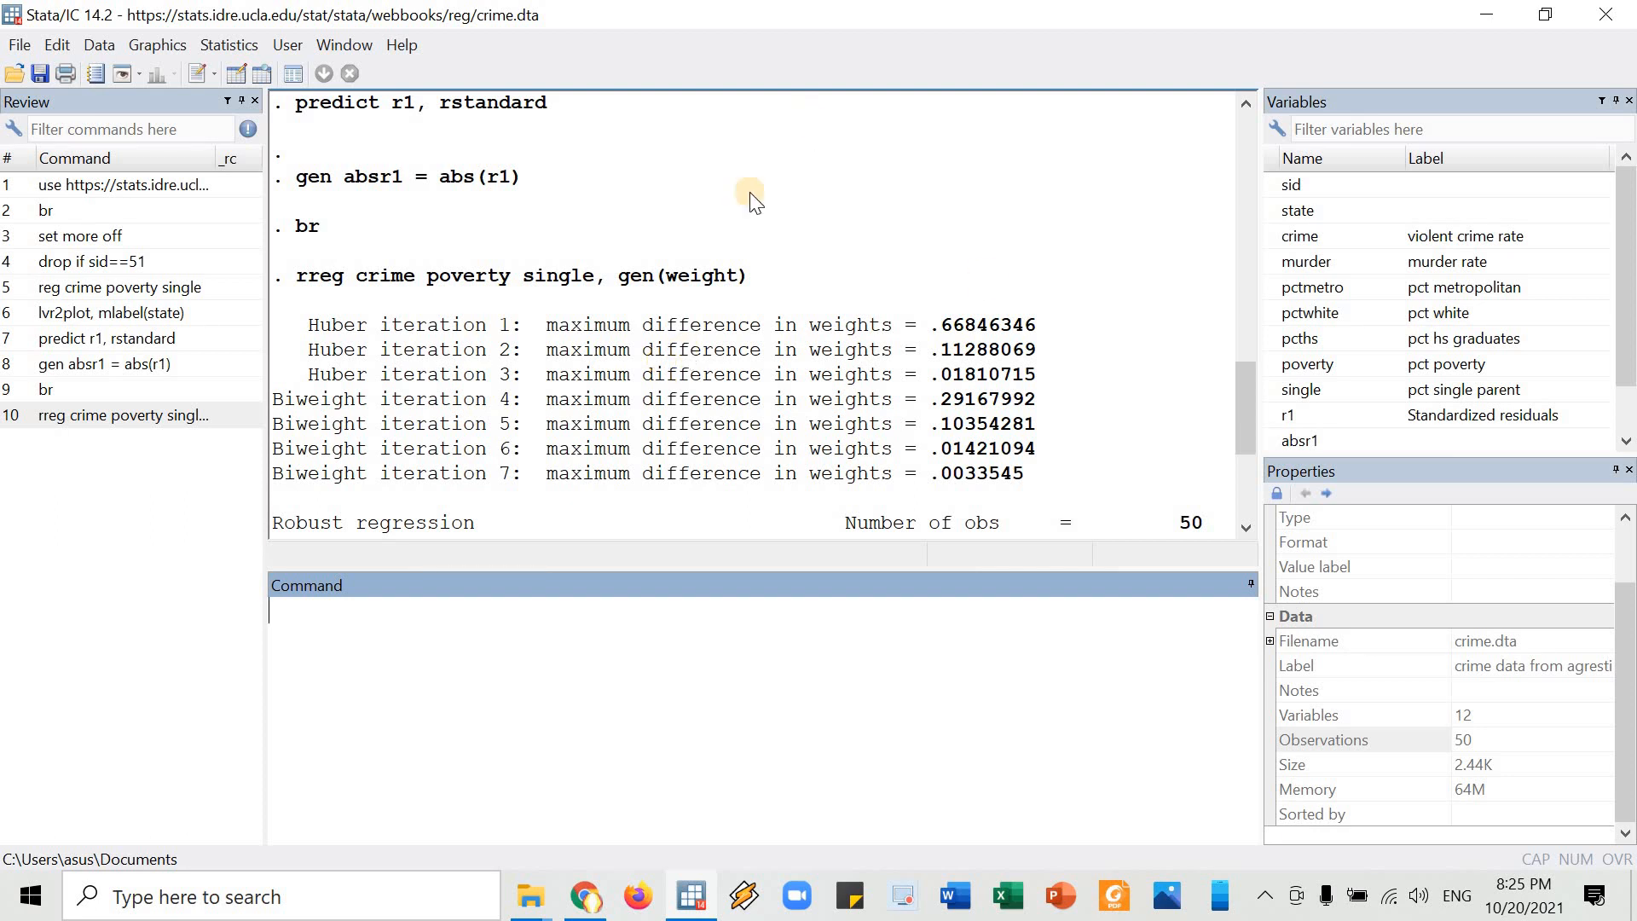
scroll(694, 311, up, 7)
scroll(529, 345, up, 4)
scroll(530, 446, down, 3)
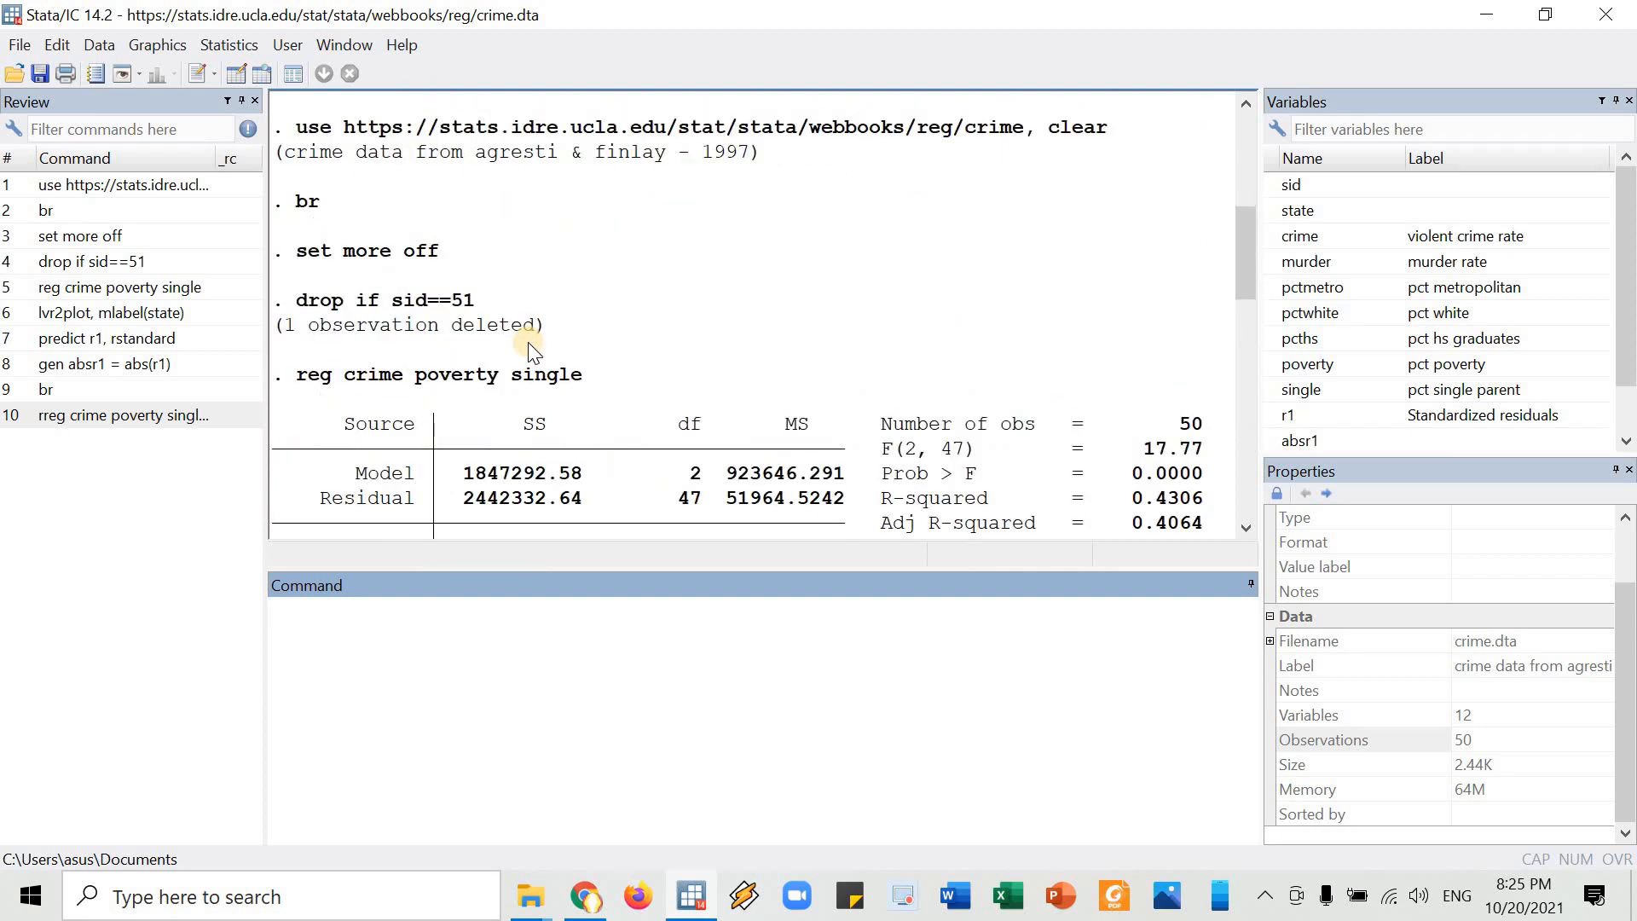
scroll(467, 316, down, 4)
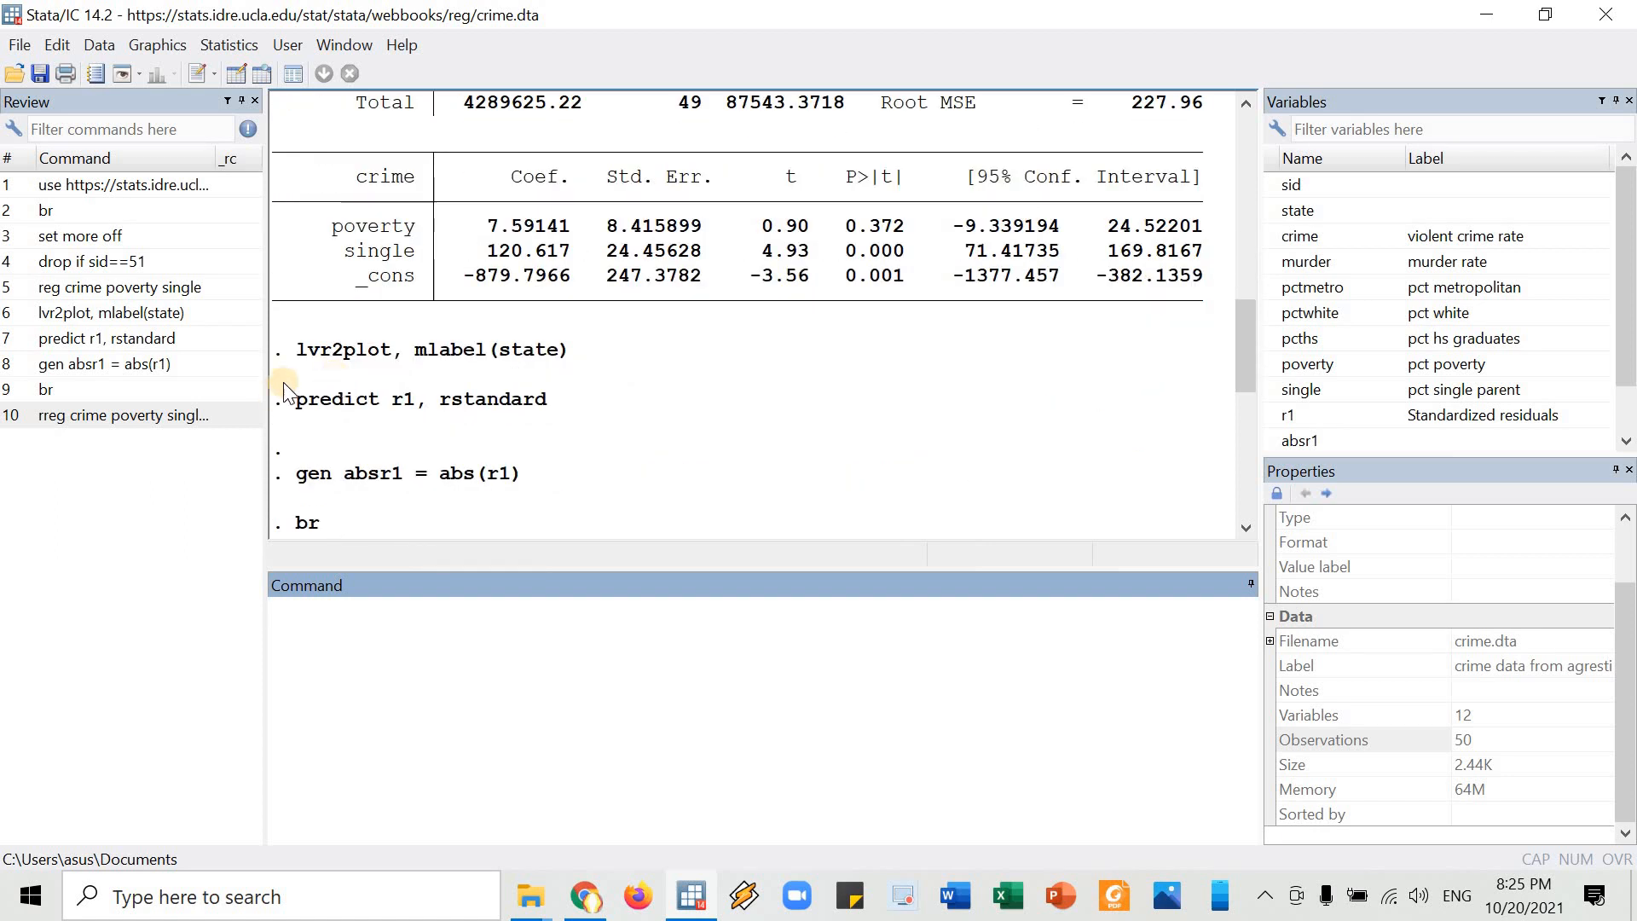
drag(296, 350, 570, 350)
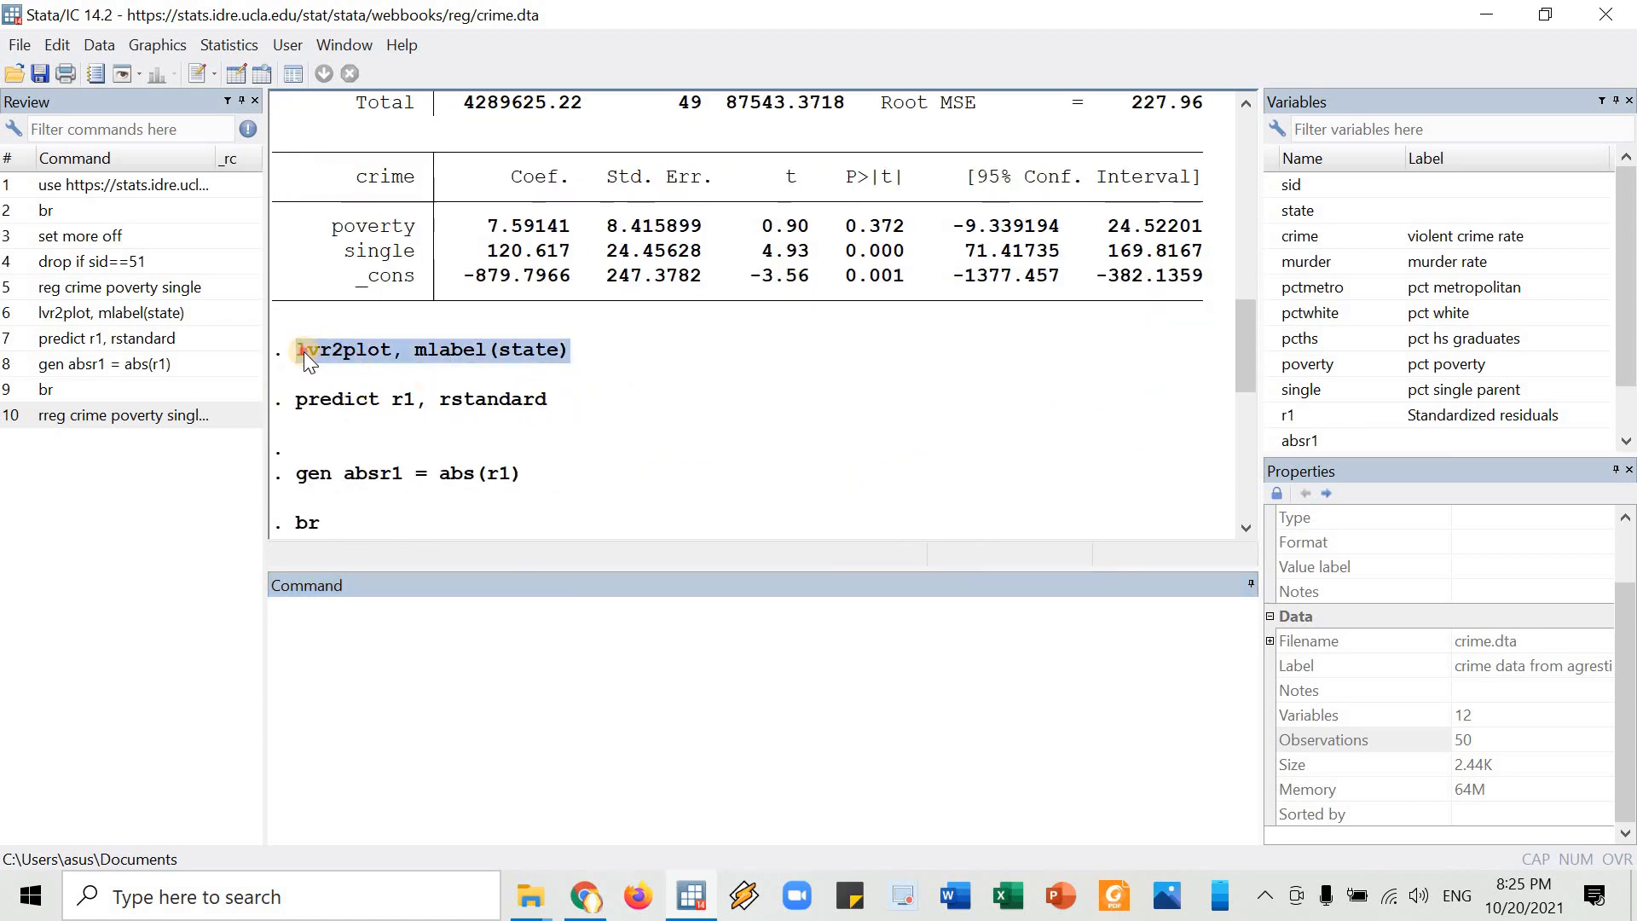
click(406, 363)
drag(406, 363, 569, 350)
click(549, 731)
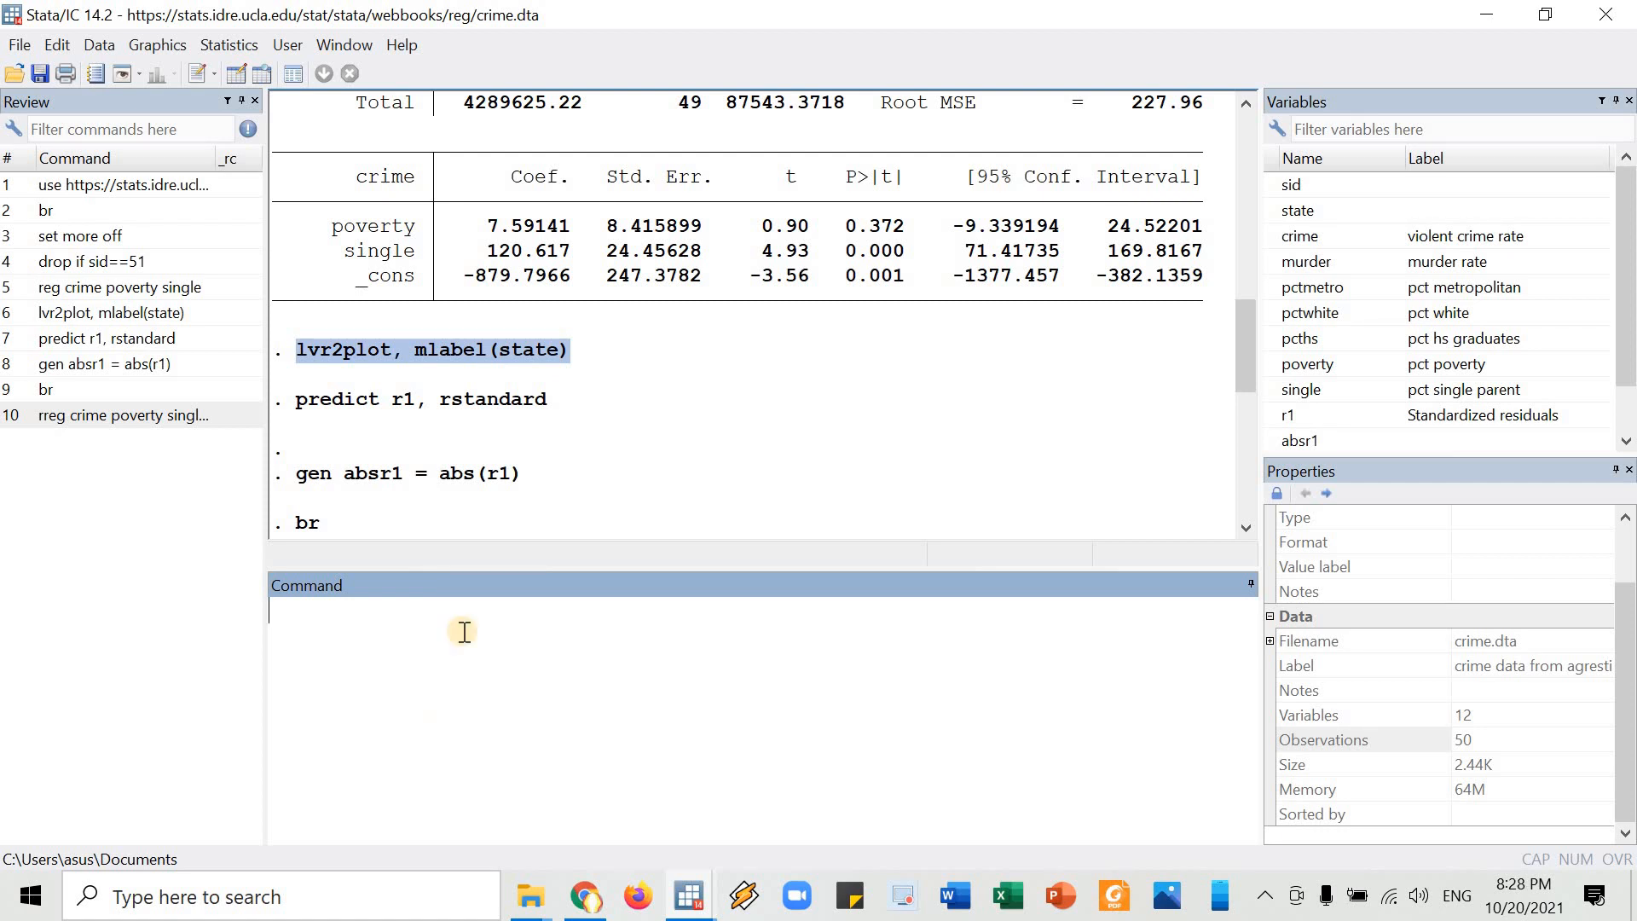
text(quietly)
key(BackSpace)
key(BackSpace)
key(BackSpace)
key(BackSpace)
text(reg)
- Prepare "qui reg crime poverty single" from the earlier OLS command, copy it into the empty Untitled.do do-file and start a new line
click(136, 288)
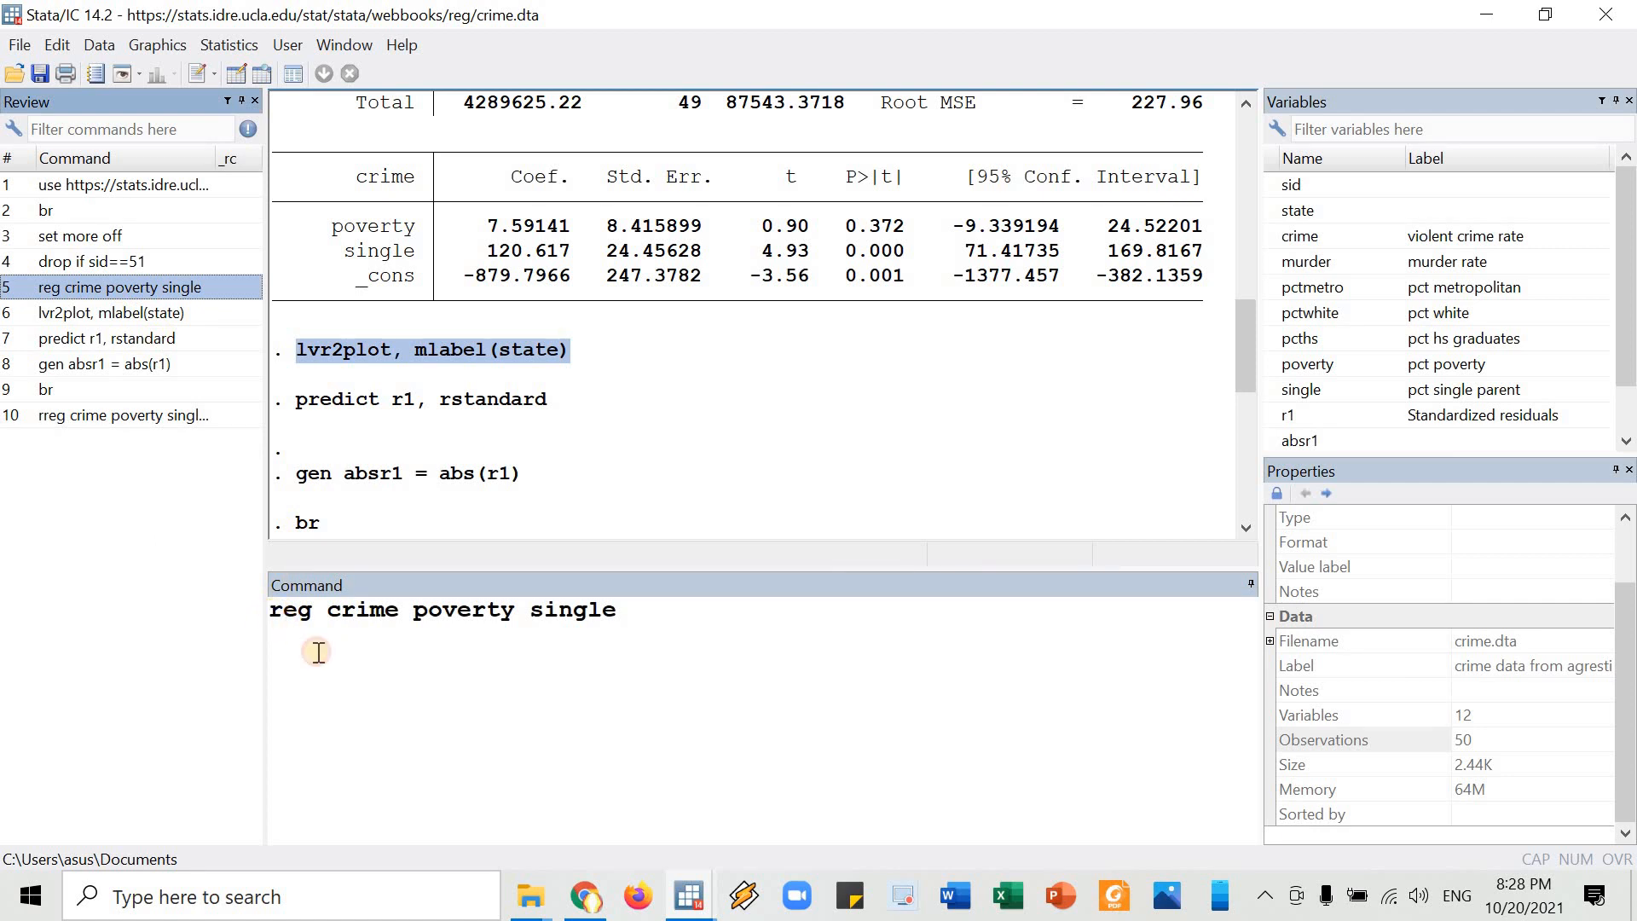
text(qui)
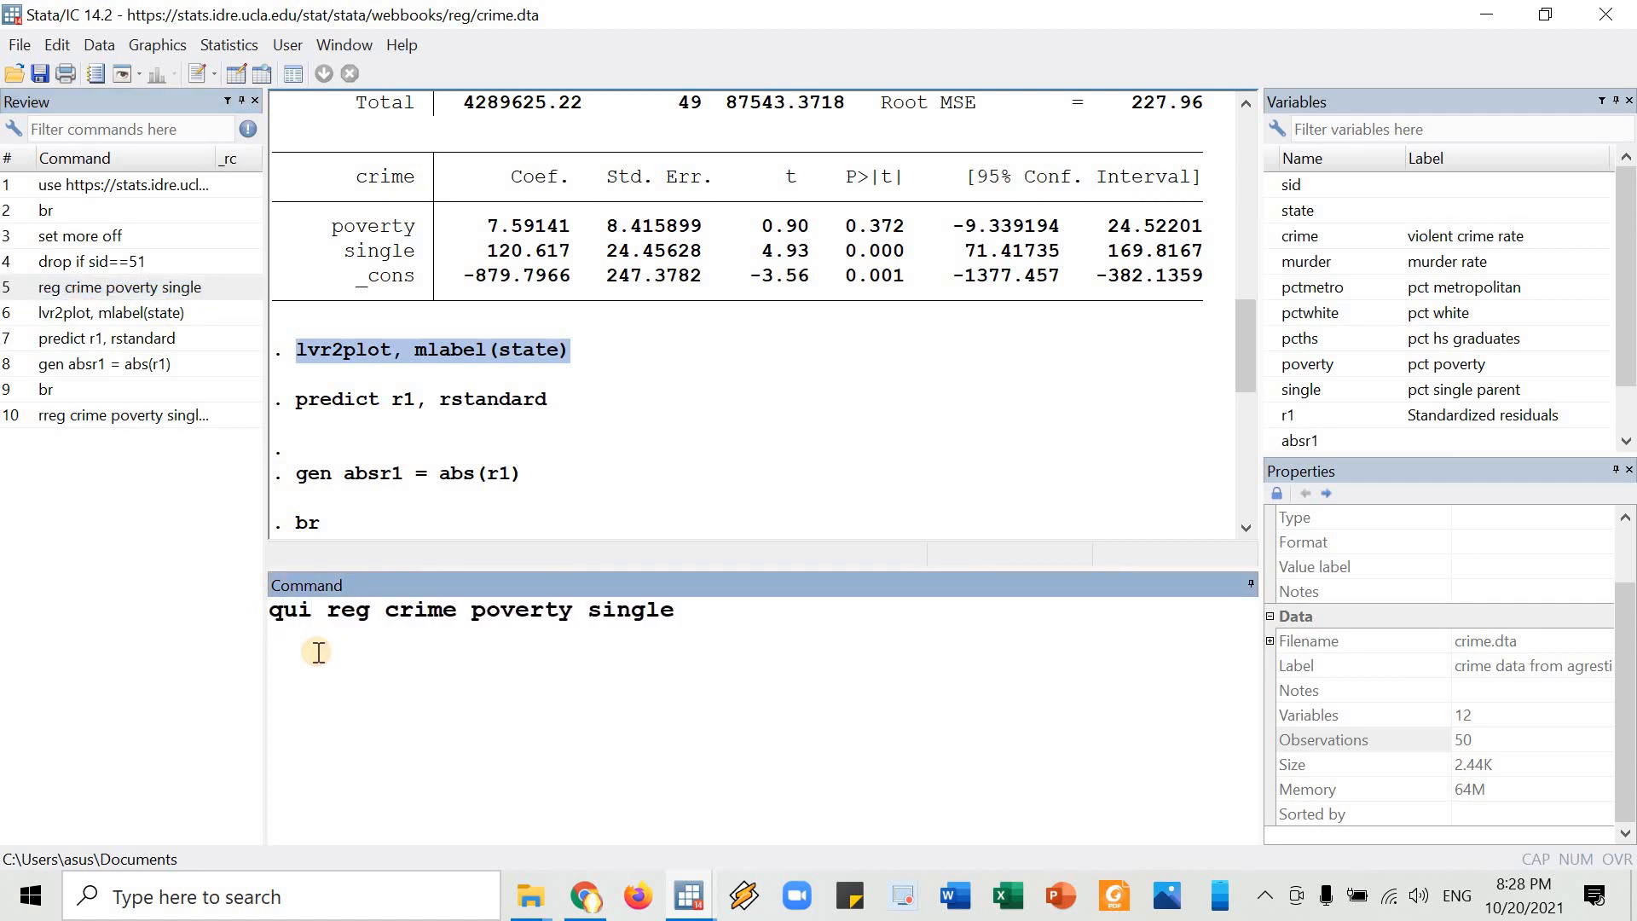
key(alt+Tab)
key(Tab)
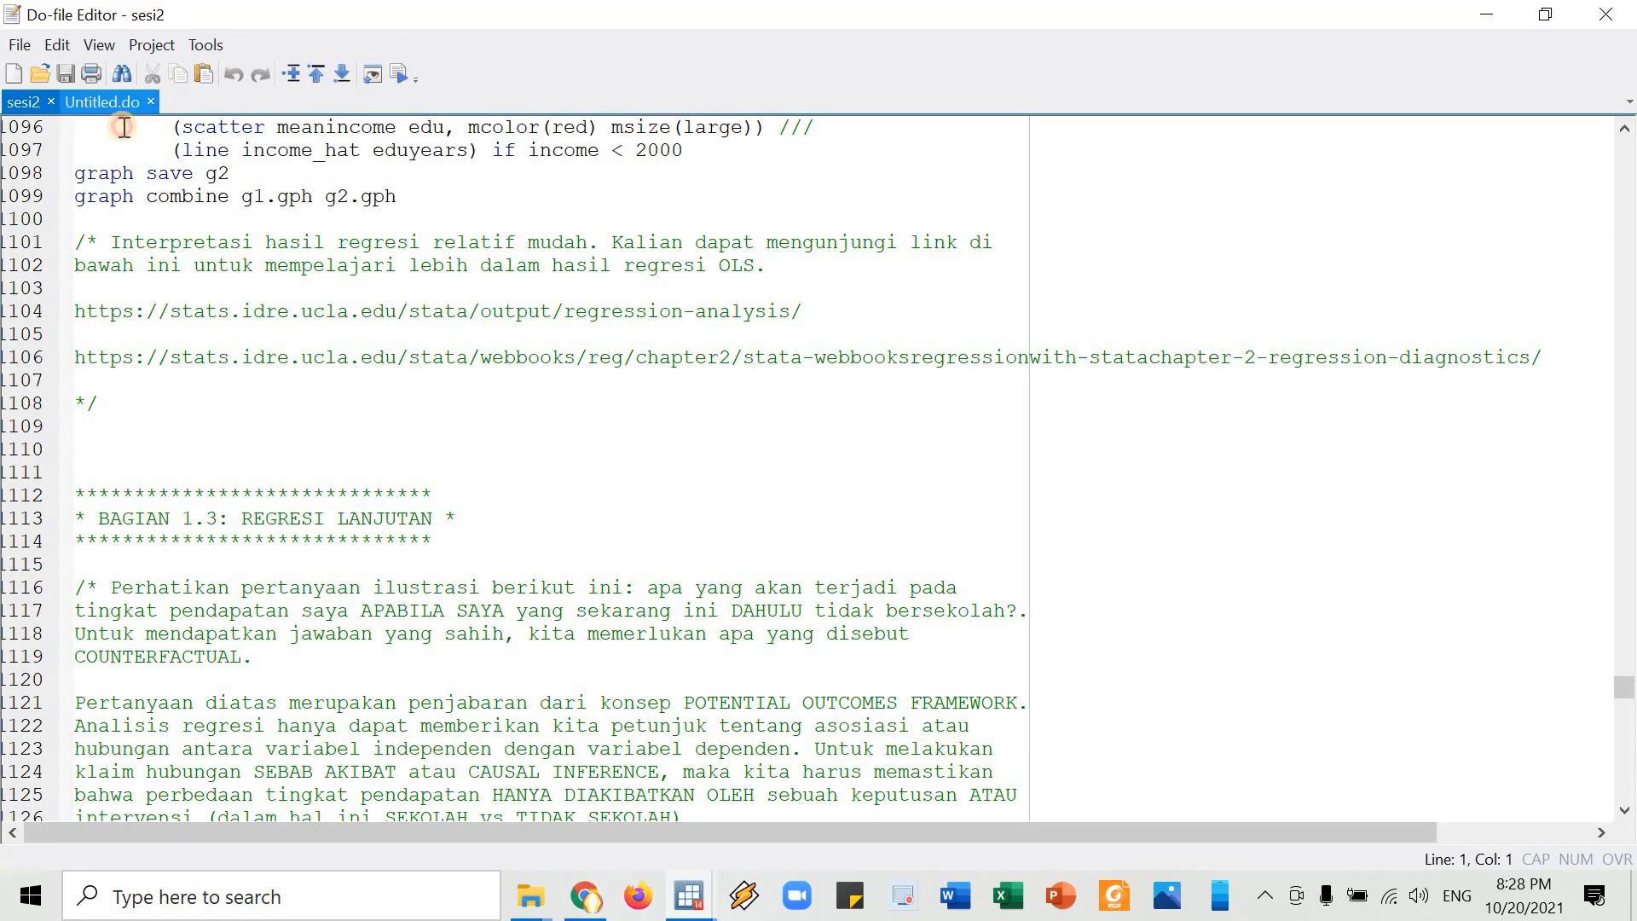
click(118, 106)
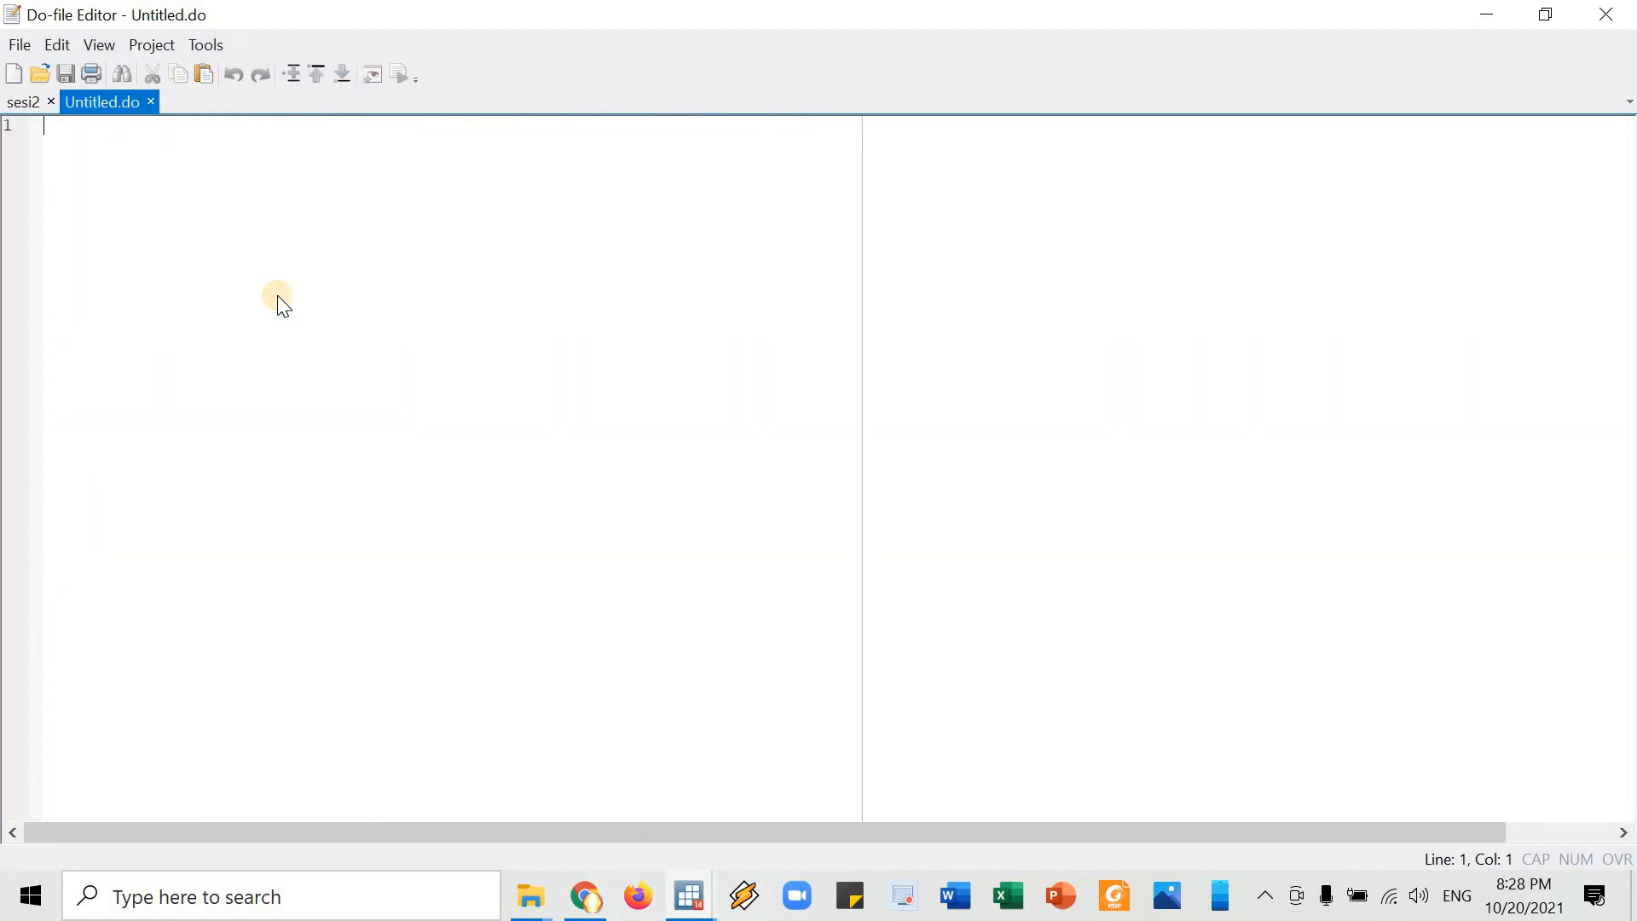
key(alt+Tab)
drag(715, 639, 244, 607)
key(ctrl+c)
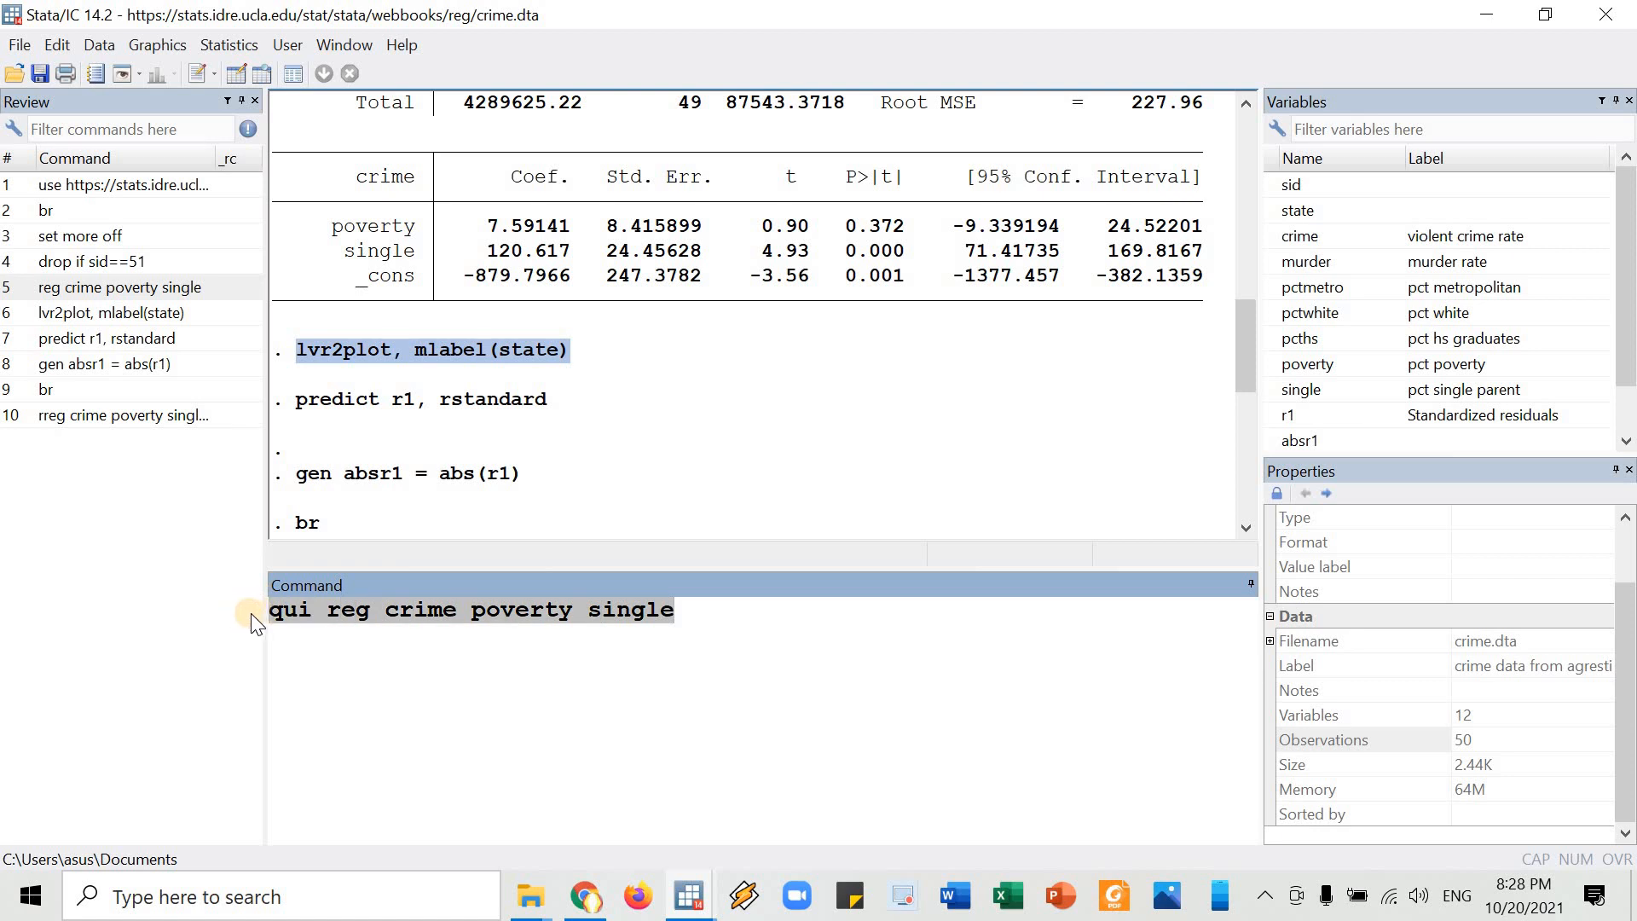
key(alt+Tab)
key(ctrl+v)
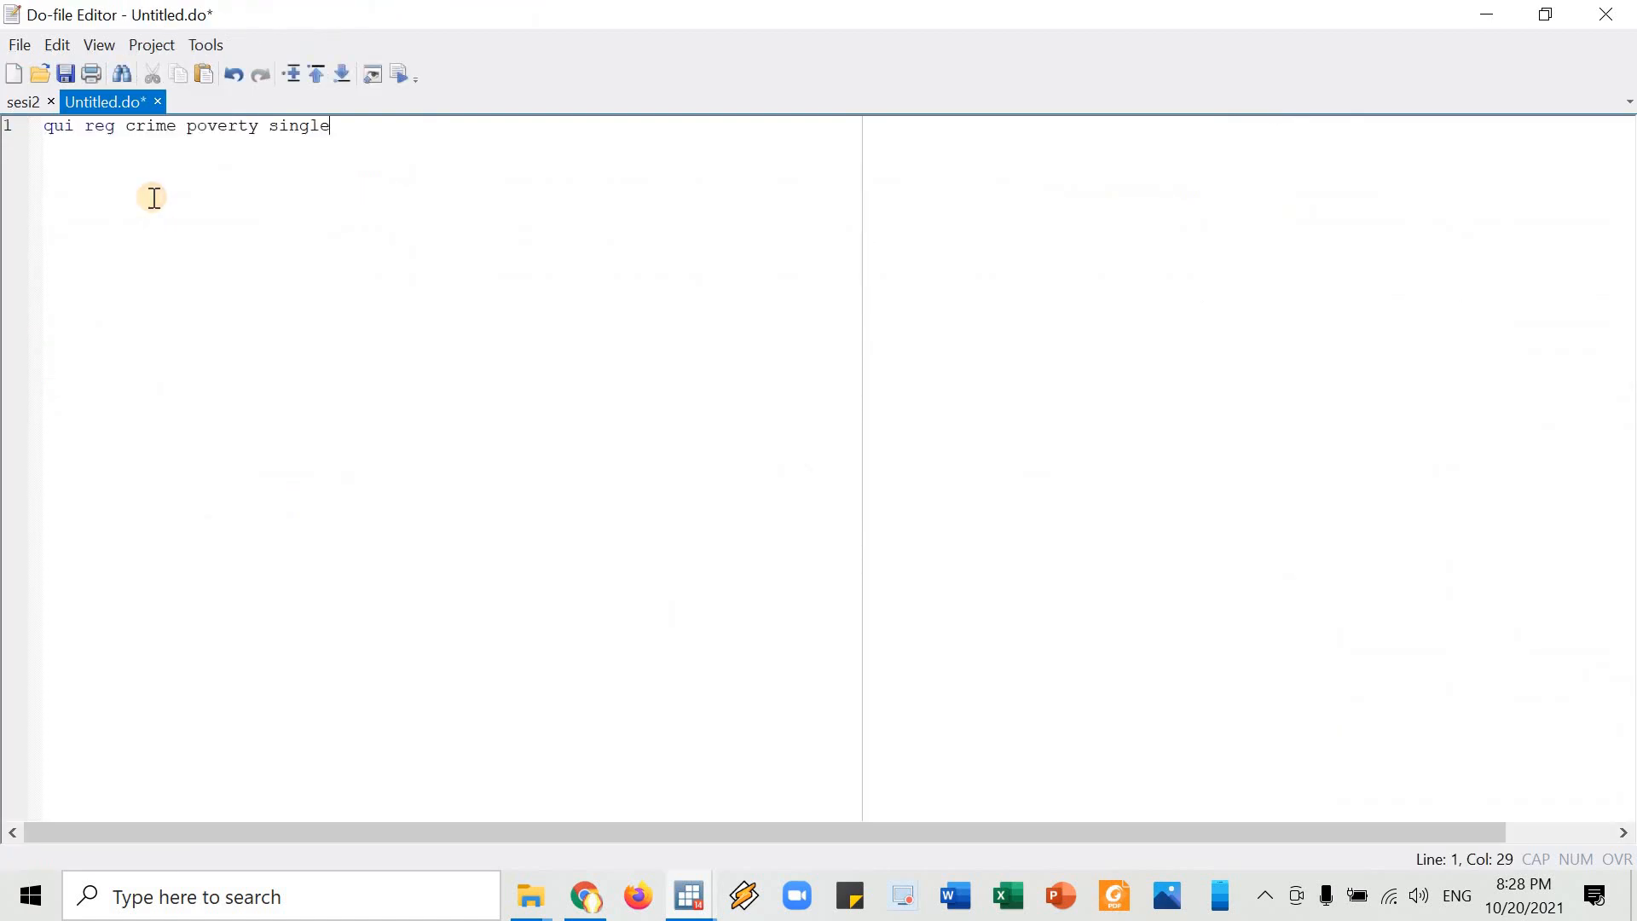
scroll(260, 311, up, 6)
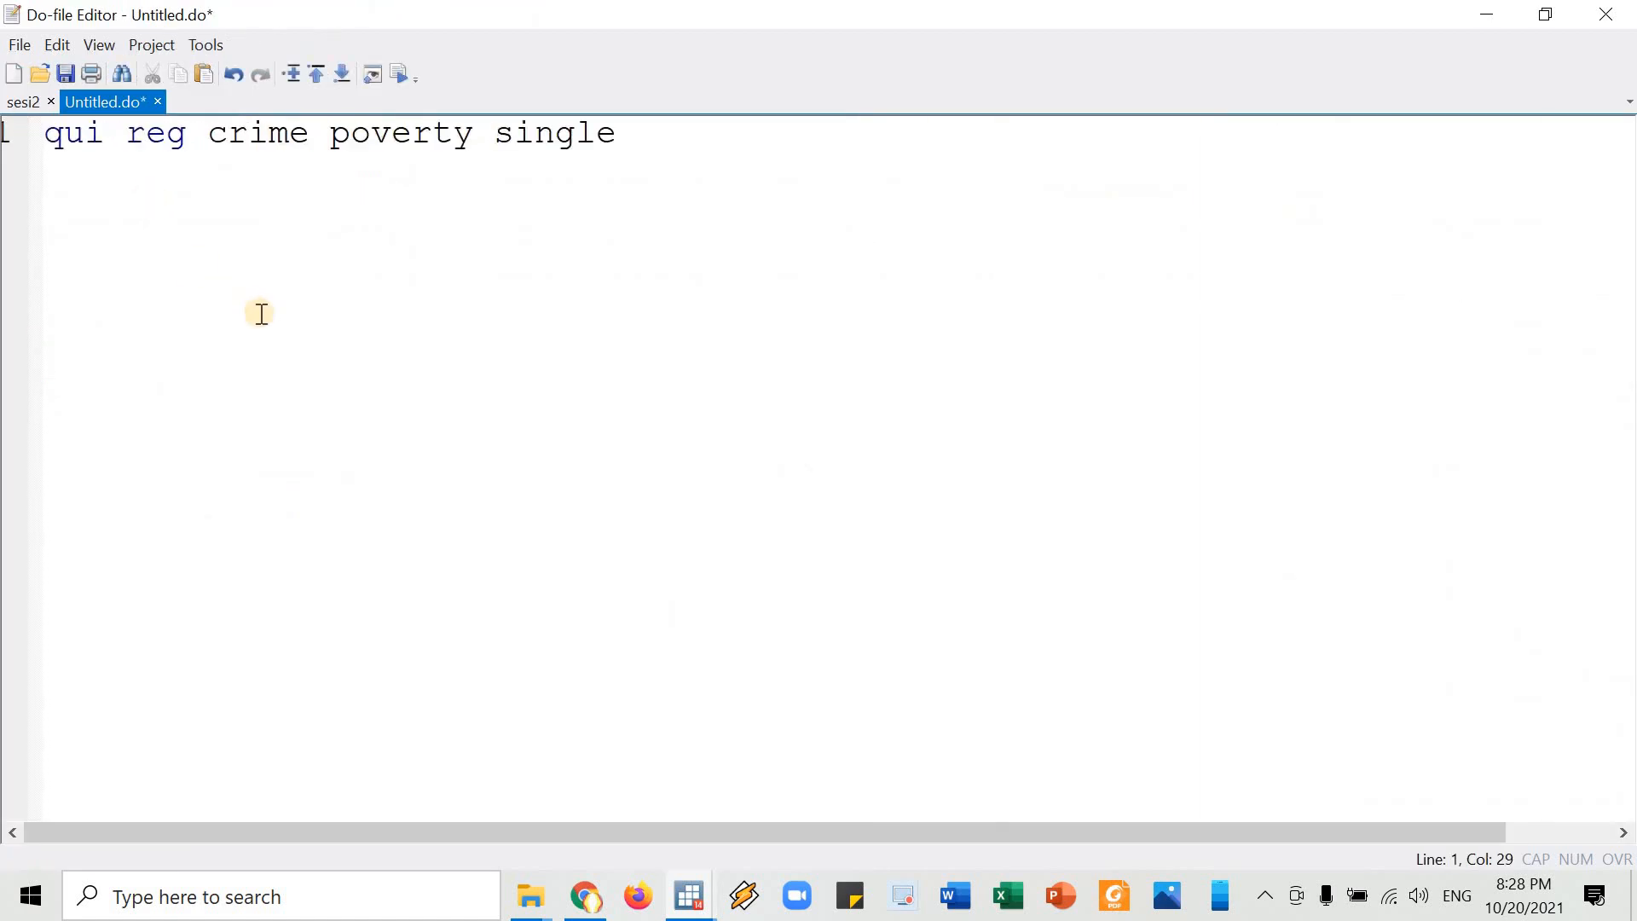
scroll(264, 313, up, 3)
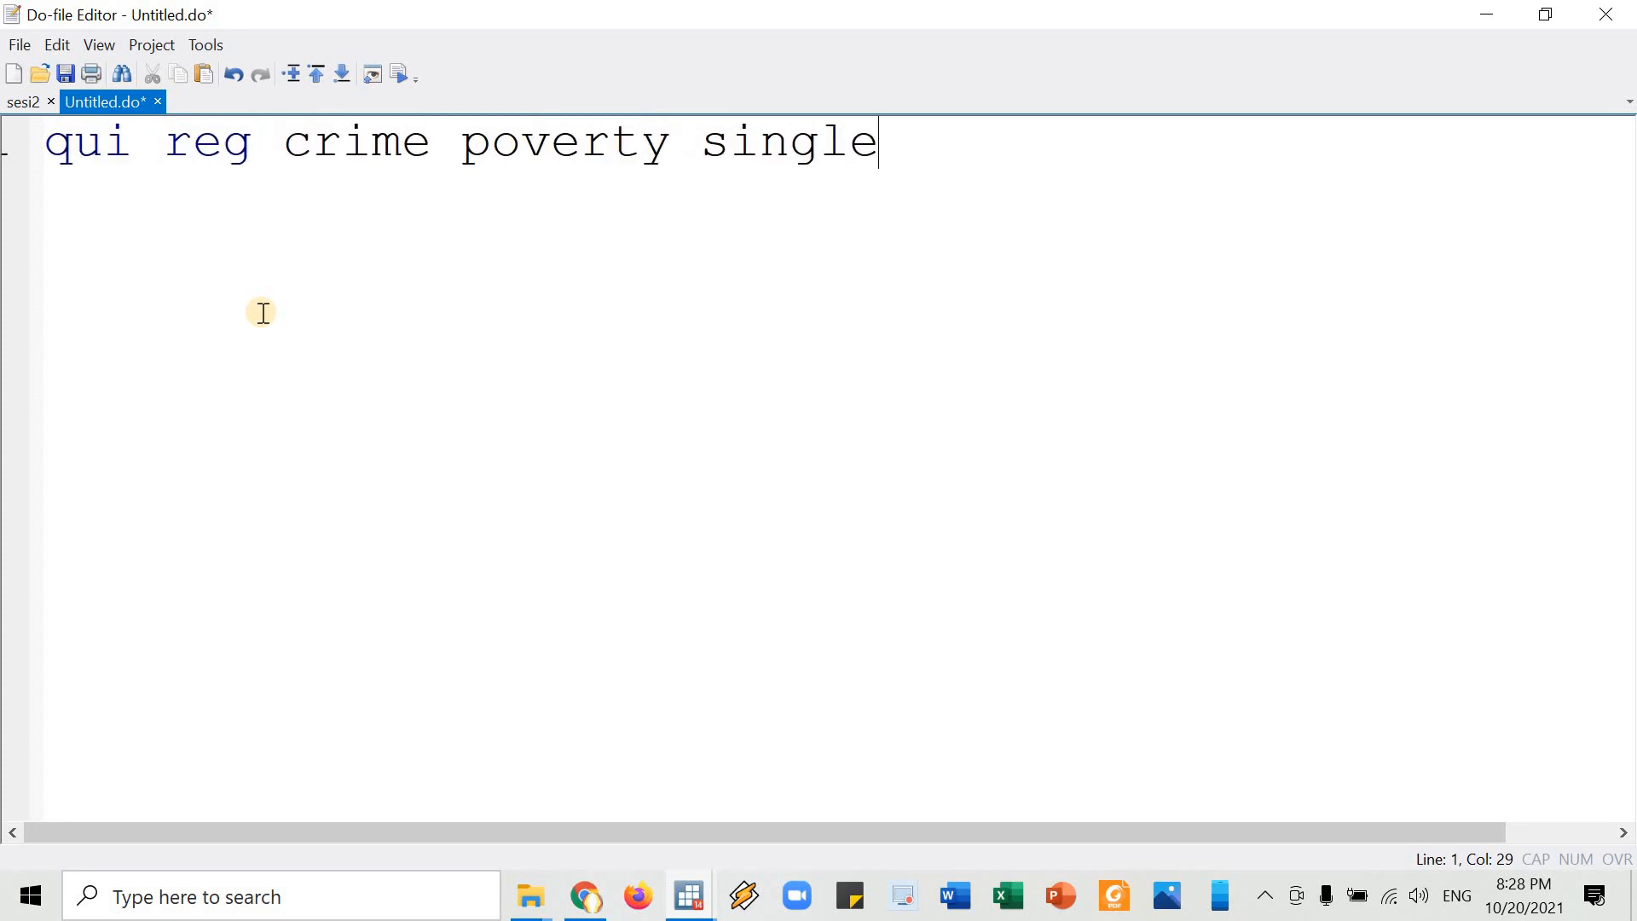
key(Return)
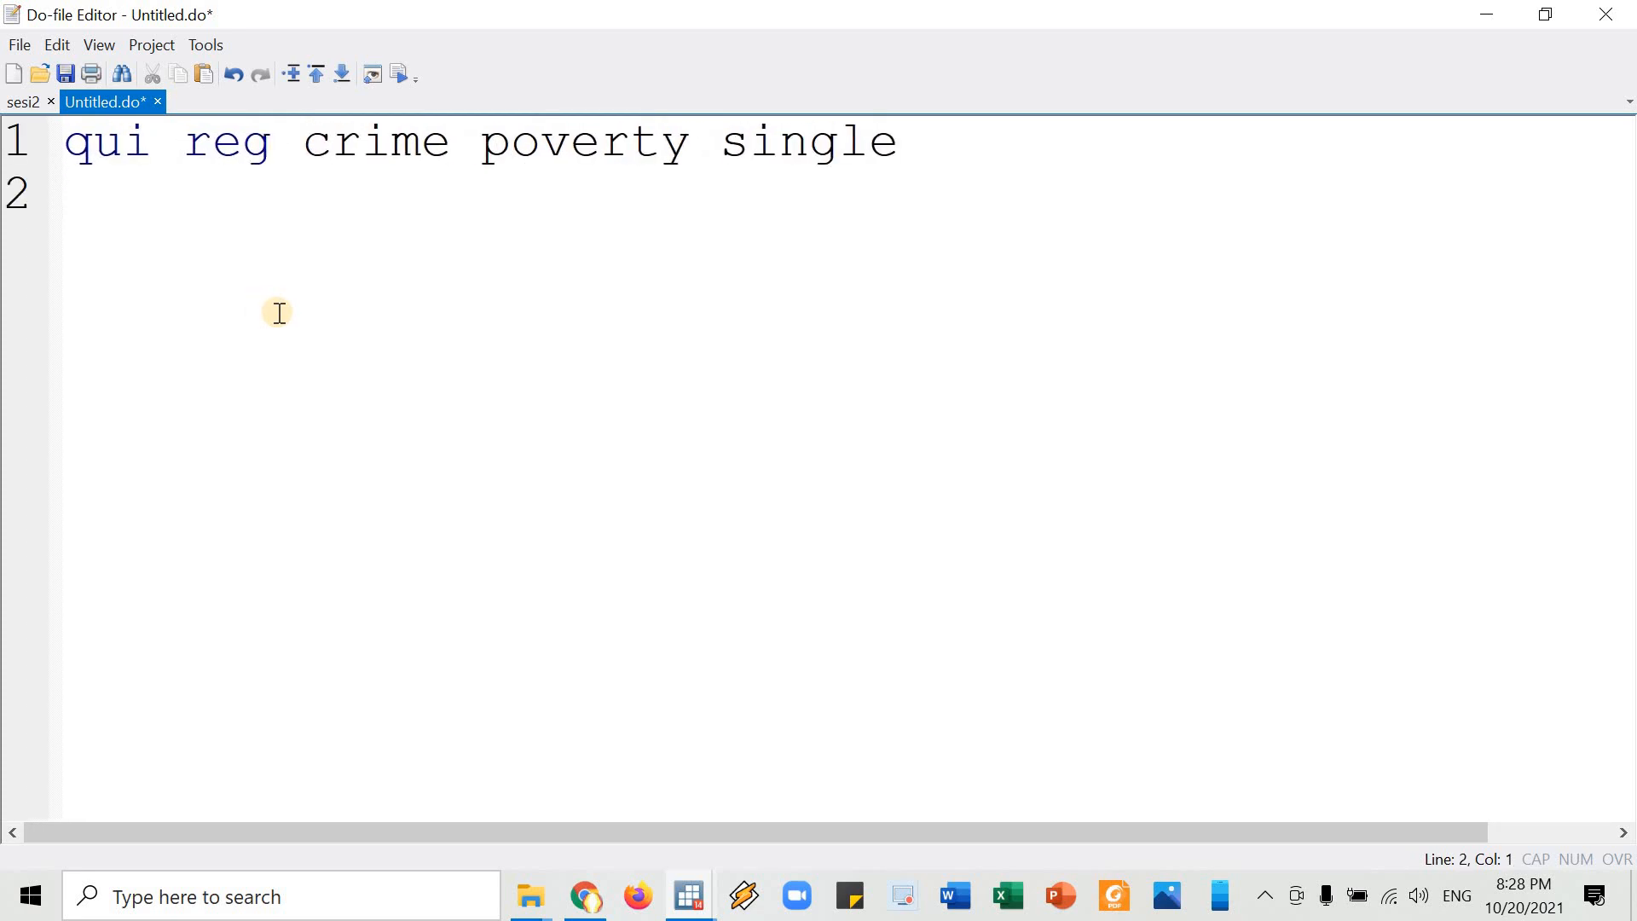
- Look through the sesi2 do-file for the example commands that store and tabulate several regression models
click(31, 101)
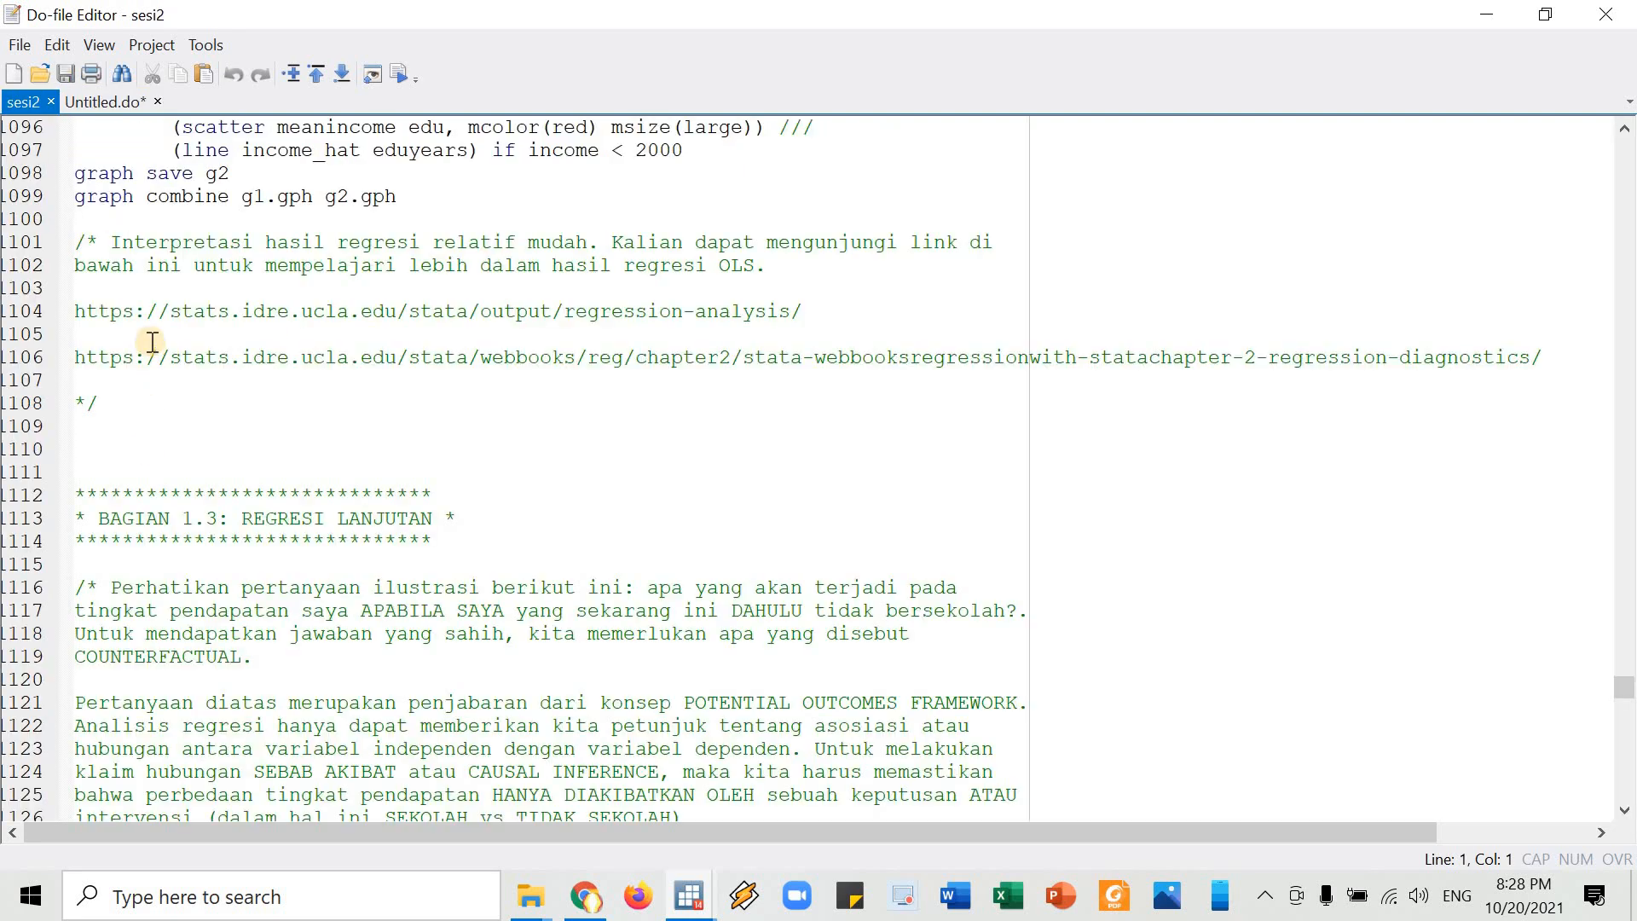
scroll(152, 341, down, 20)
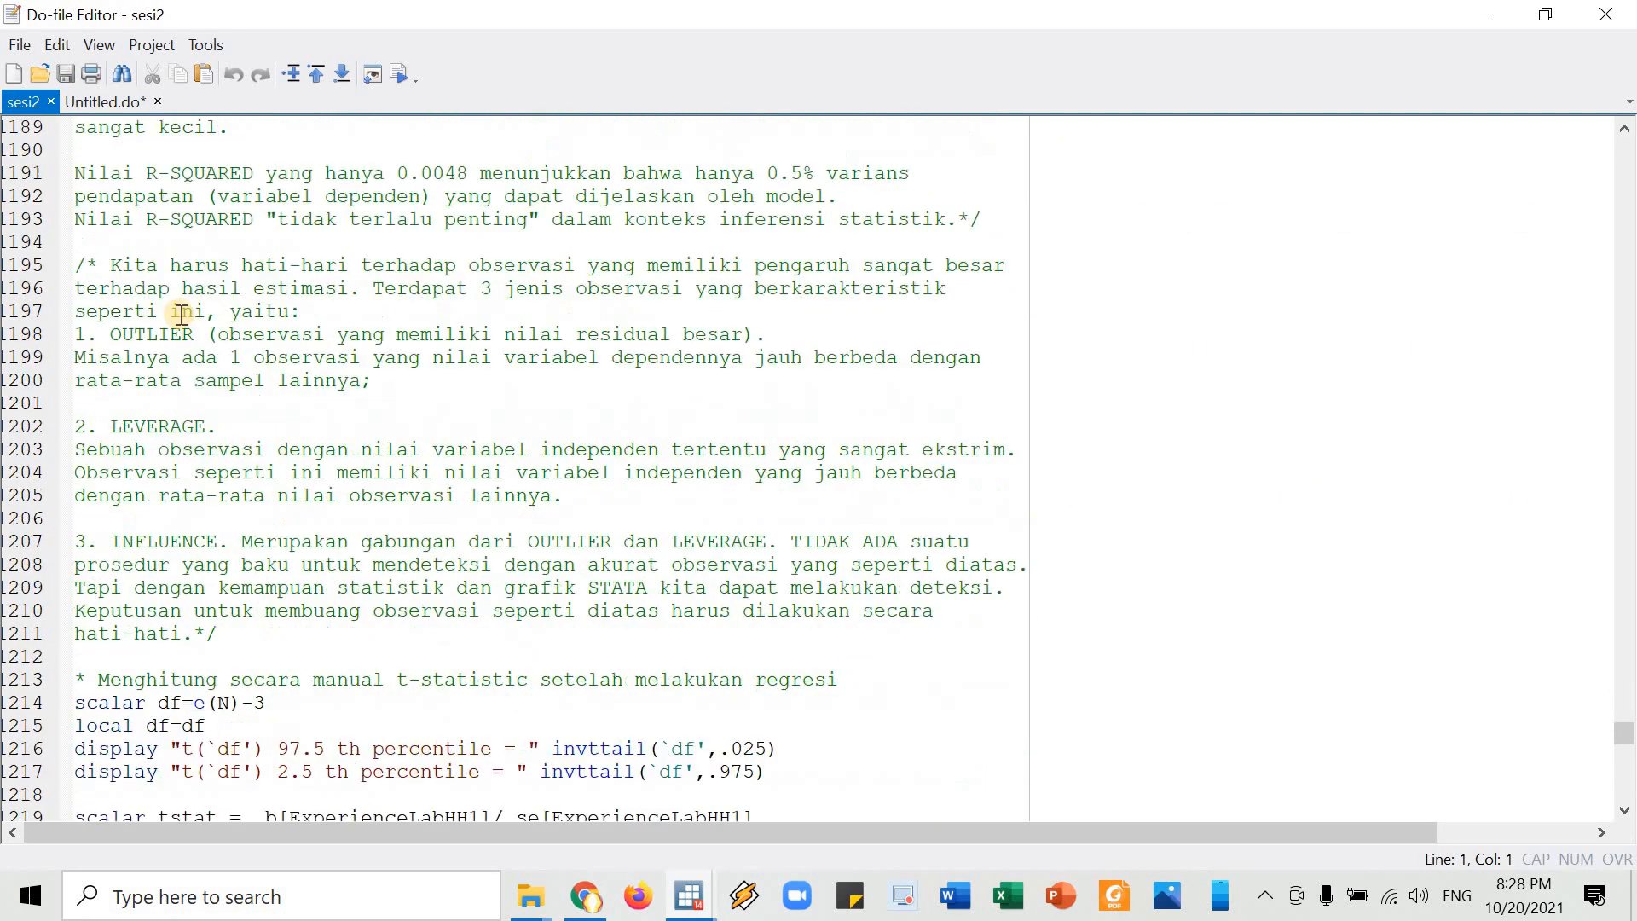
scroll(182, 314, down, 20)
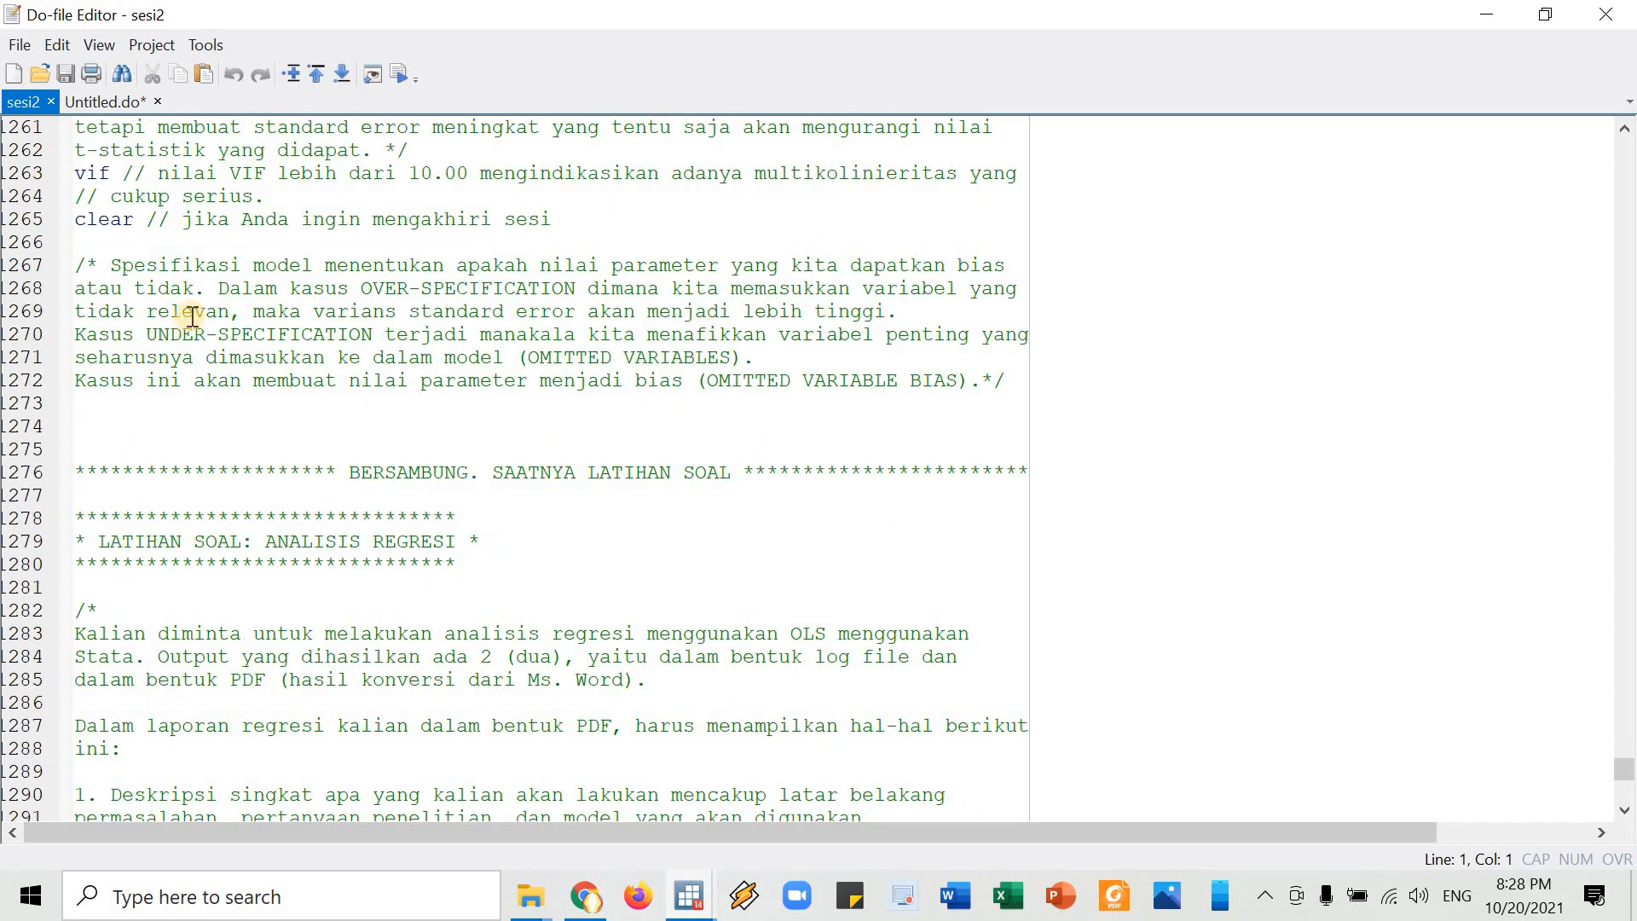
scroll(192, 316, down, 13)
scroll(219, 281, up, 20)
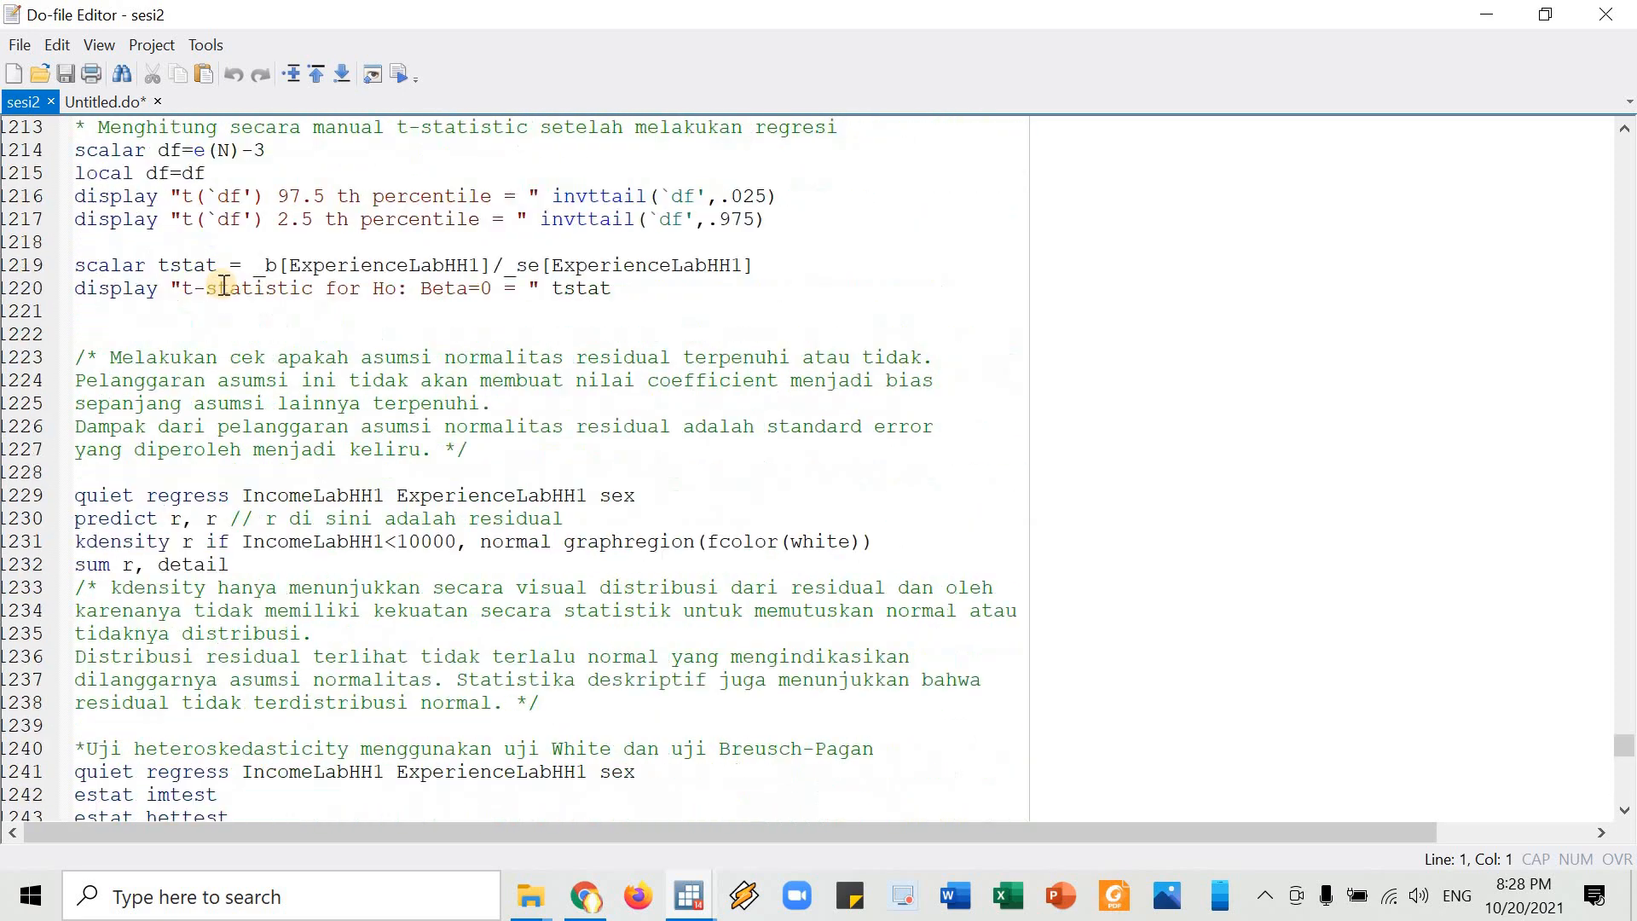
scroll(223, 285, up, 20)
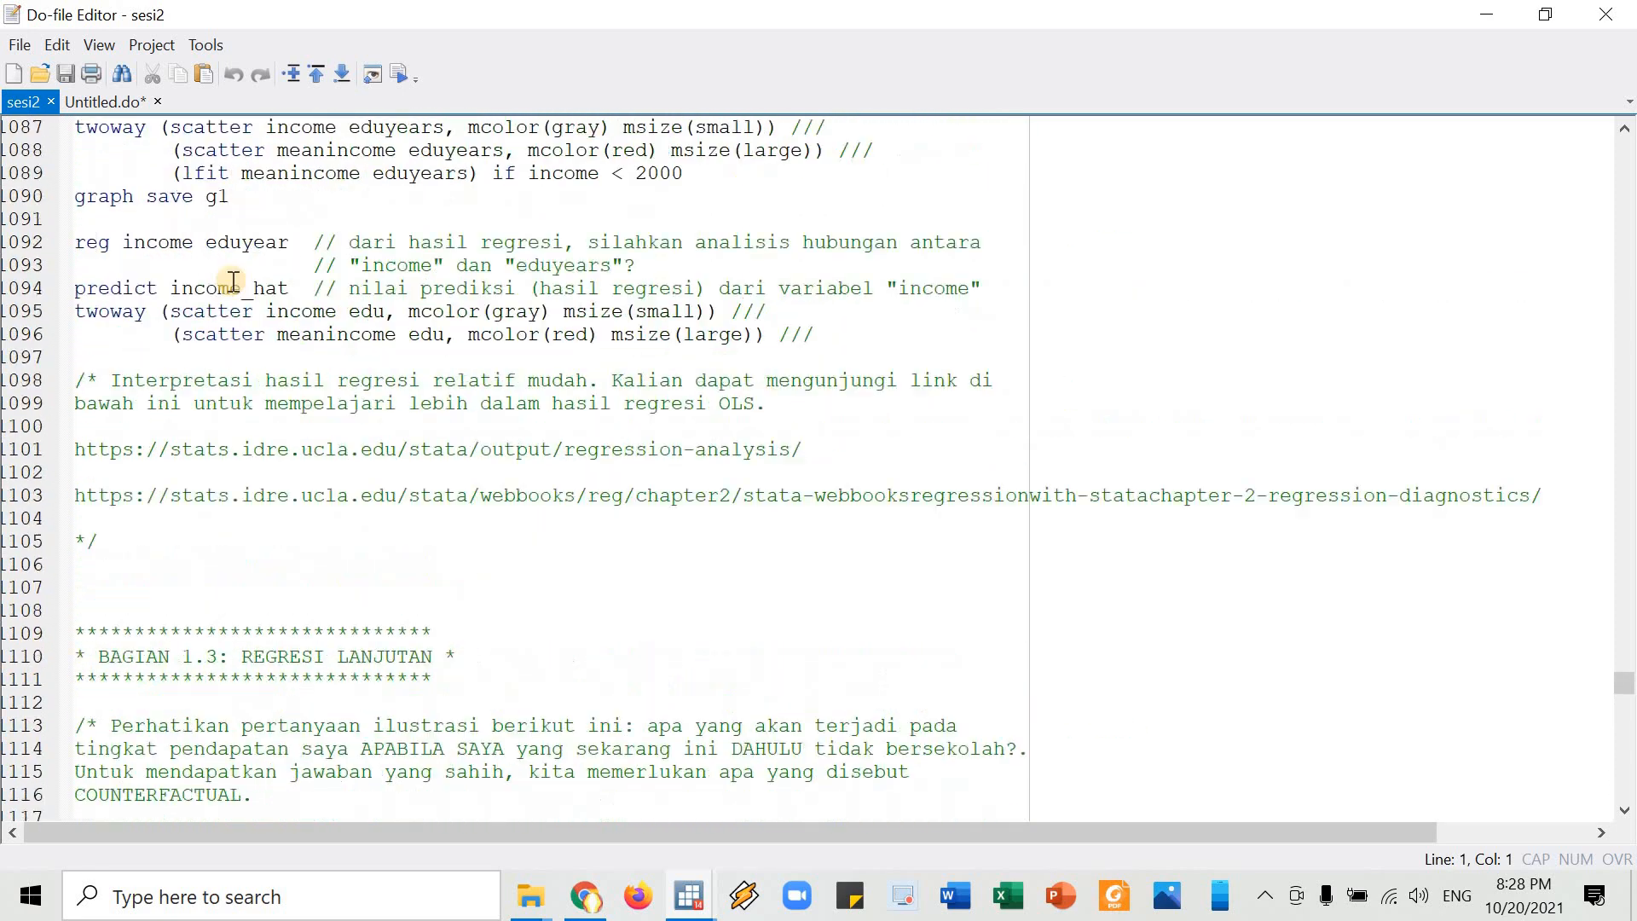
scroll(232, 280, up, 19)
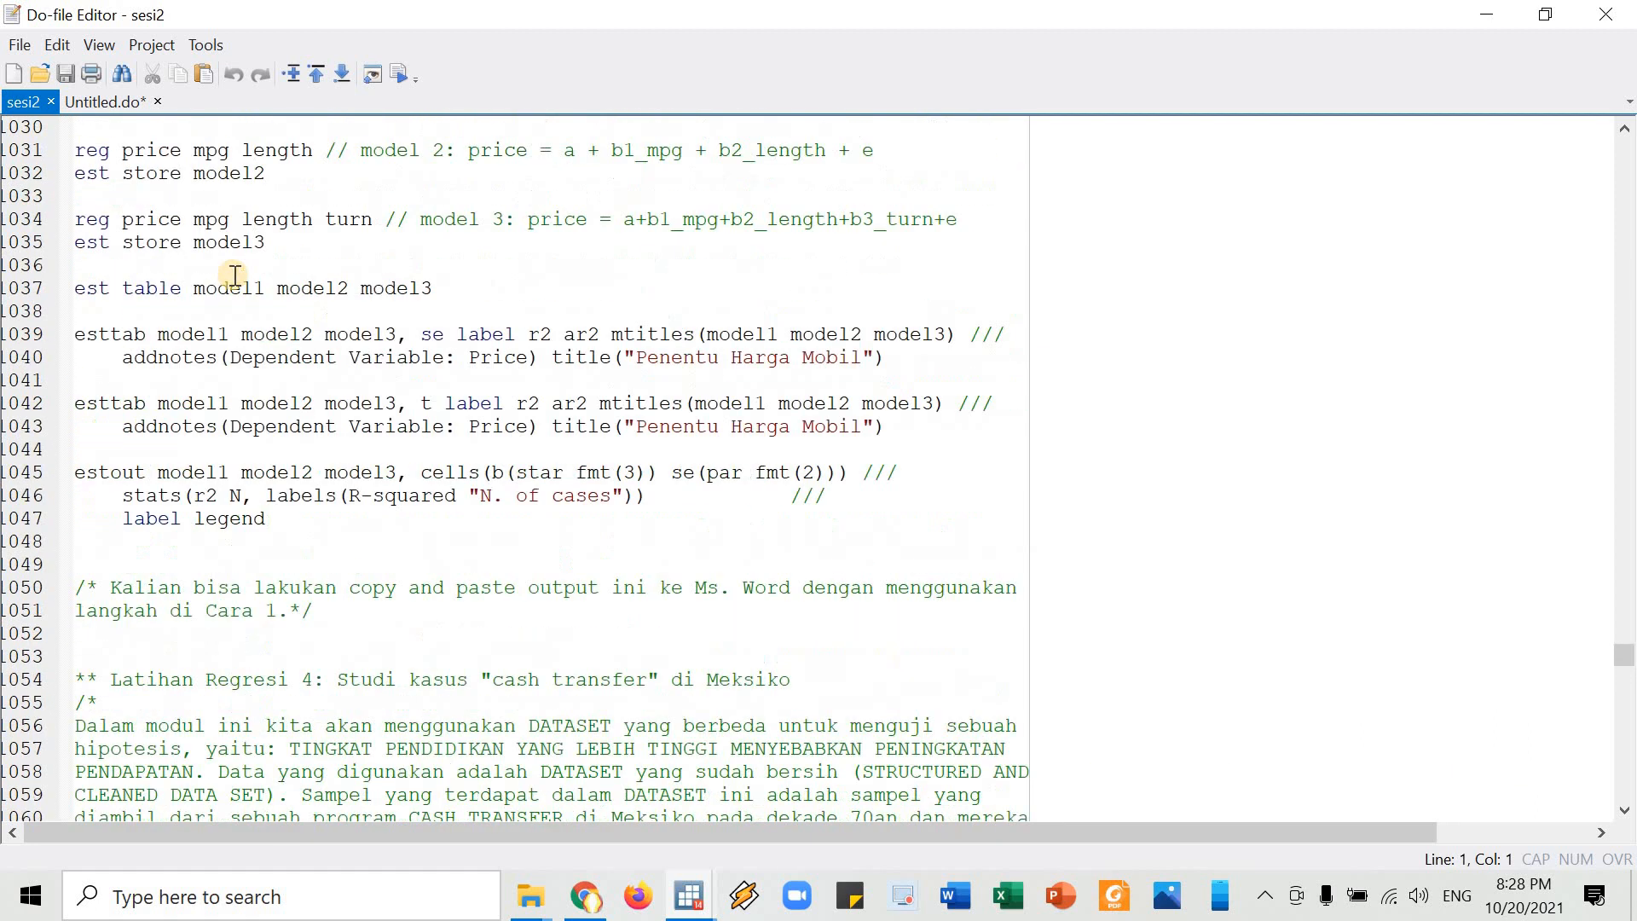
scroll(204, 316, up, 5)
scroll(128, 375, down, 3)
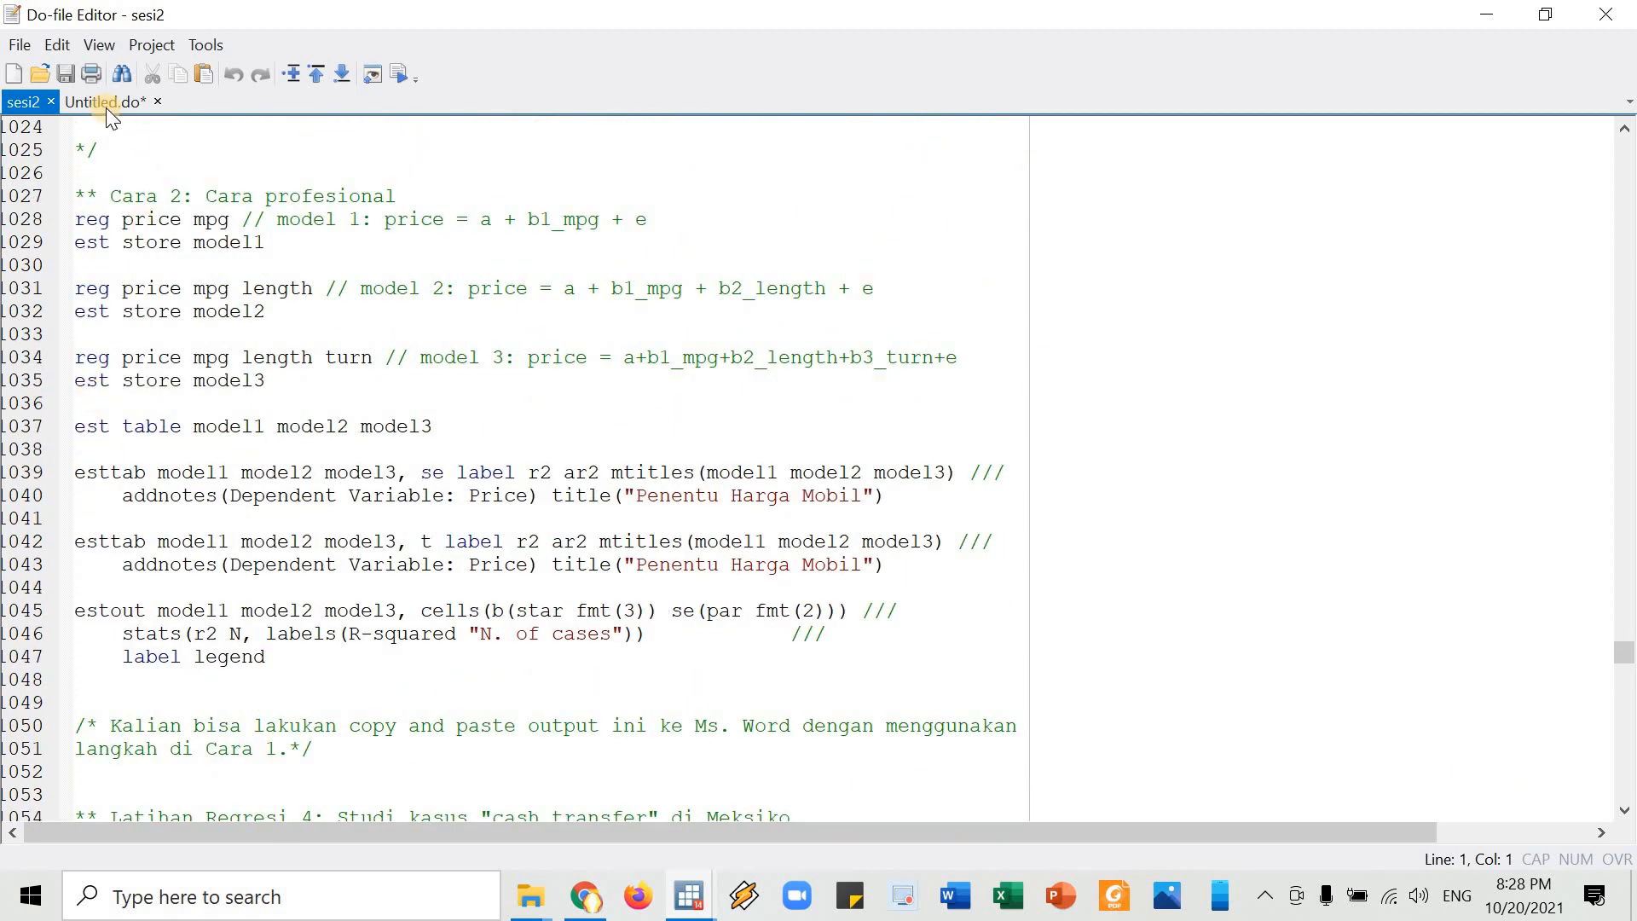
- Add the line "est store nonrobust" below the regression in Untitled.do, followed by a blank line
click(105, 104)
text(est)
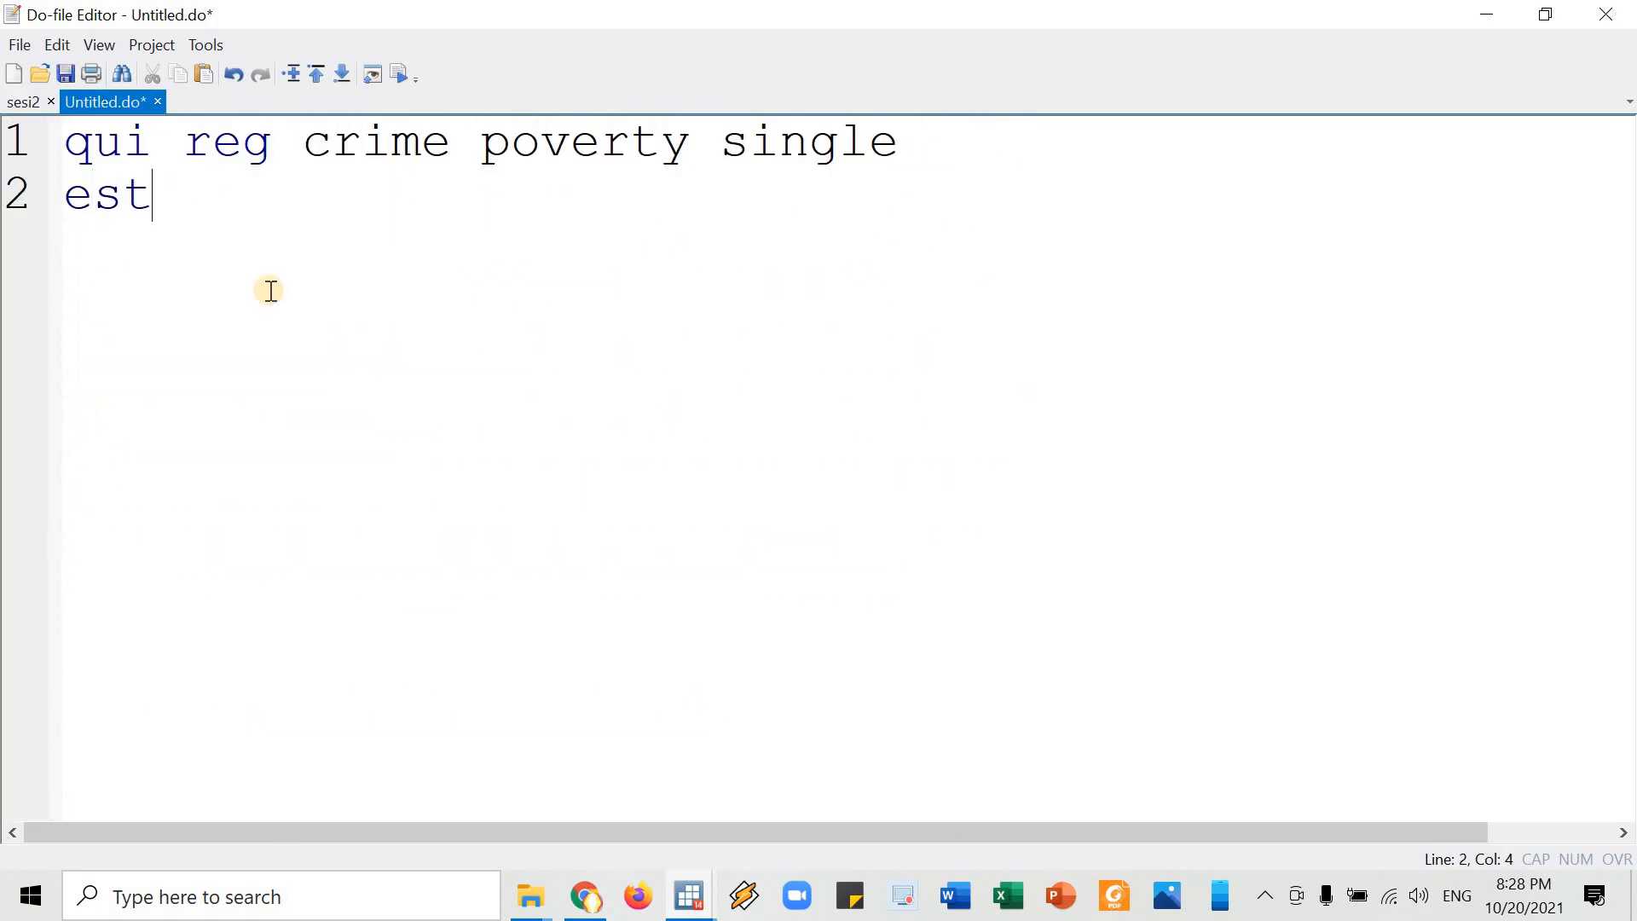
text( store non)
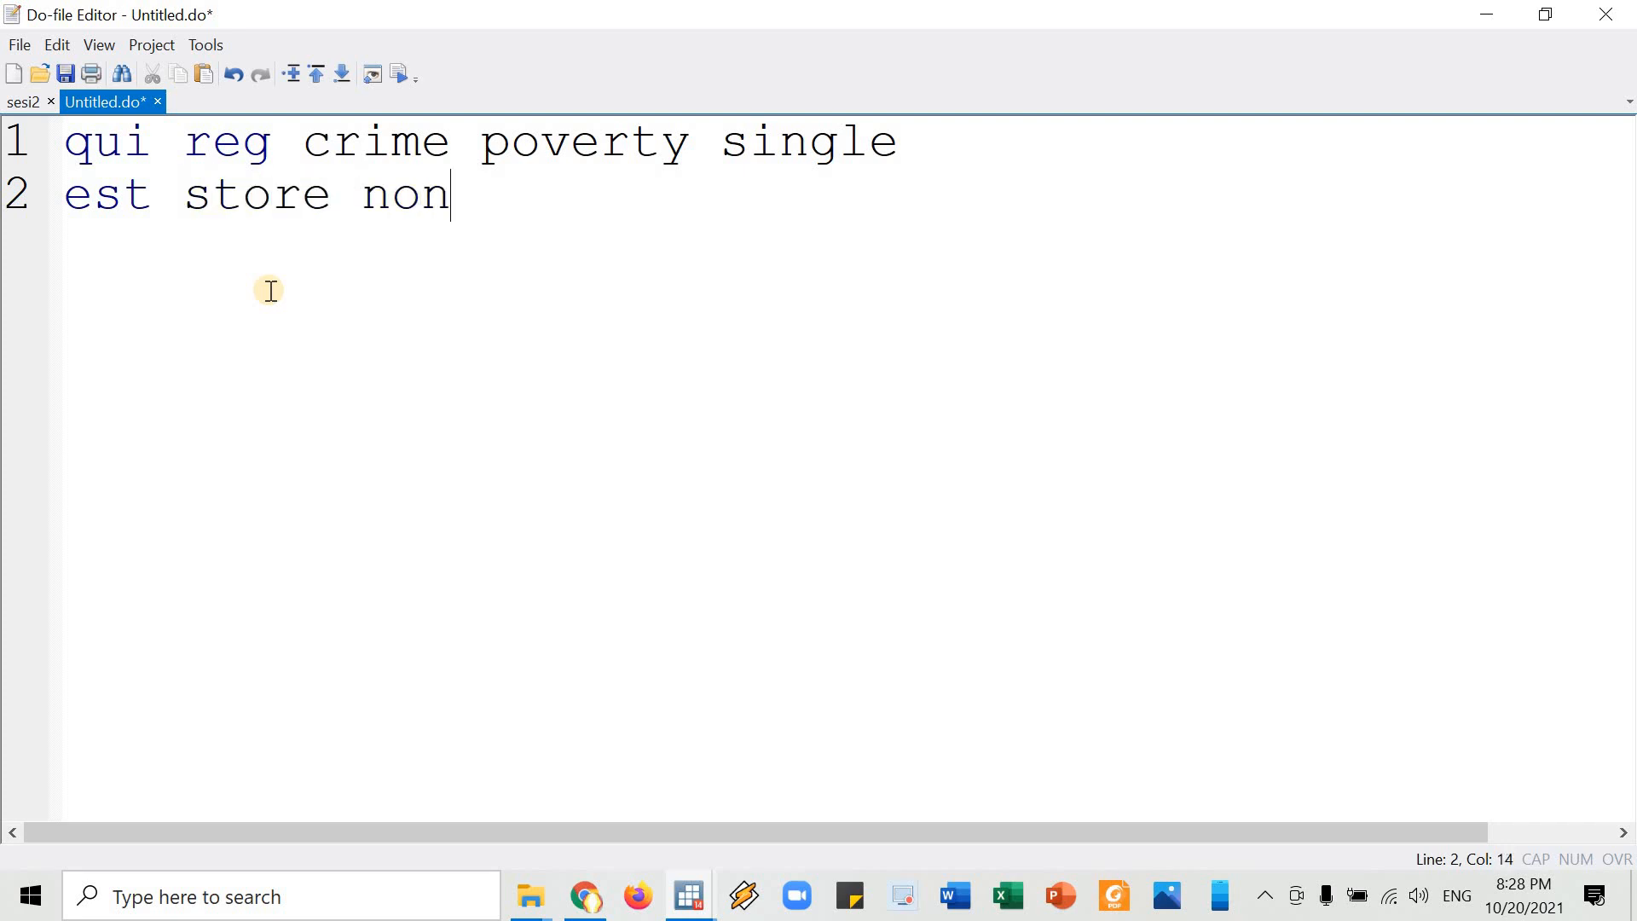
text(robust)
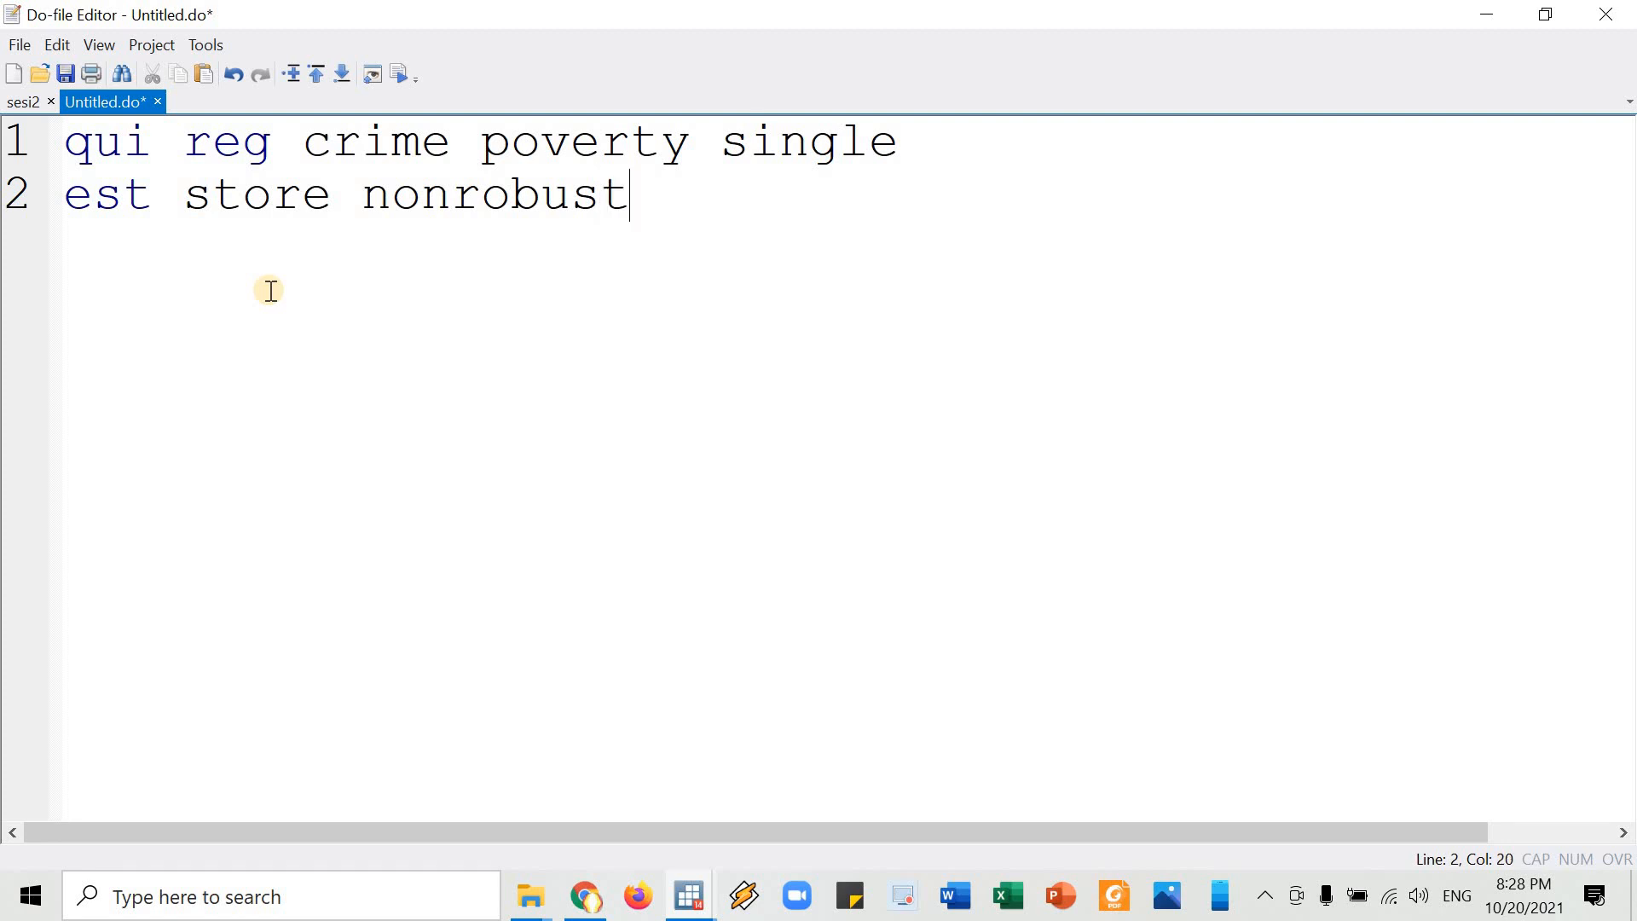
key(Return)
key(Return)
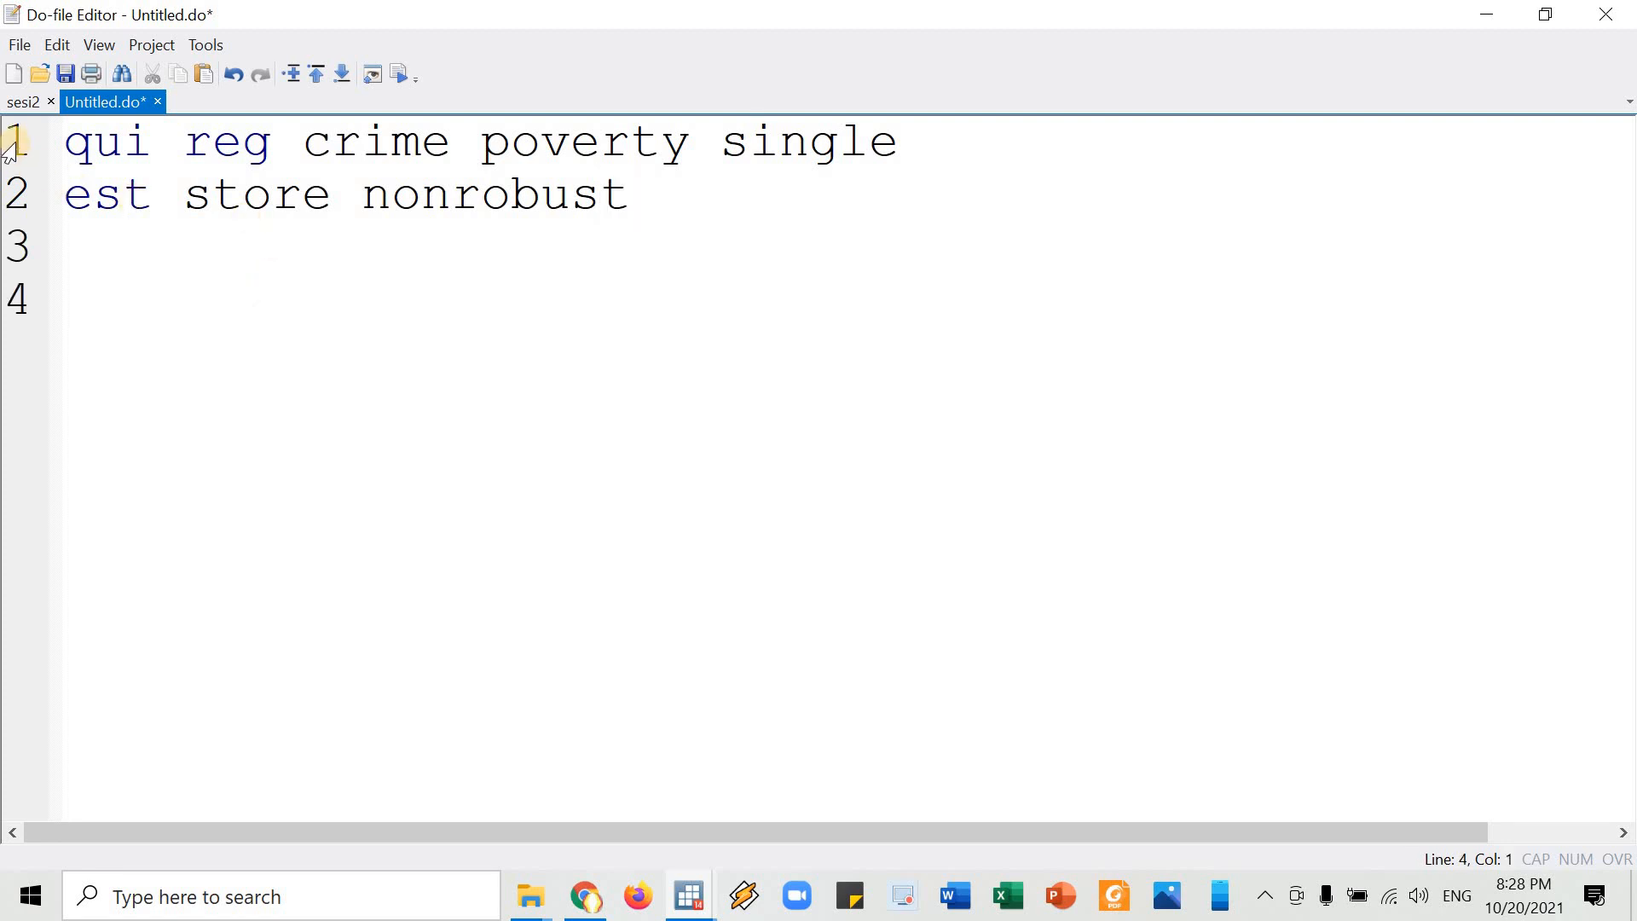
- Duplicate the regression command onto line 4 and change it to "qui rreg crime poverty single"
click(47, 151)
key(ctrl+c)
click(159, 324)
key(ctrl+v)
key(Up)
key(Right)
key(Right)
key(Right)
key(Right)
text(r)
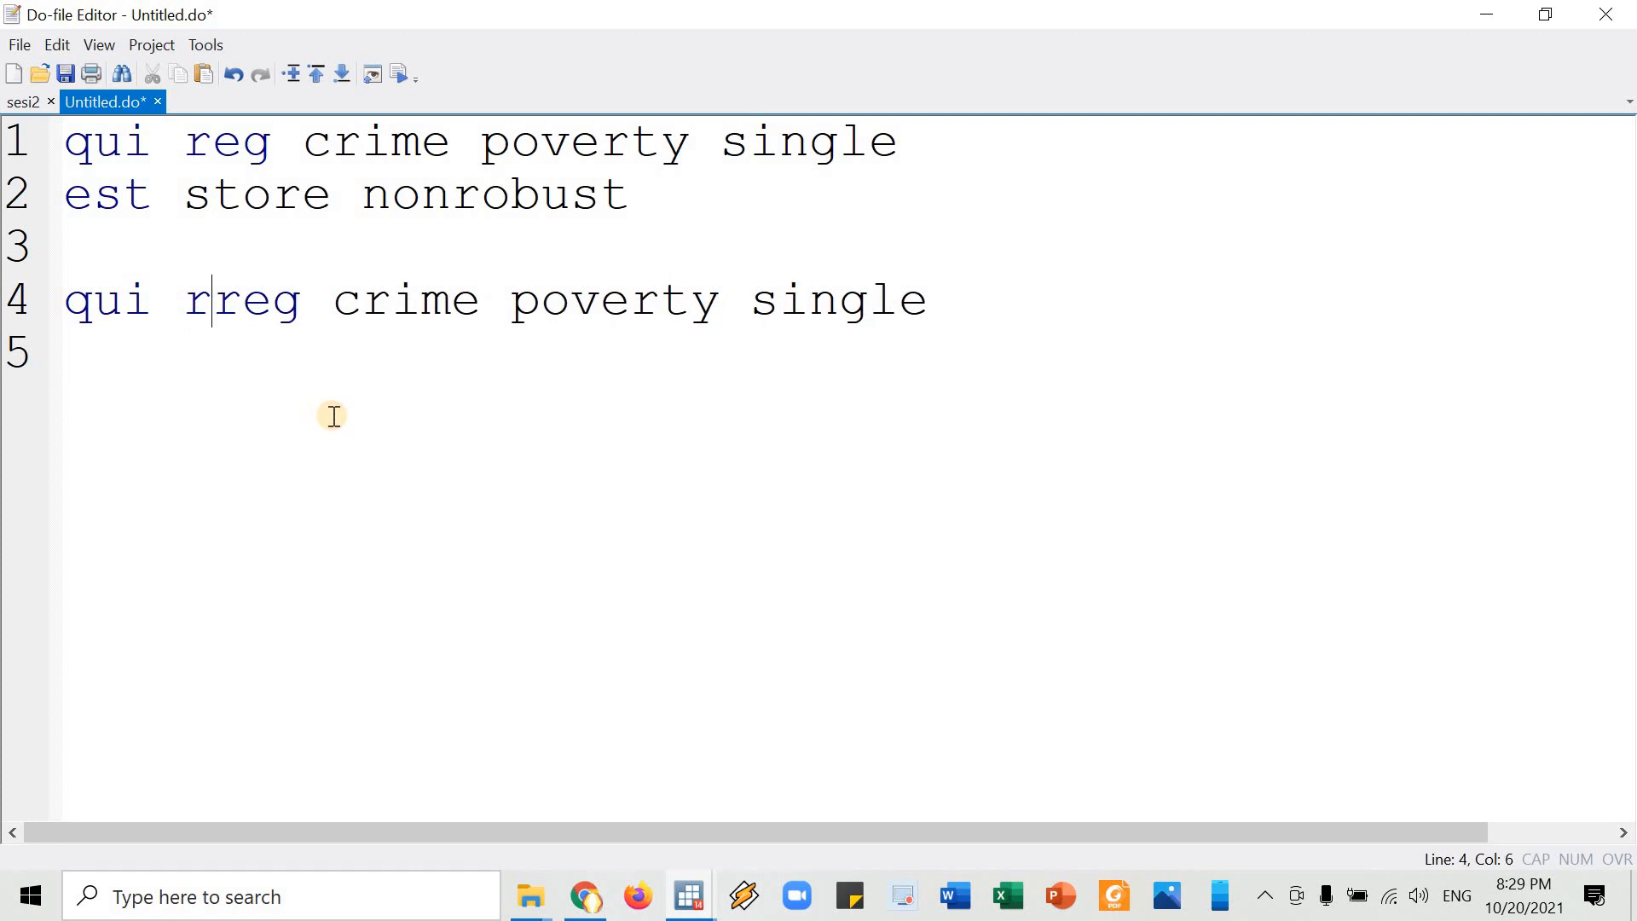
click(950, 296)
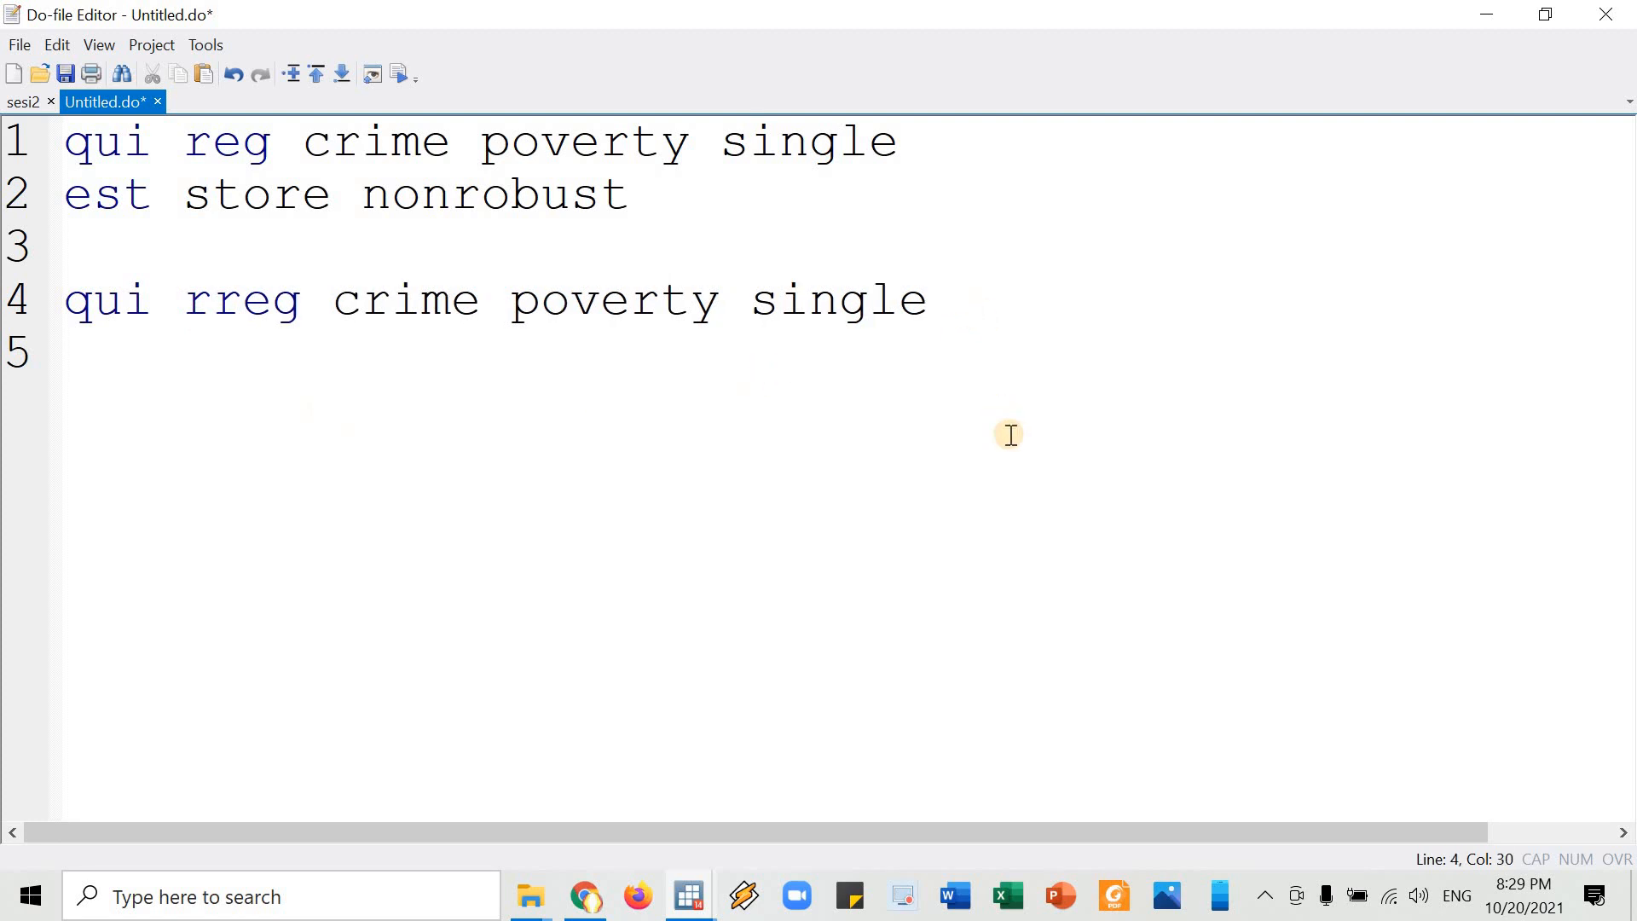
- Append the option ", gen(weigth)" to the rreg command on line 4
text(, gen)
key(BackSpace)
text((weith)
key(BackSpace)
key(BackSpace)
text(gh)
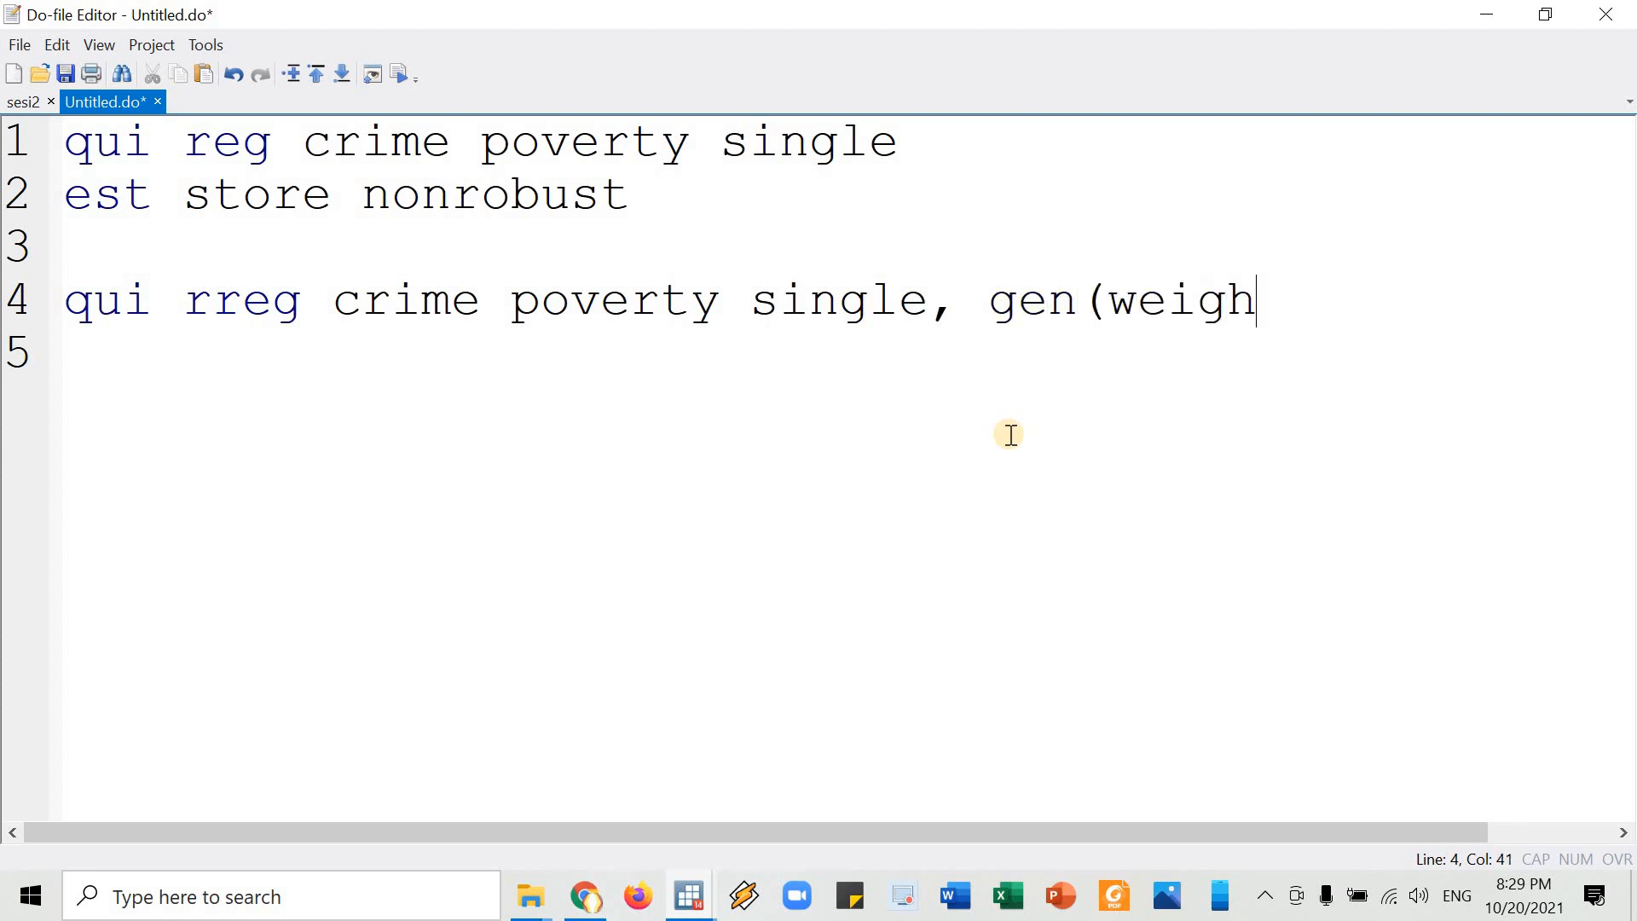
key(BackSpace)
text(th()
key(BackSpace)
text())
- Copy the "est store" line below the rreg command, rename its stored estimates to "robust" and leave a blank line after it
click(17, 217)
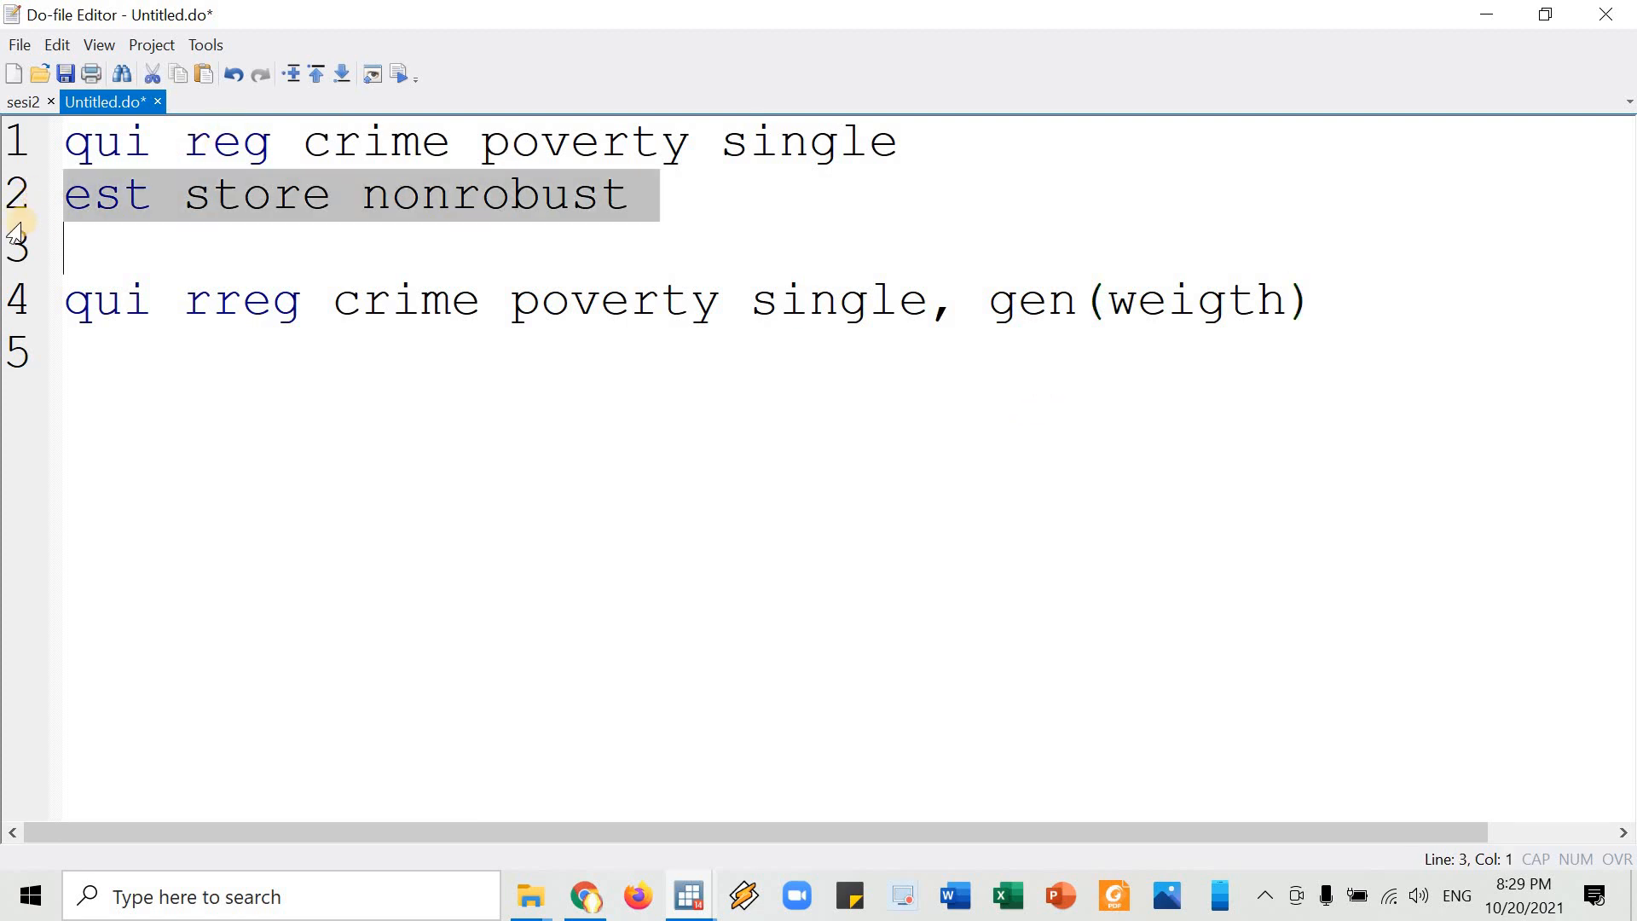
click(102, 370)
key(ctrl+v)
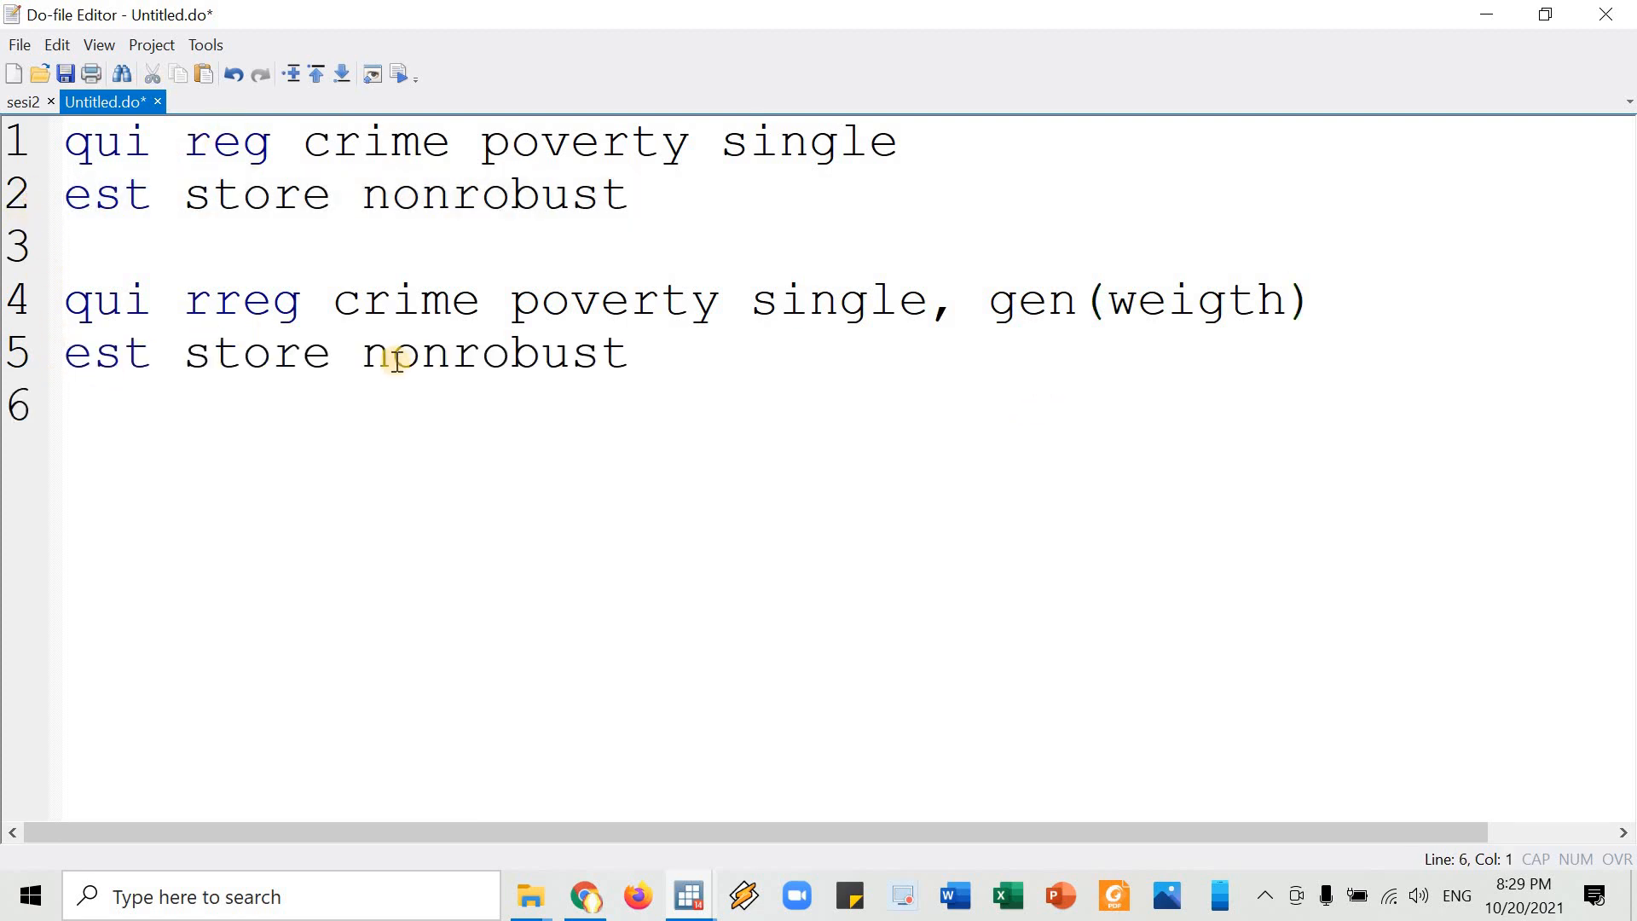
click(452, 361)
key(BackSpace)
key(BackSpace)
key(BackSpace)
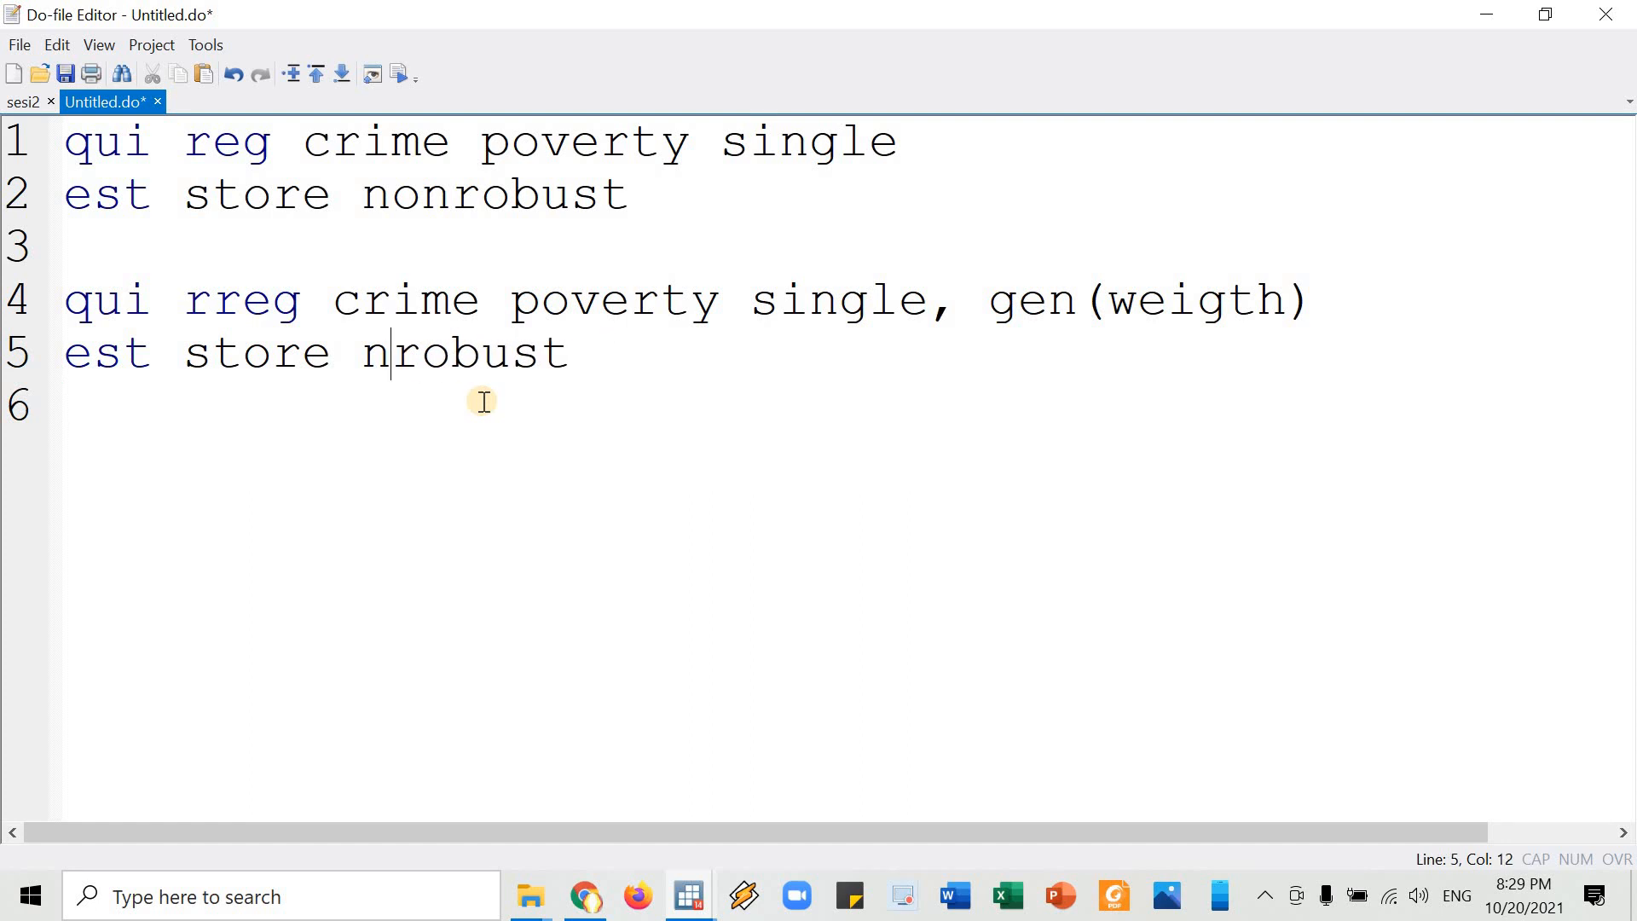
click(265, 398)
key(Return)
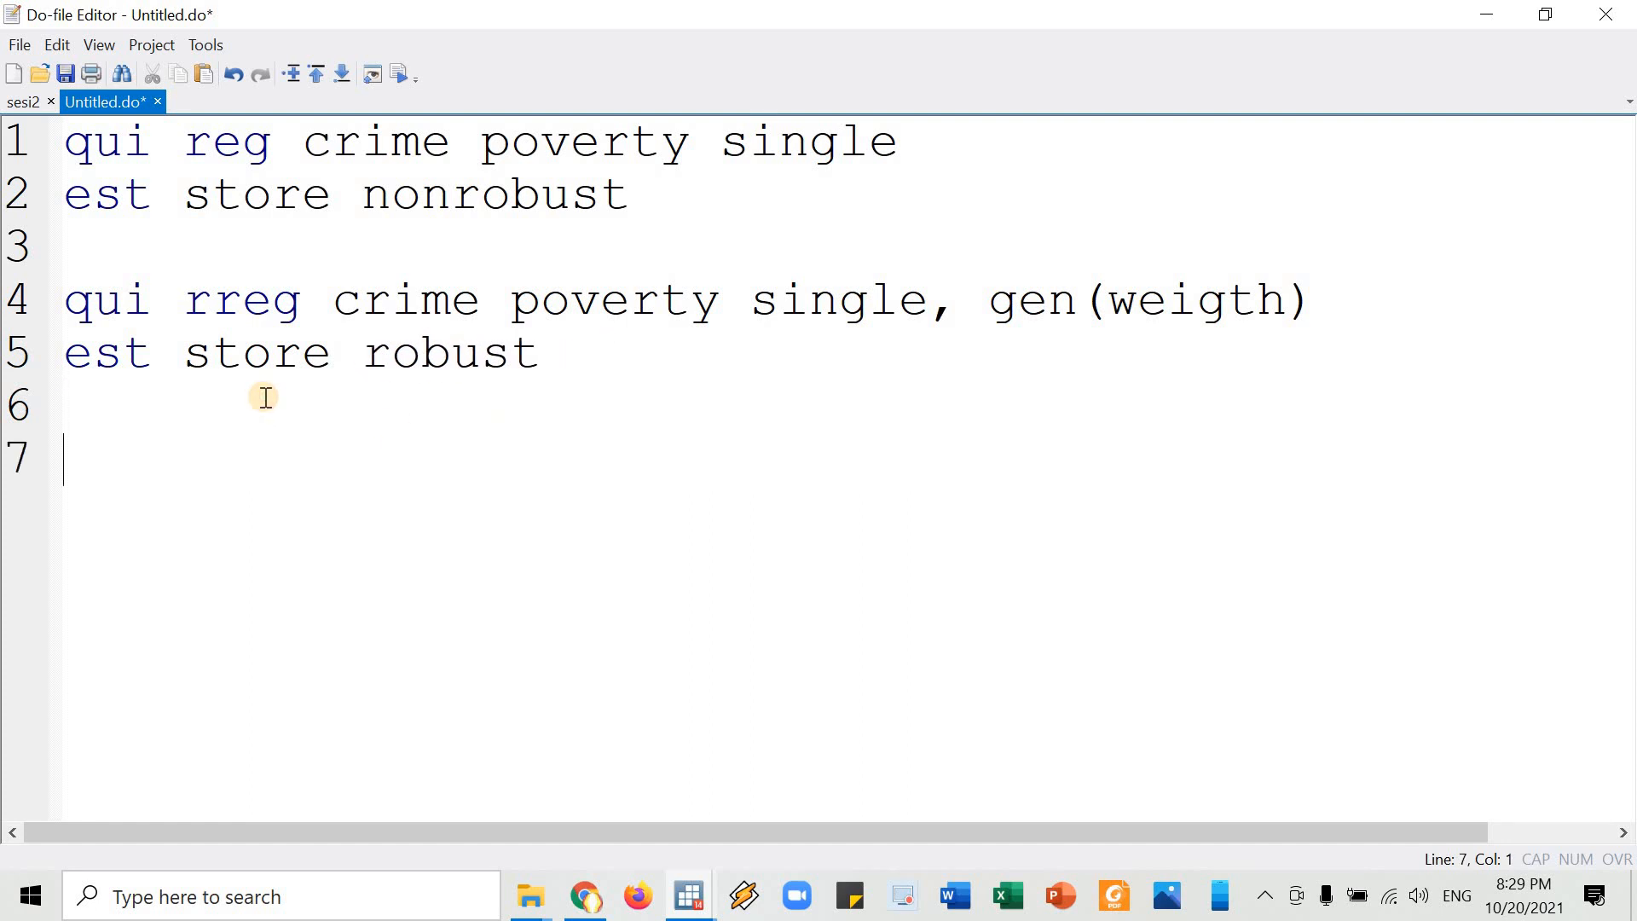
- Copy the three-line estout command from the sesi2 do-file to line 7 of Untitled.do
click(25, 102)
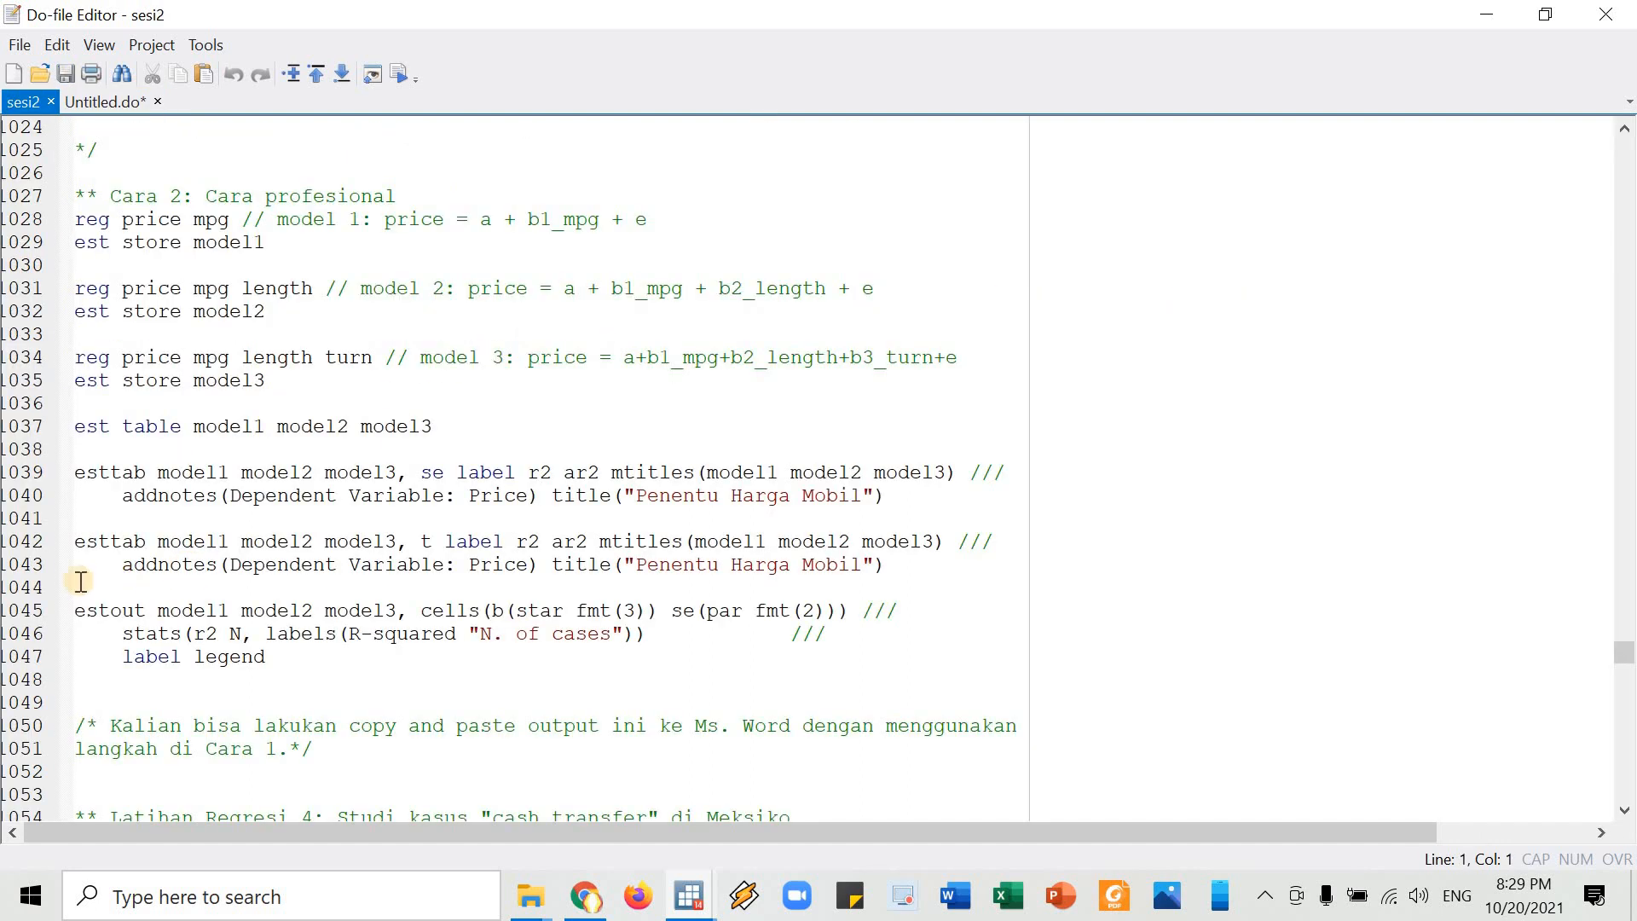
drag(33, 610, 109, 661)
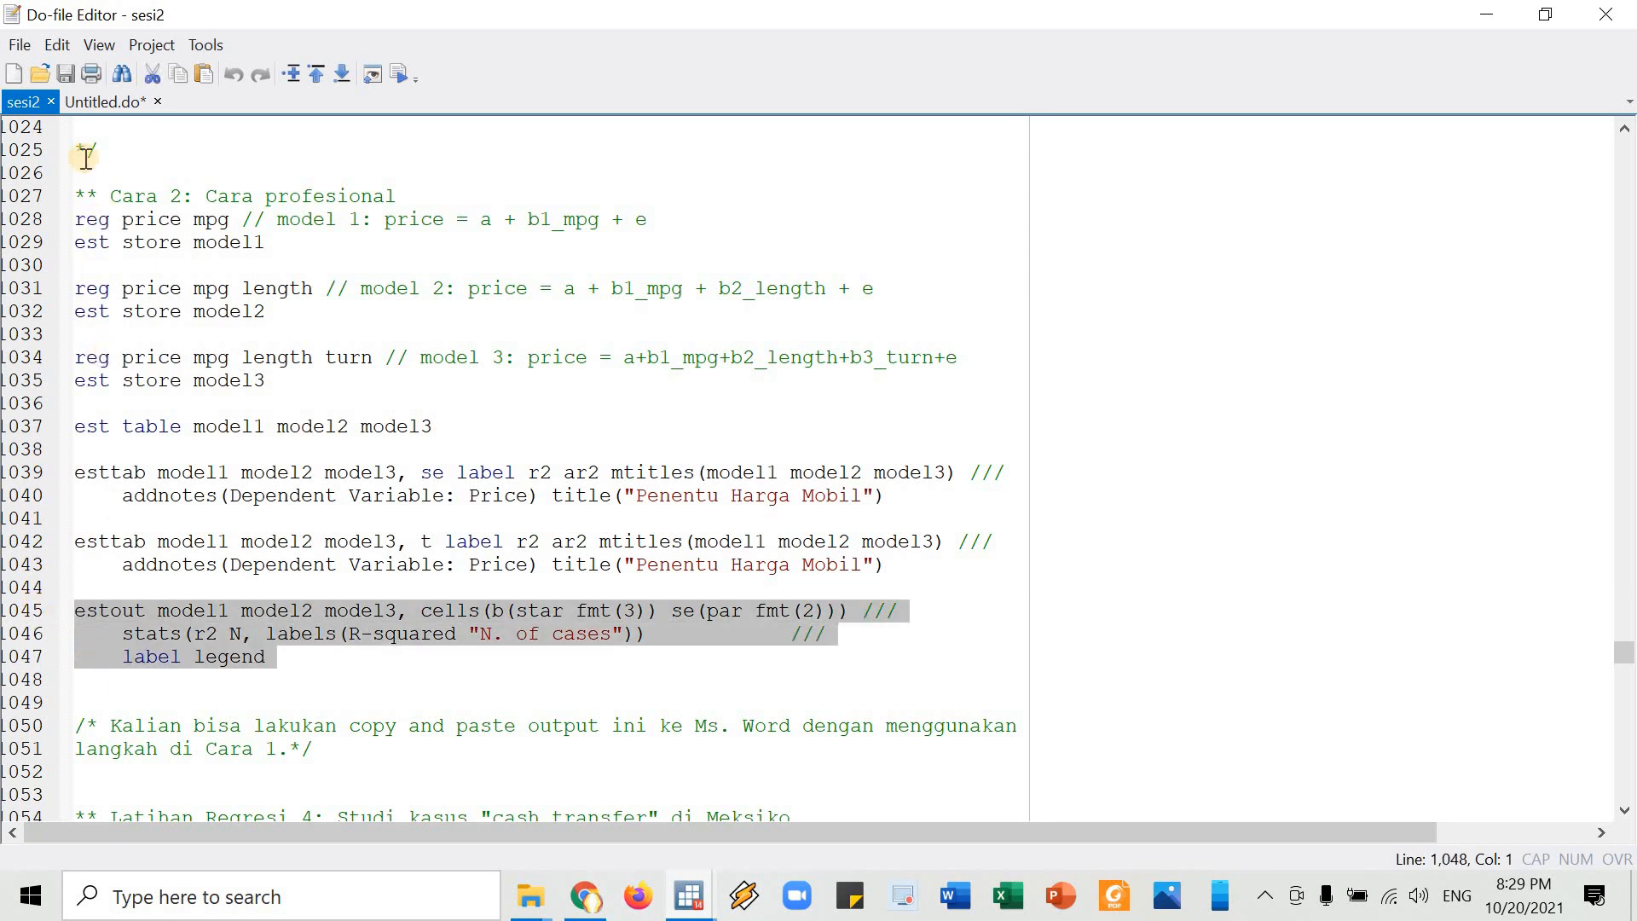
click(84, 104)
key(ctrl+v)
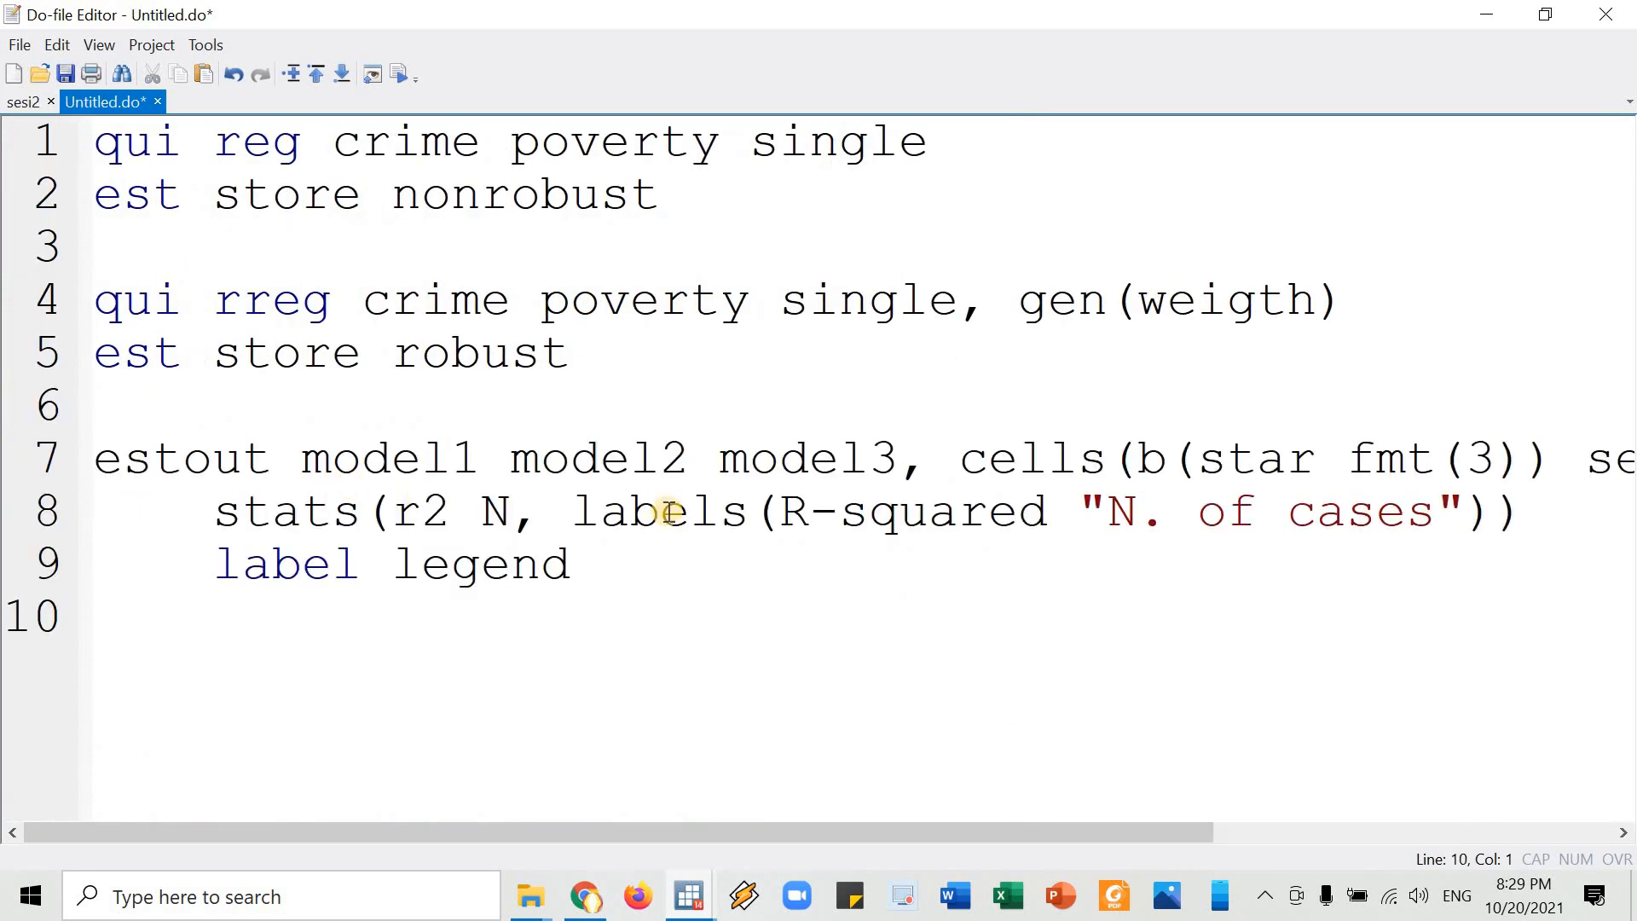
- Replace the model names in the estout command with "nonrobust robust" and remove model3
scroll(770, 484, down, 1)
scroll(771, 471, down, 2)
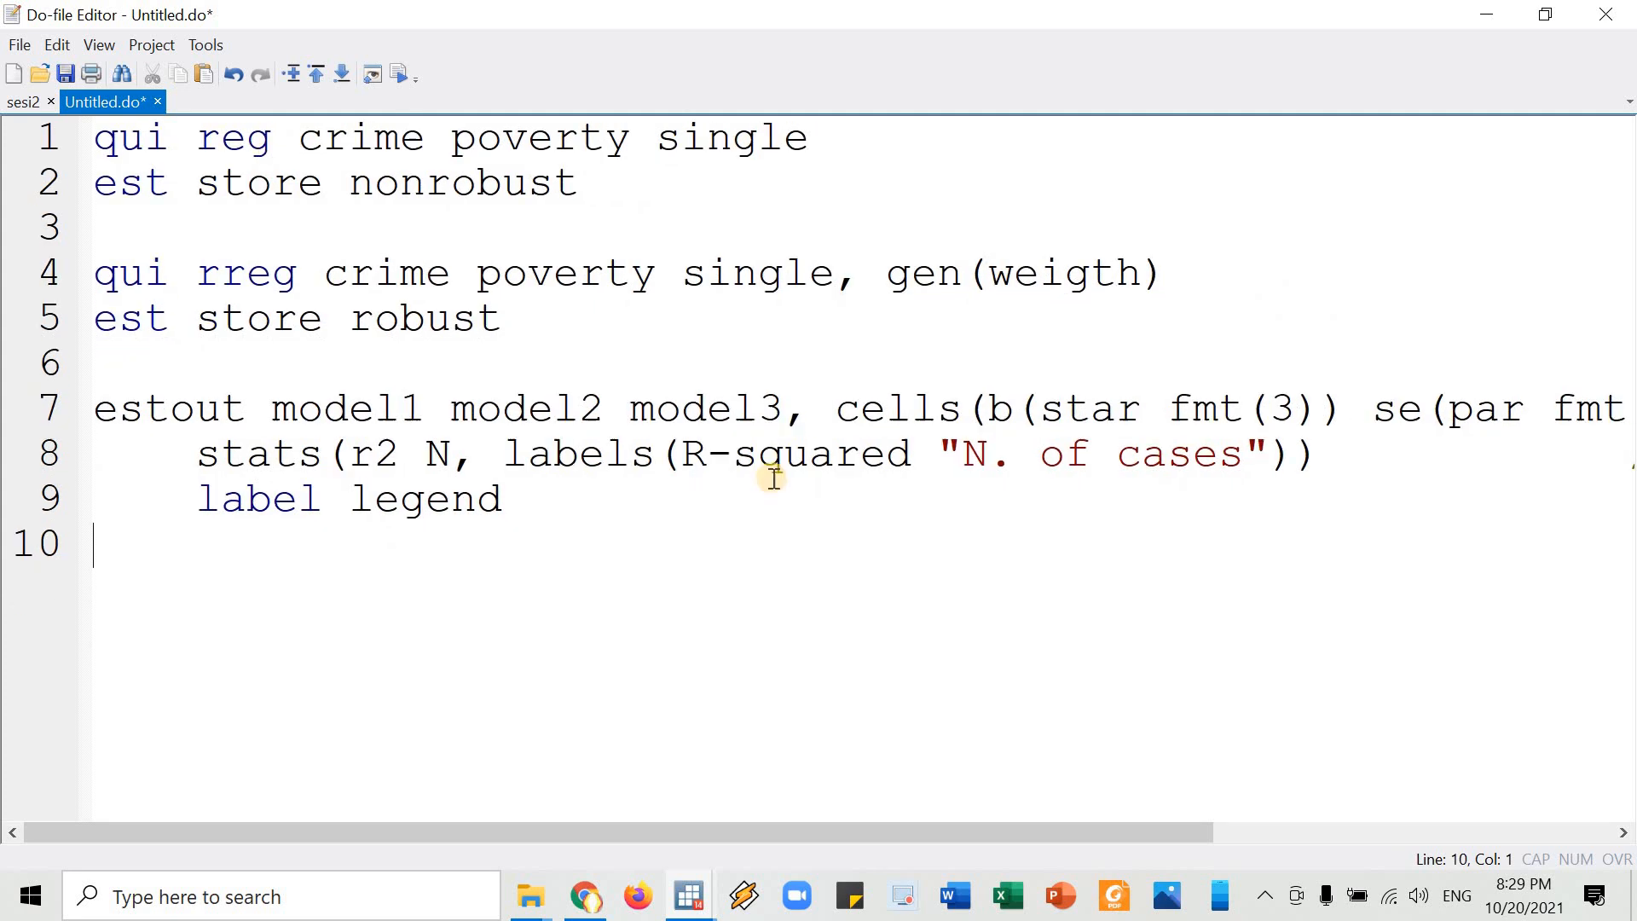
scroll(285, 352, down, 1)
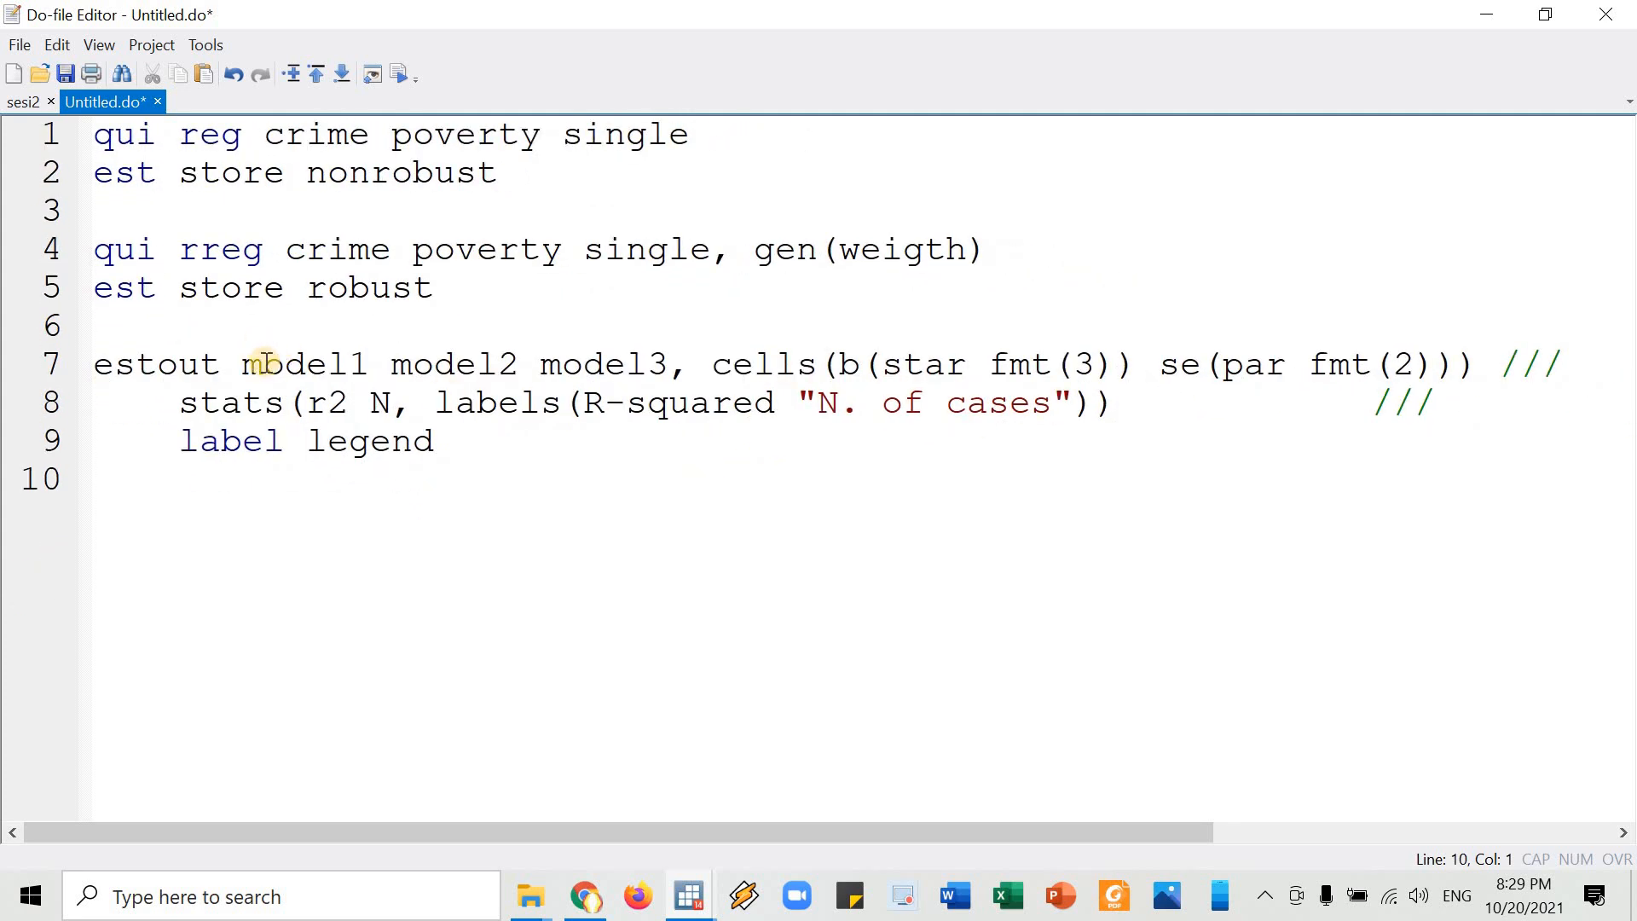
double_click(356, 180)
double_click(315, 369)
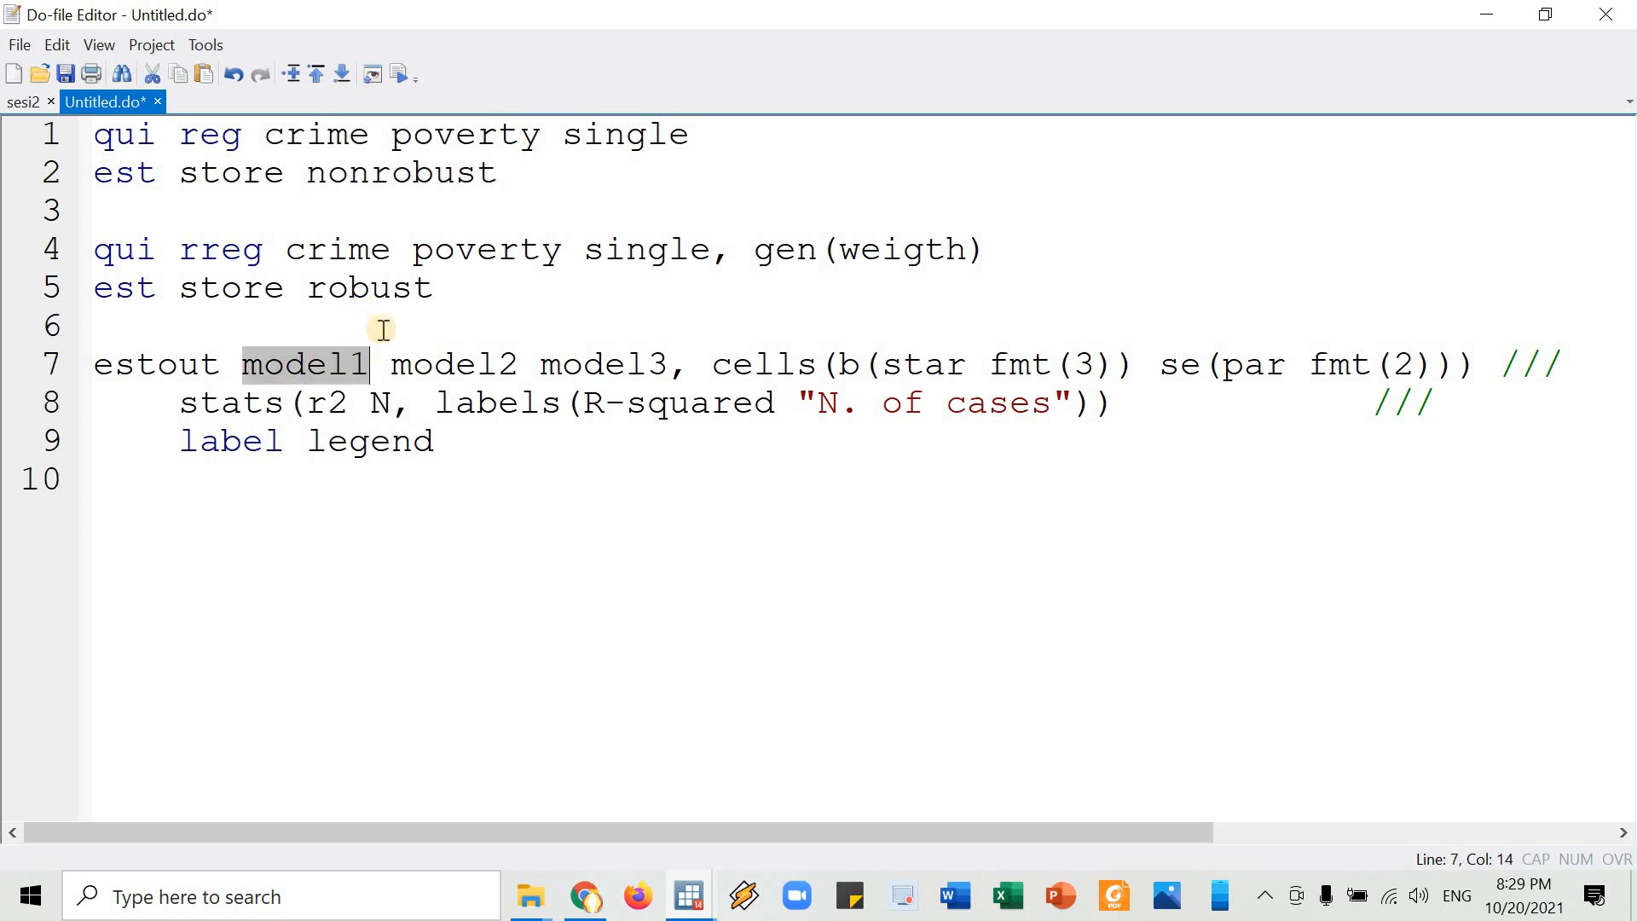
key(ctrl+v)
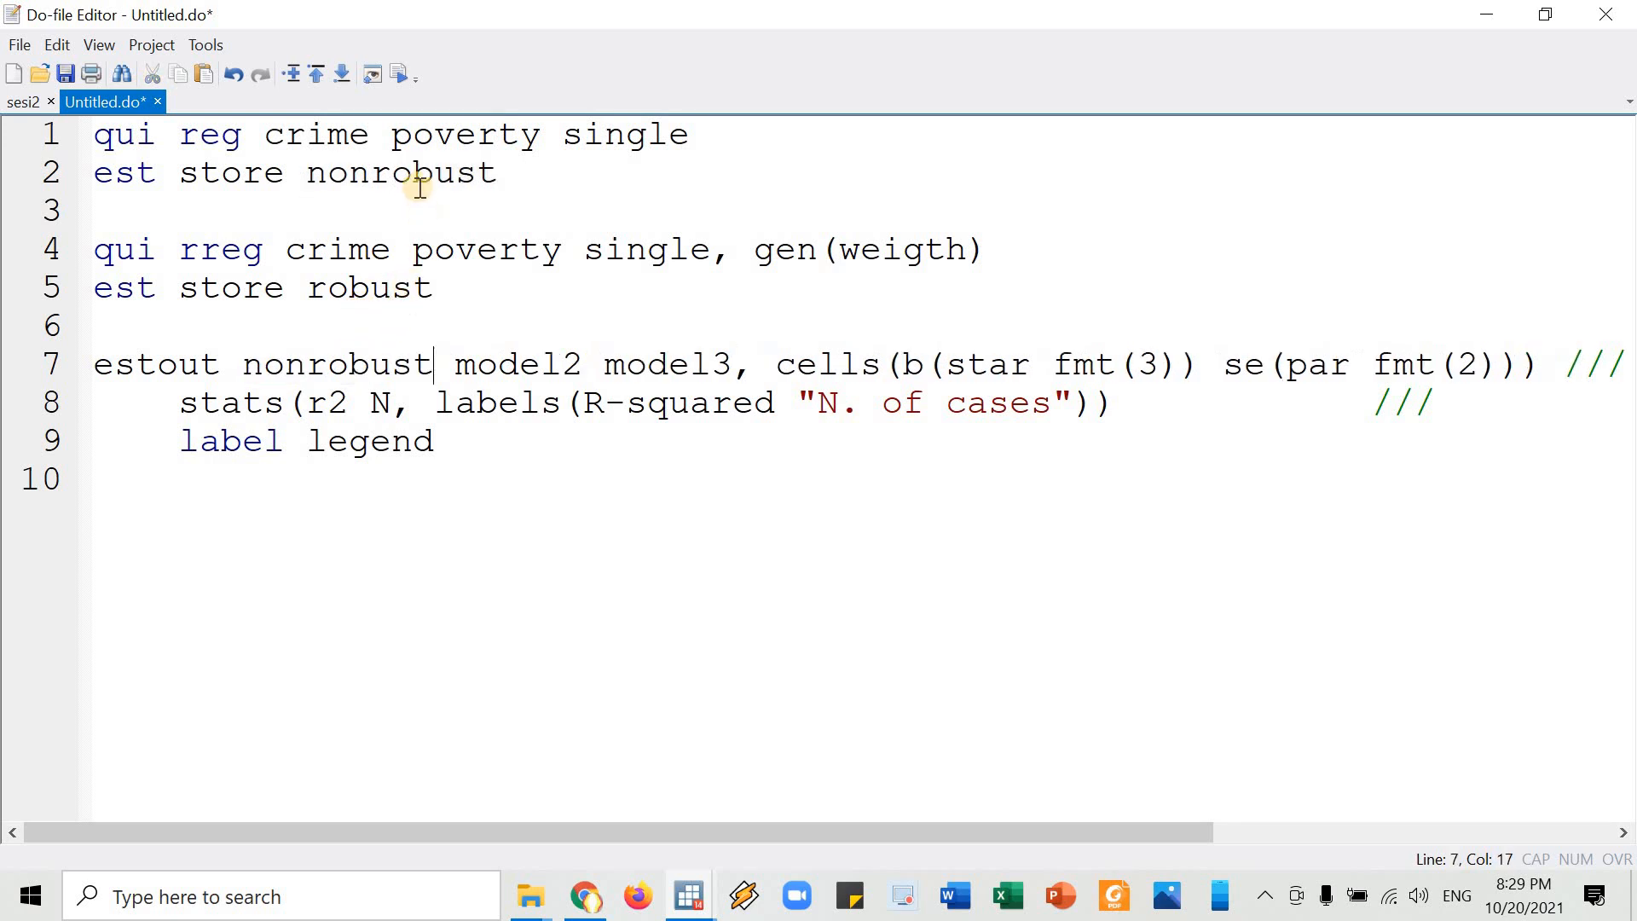
double_click(373, 291)
double_click(497, 369)
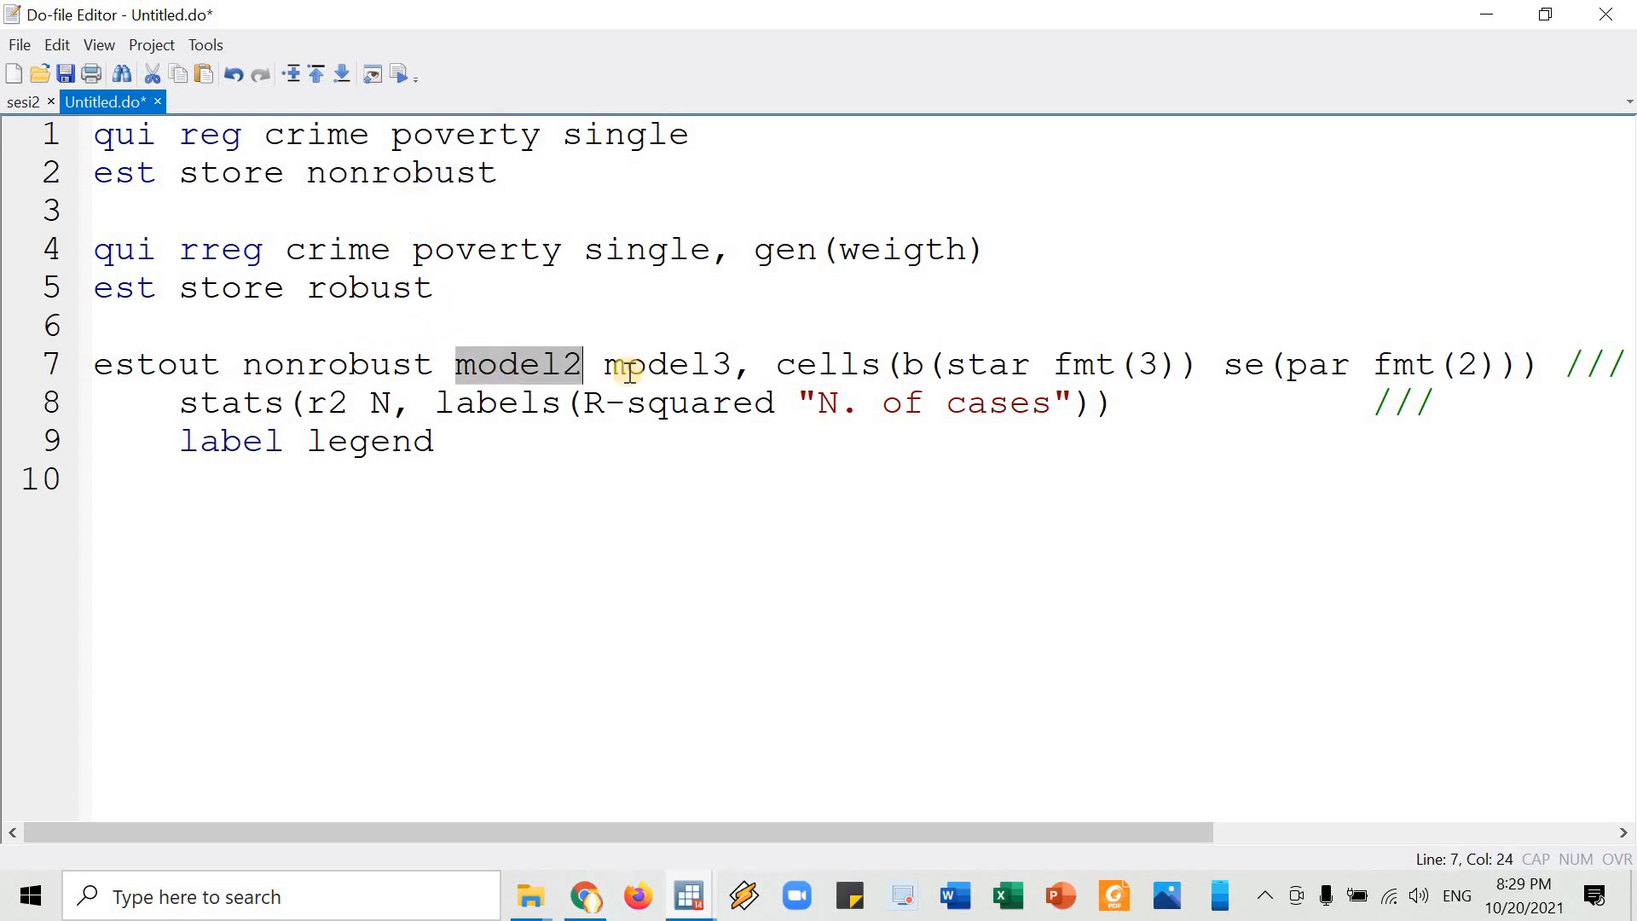
key(ctrl+v)
double_click(682, 369)
key(BackSpace)
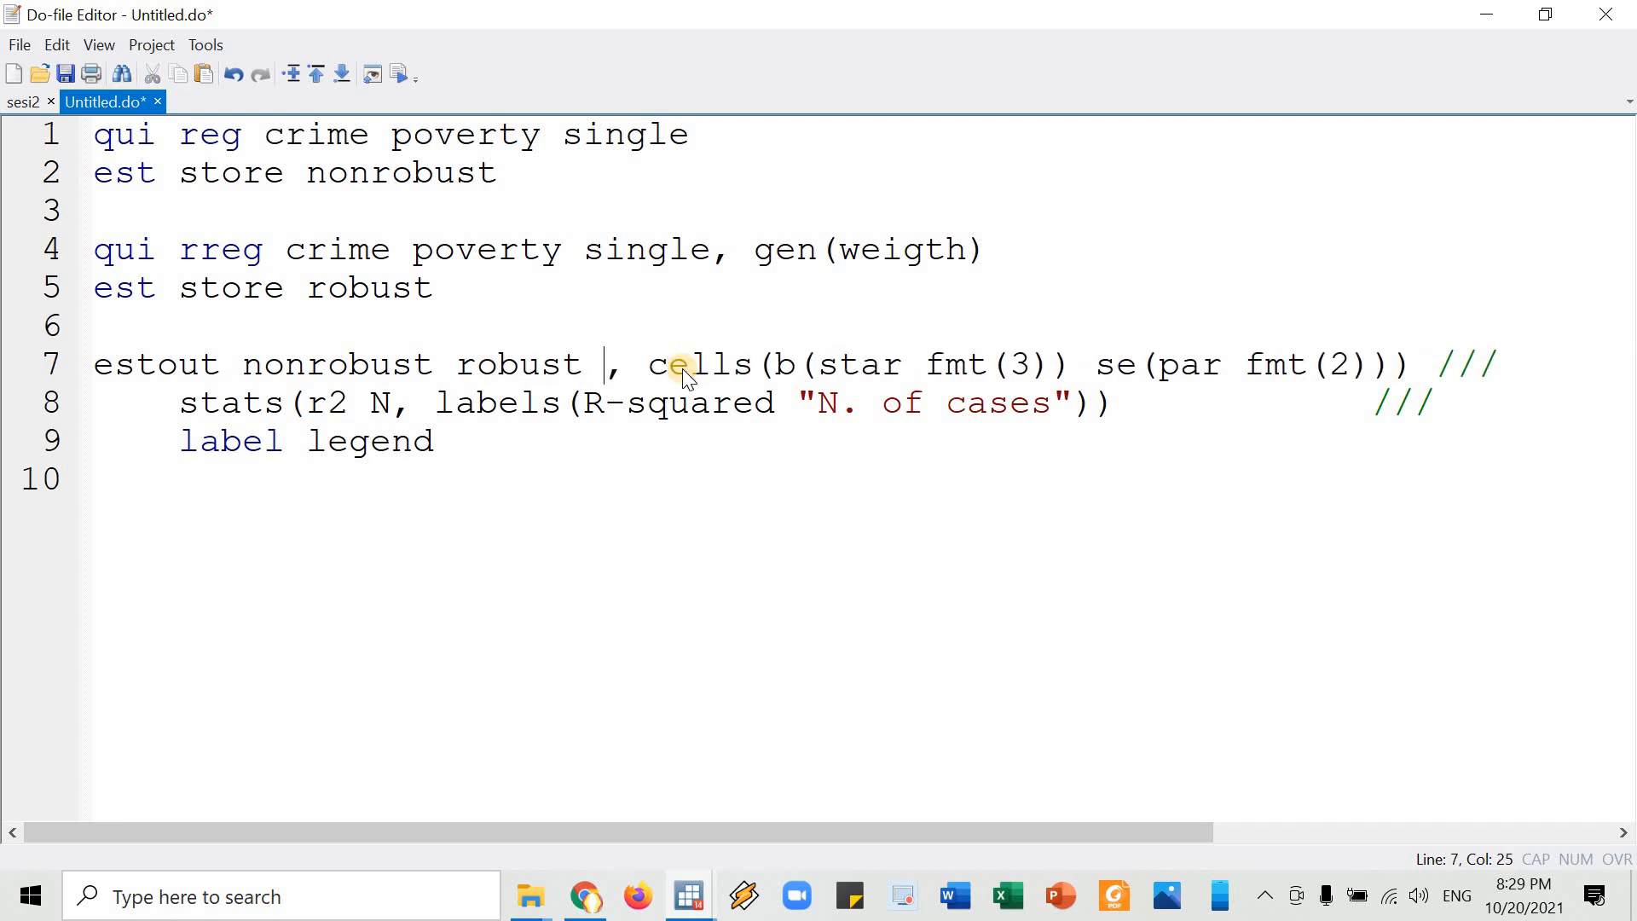
key(BackSpace)
- Add the comment line "** ssc install estout" directly above the estout command
click(110, 327)
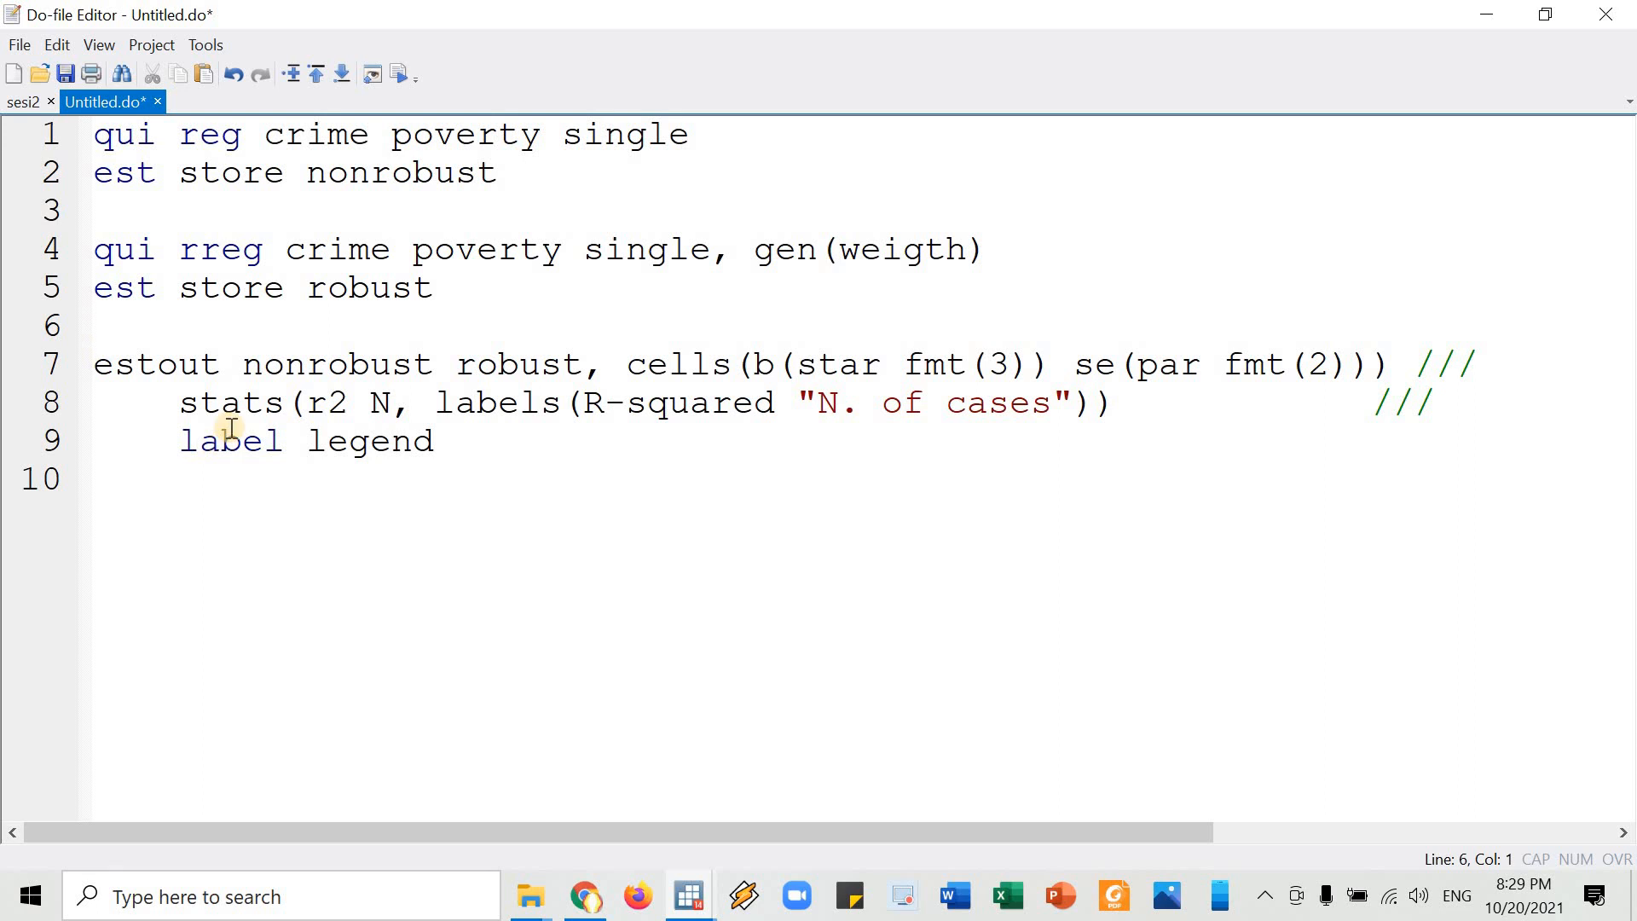
key(Return)
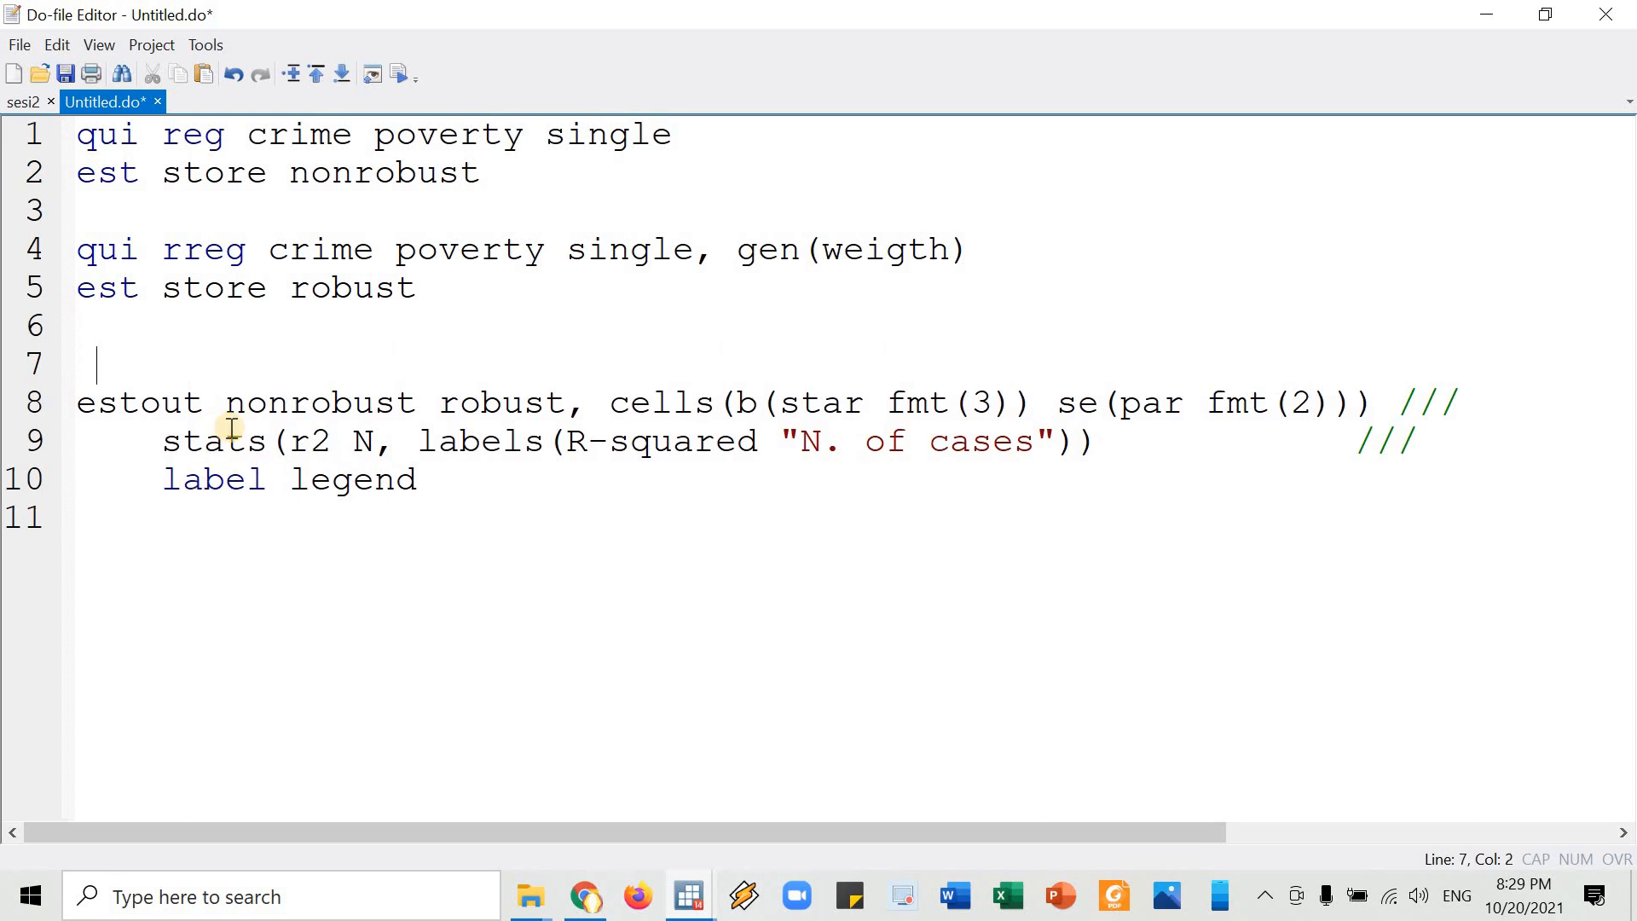
key(BackSpace)
text(** s)
text(cc)
key(BackSpace)
text(s)
key(BackSpace)
key(BackSpace)
text(c)
key(BackSpace)
text(sc install )
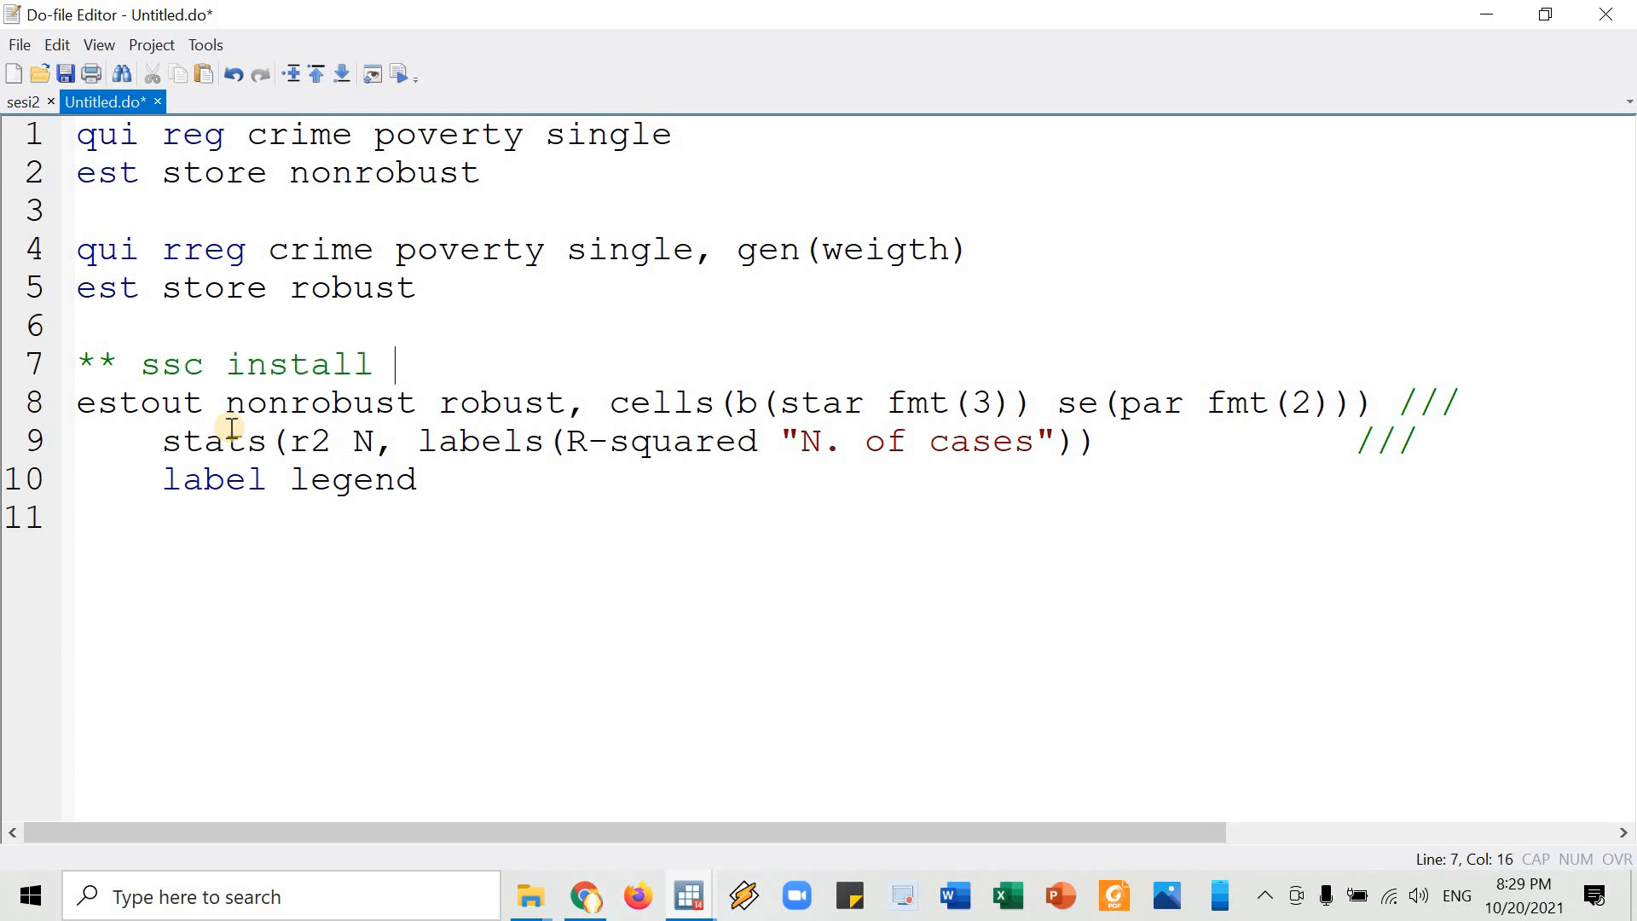
text(estout)
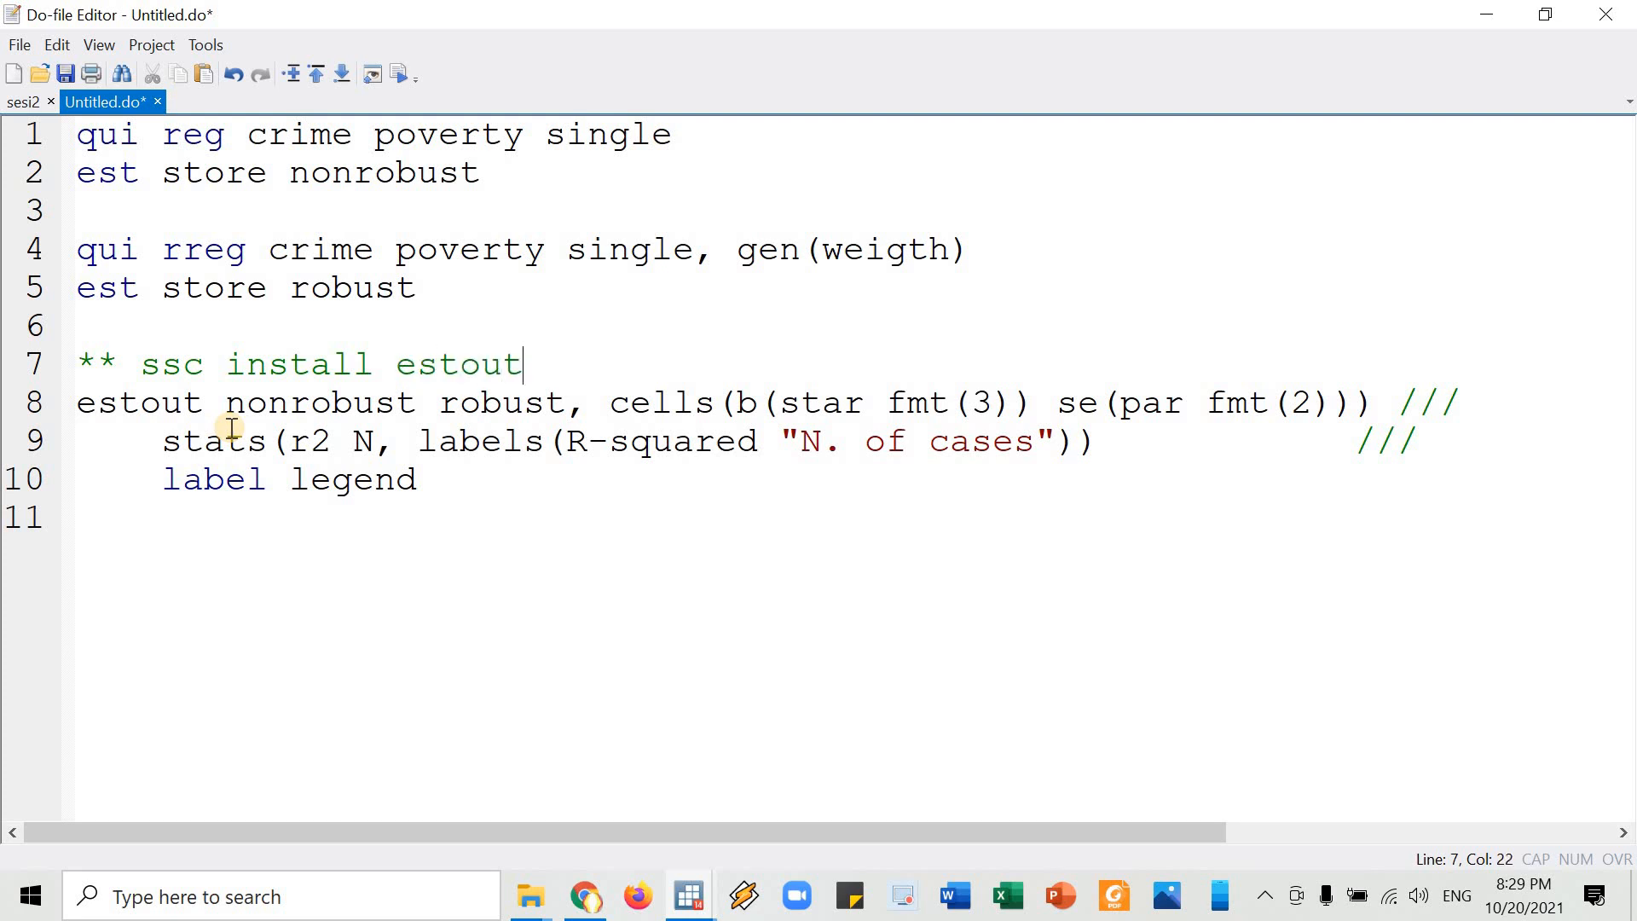
- Insert a blank line between the "ssc install estout" comment and the estout command
key(Left)
key(Left)
key(Left)
key(Left)
key(Left)
key(Left)
key(ctrl+shift+Left)
key(ctrl+shift+Left)
key(ctrl+shift+Left)
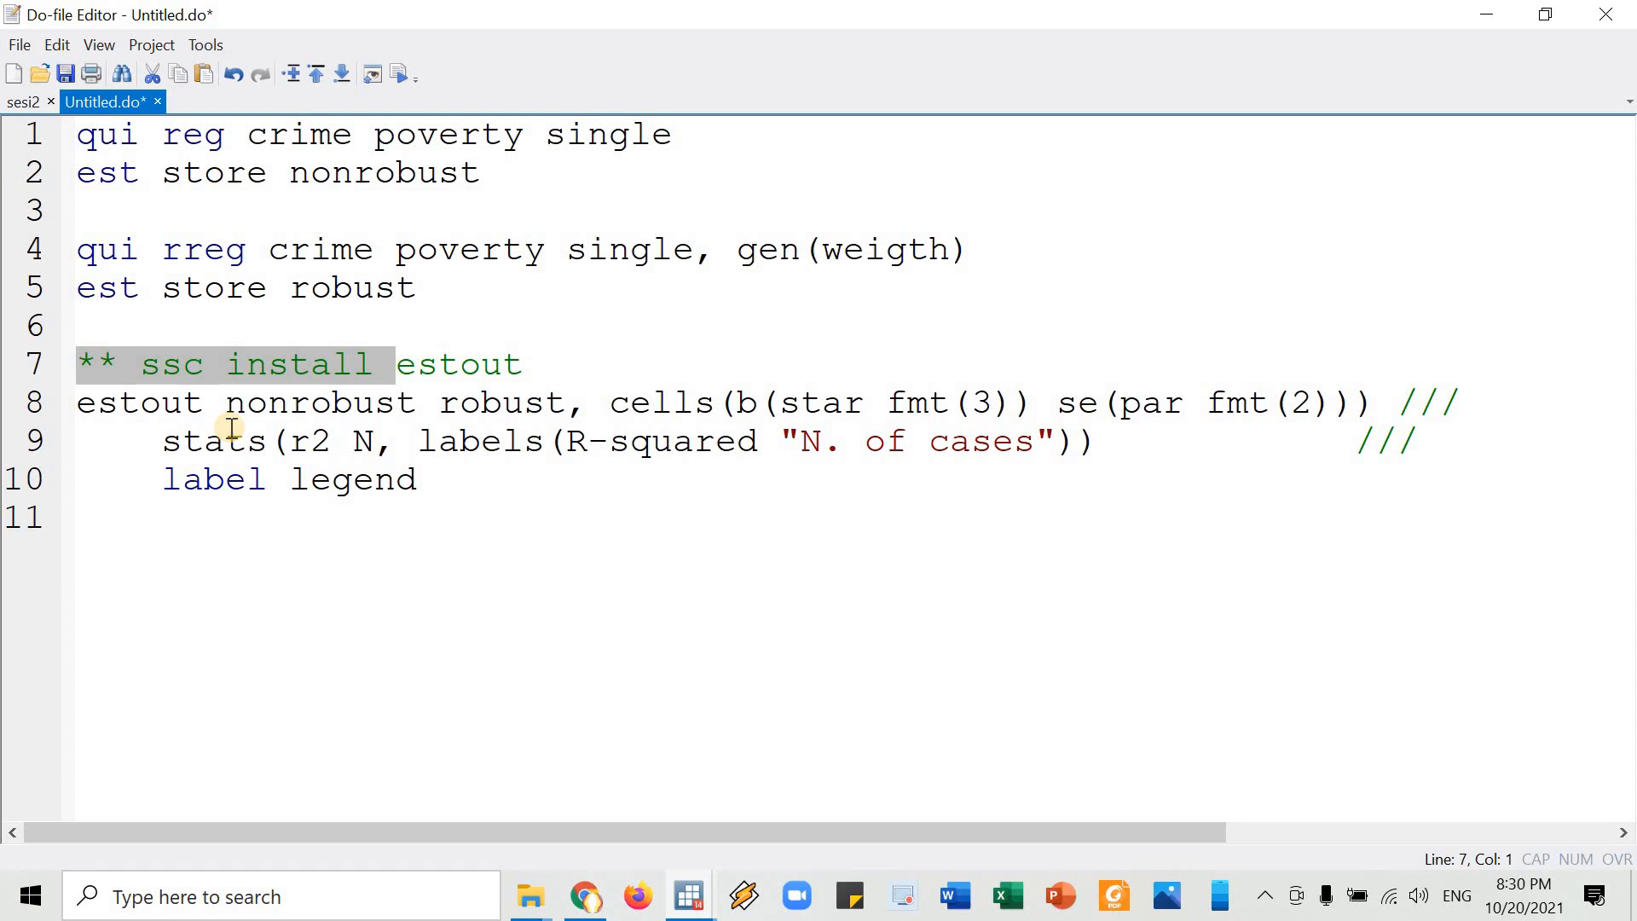
key(ctrl+shift+Right)
click(442, 367)
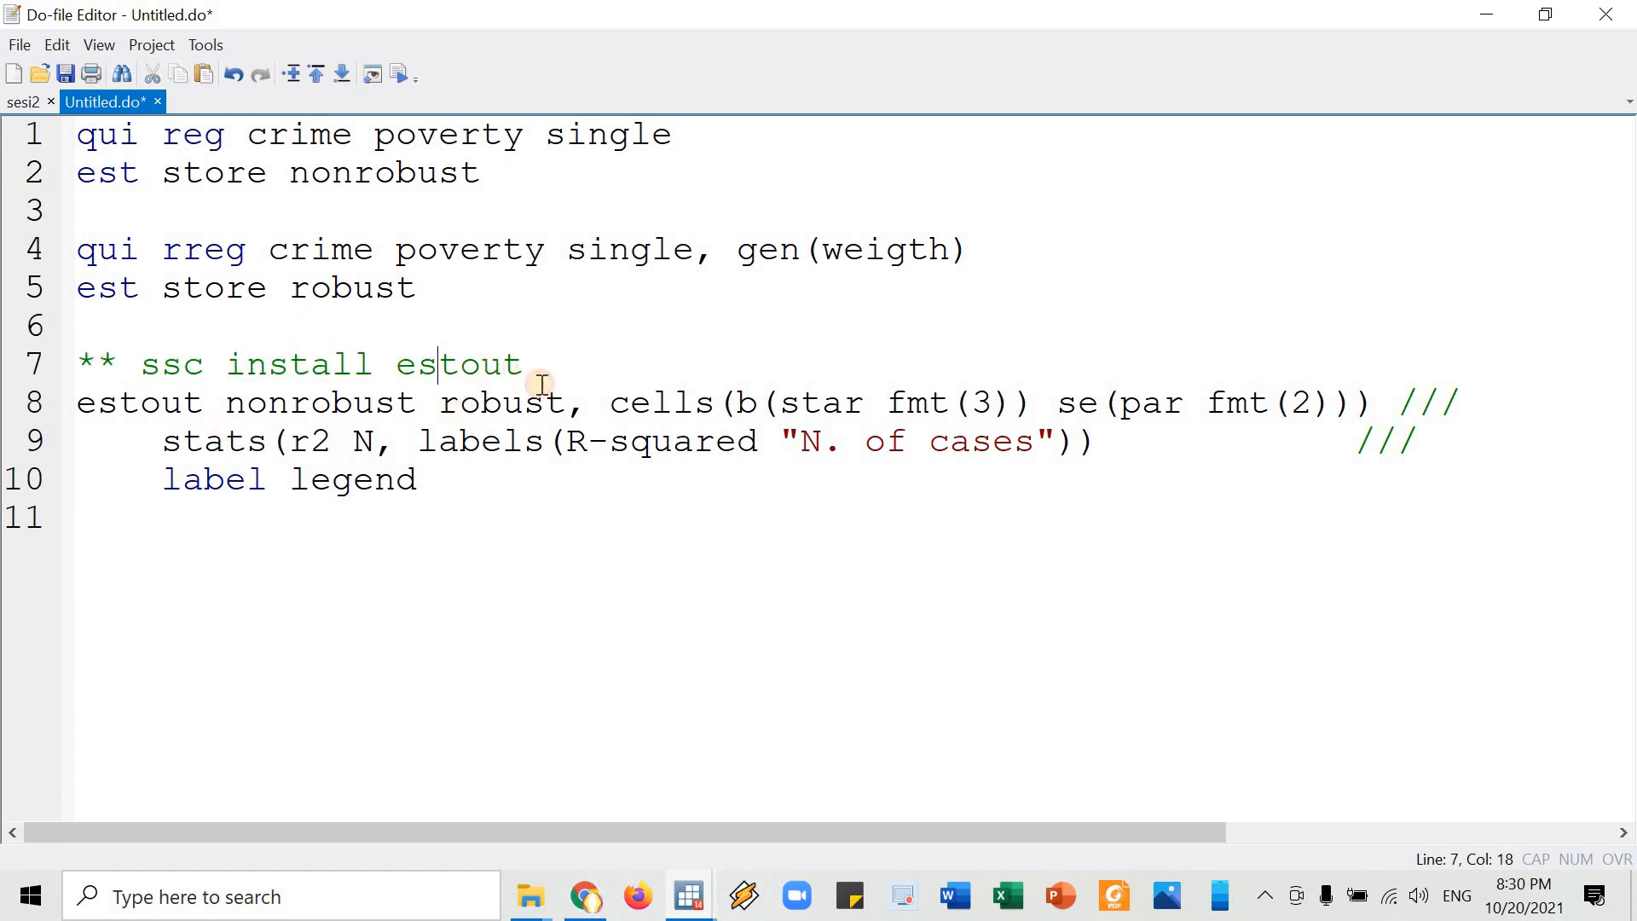
click(542, 382)
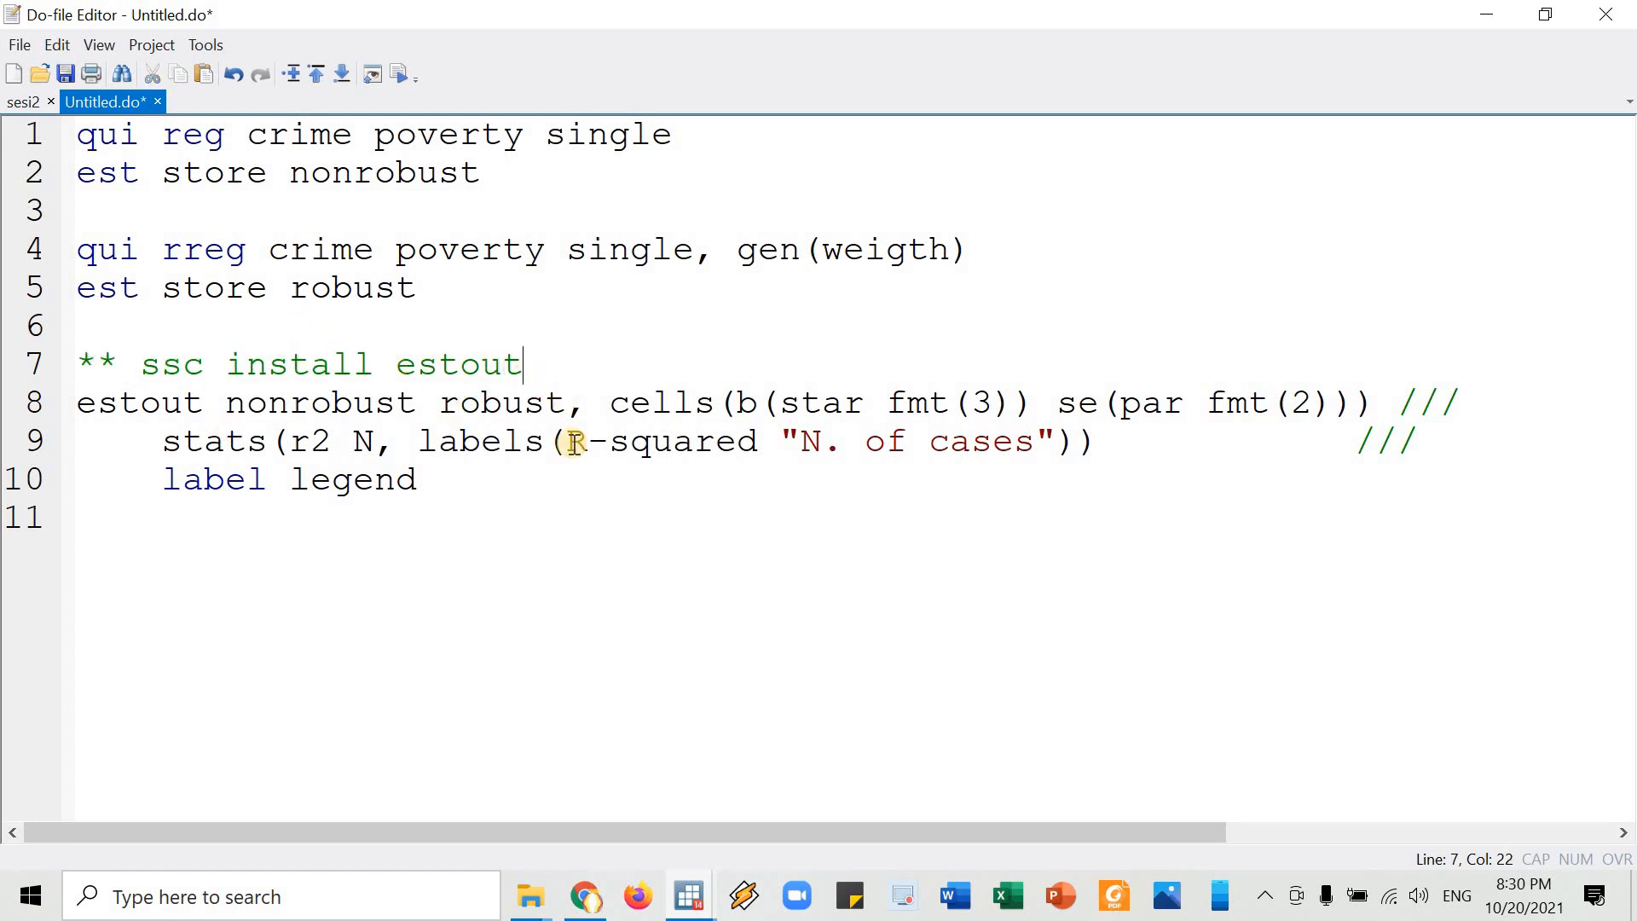
key(Return)
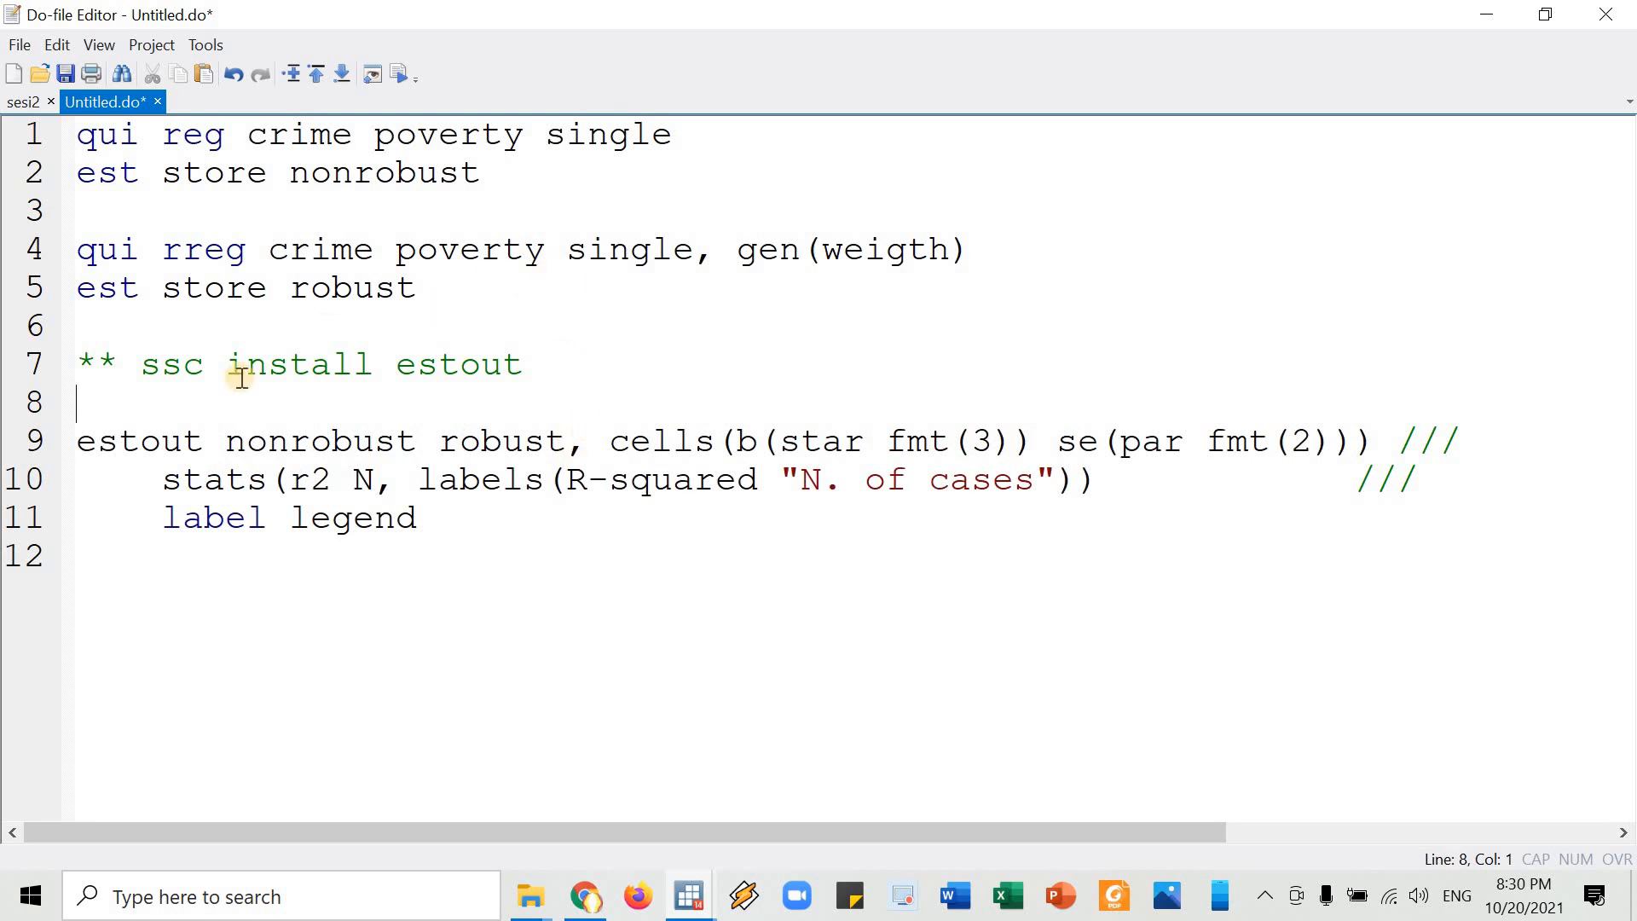
- Review the "ssc install estout" comment and compare the model names in the estout command with the two stored estimate names
drag(141, 367, 527, 369)
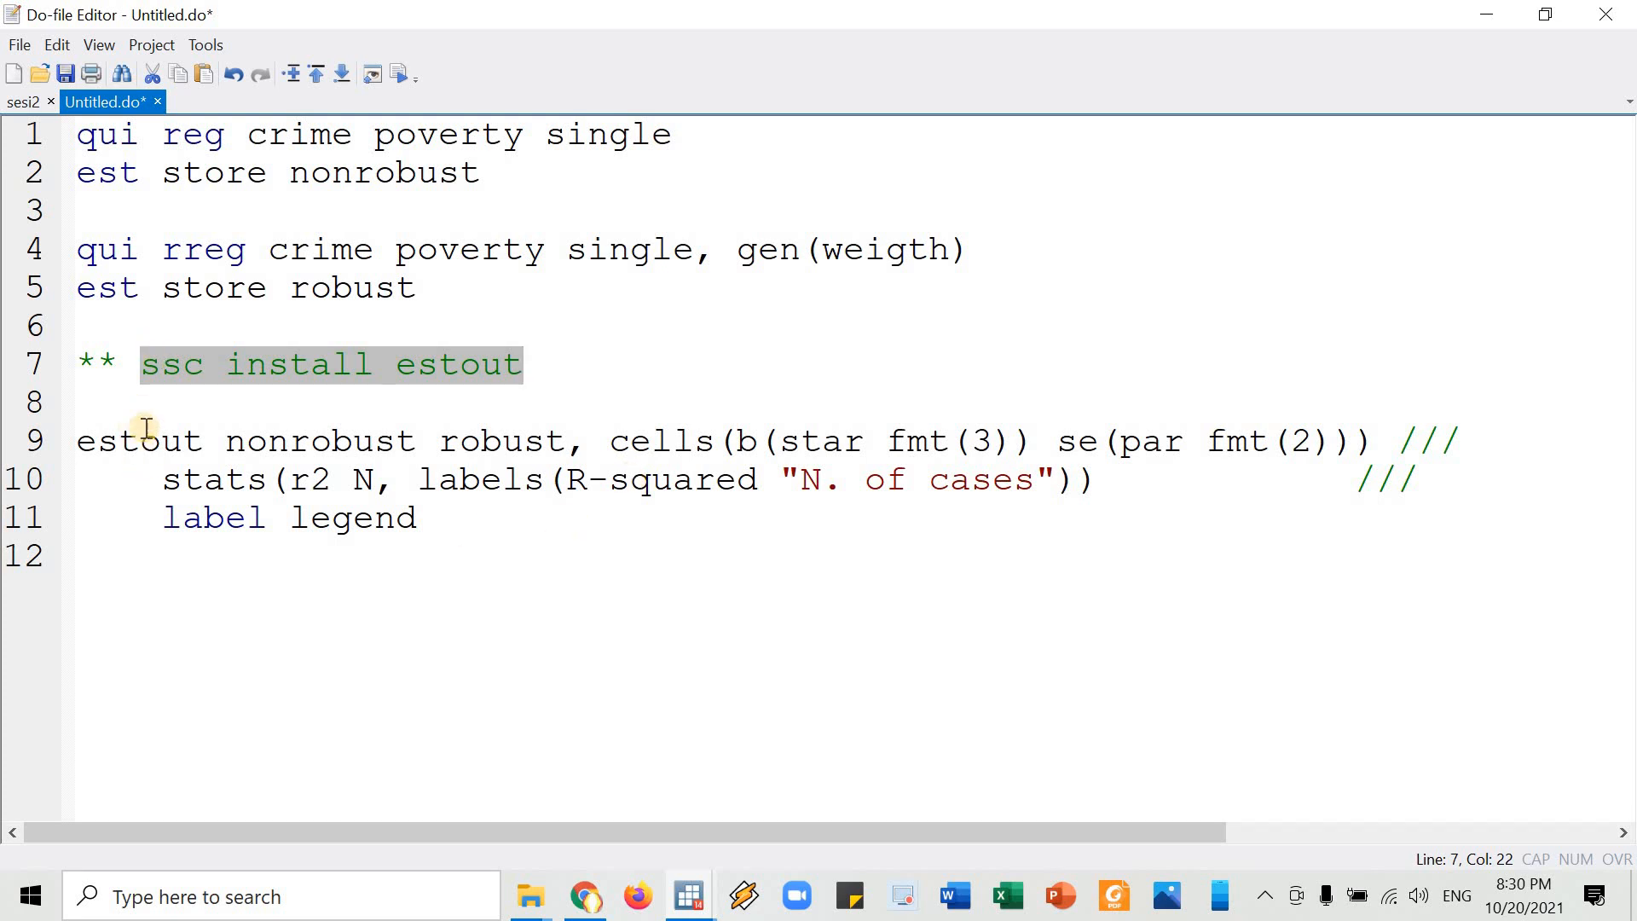
click(202, 414)
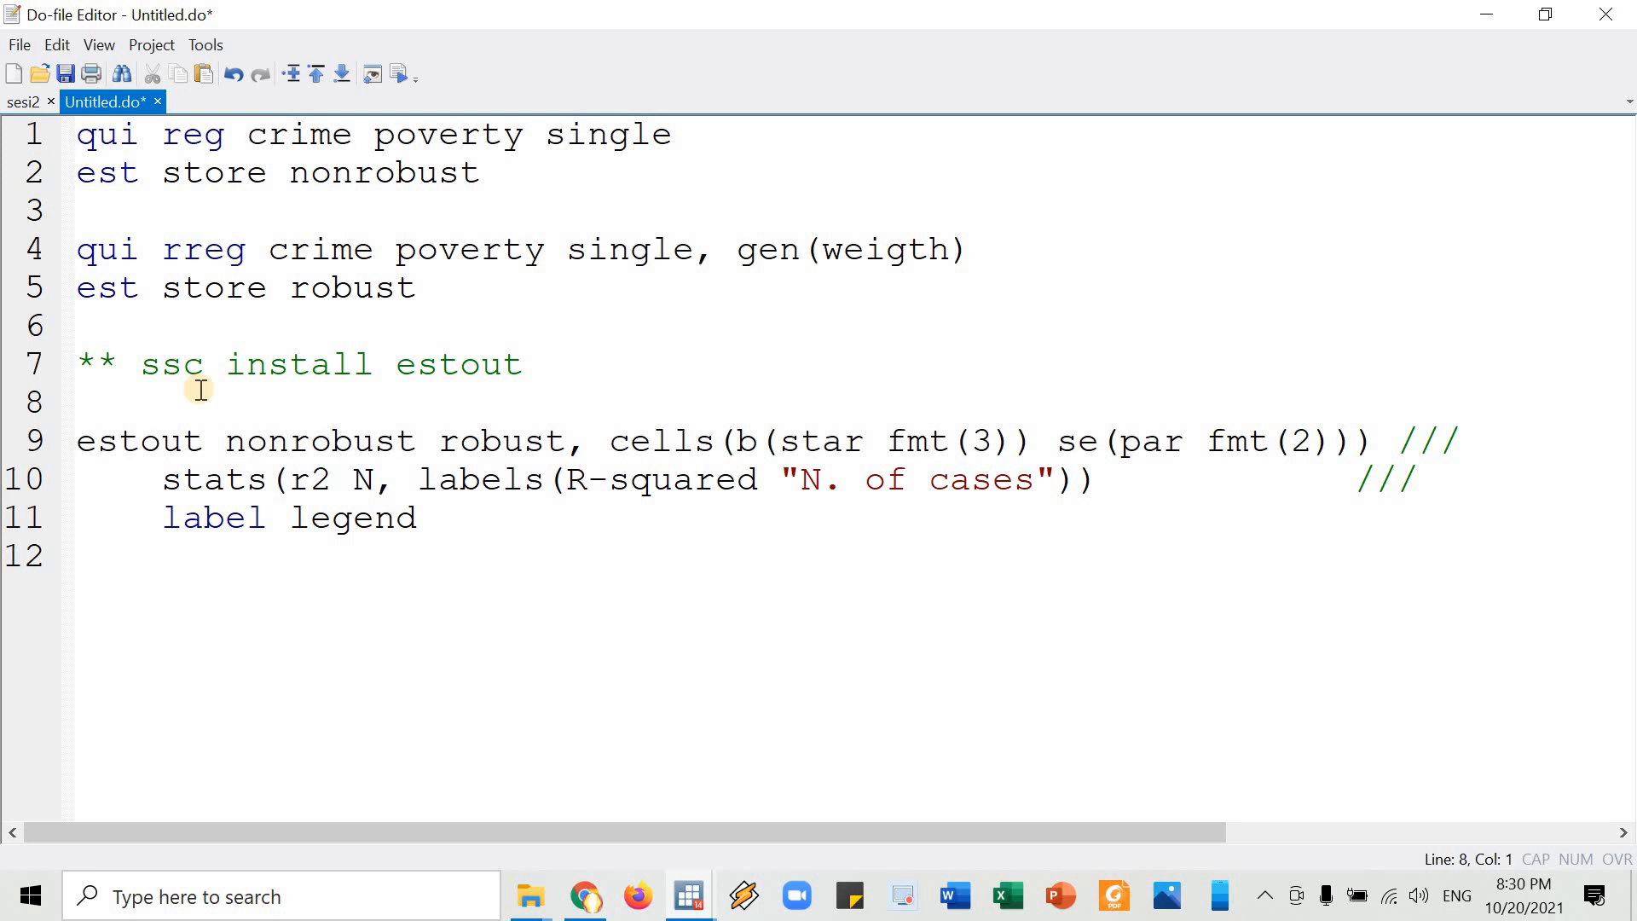
drag(141, 364, 374, 376)
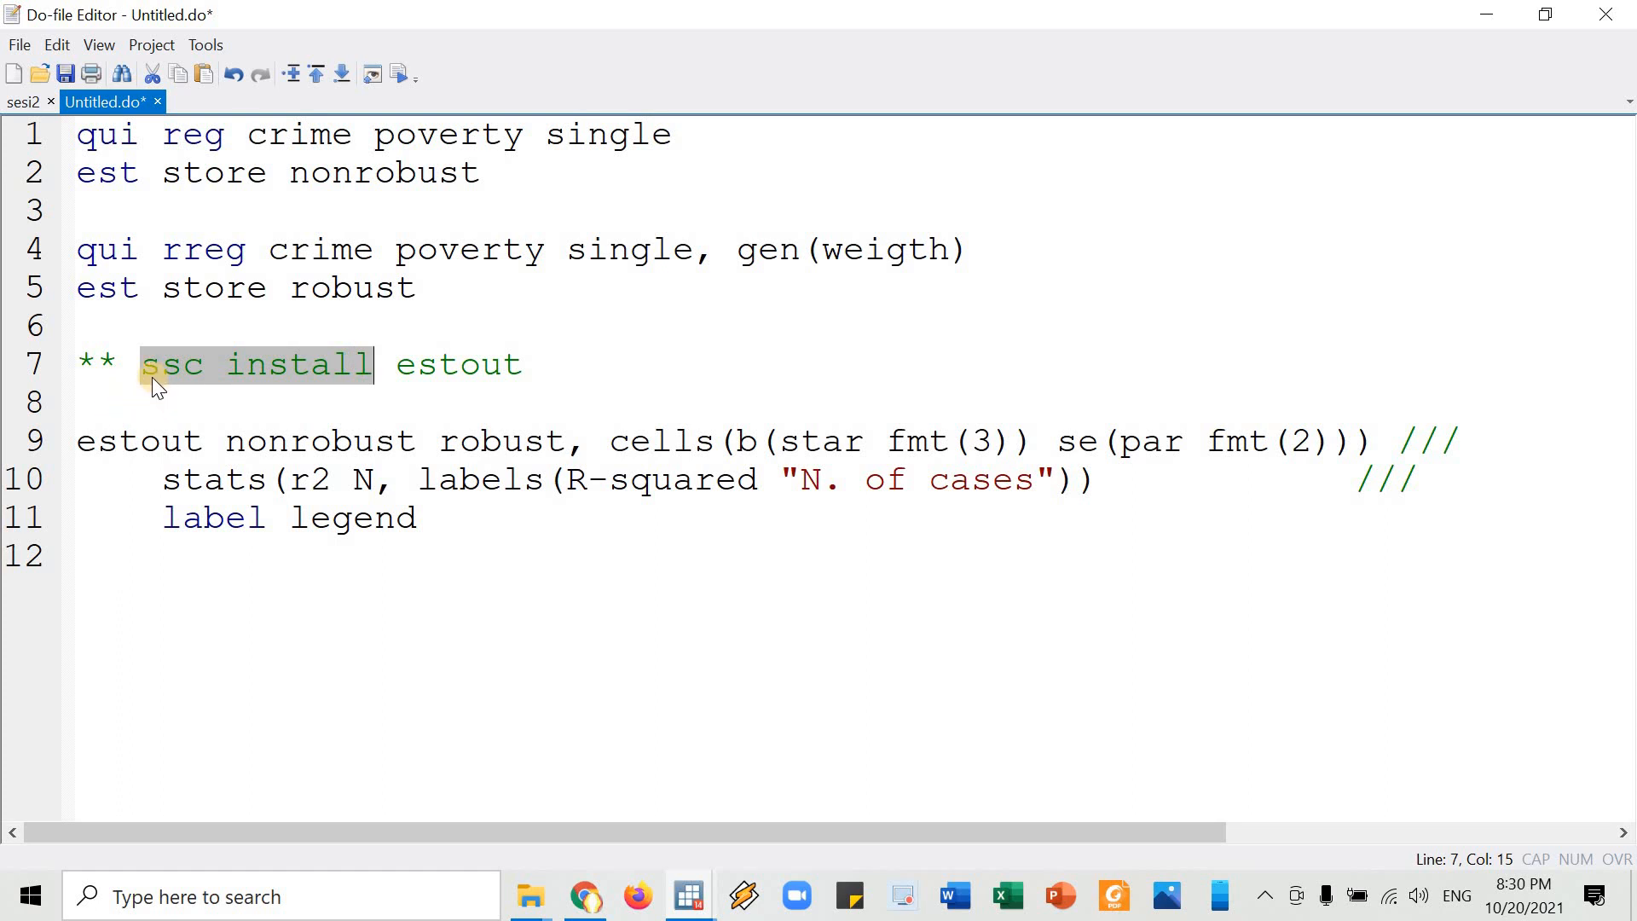
click(290, 364)
drag(398, 374, 524, 369)
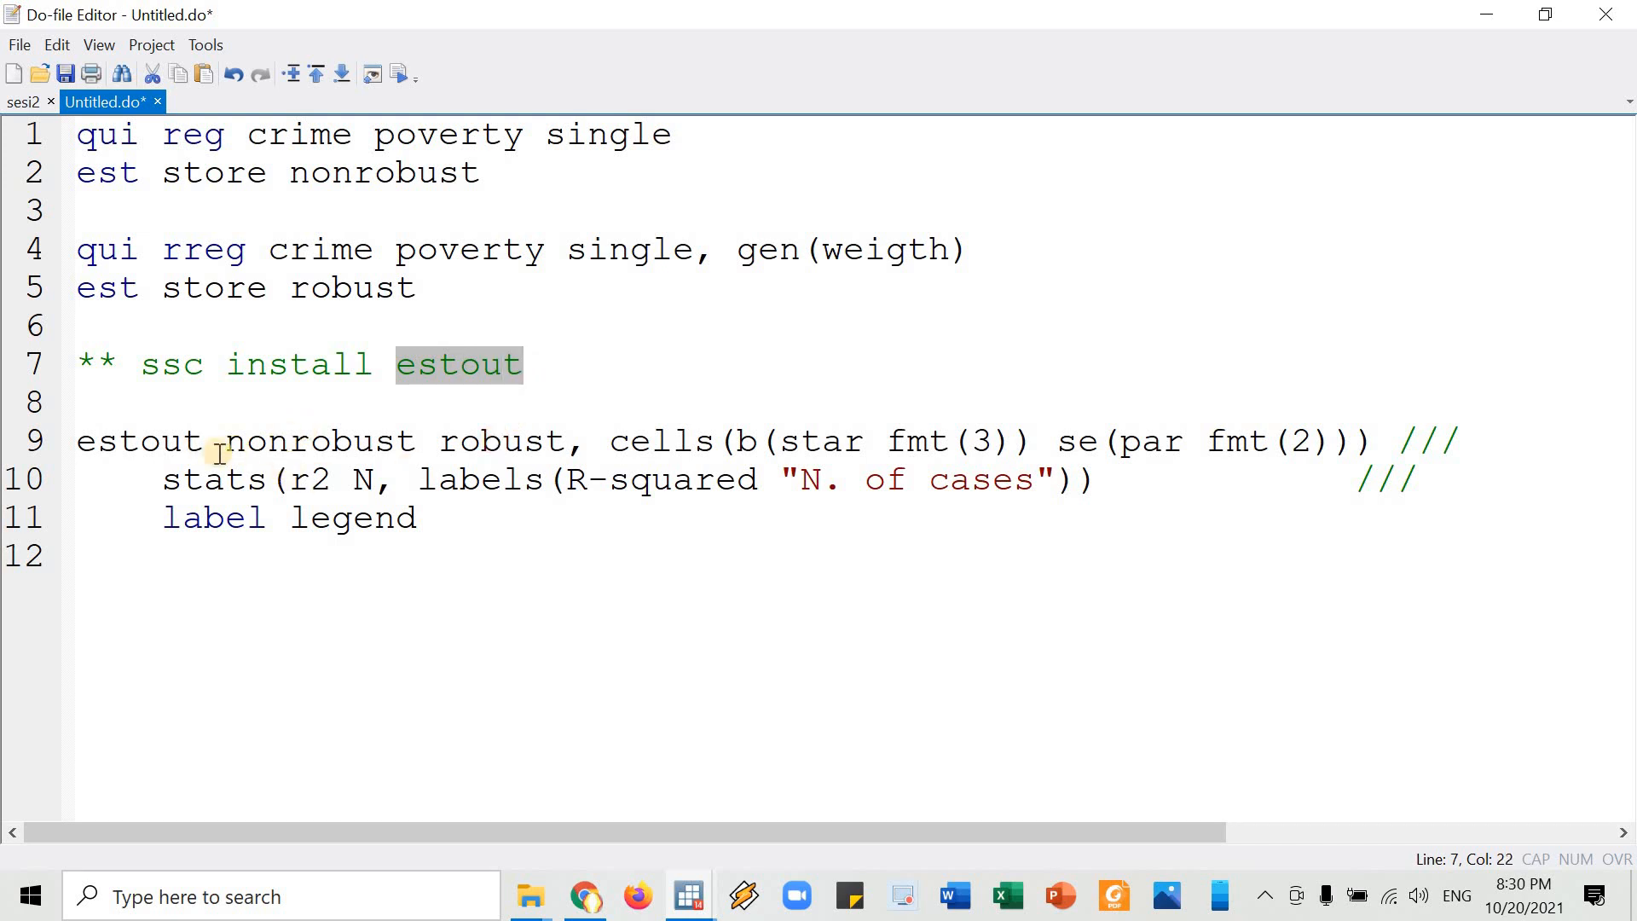
click(201, 406)
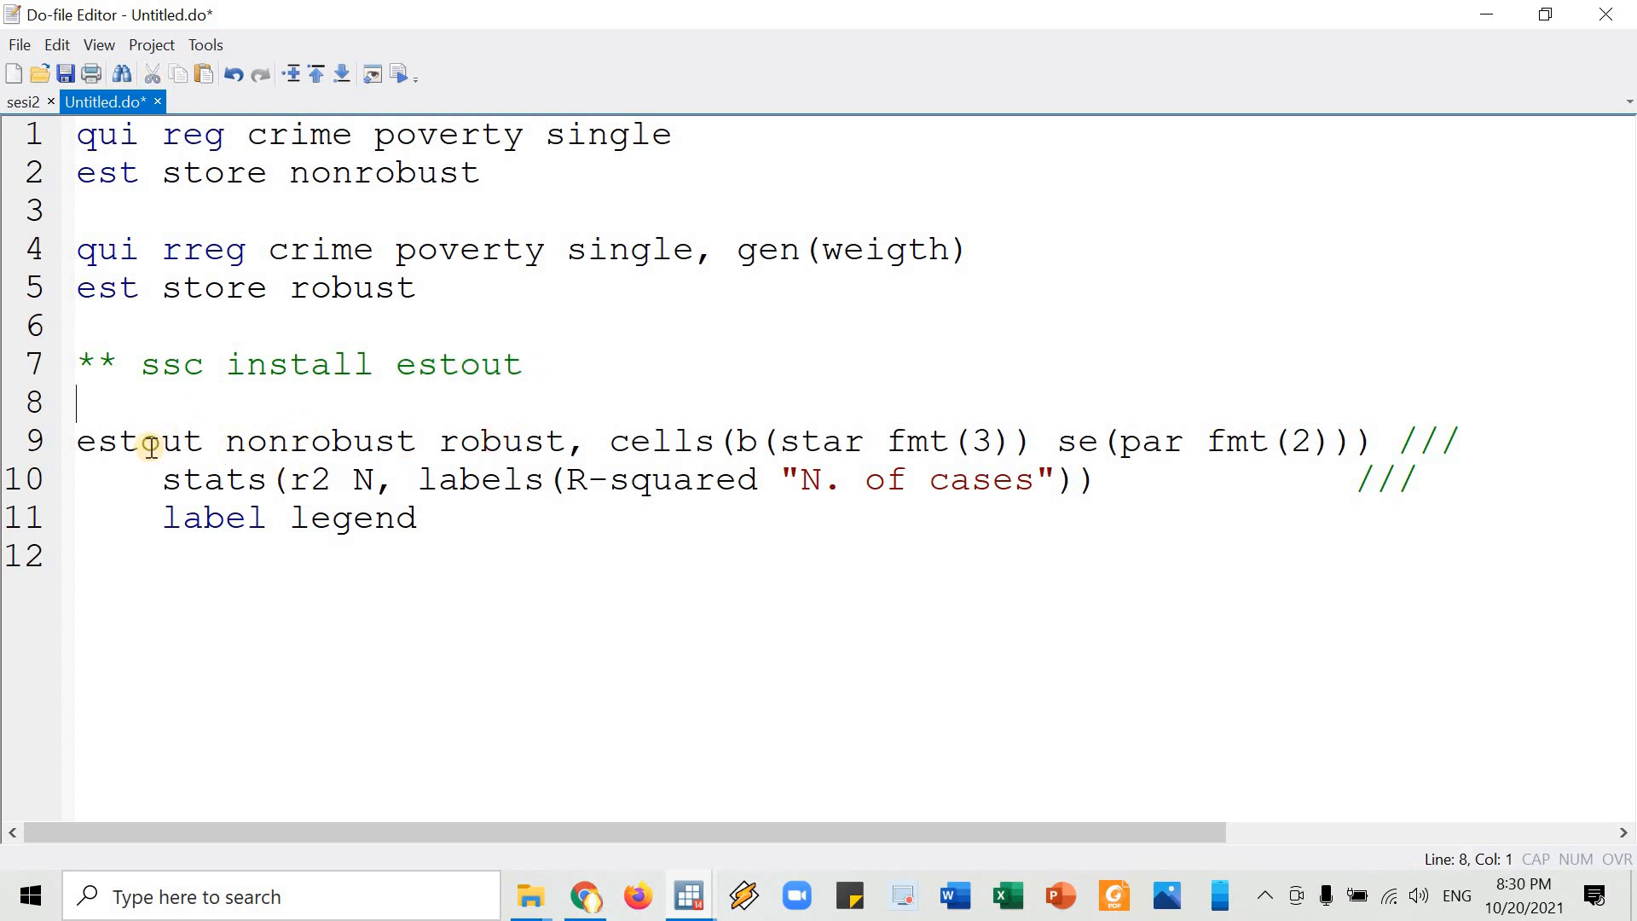
key(Down)
key(Right)
key(Right)
key(Right)
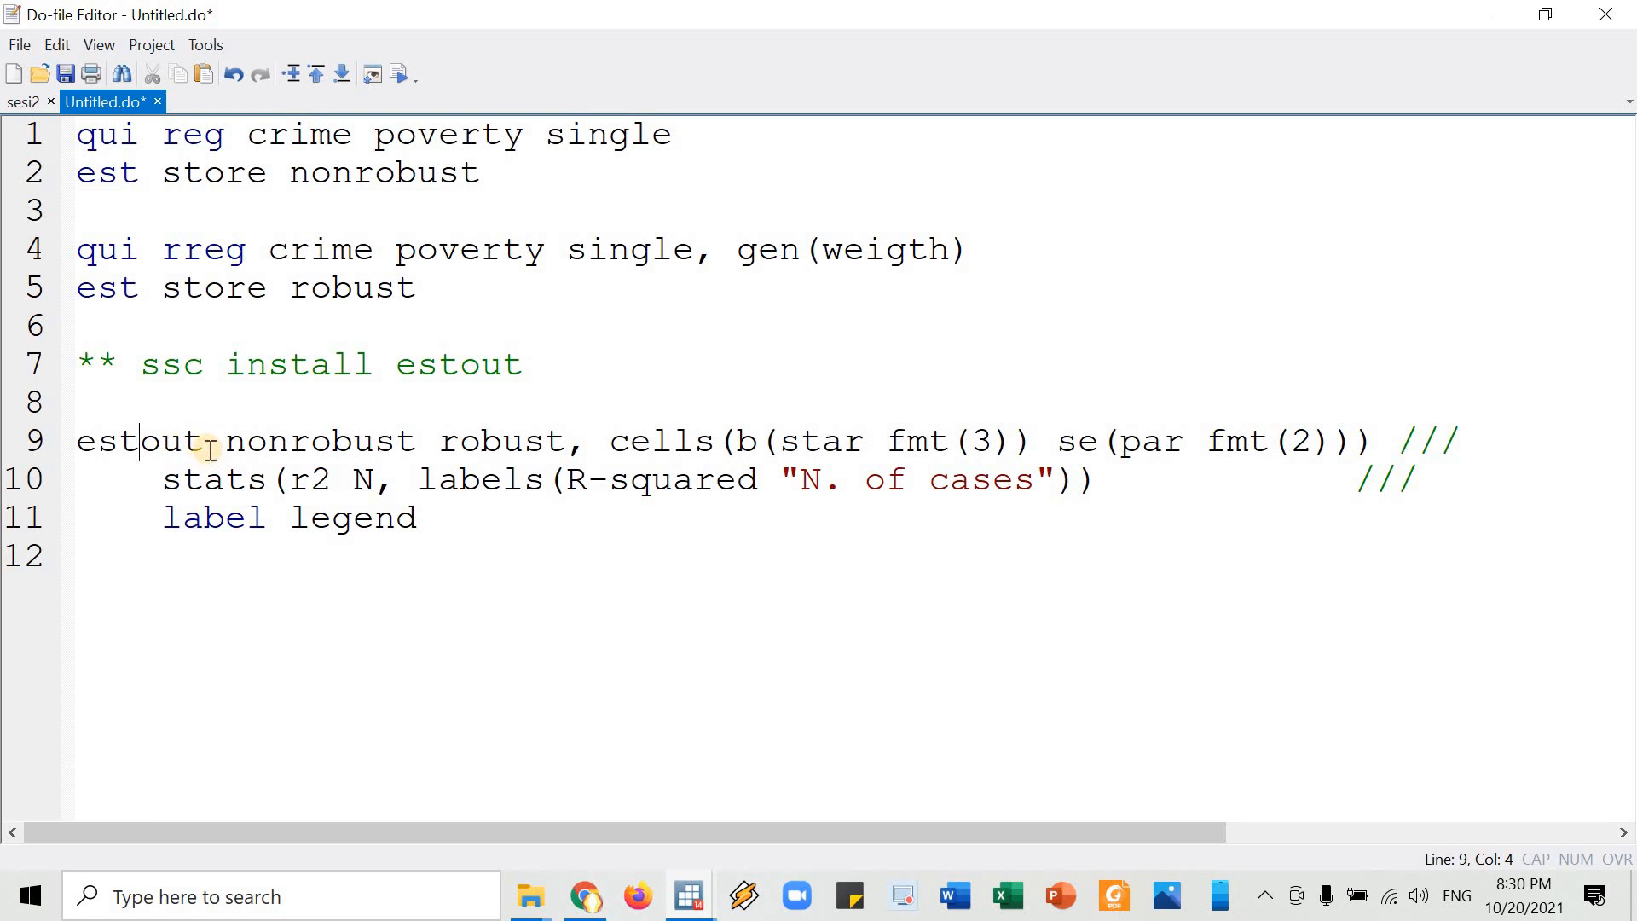
drag(198, 454, 90, 456)
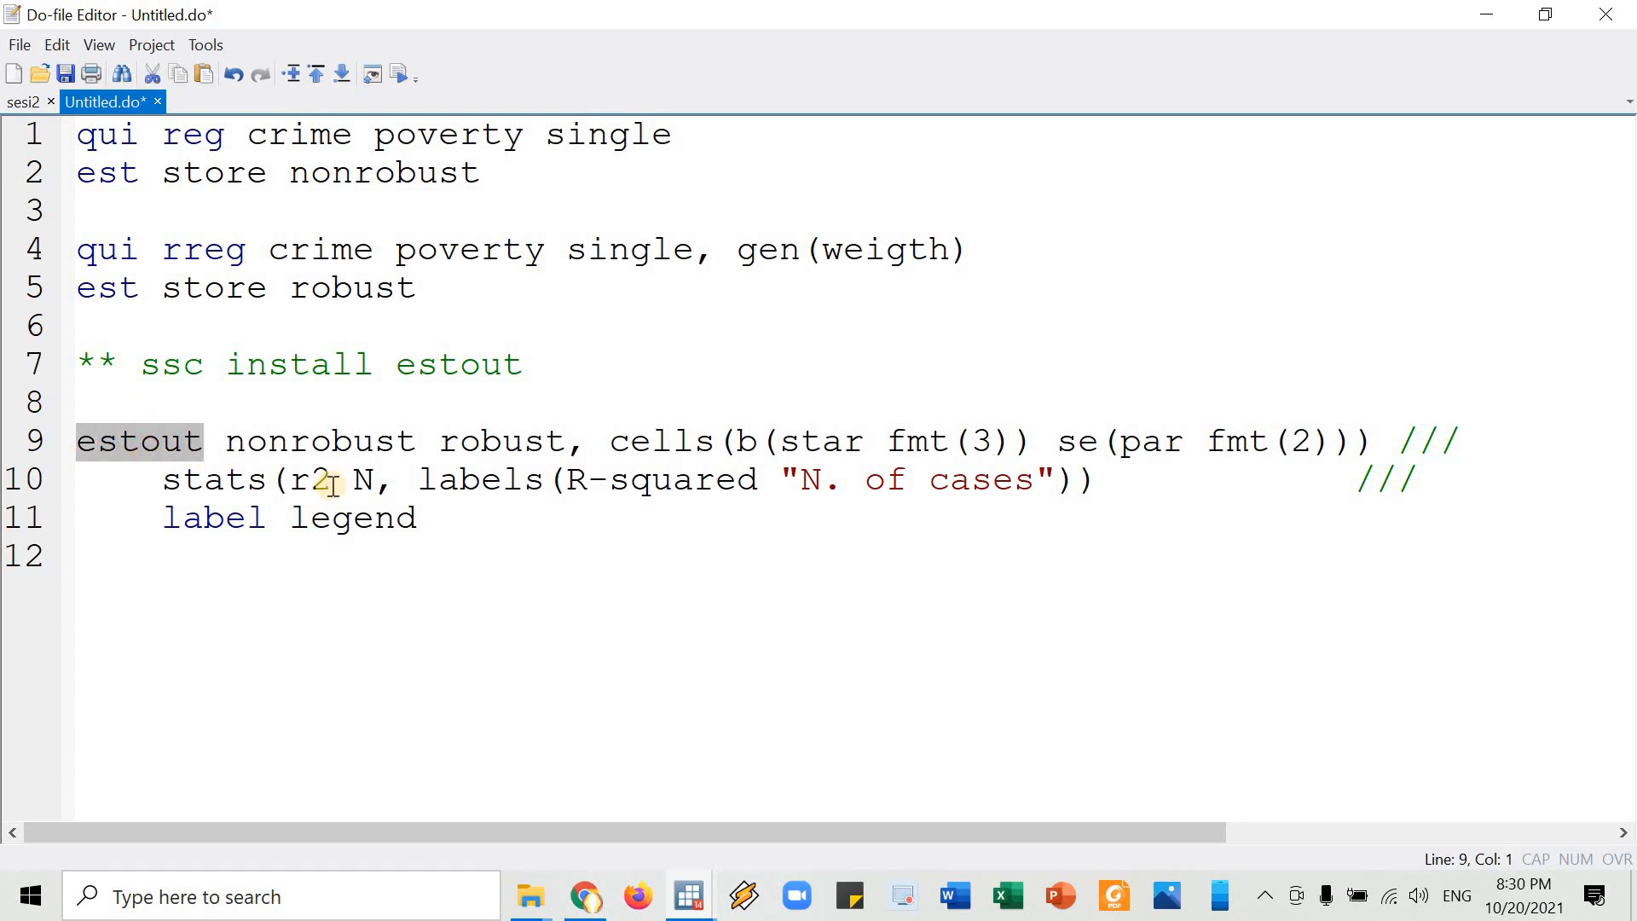
drag(225, 444, 565, 443)
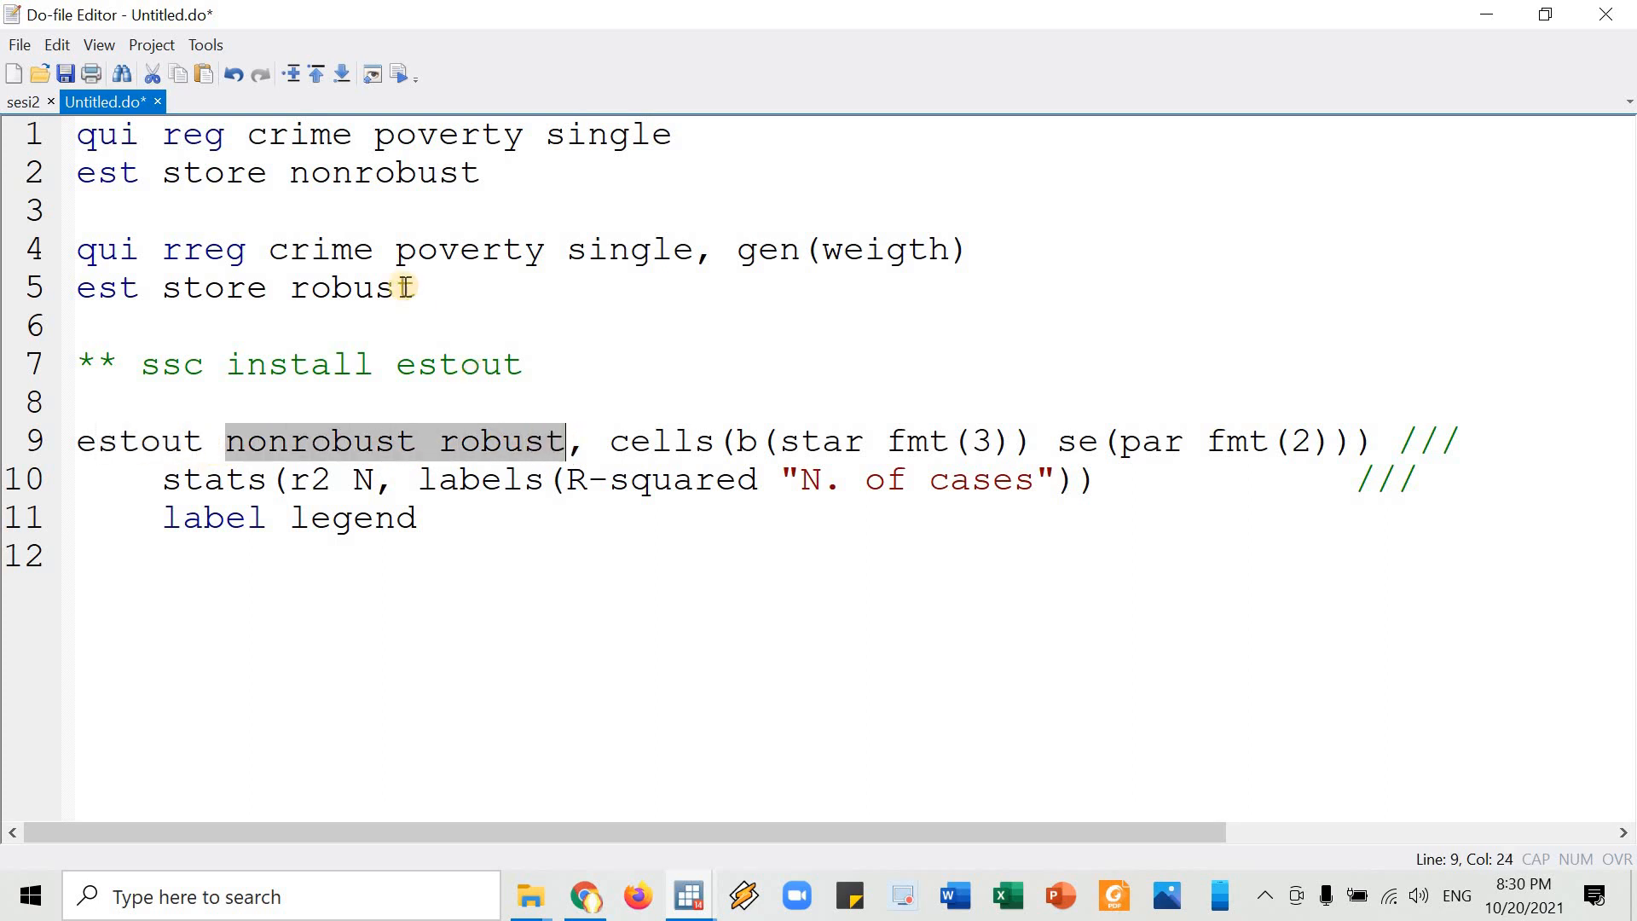
click(352, 175)
click(347, 292)
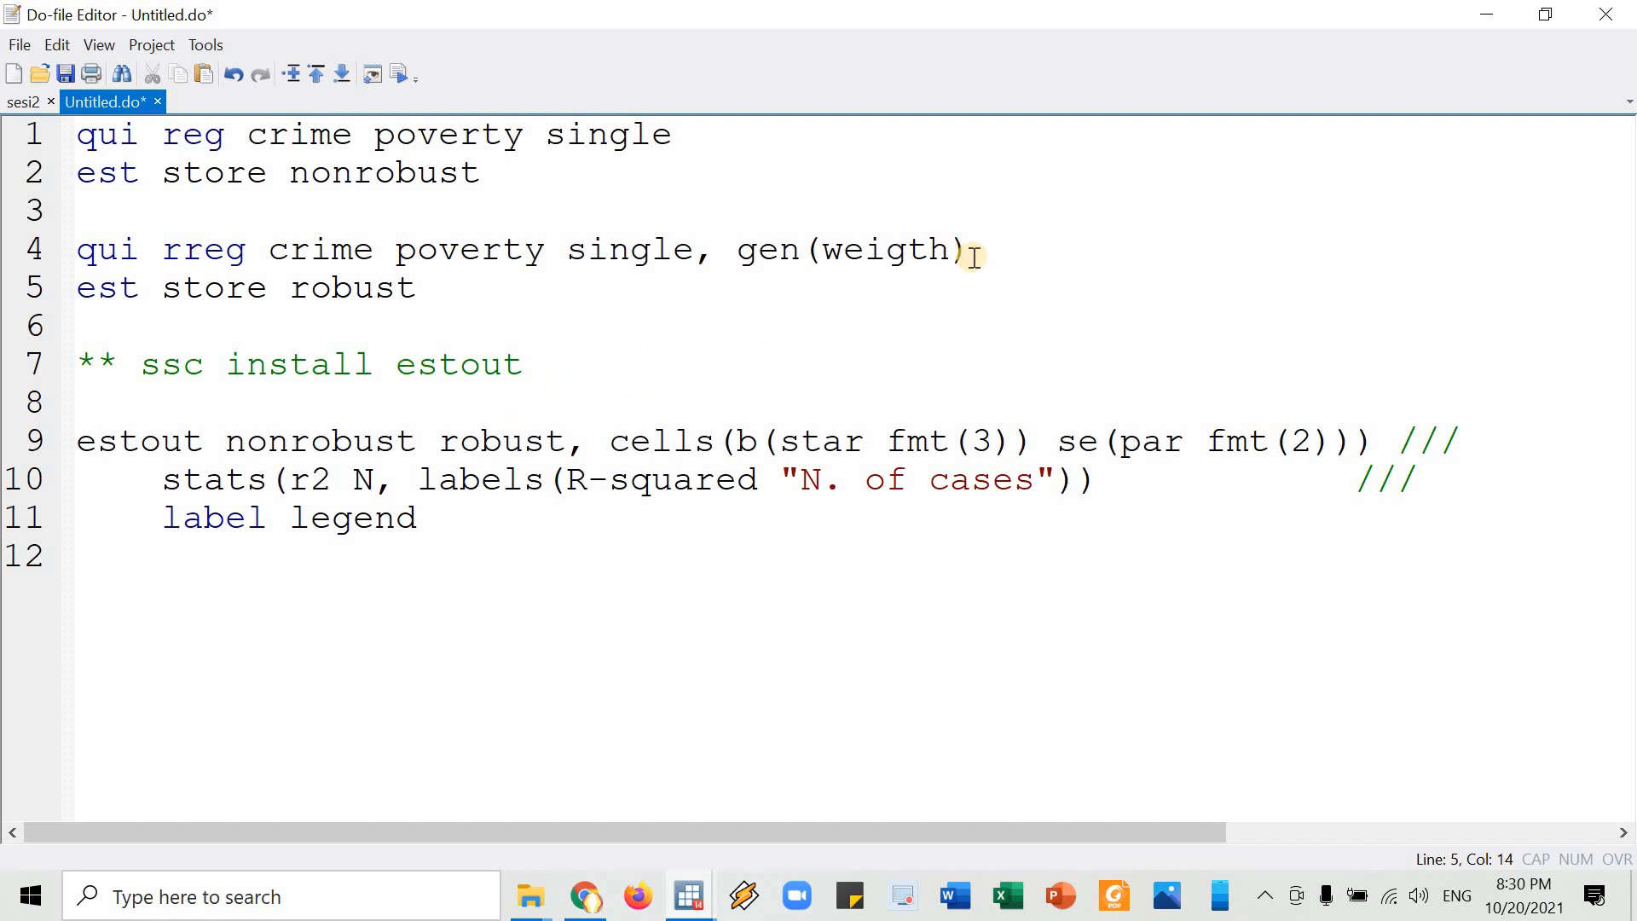
- Delete the ", gen(weigth)" option from the rreg command on line 4
key(Up)
key(End)
key(ctrl+shift+Left)
key(ctrl+shift+Left)
key(ctrl+shift+Left)
key(ctrl+shift+Left)
key(ctrl+shift+Left)
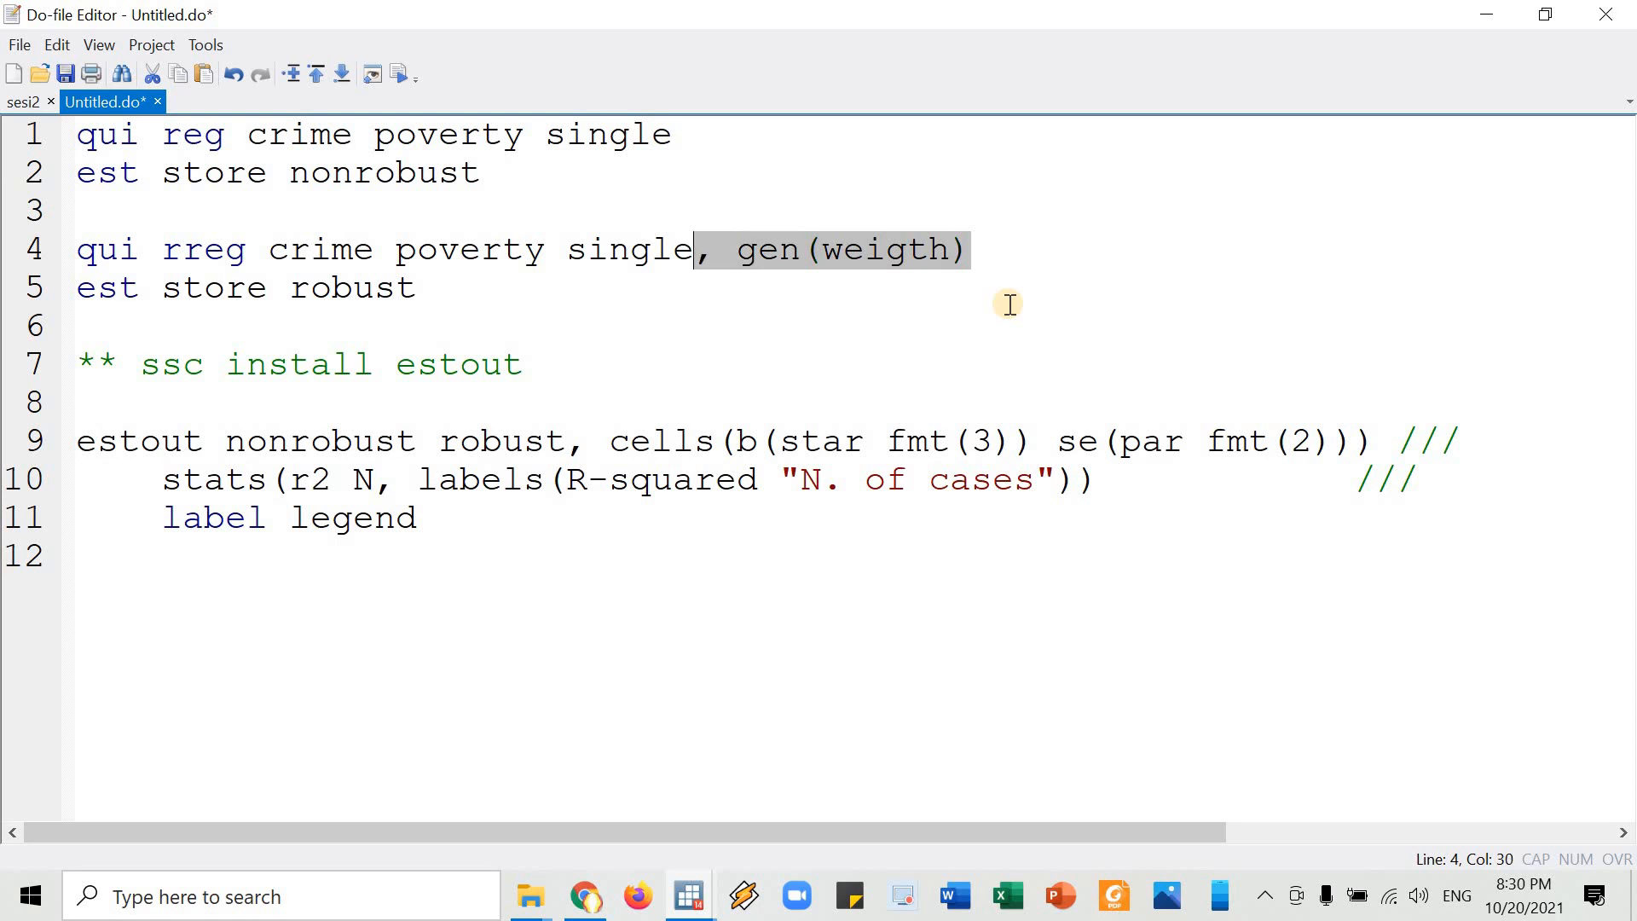
key(Delete)
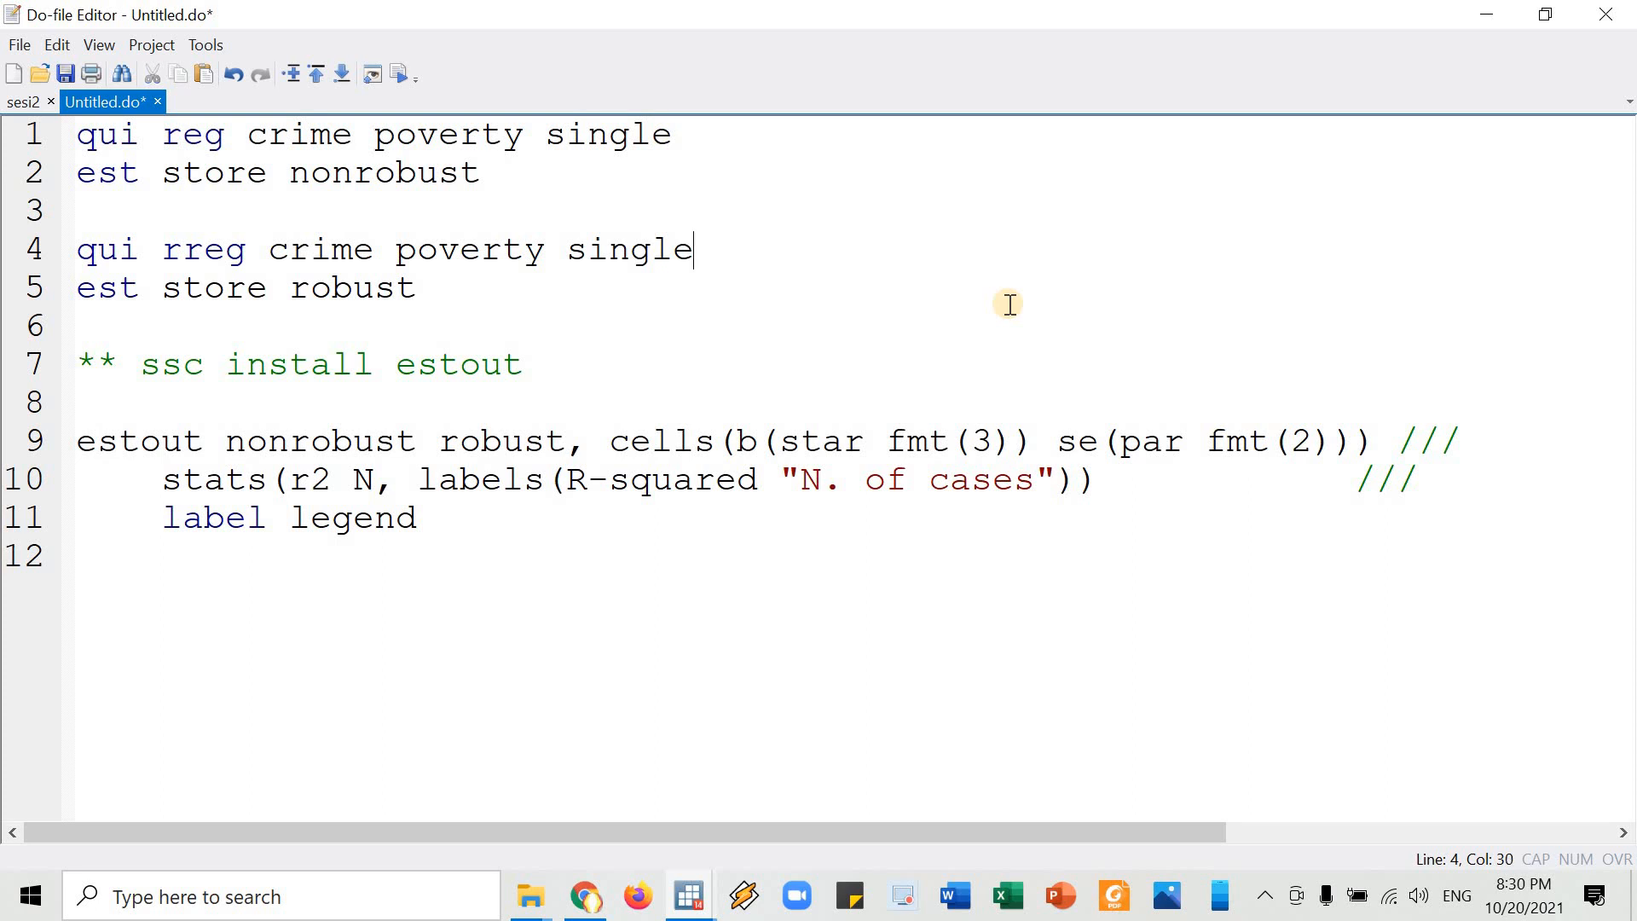
- Review the b, star and se elements inside the cells option of the estout command
double_click(747, 442)
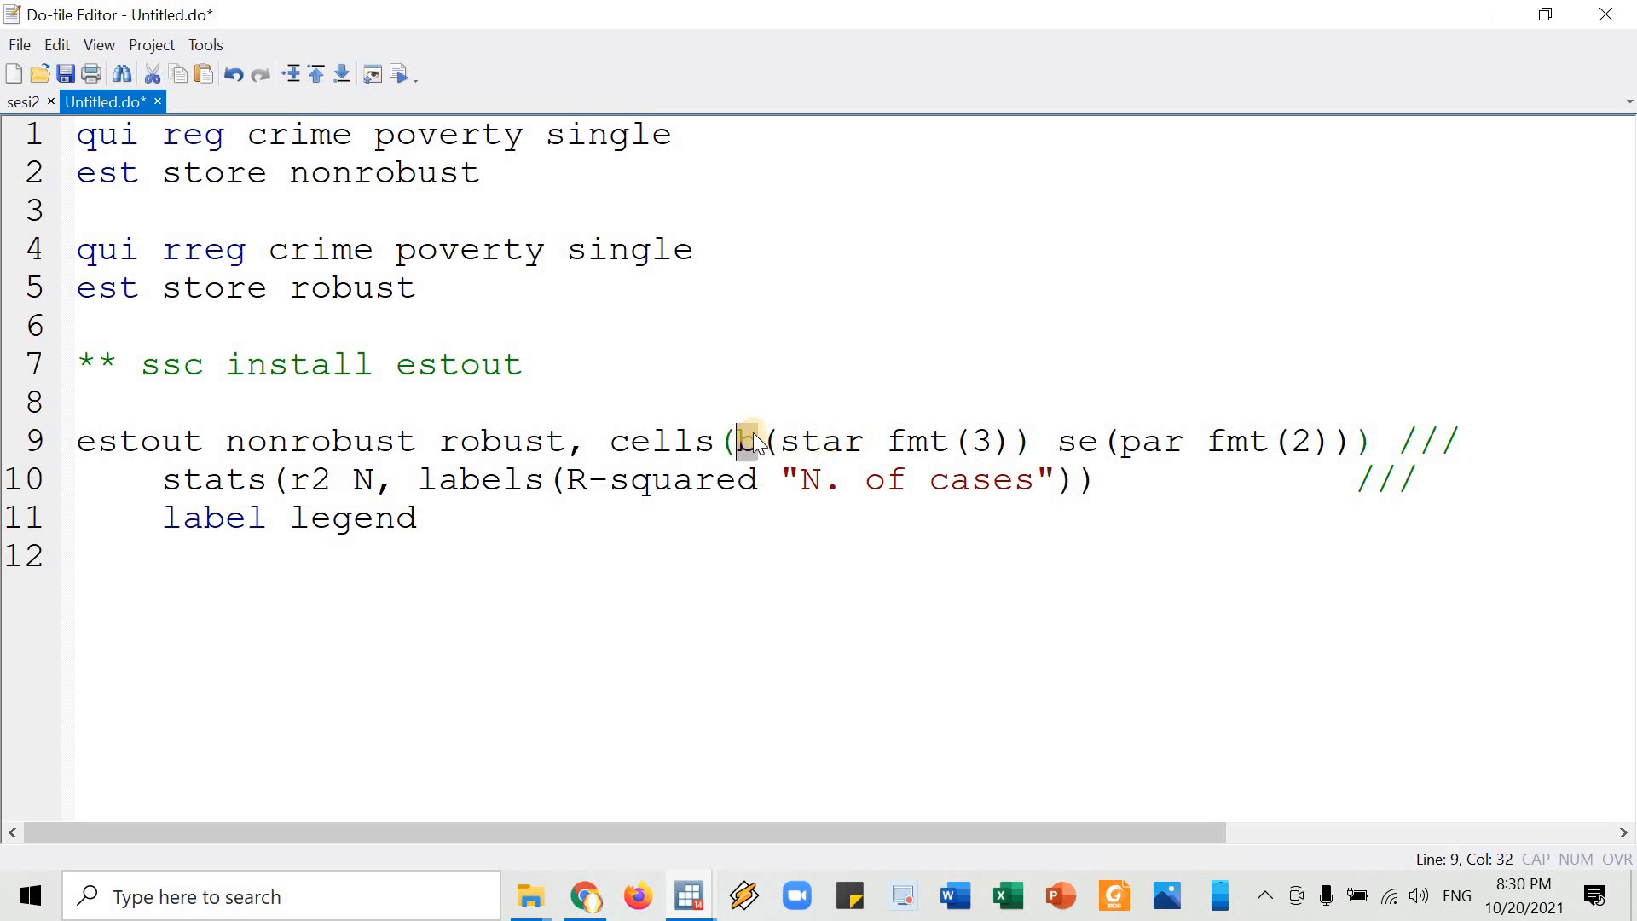
click(756, 460)
double_click(748, 443)
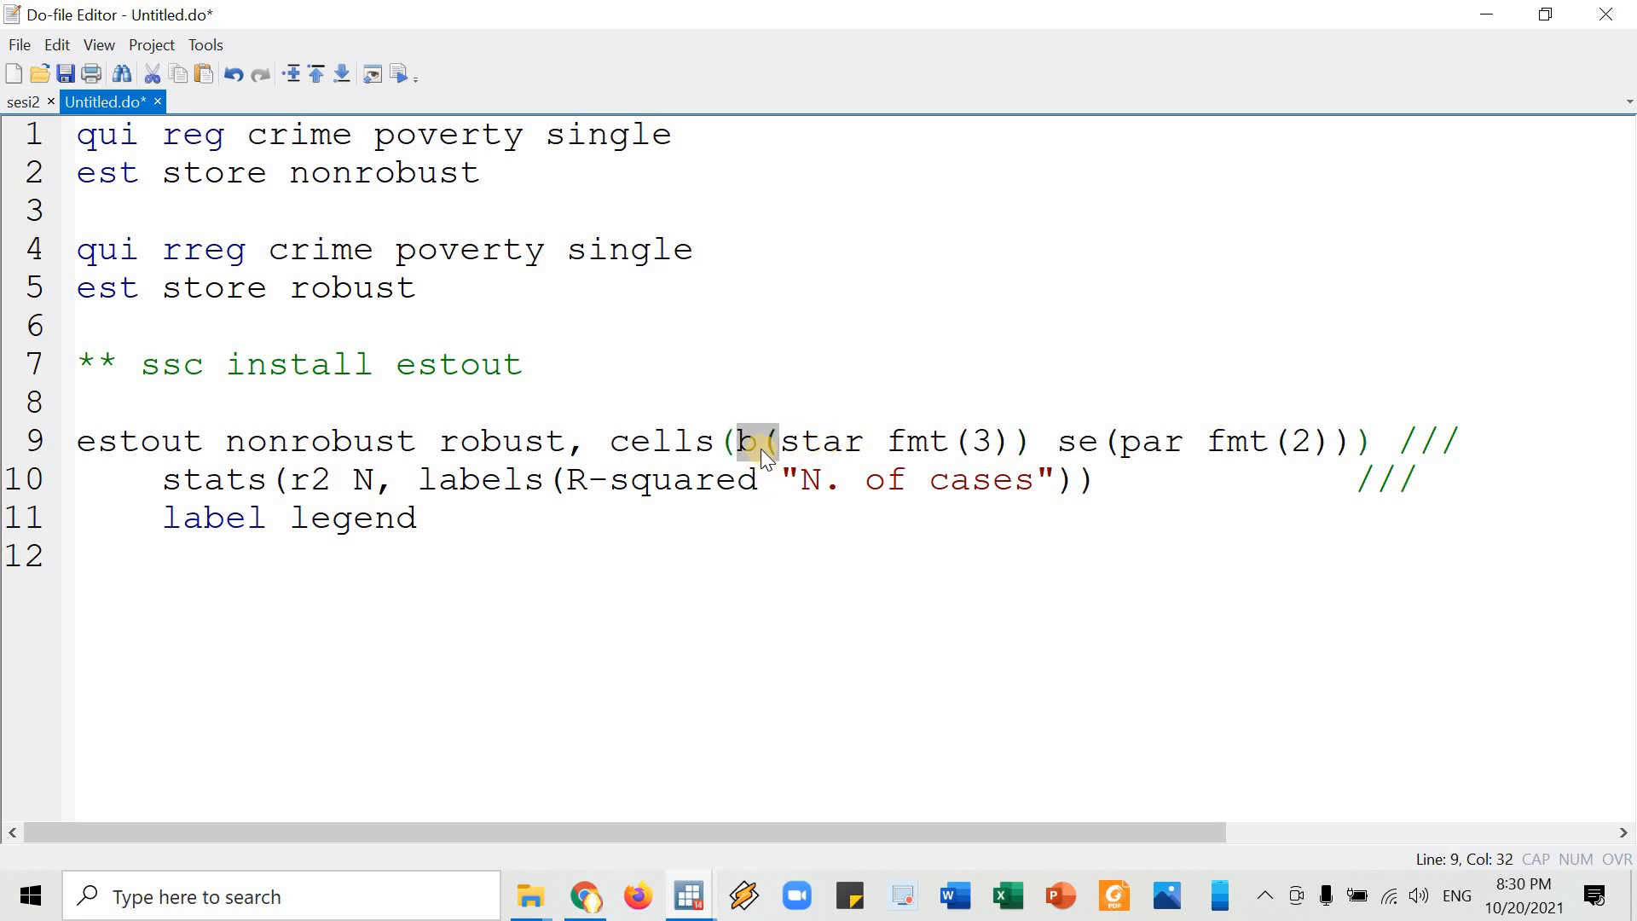
drag(839, 444, 776, 443)
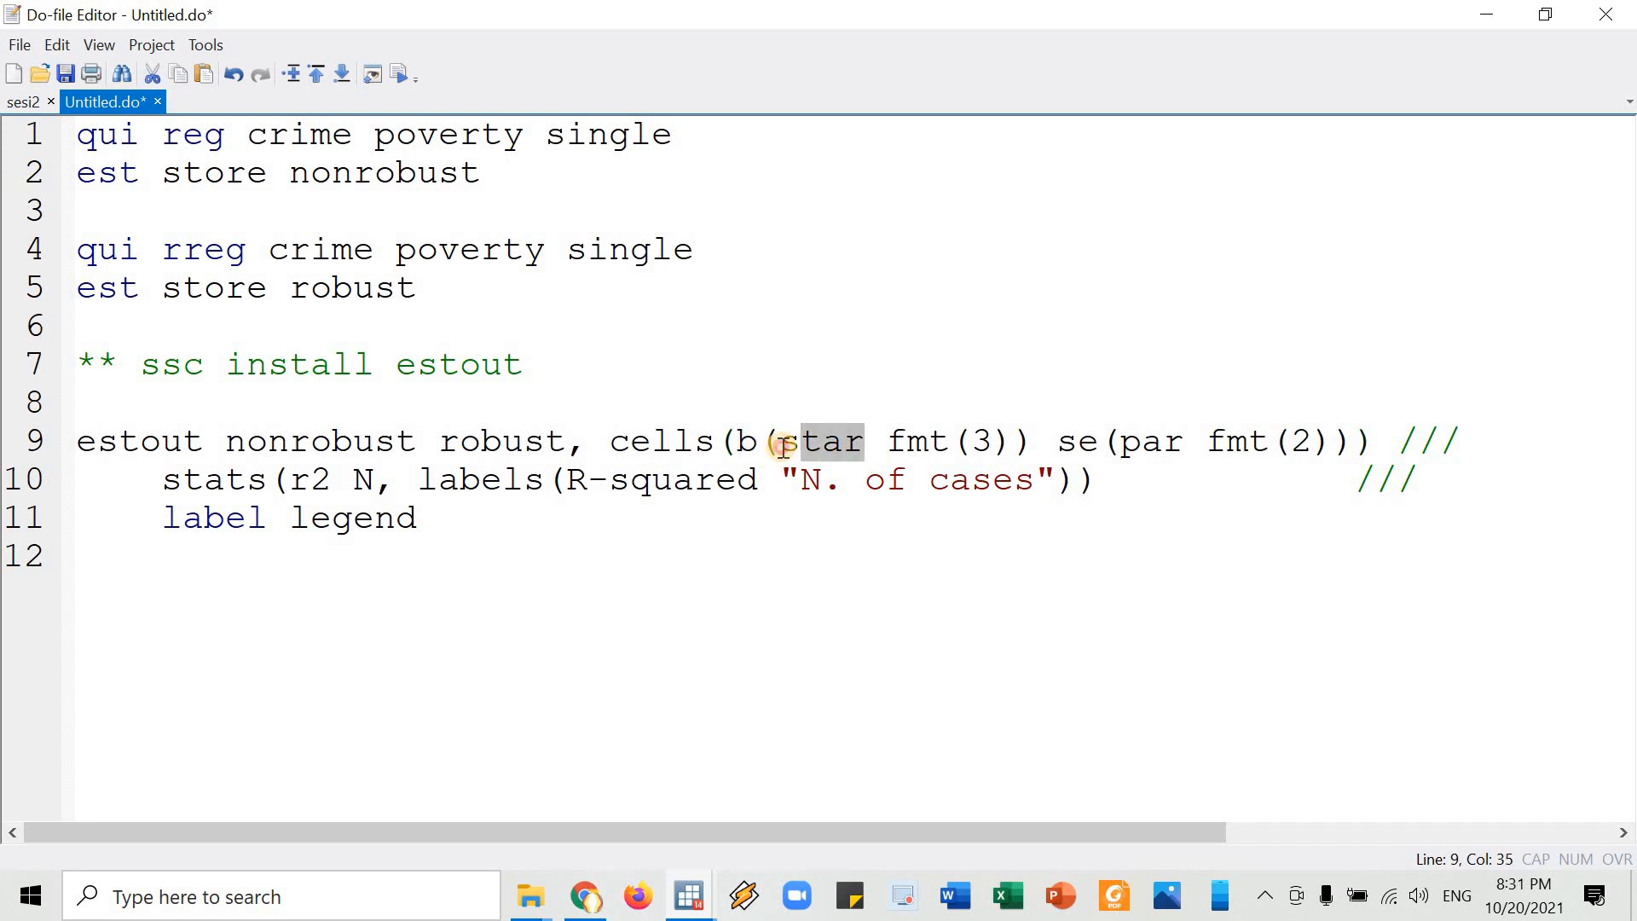
click(870, 450)
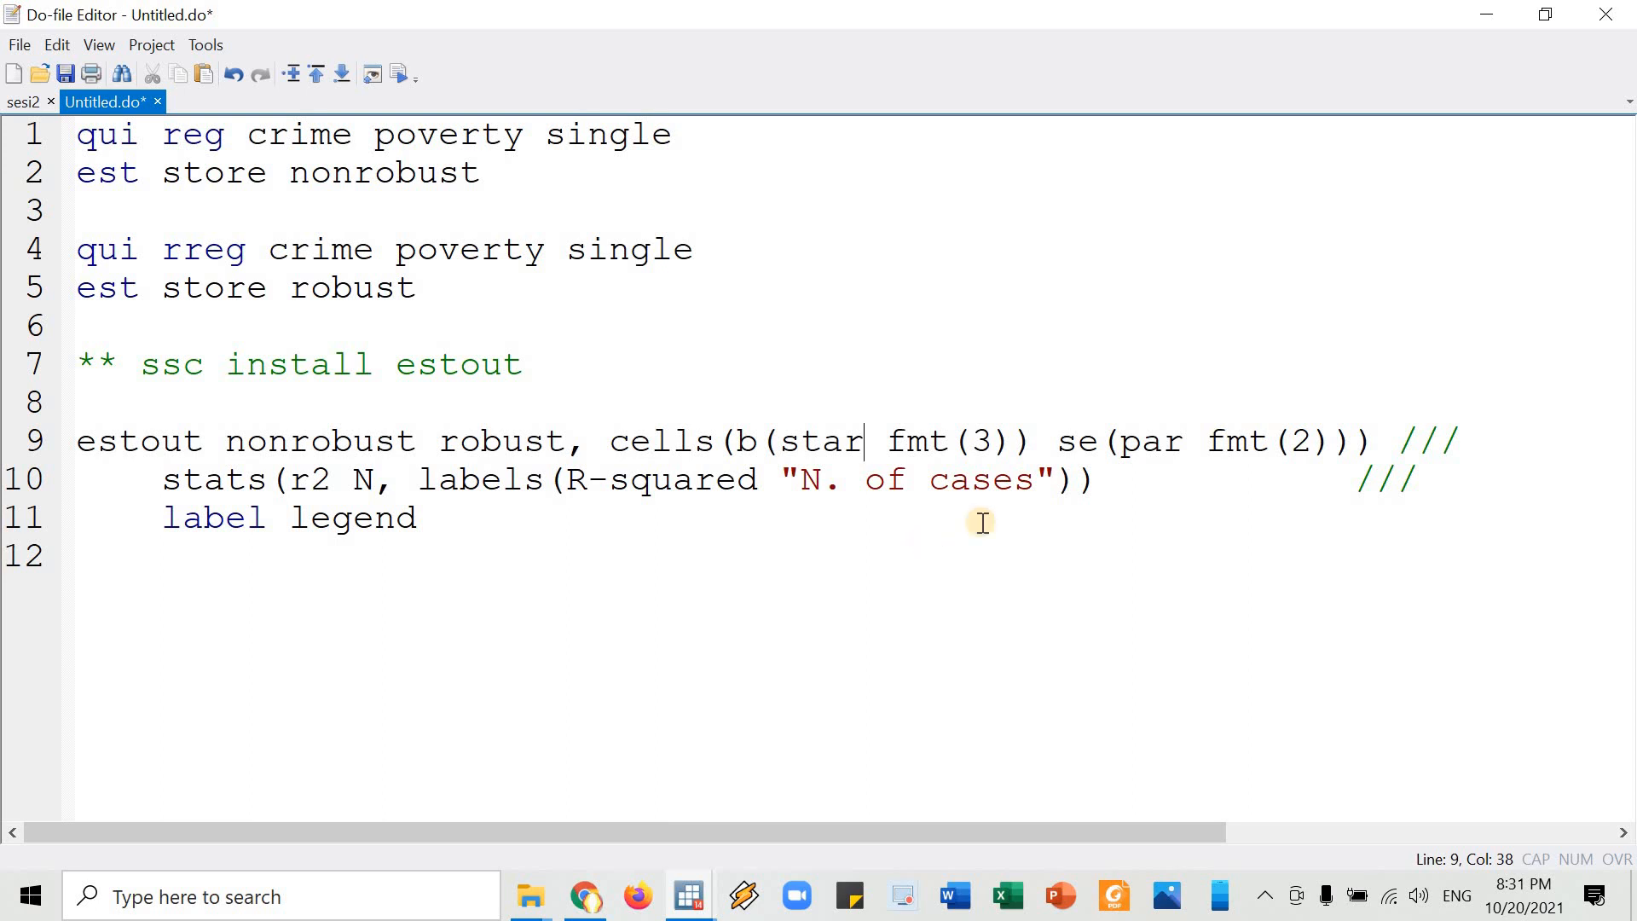
mouse_move(1058, 443)
mouse_down()
mouse_move(1106, 442)
mouse_move(1077, 461)
mouse_up()
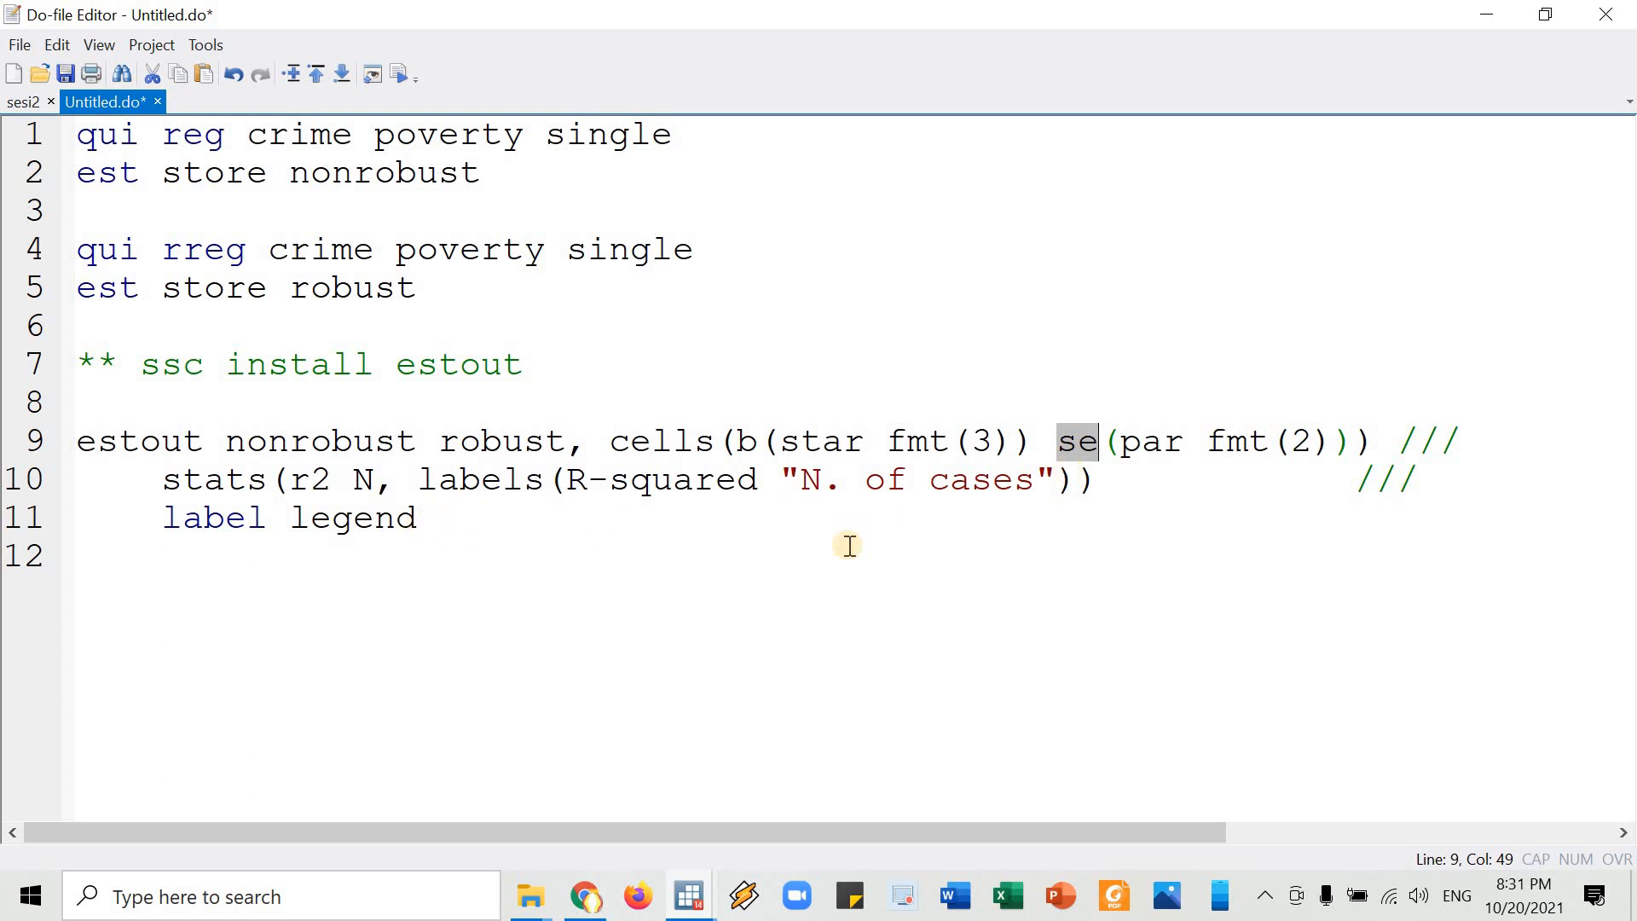
click(821, 482)
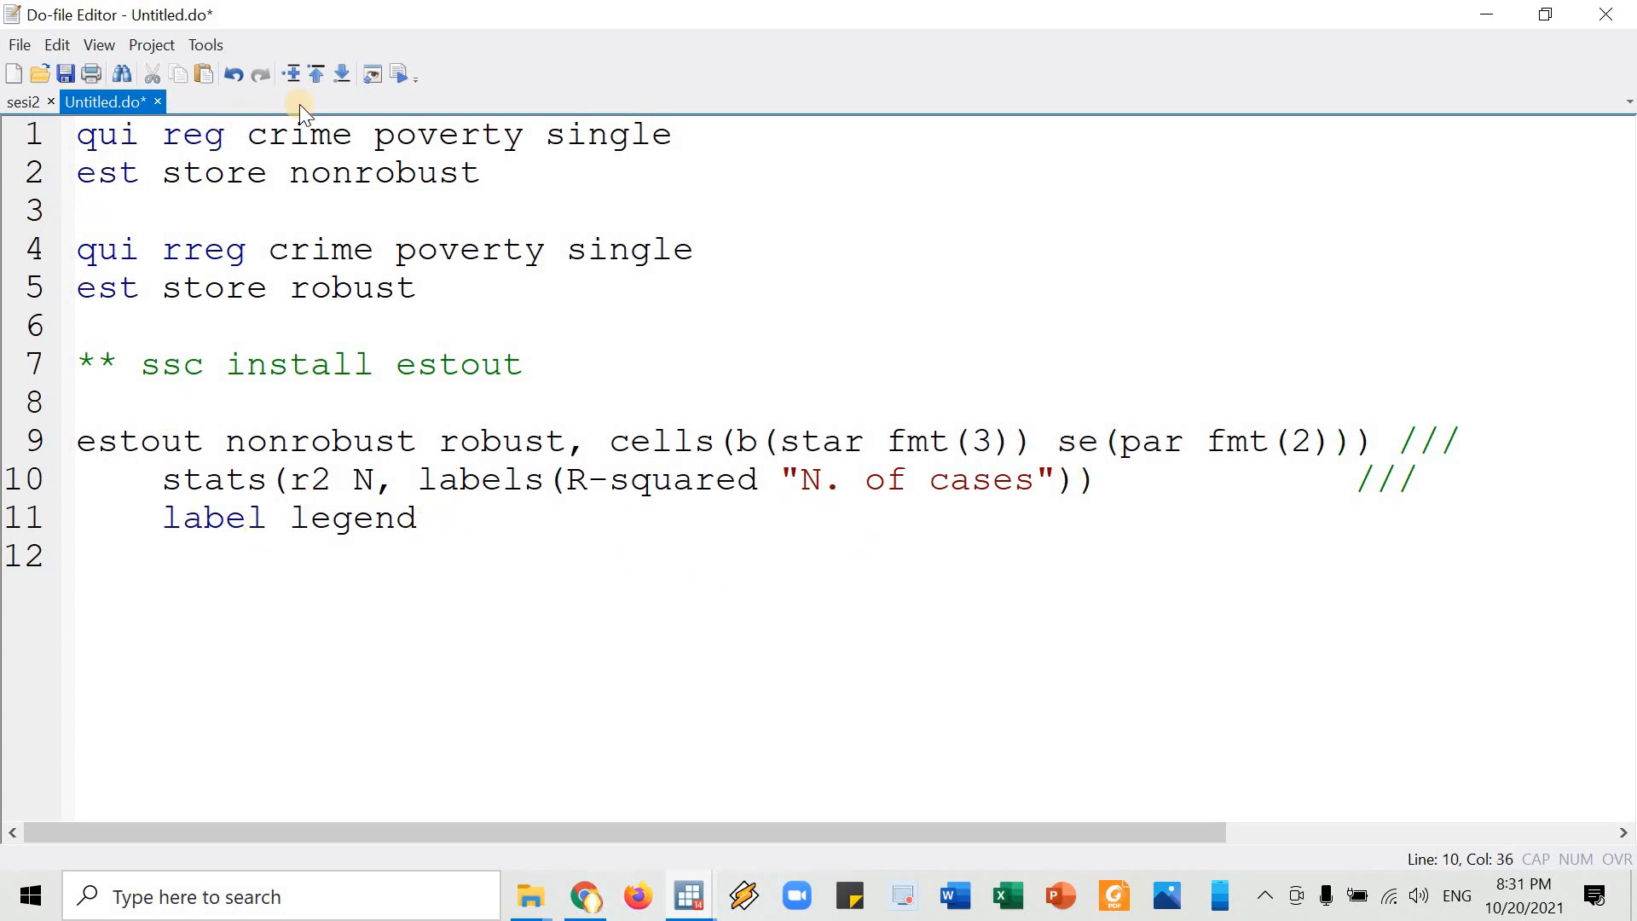
- In the main Stata window, clear the leftover reg command and examine the poverty coefficient and standard error in the nonrobust column
key(alt+Tab)
click(520, 510)
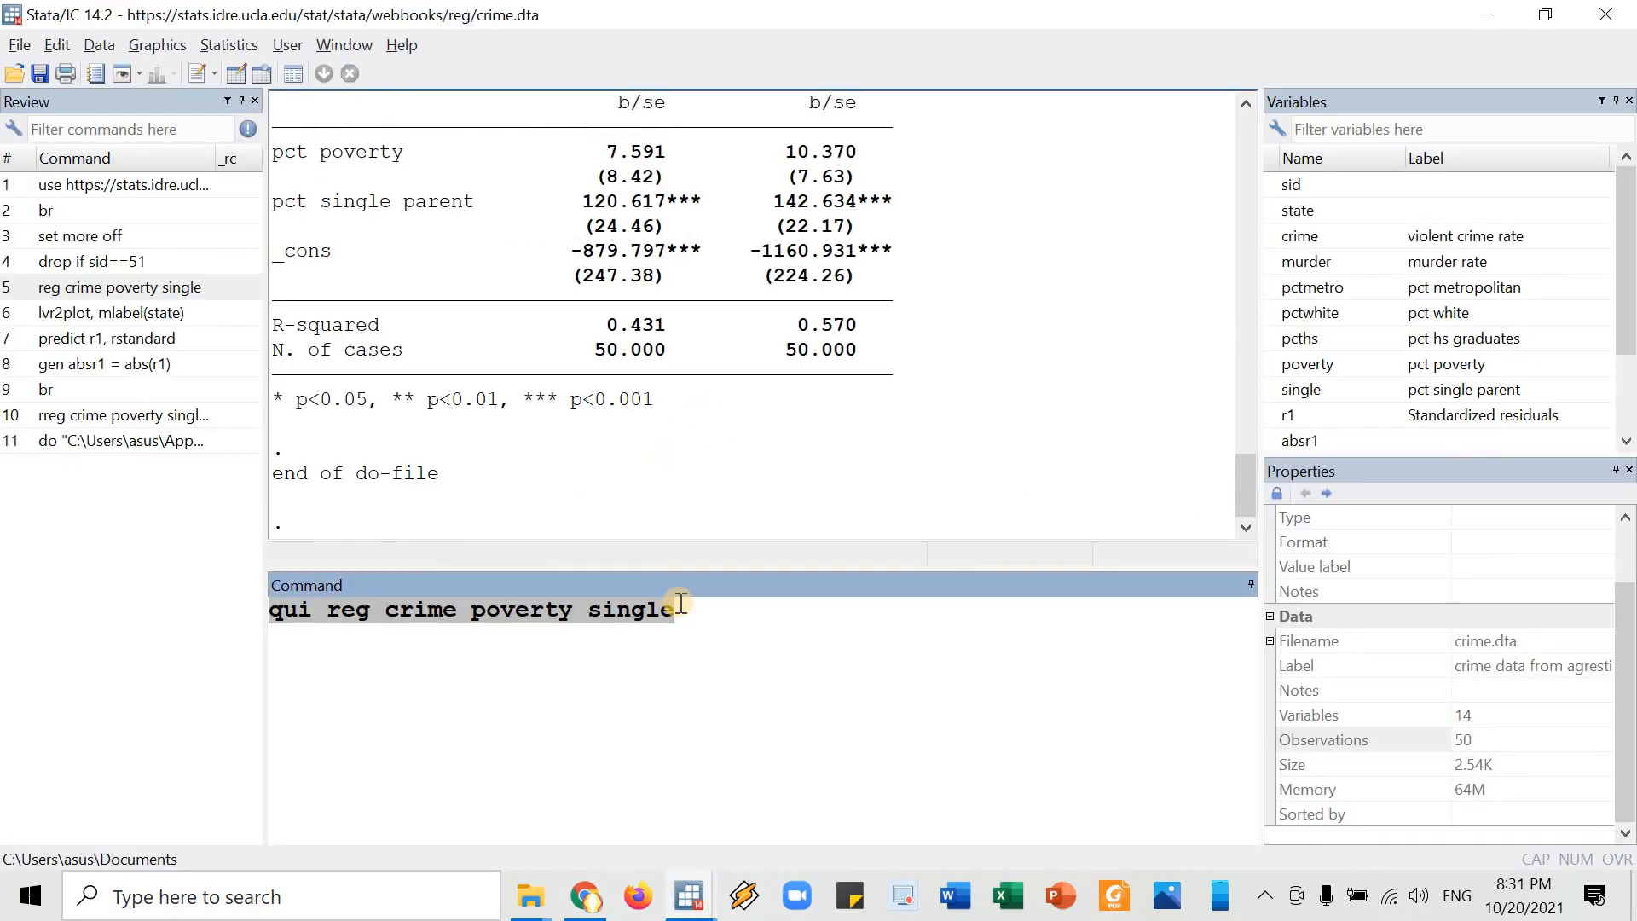
key(BackSpace)
scroll(870, 349, up, 2)
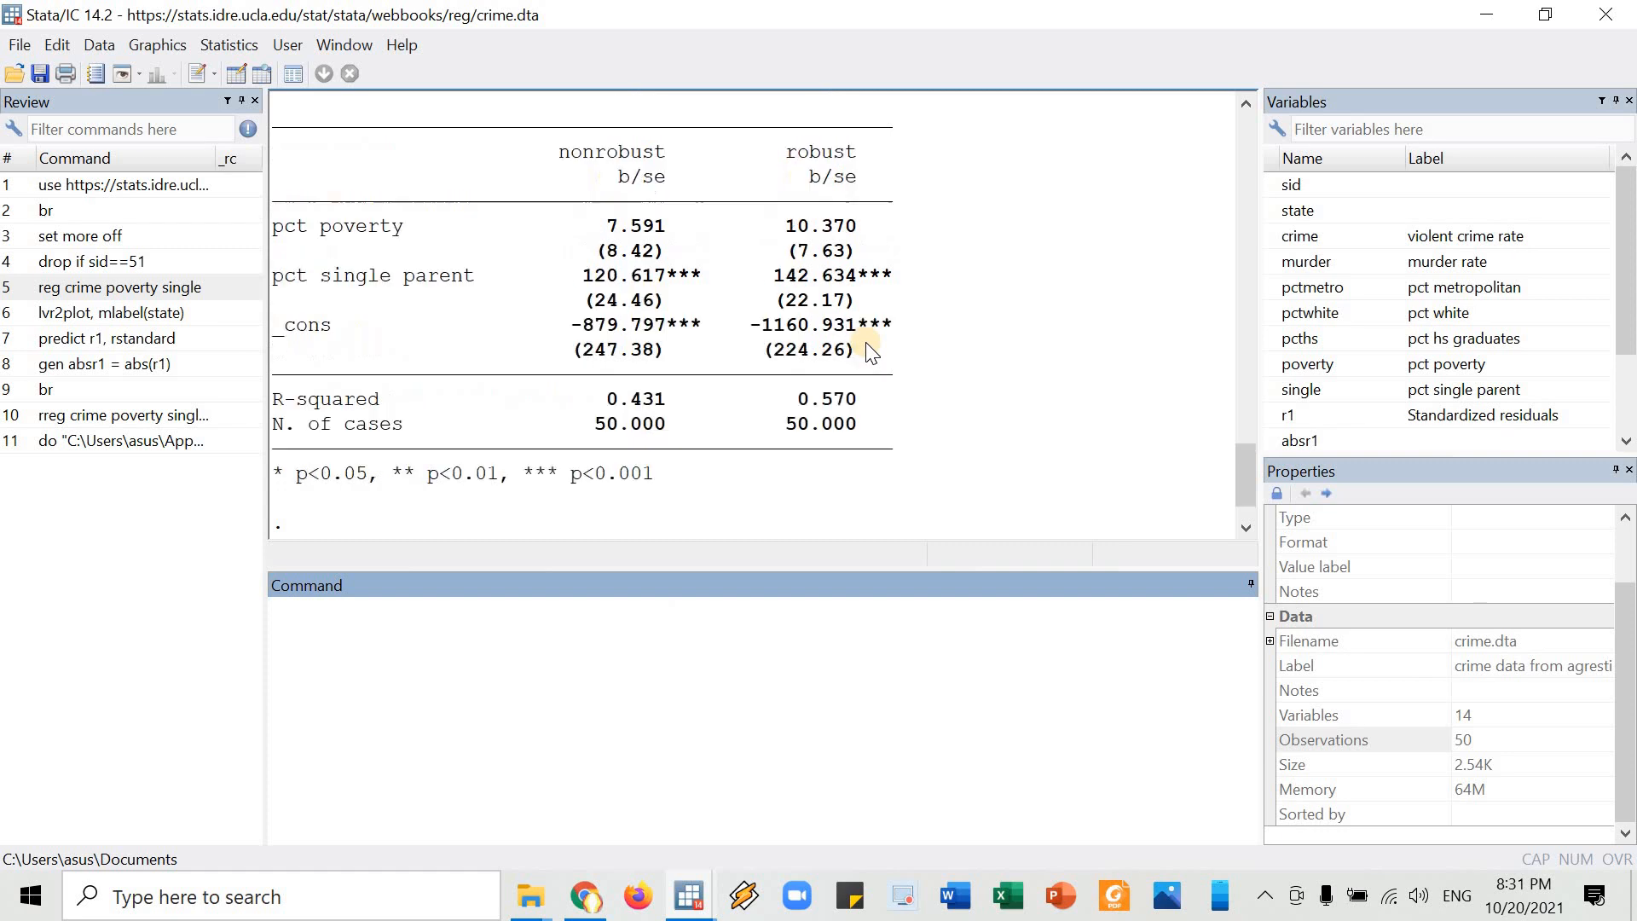
scroll(871, 350, down, 1)
double_click(644, 252)
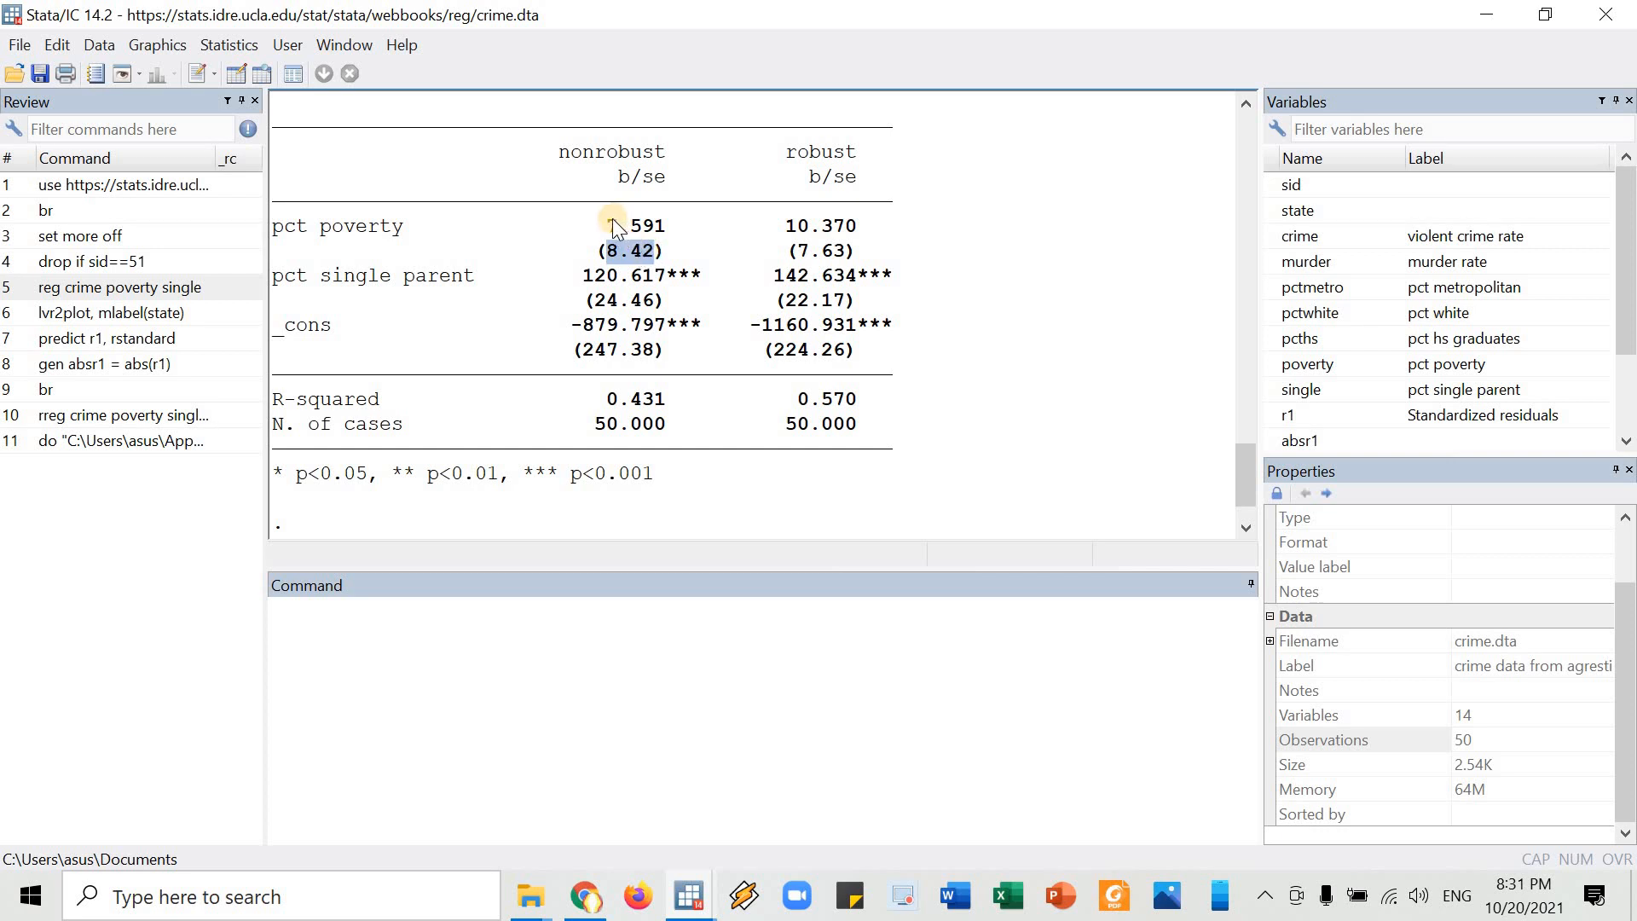
double_click(653, 226)
click(626, 173)
- Try coef in place of b in the estout command's cells option and run lines 9 to 11 to check the table
key(alt+Tab)
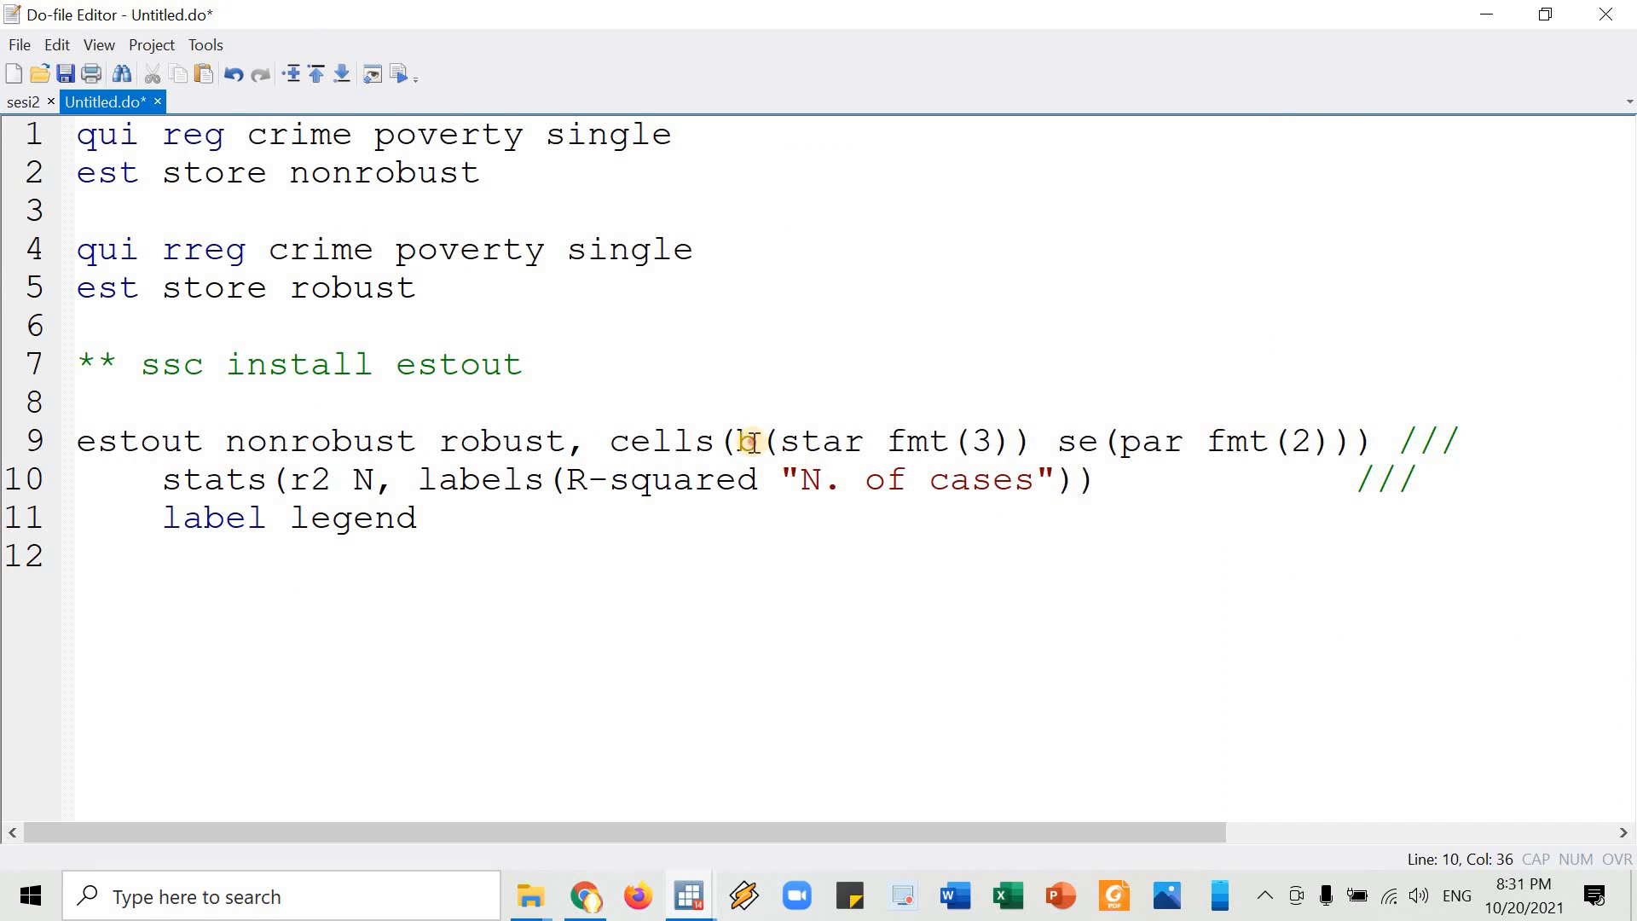
click(757, 440)
key(BackSpace)
text(coef)
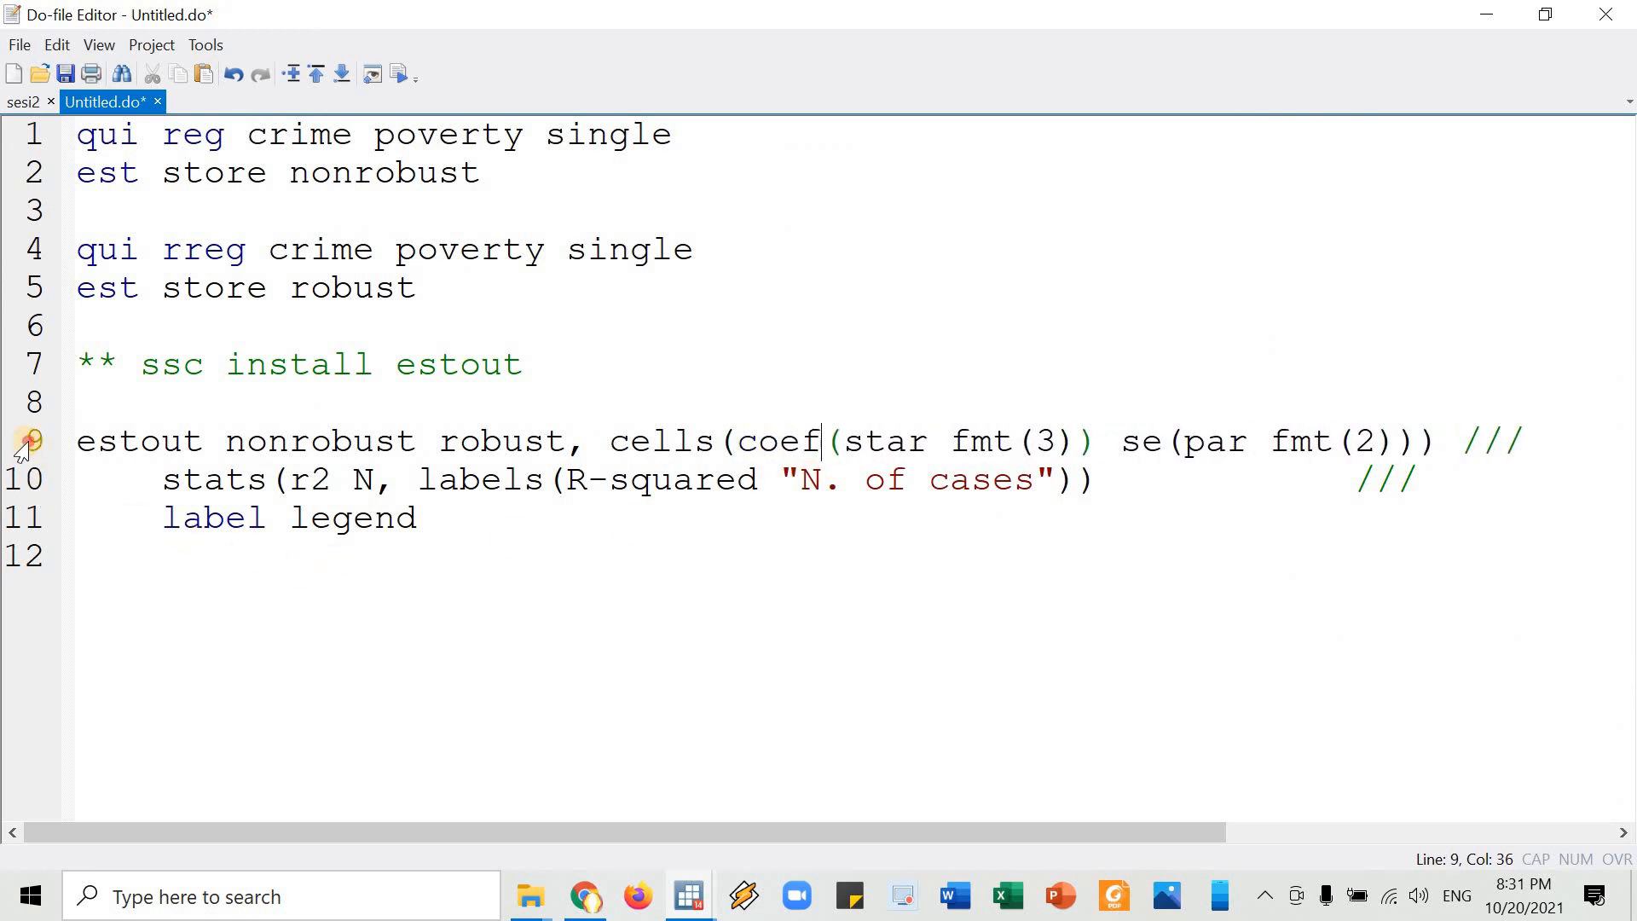
drag(29, 440, 62, 528)
key(ctrl+d)
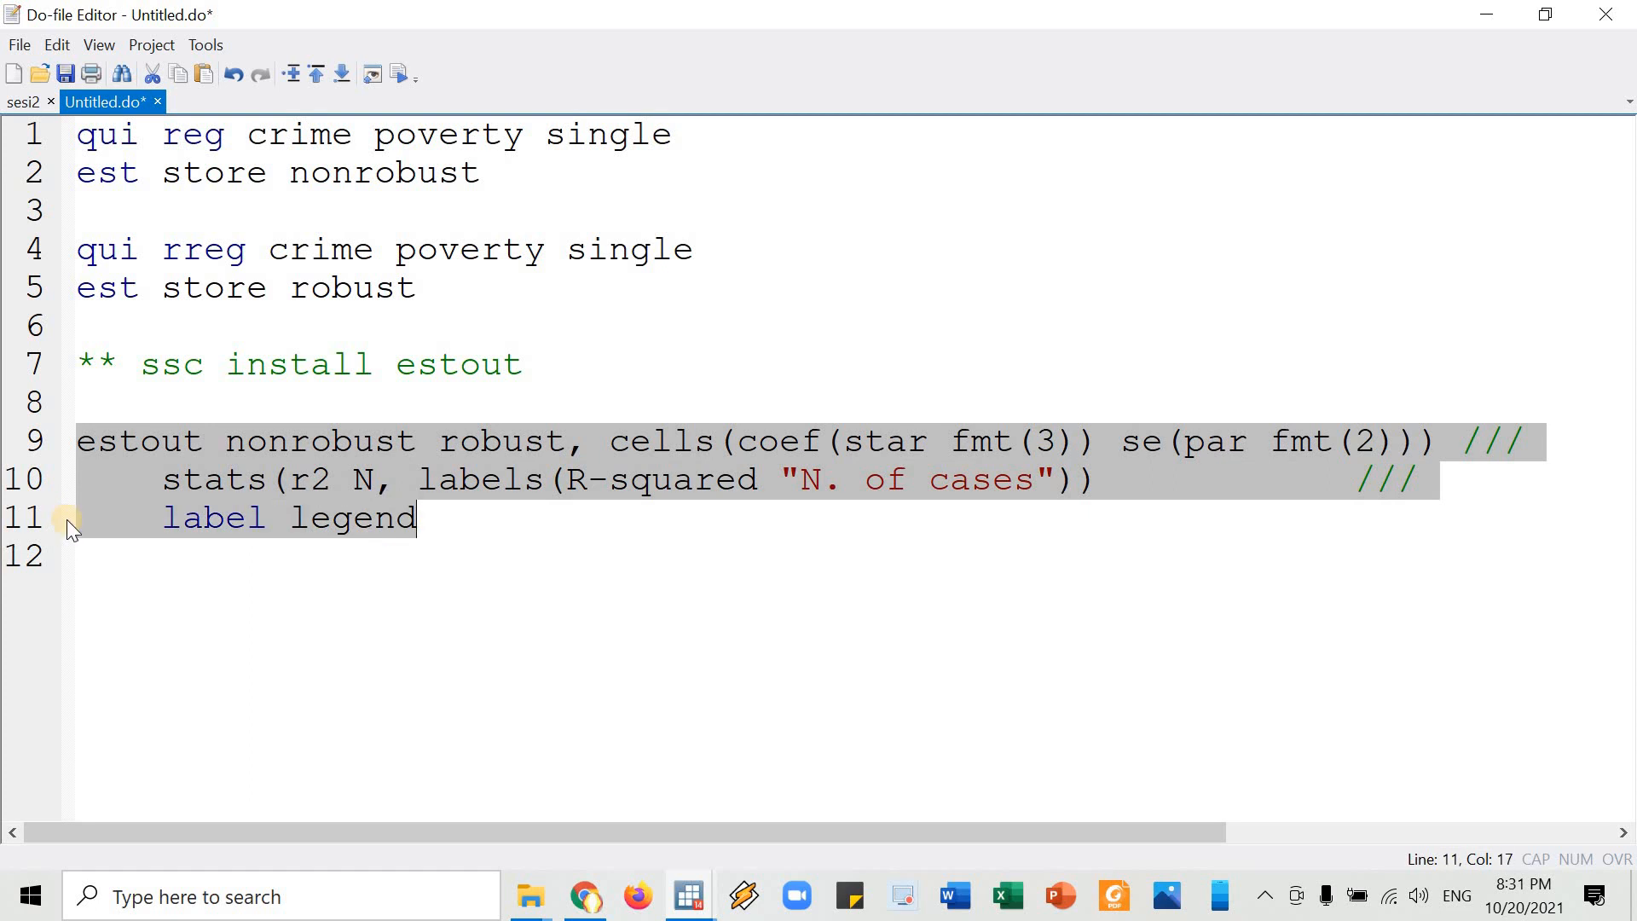
key(alt+Tab)
scroll(570, 272, up, 1)
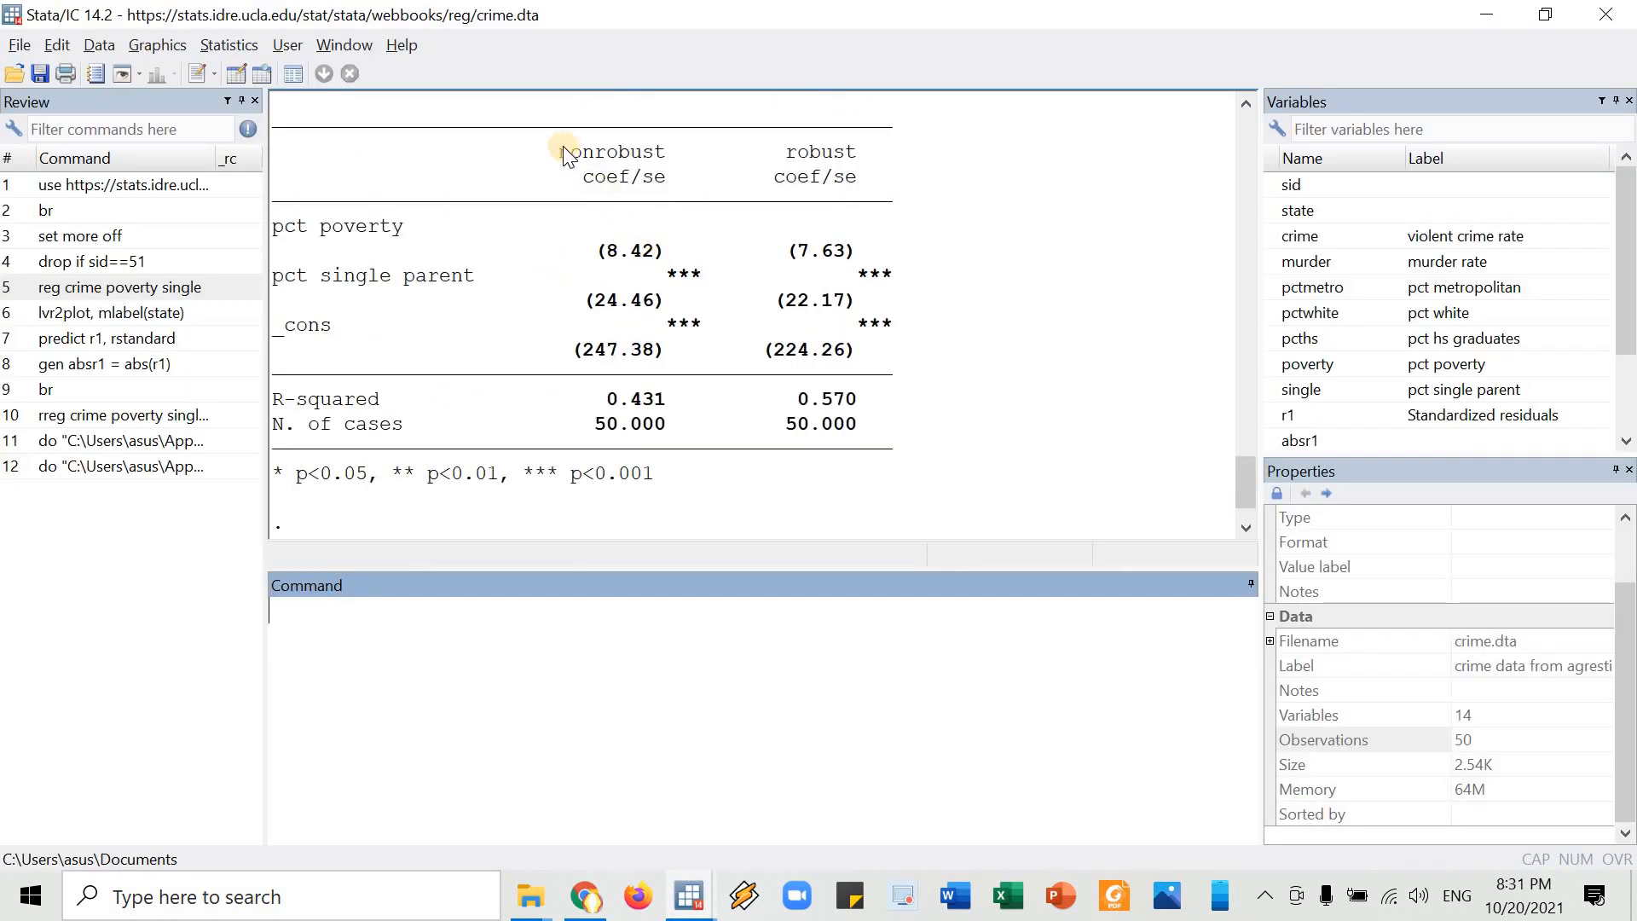
drag(559, 150, 653, 154)
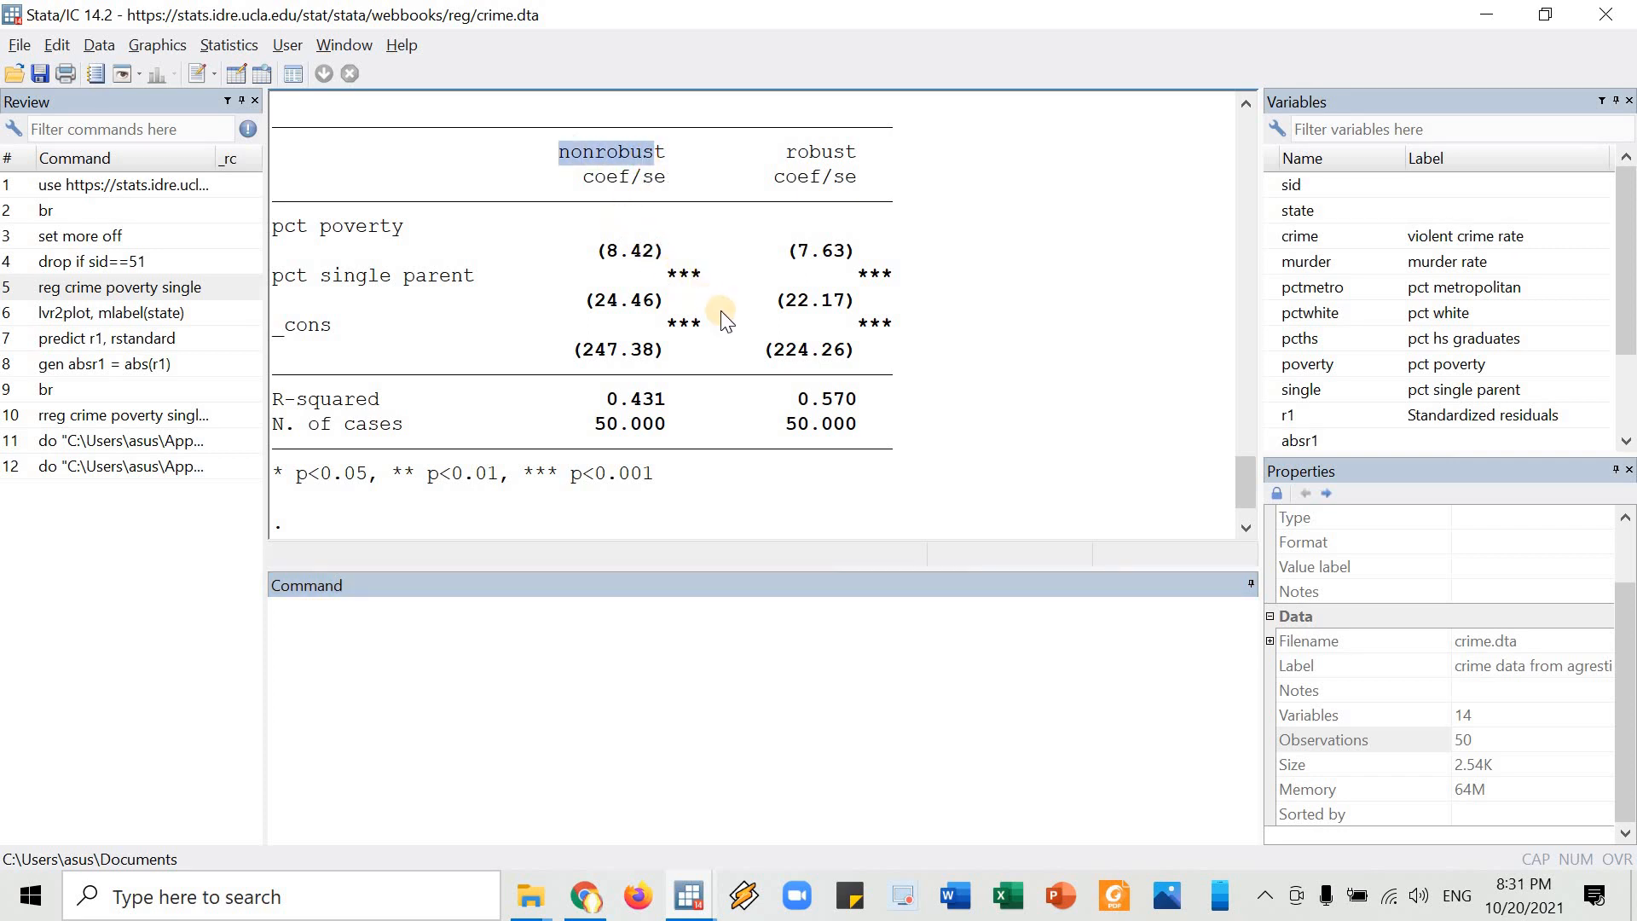
key(alt+Tab)
key(alt+Tab)
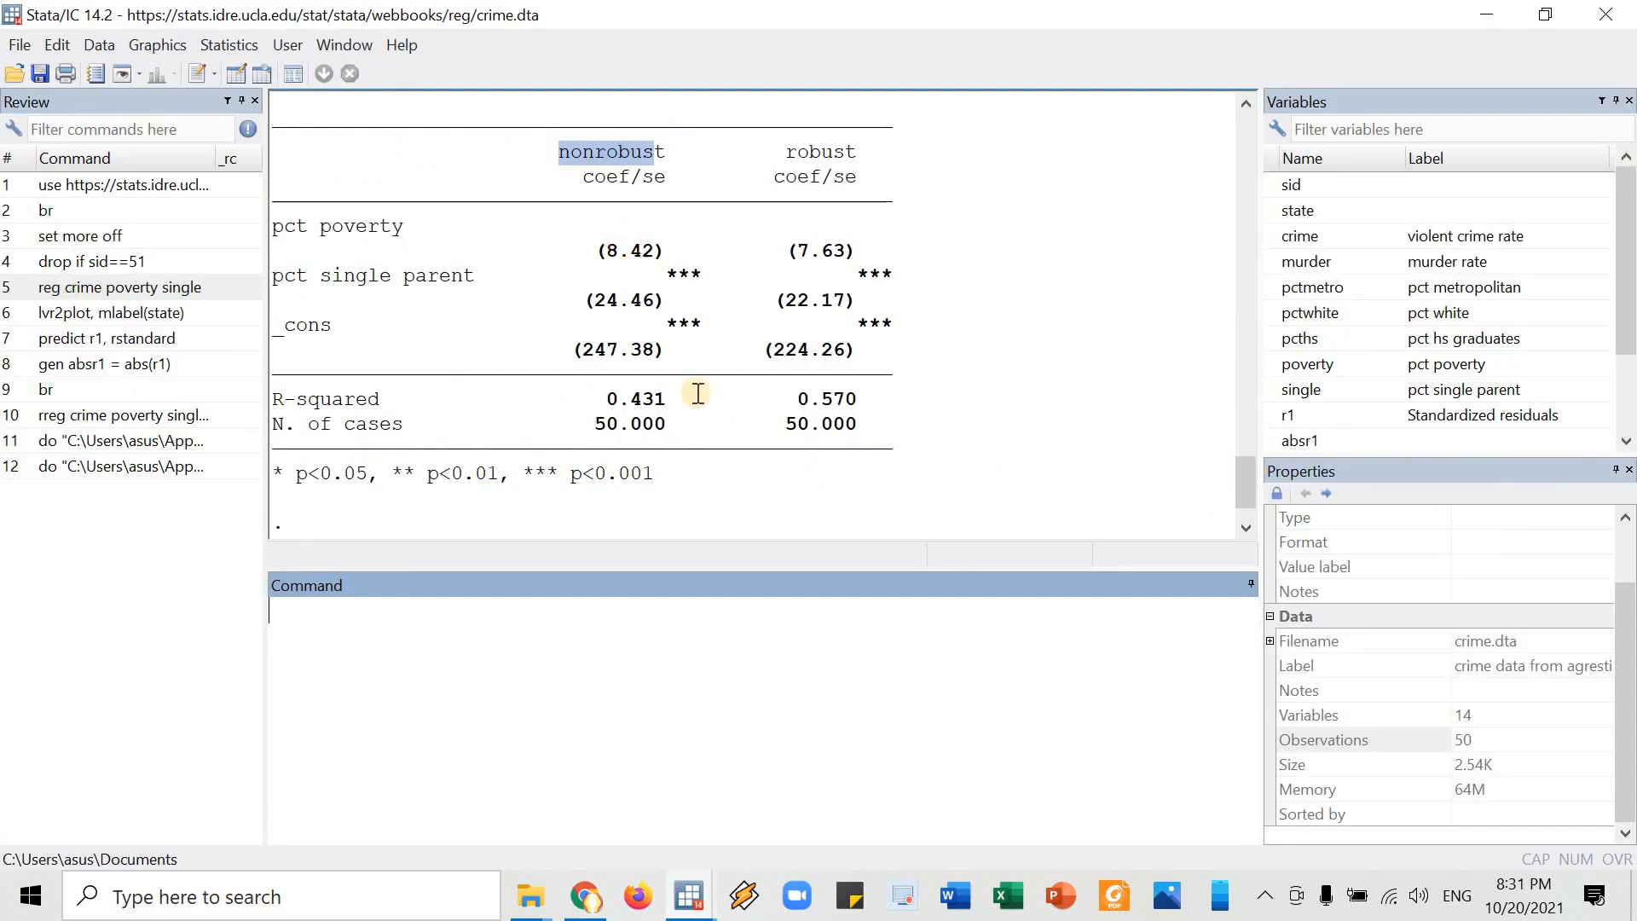
- Change coef back to b in the cells option of the estout command in the do-file
key(alt+Tab)
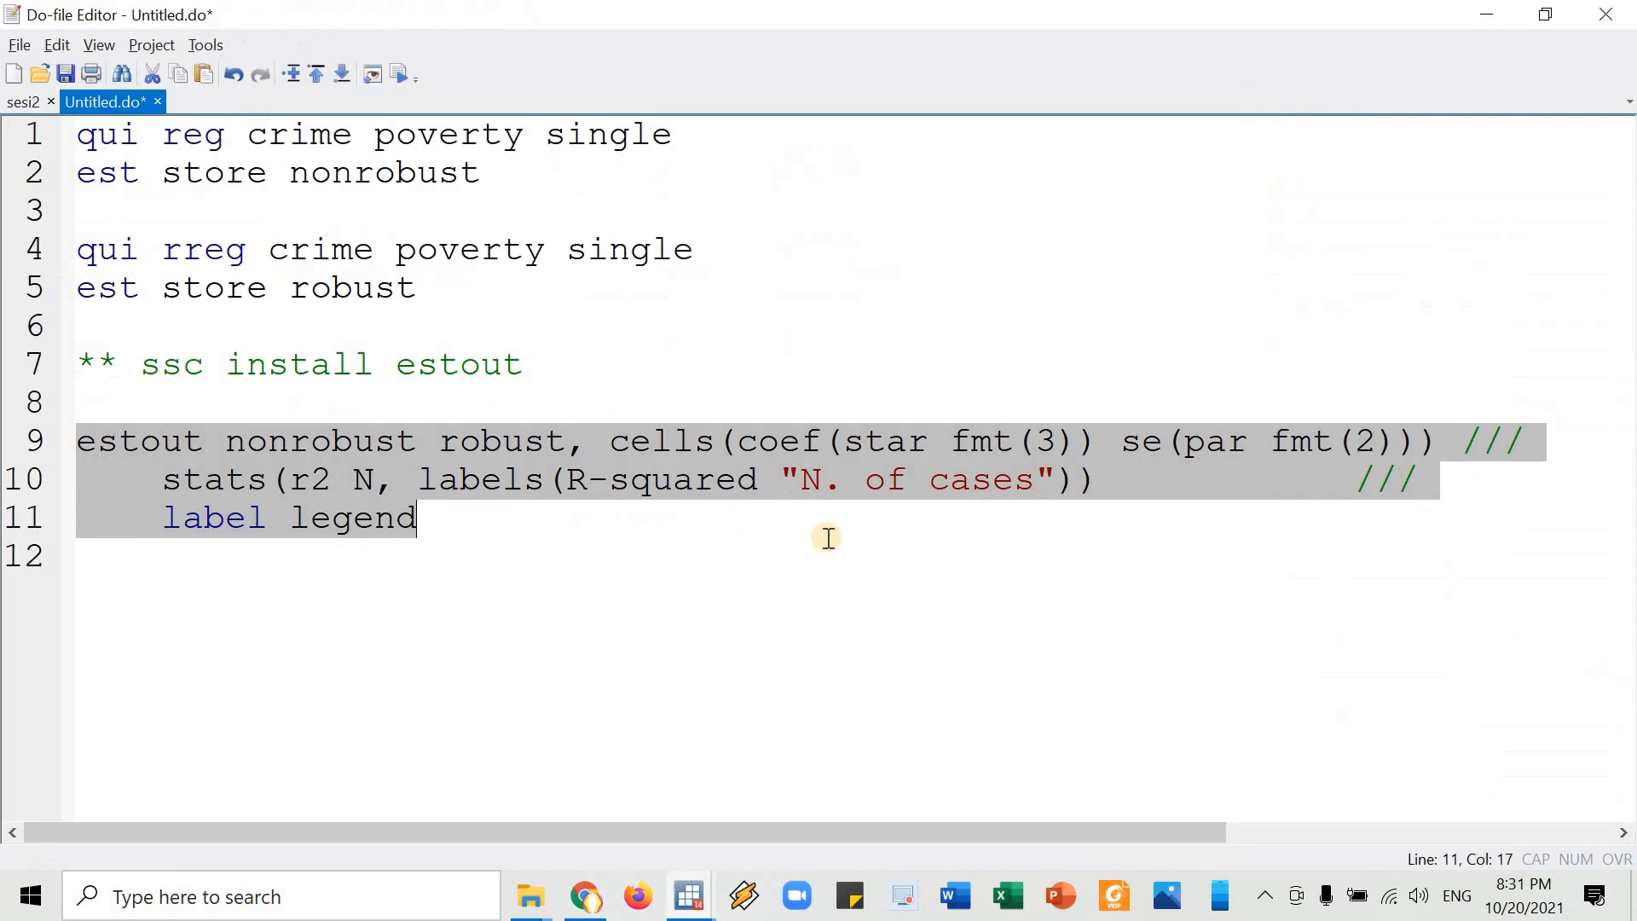
click(826, 457)
key(BackSpace)
key(BackSpace)
key(BackSpace)
key(BackSpace)
text(b)
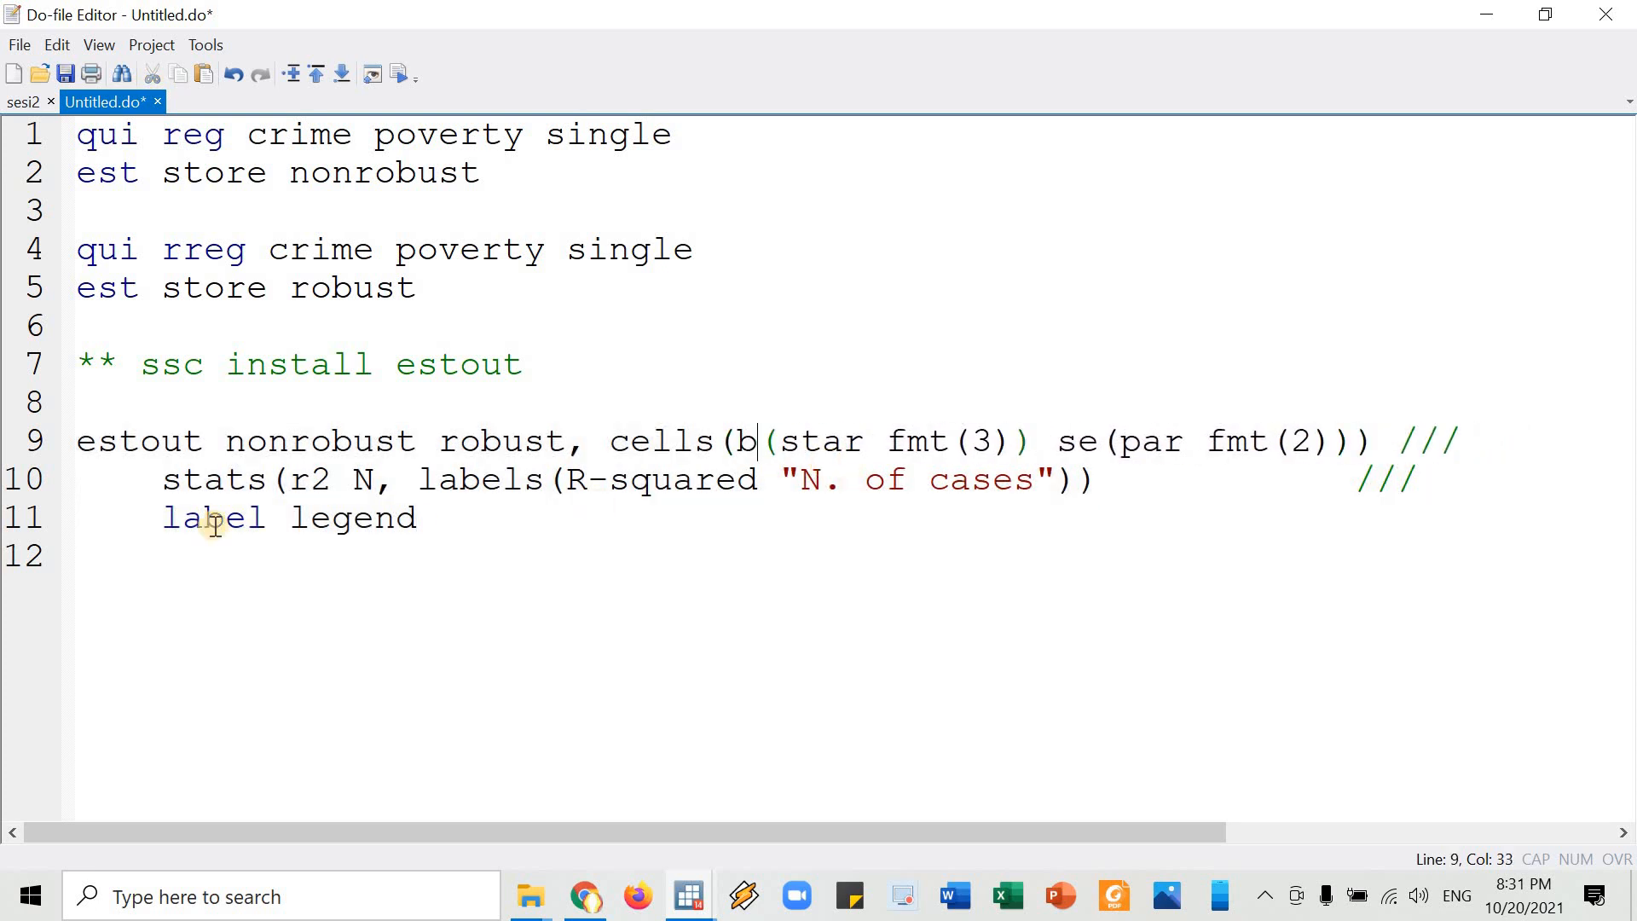
- Run the three-line estout command and bring up the comparison table in the main Stata window
key(Home)
key(shift+Down)
key(shift+Down)
key(shift+Down)
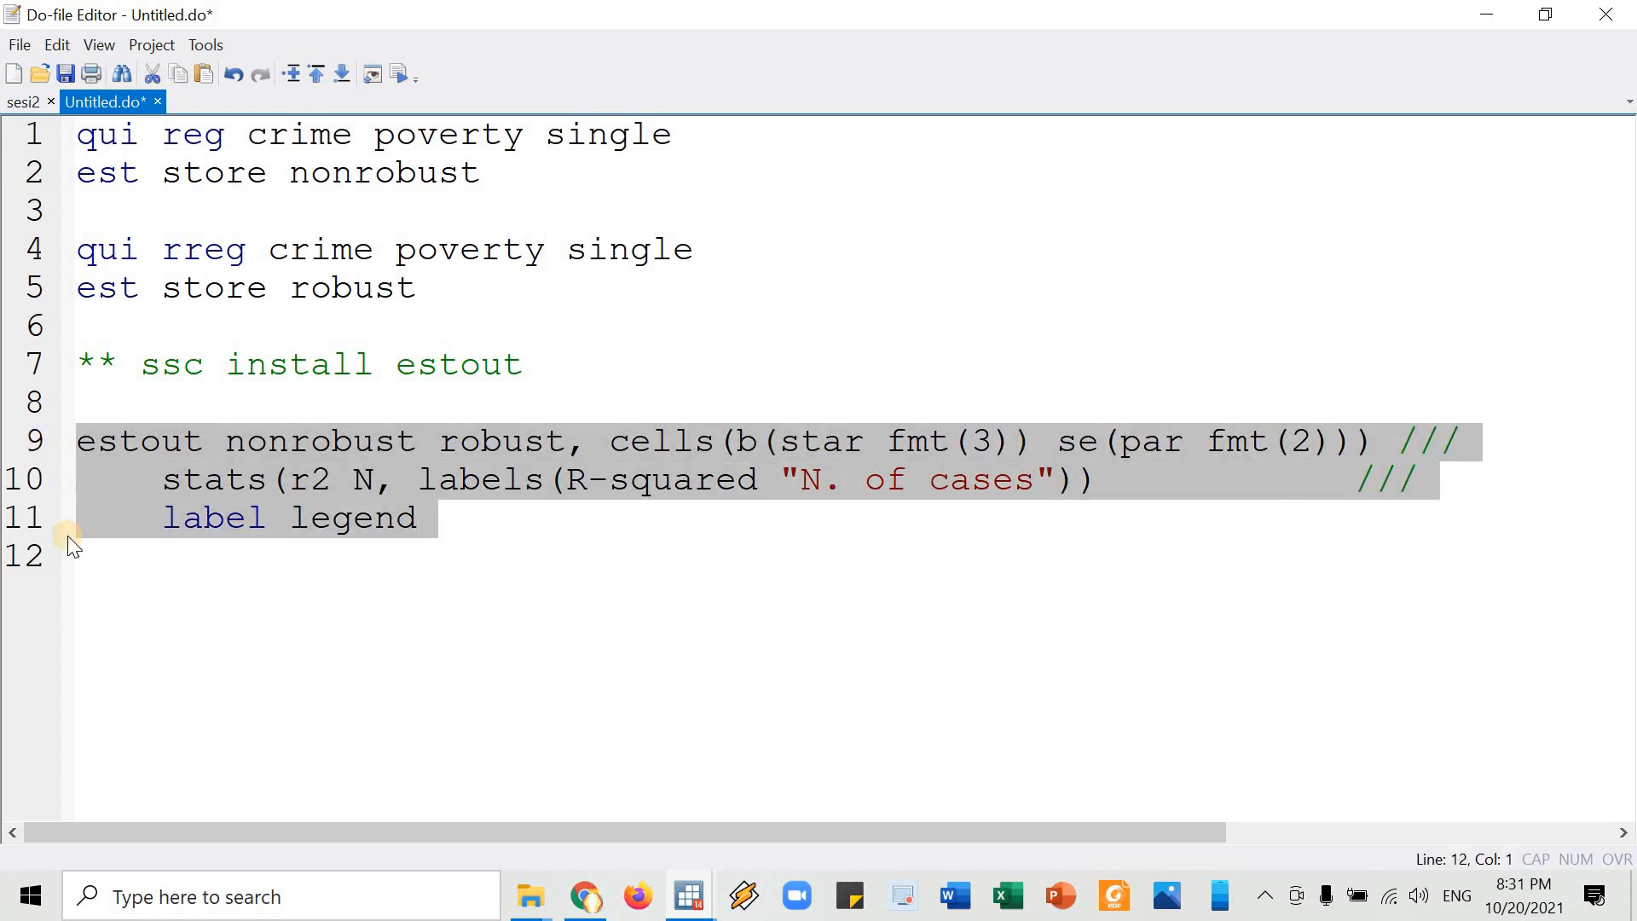
key(ctrl+d)
key(alt+Tab)
scroll(616, 228, up, 1)
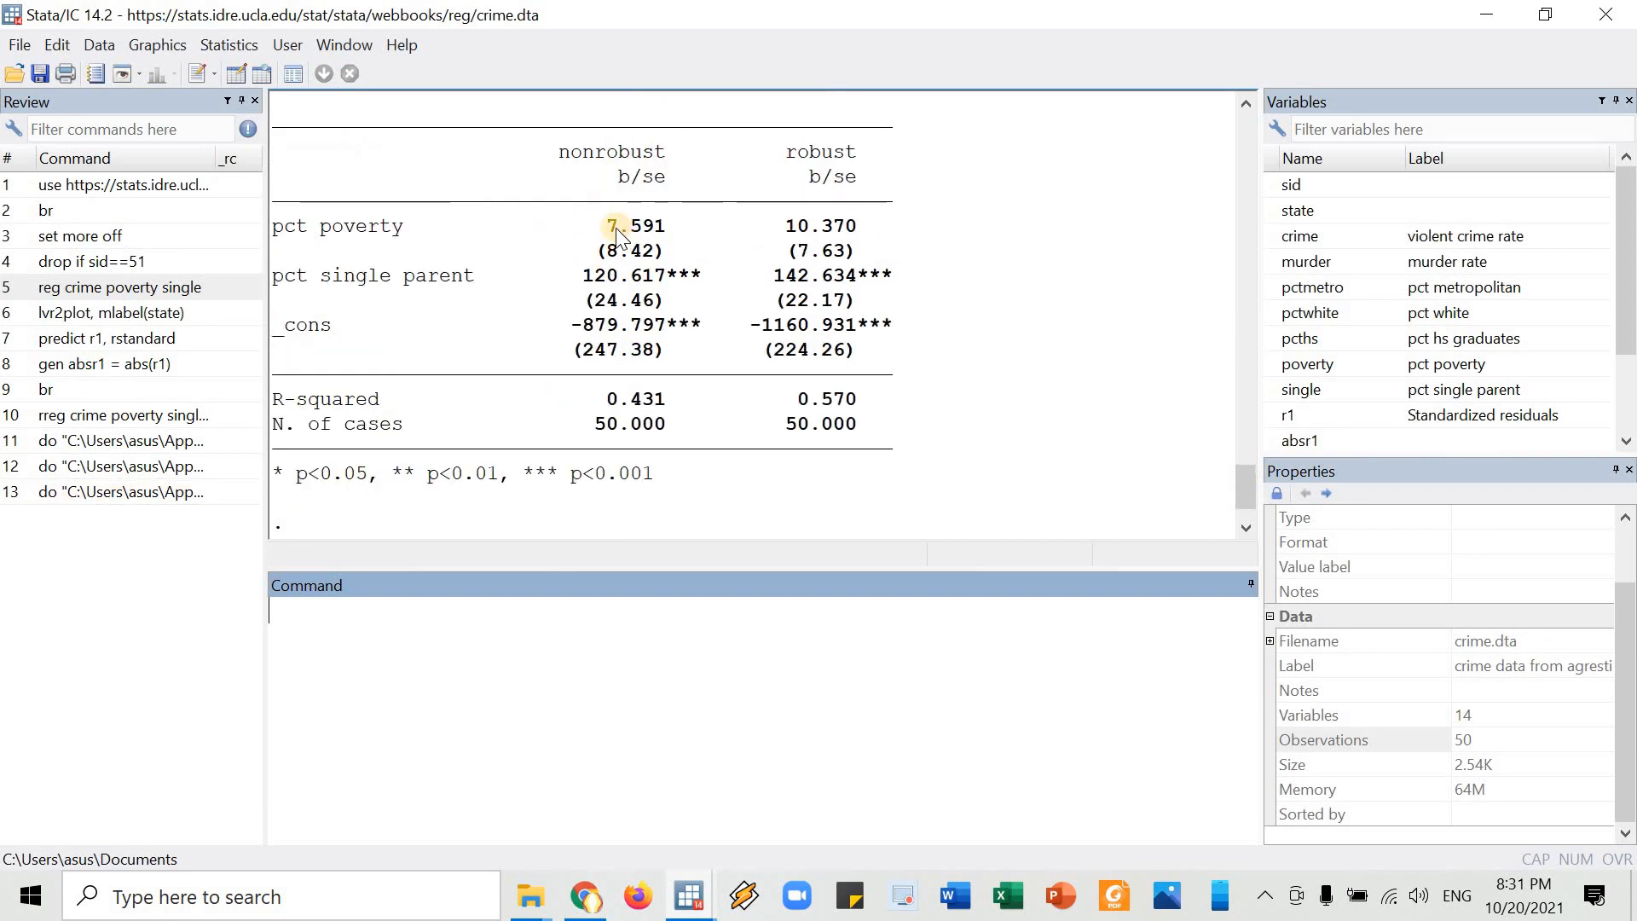
- Compare the pct poverty coefficient and standard error between the nonrobust and robust columns of the table
double_click(652, 227)
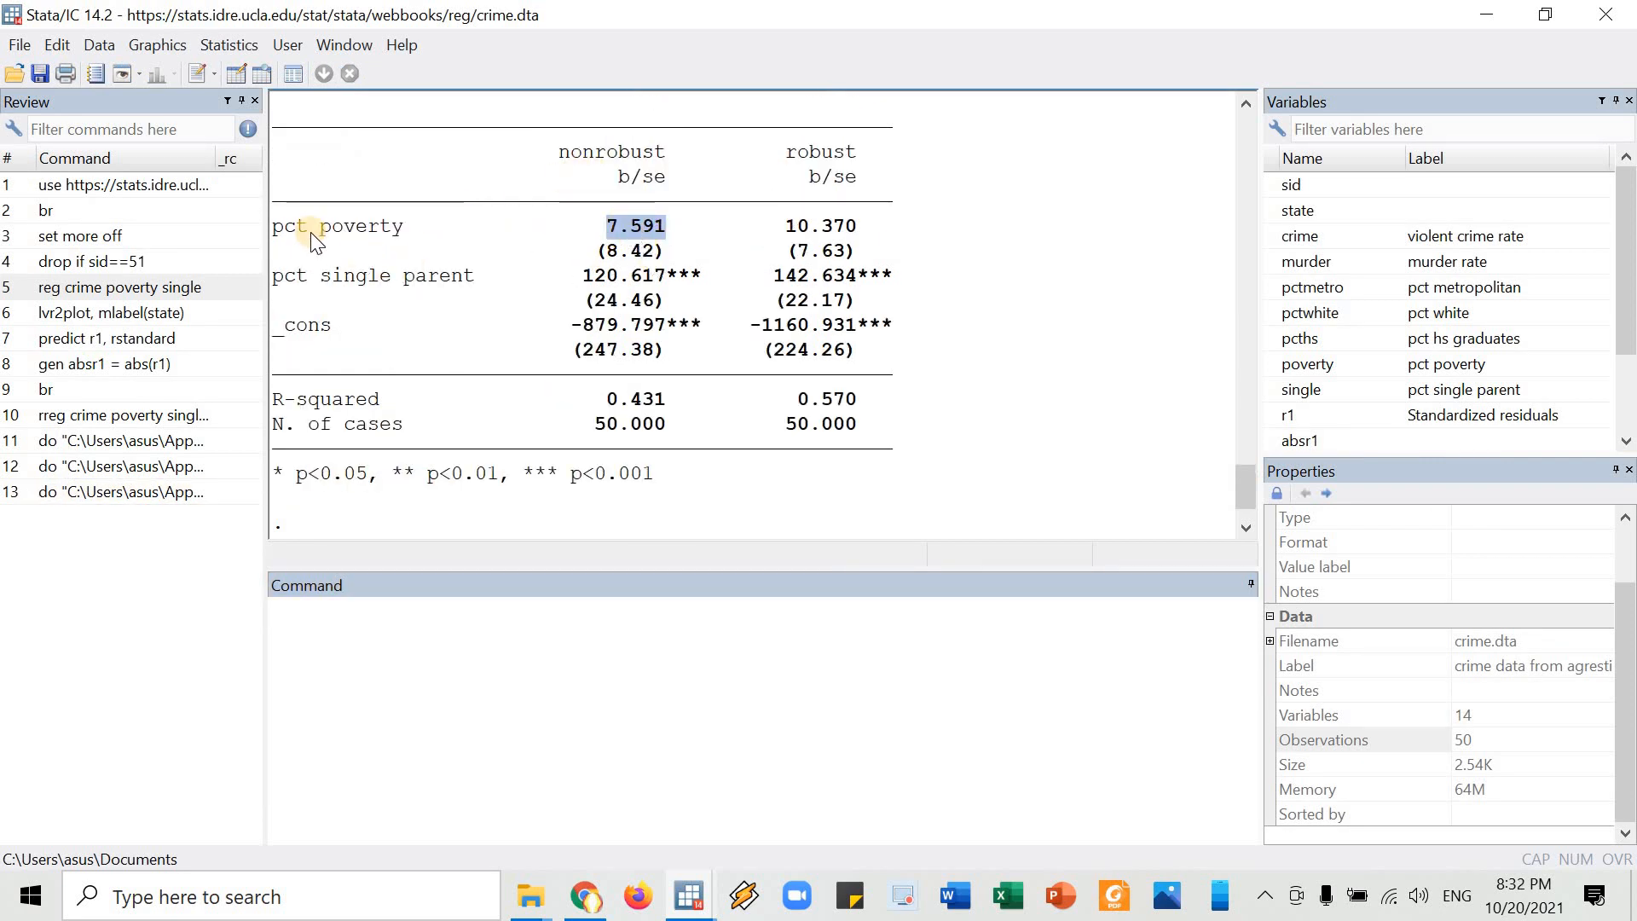
double_click(343, 229)
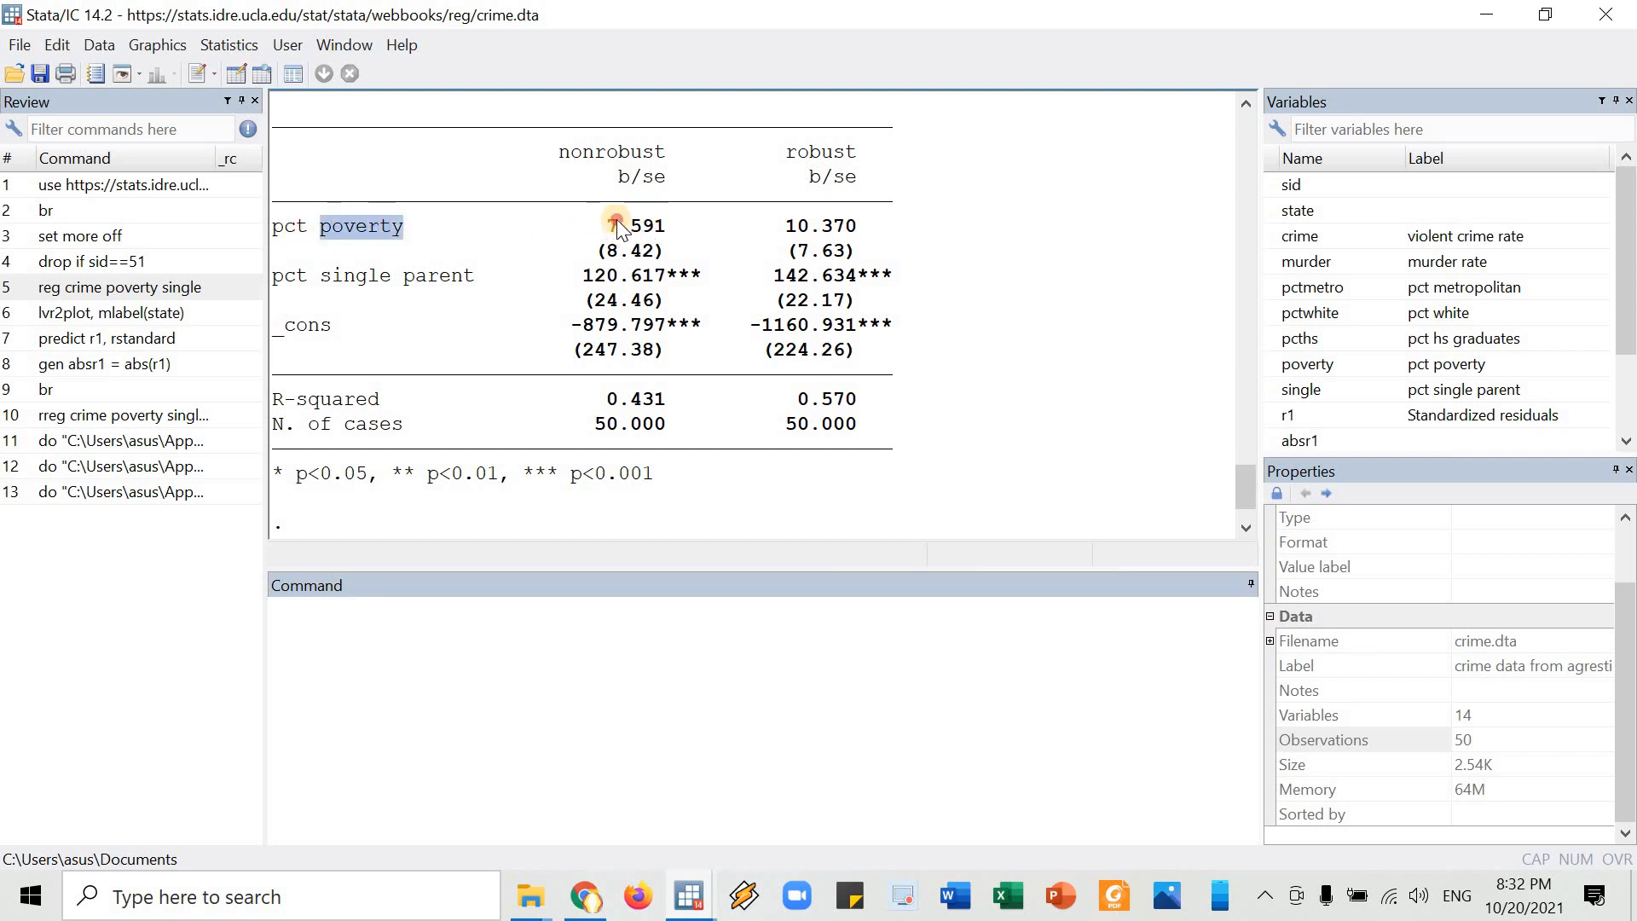
double_click(646, 225)
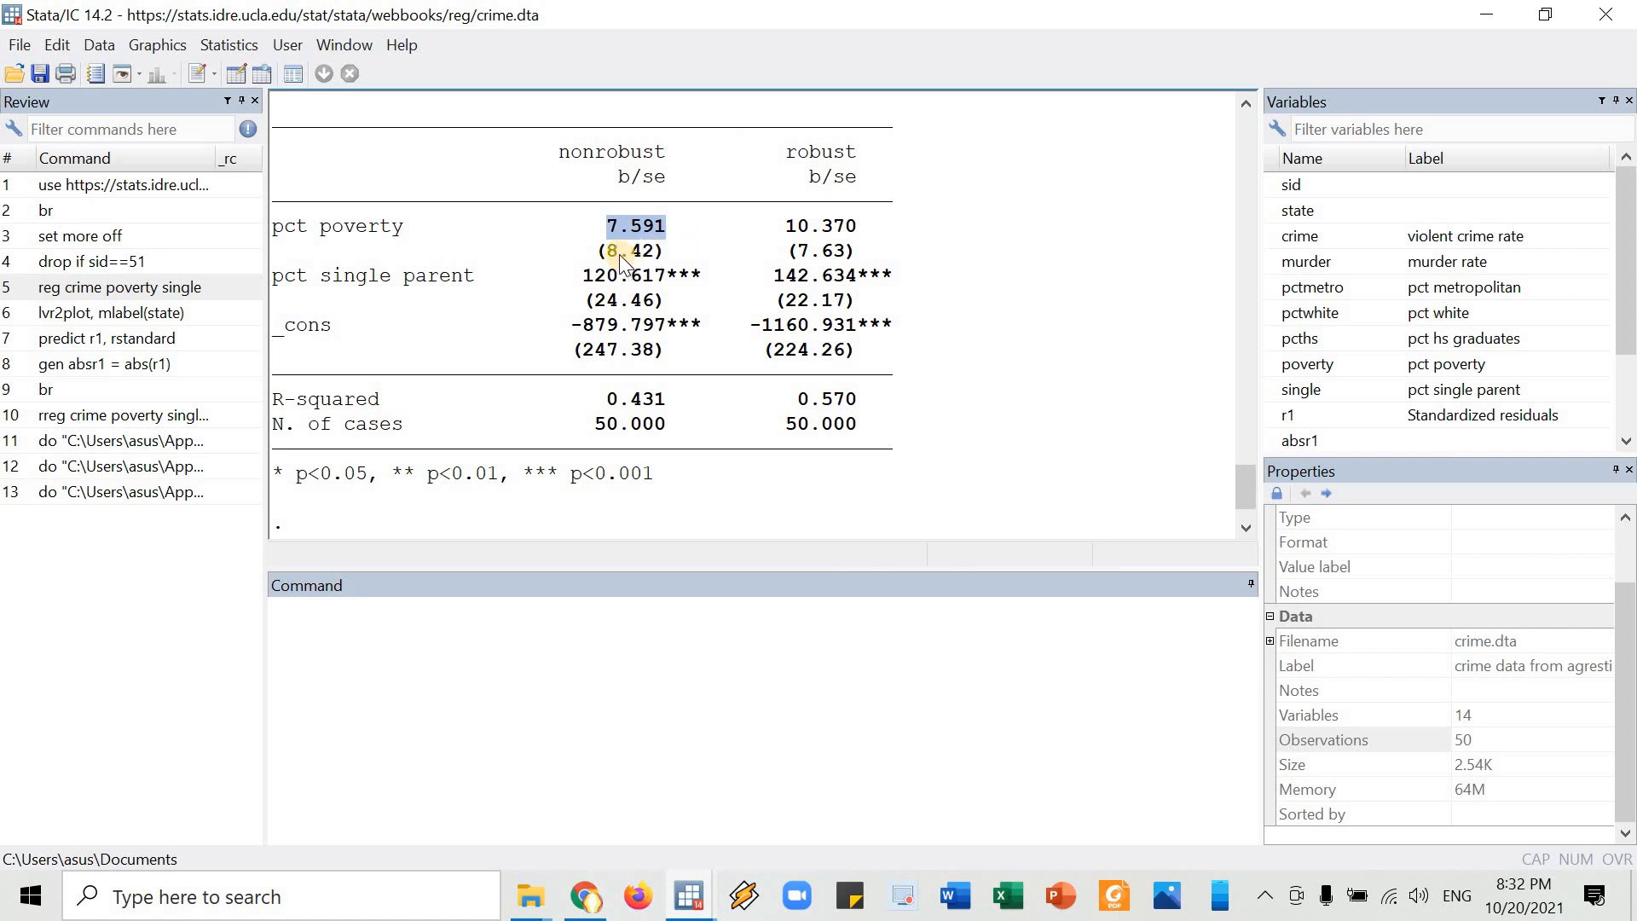
double_click(629, 251)
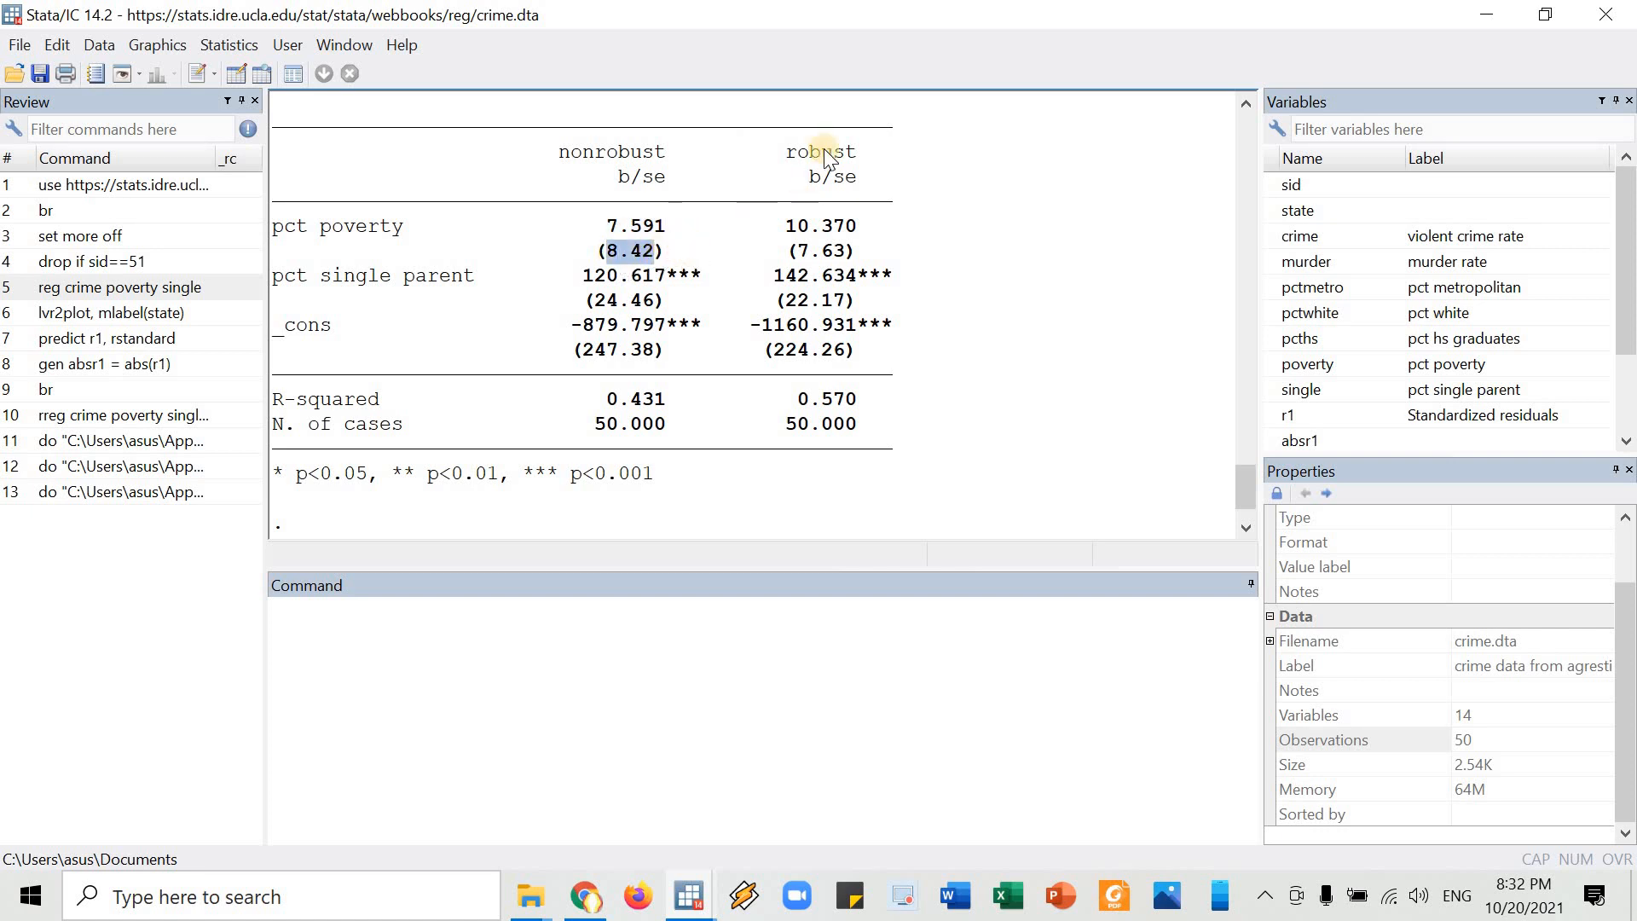
double_click(852, 155)
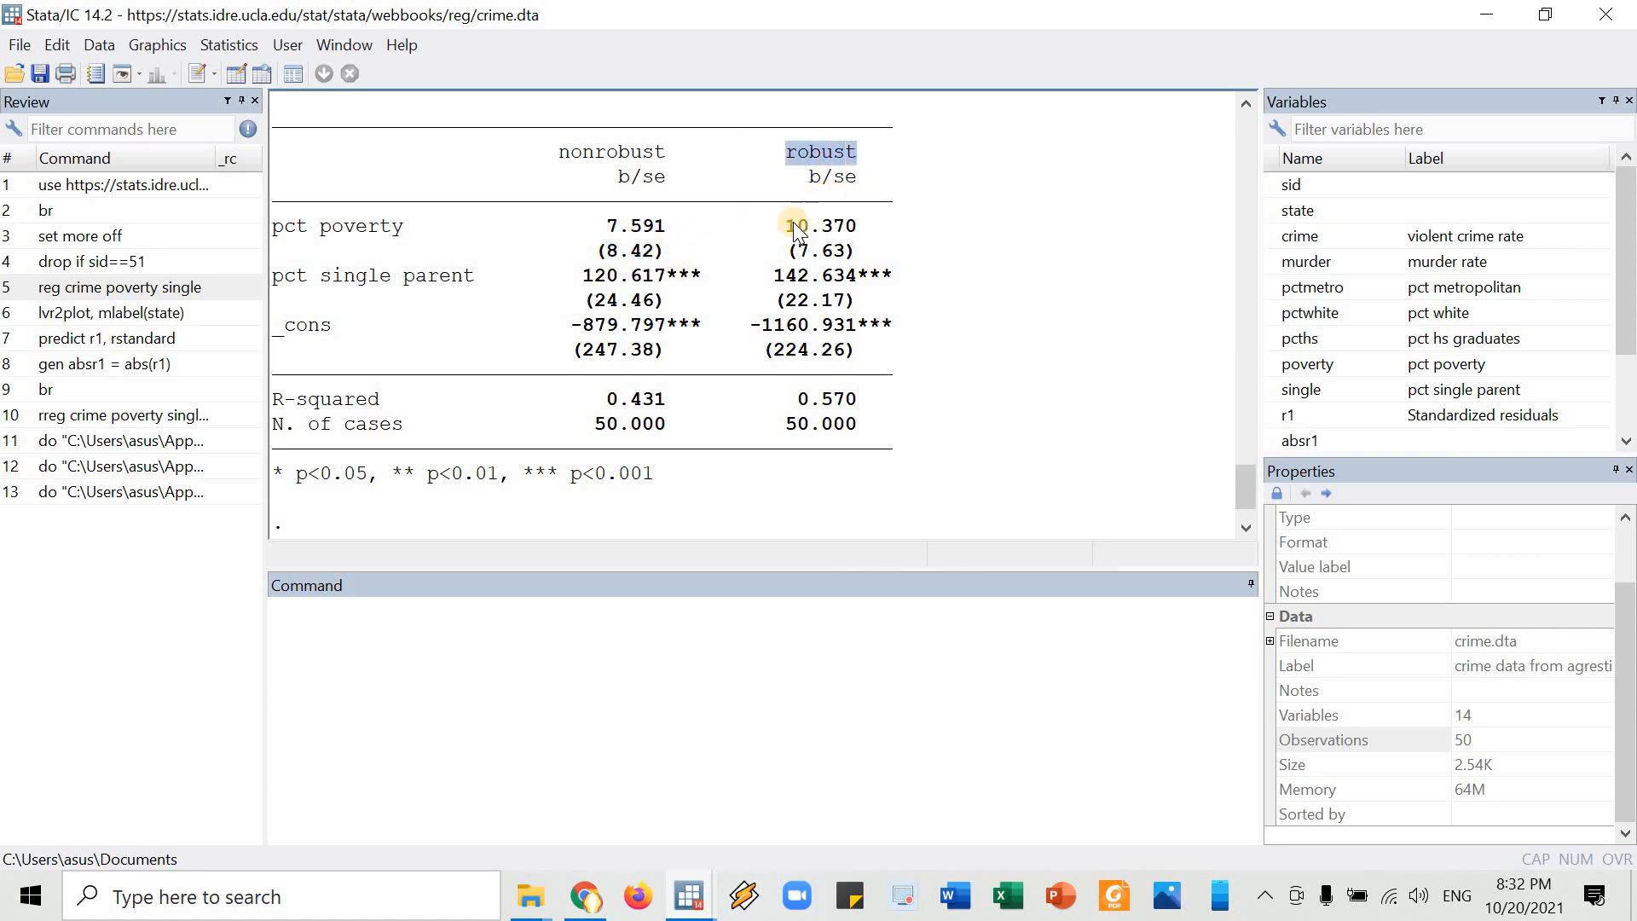
double_click(834, 251)
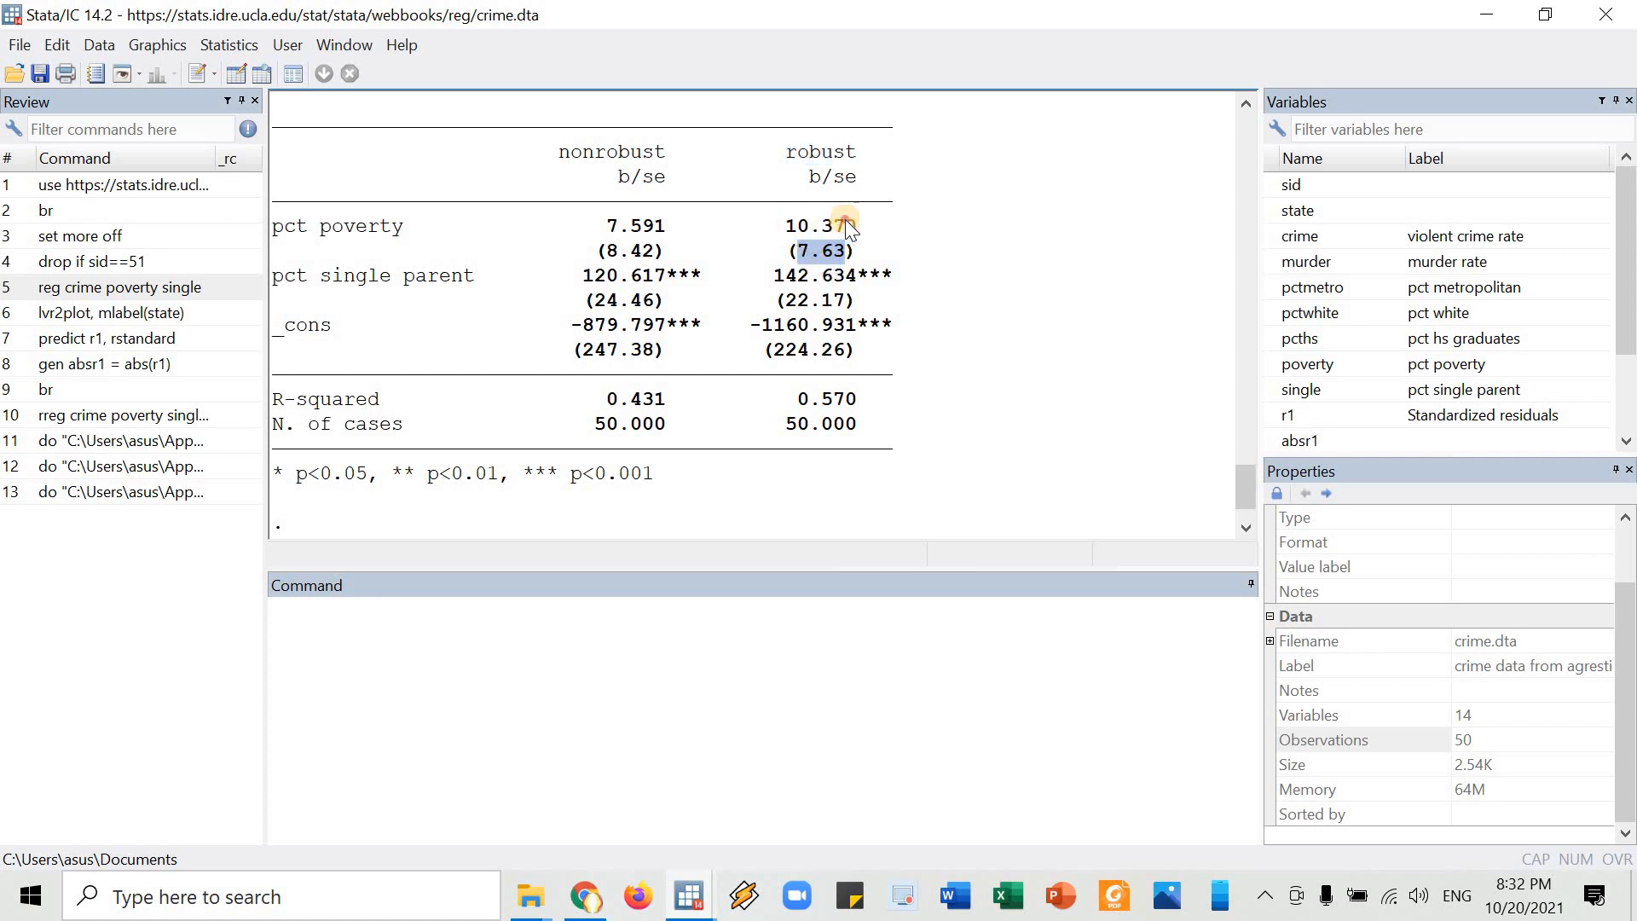
double_click(844, 225)
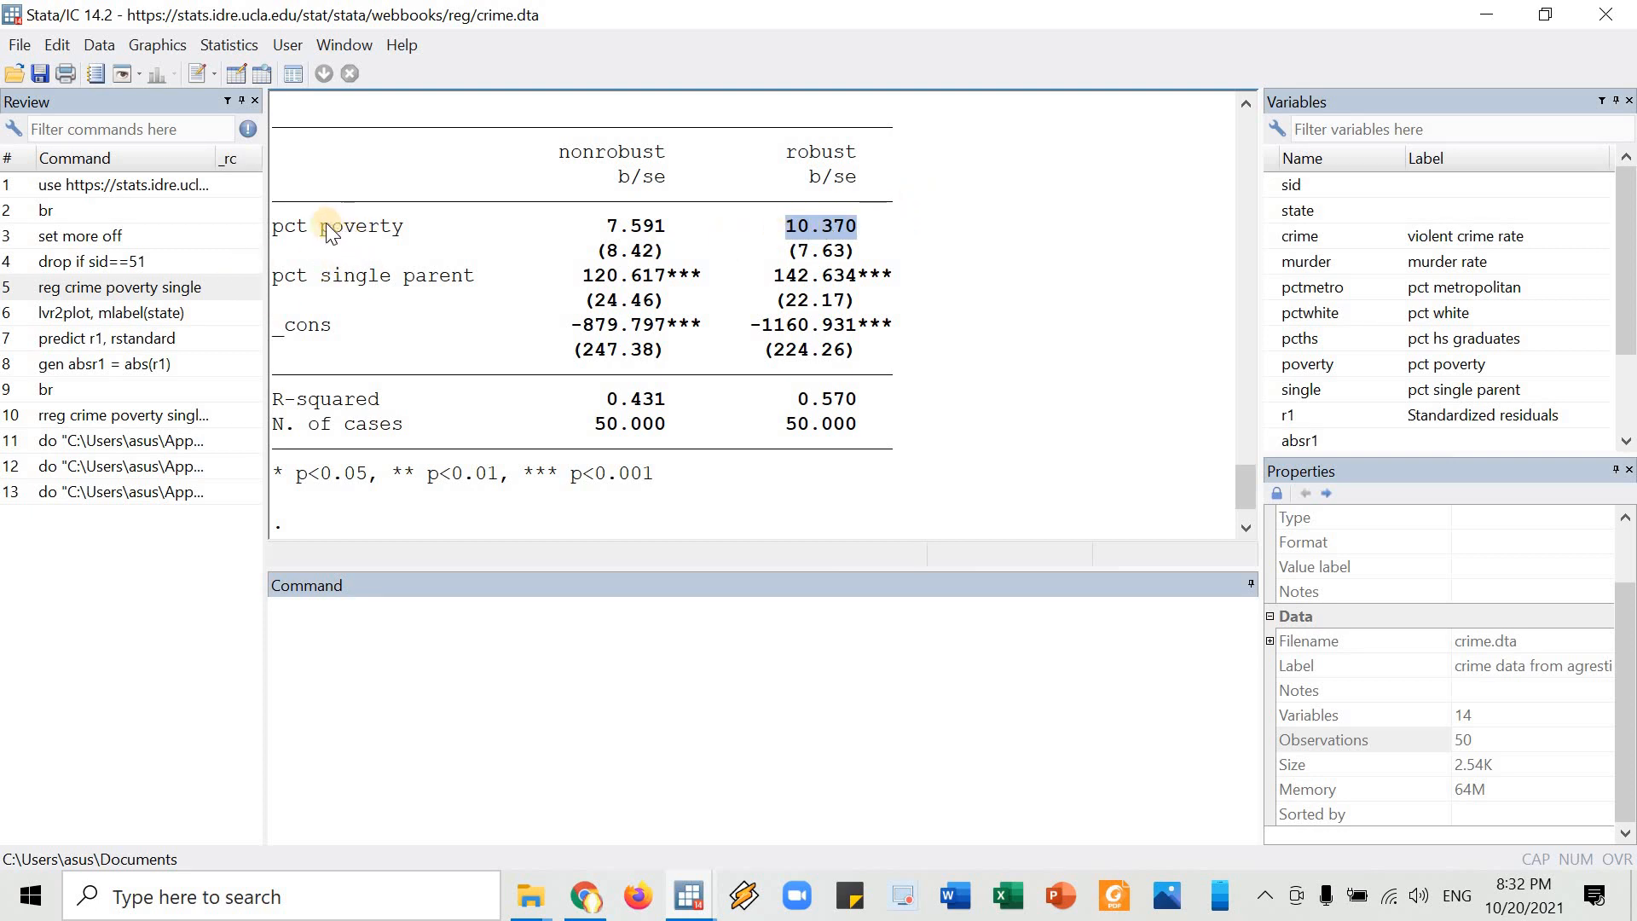
double_click(369, 224)
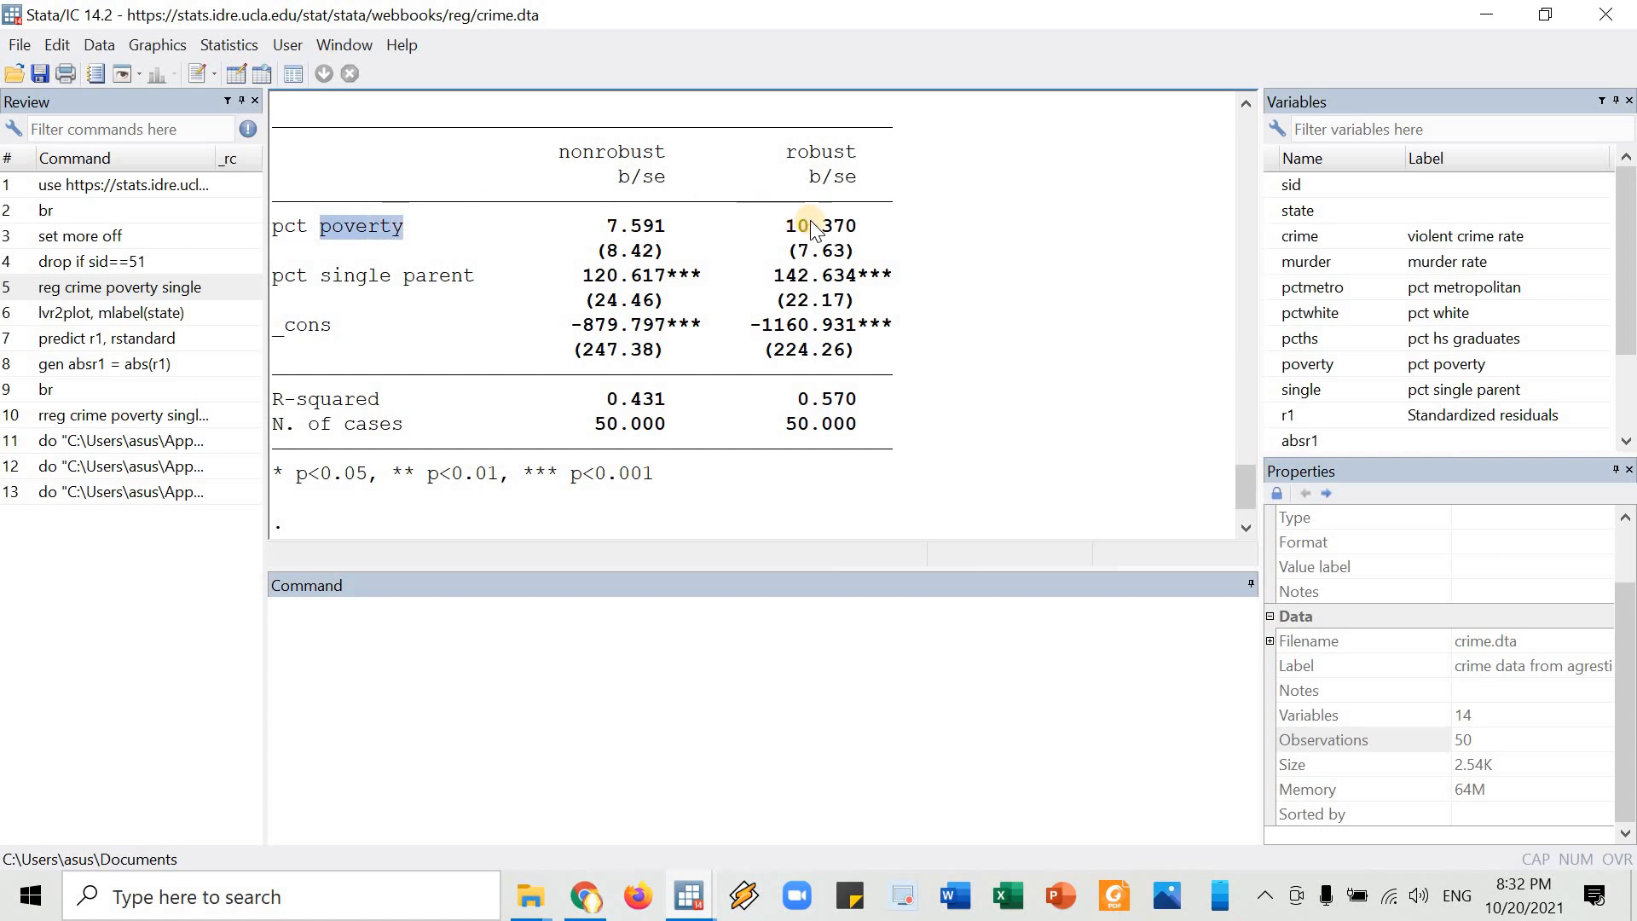
drag(784, 227, 857, 227)
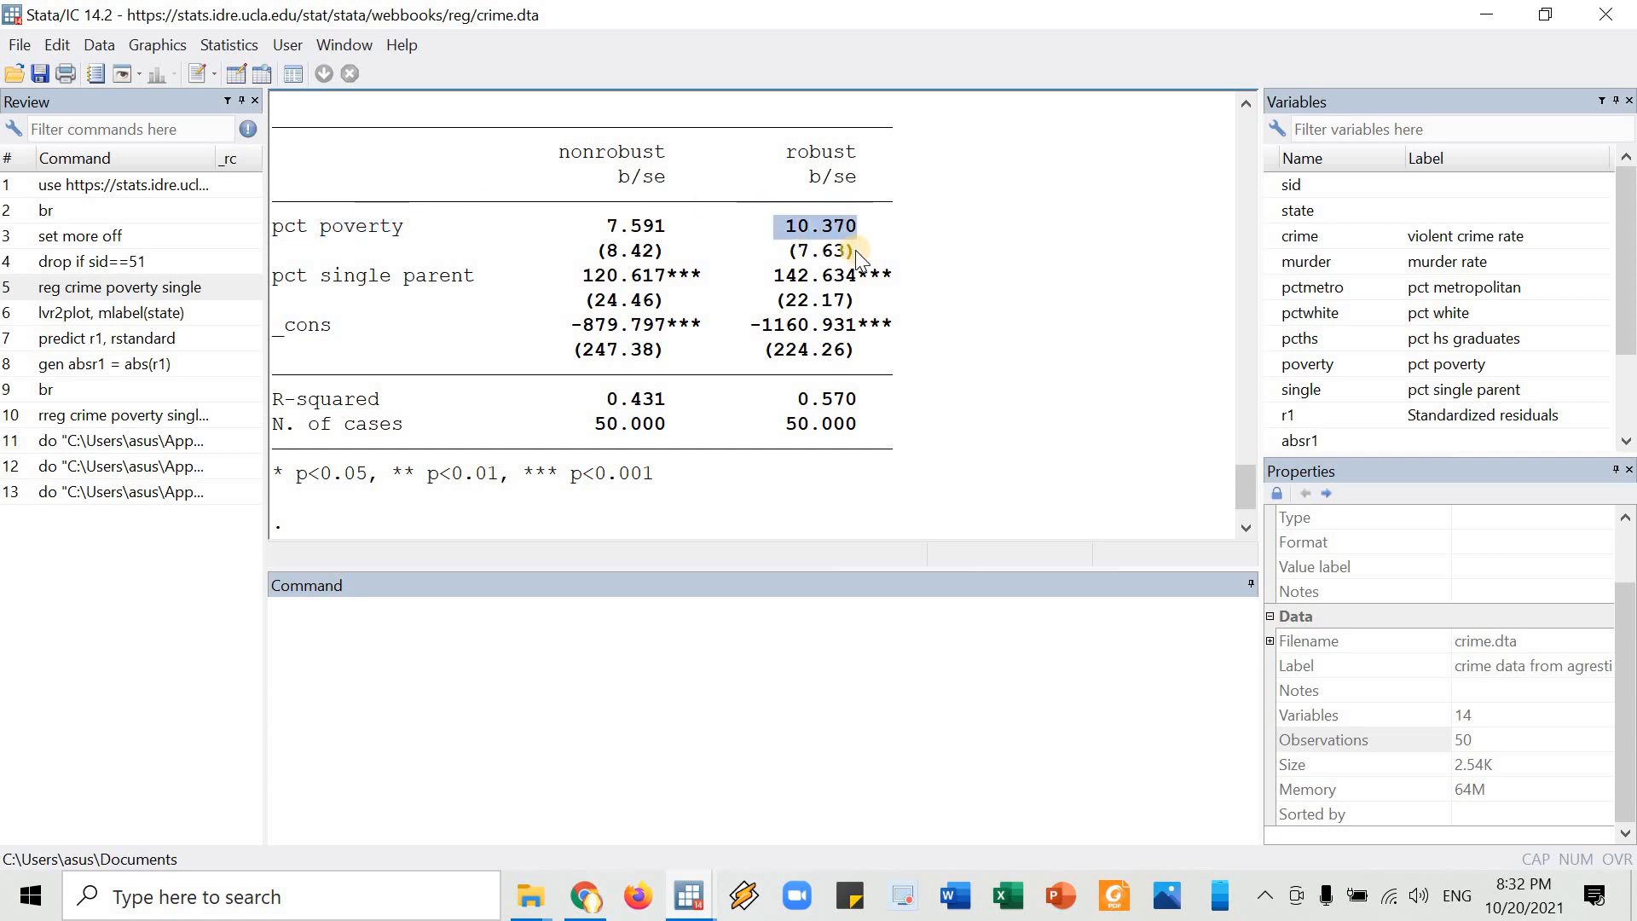
click(805, 226)
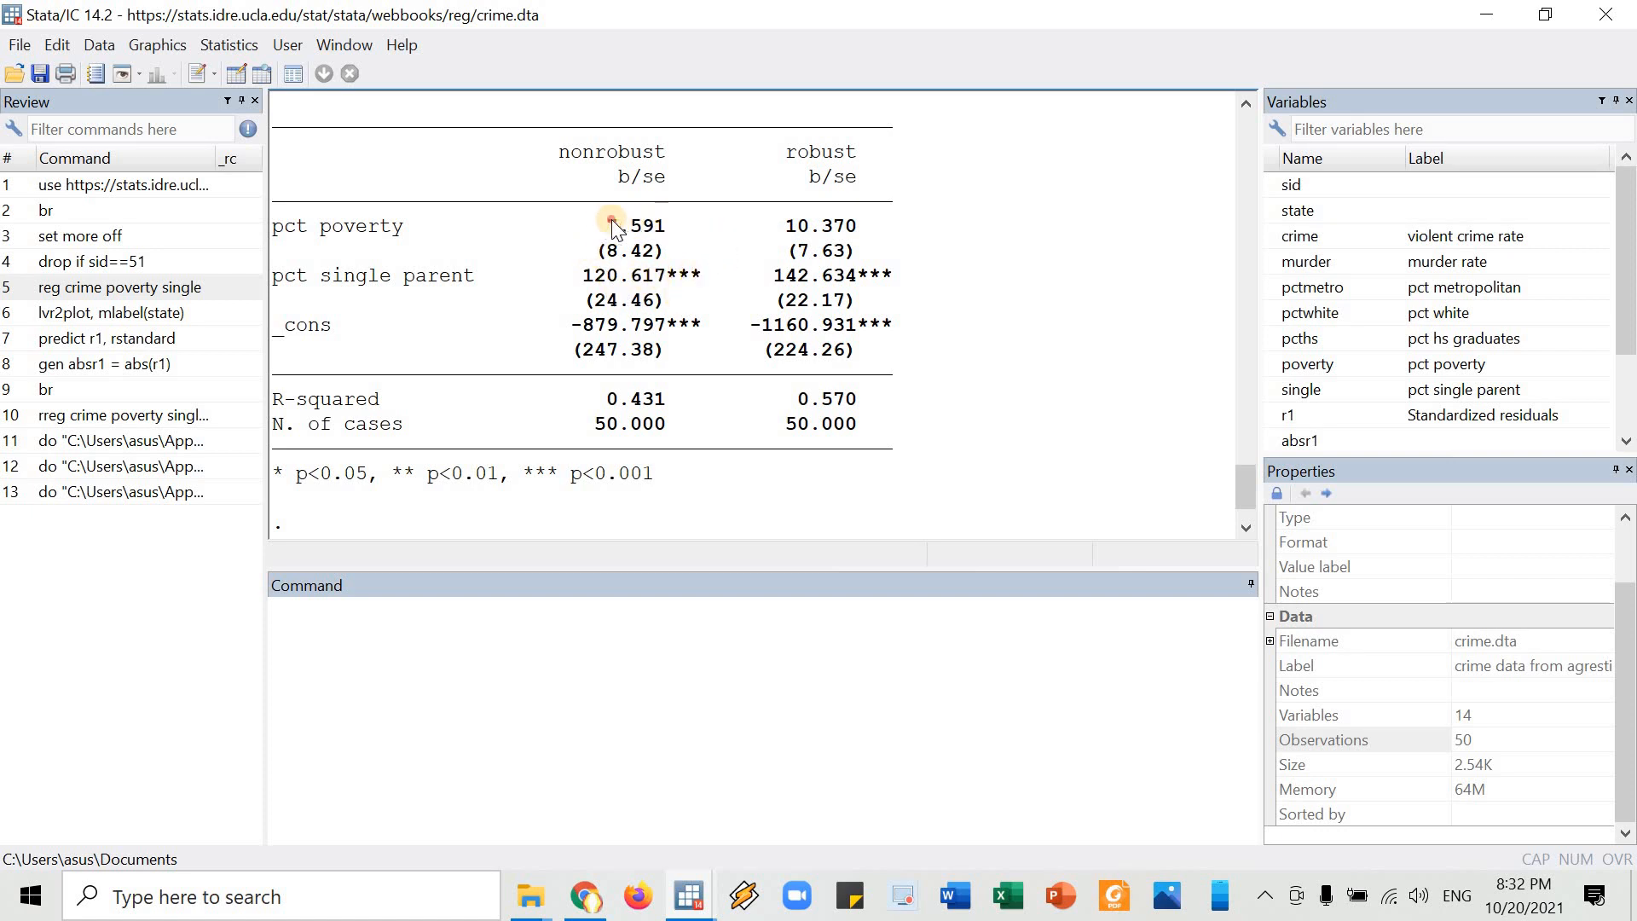
- Examine the significance legend and compare the starred pct single parent coefficients of the nonrobust and robust models
drag(613, 225, 701, 276)
drag(284, 474, 635, 478)
double_click(542, 473)
drag(582, 276, 696, 276)
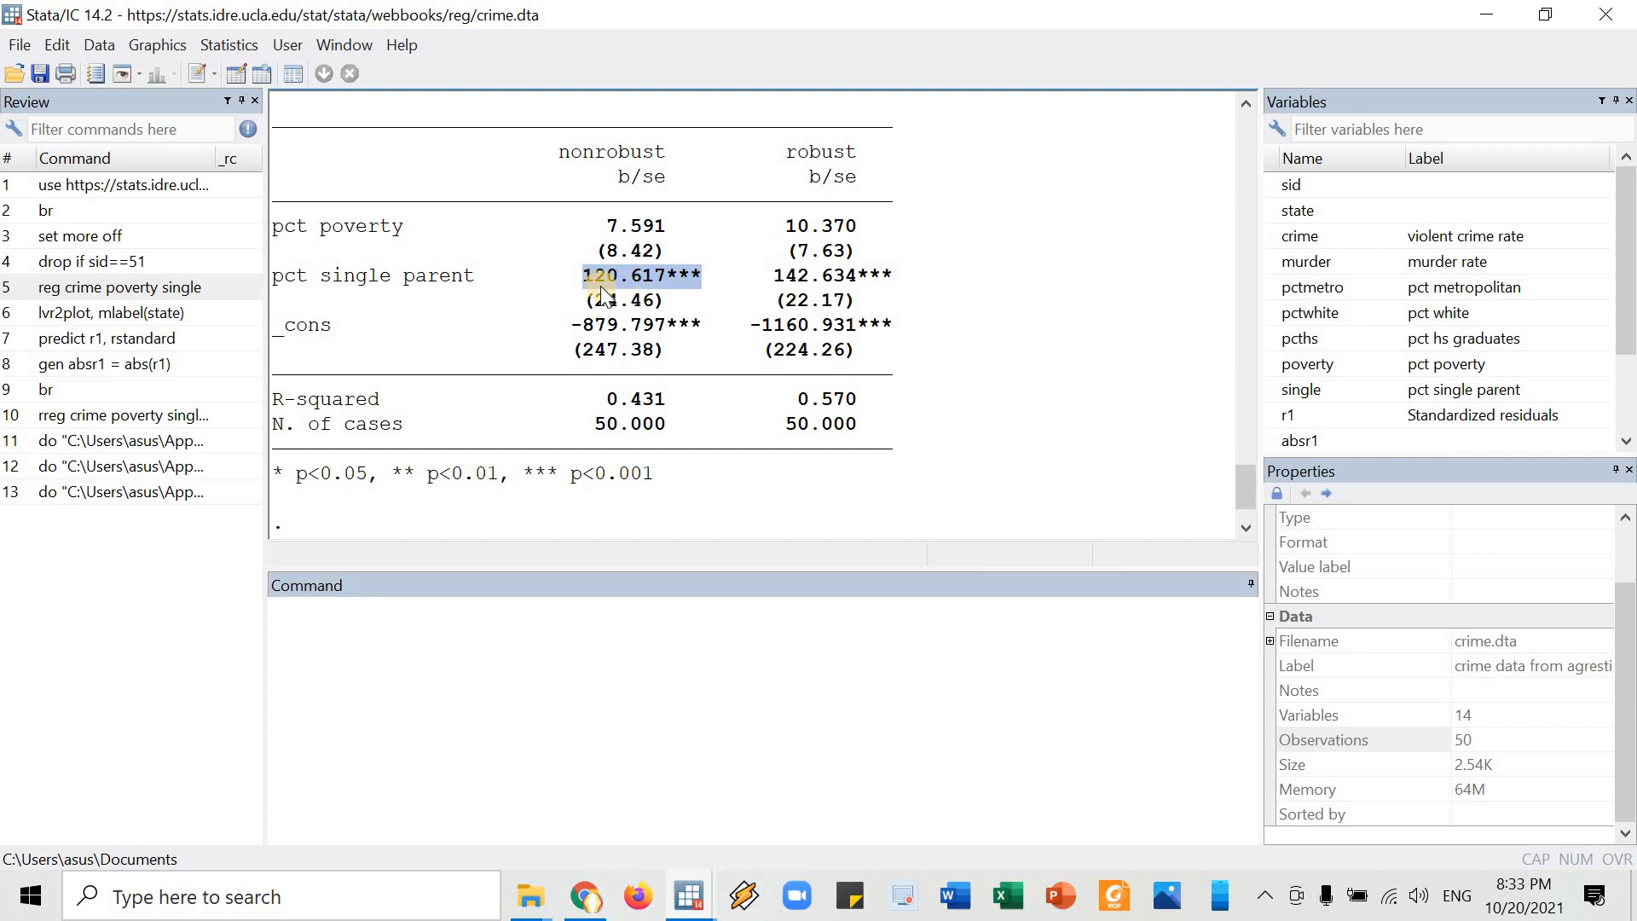
drag(762, 276, 881, 280)
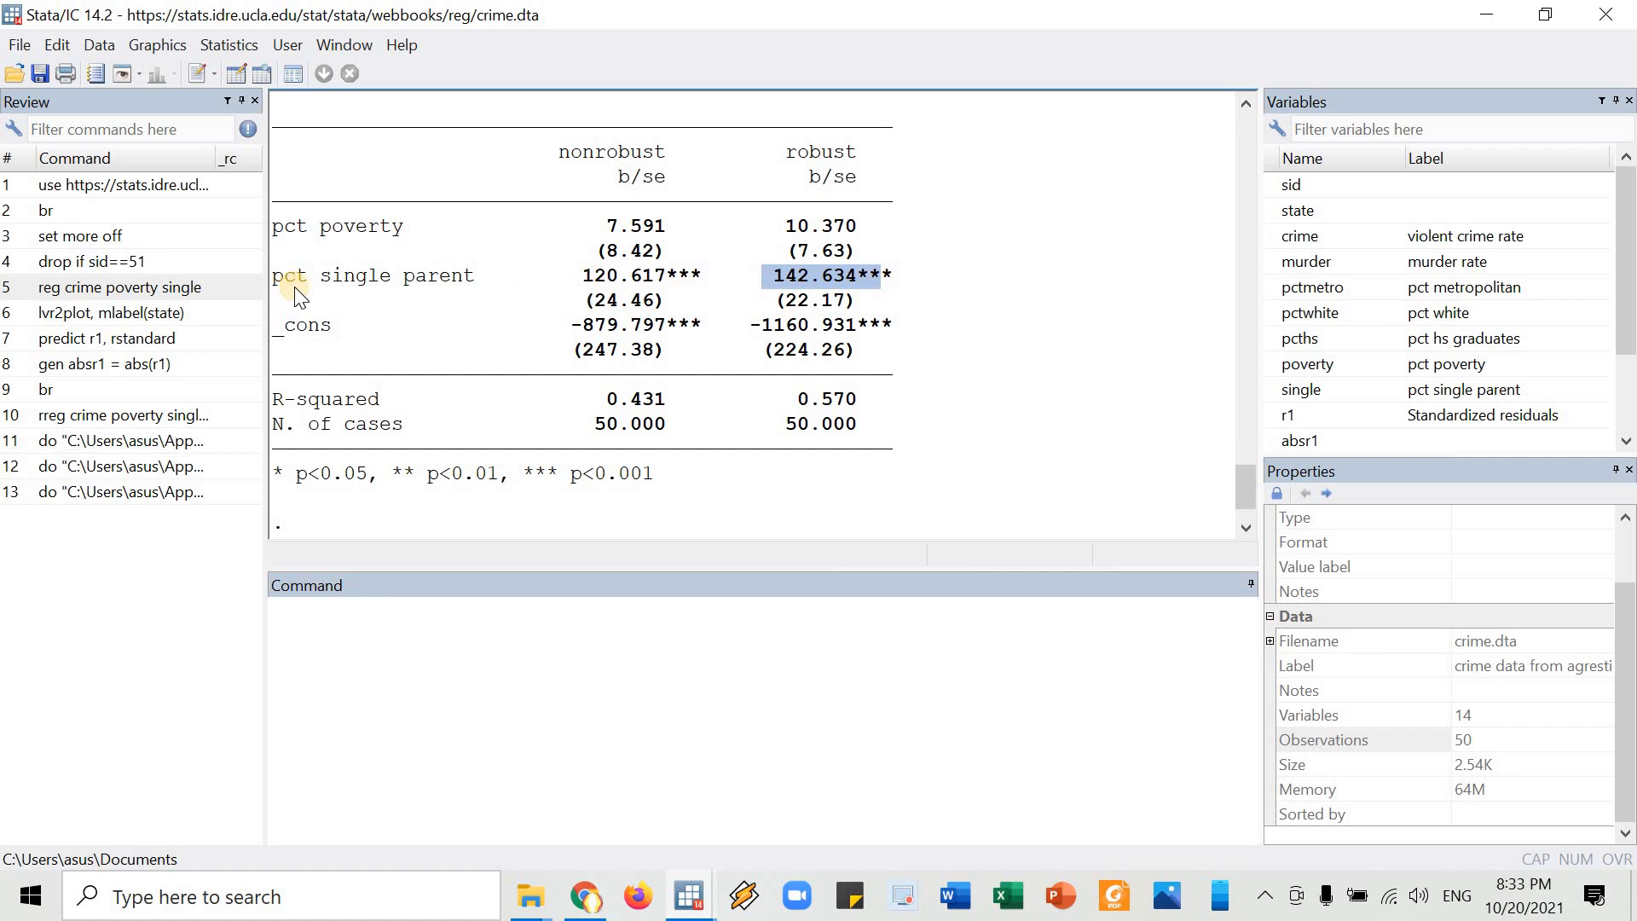
drag(321, 276, 473, 283)
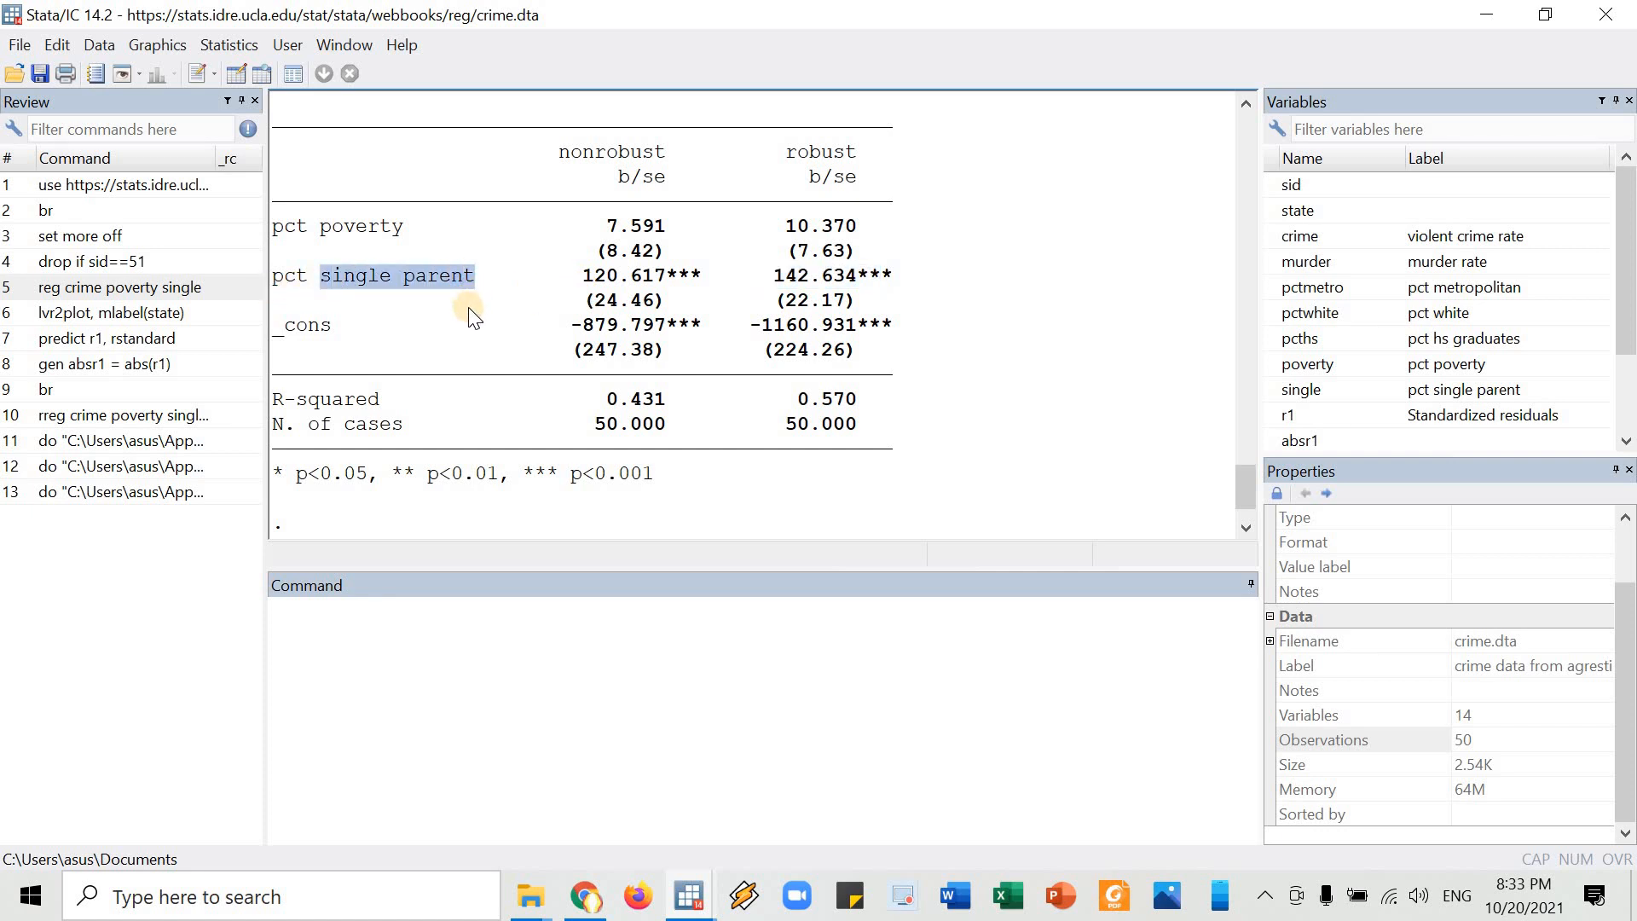